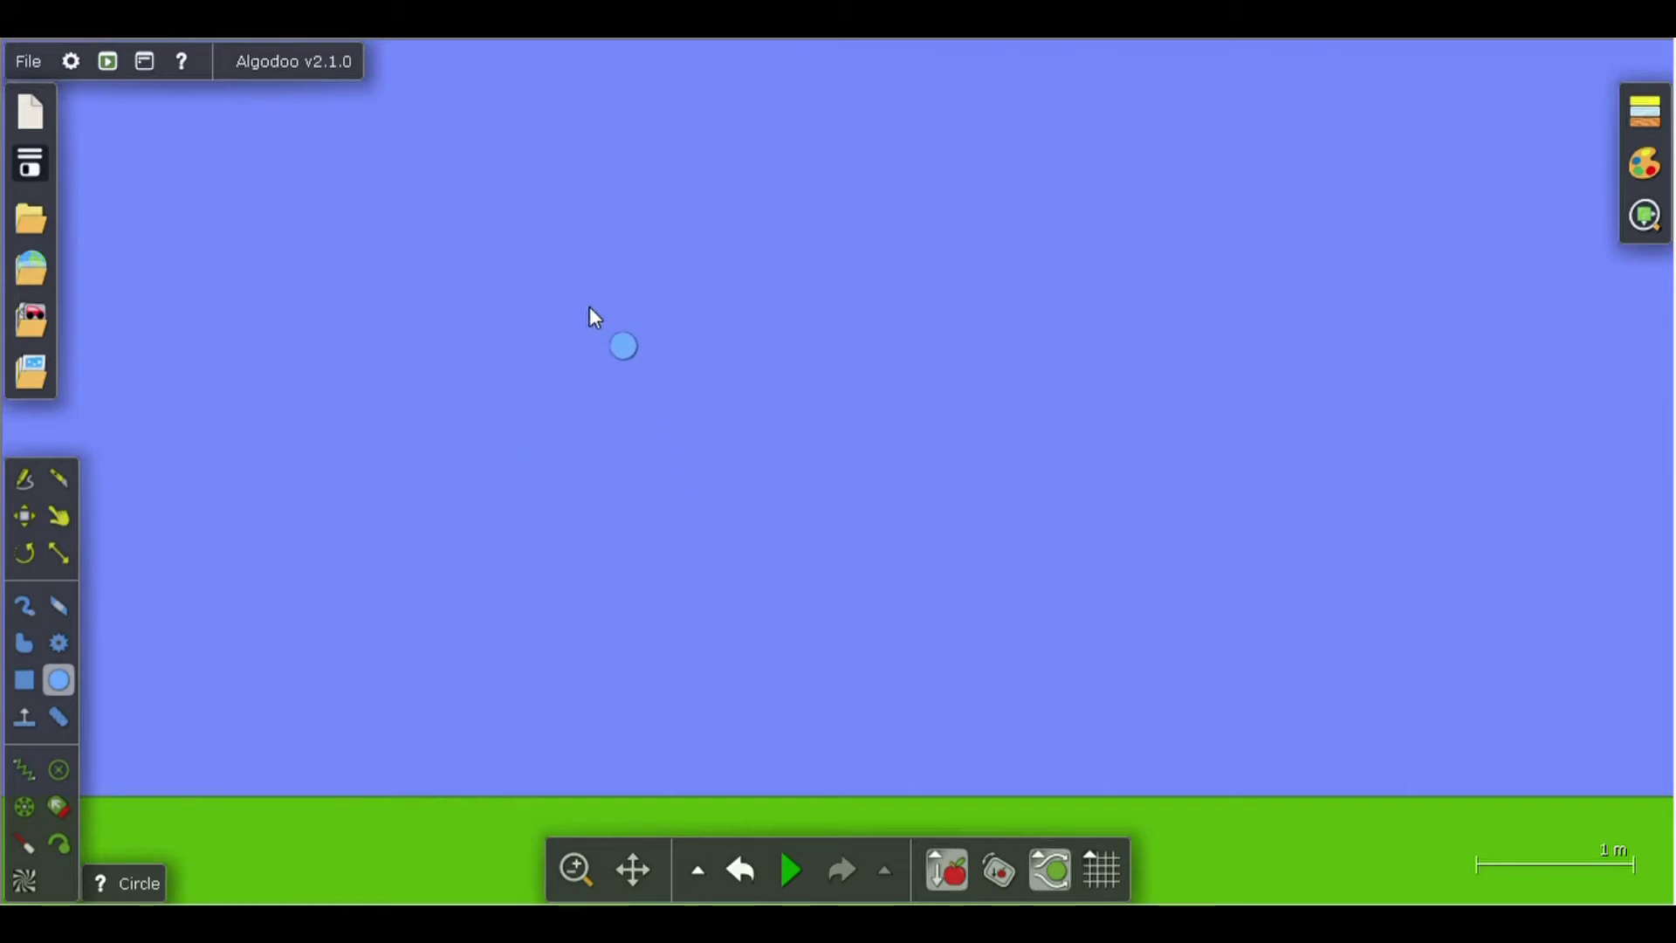
Inspect the Combine shapes options for the blue test circle and delete the circle.
right_click(589, 374)
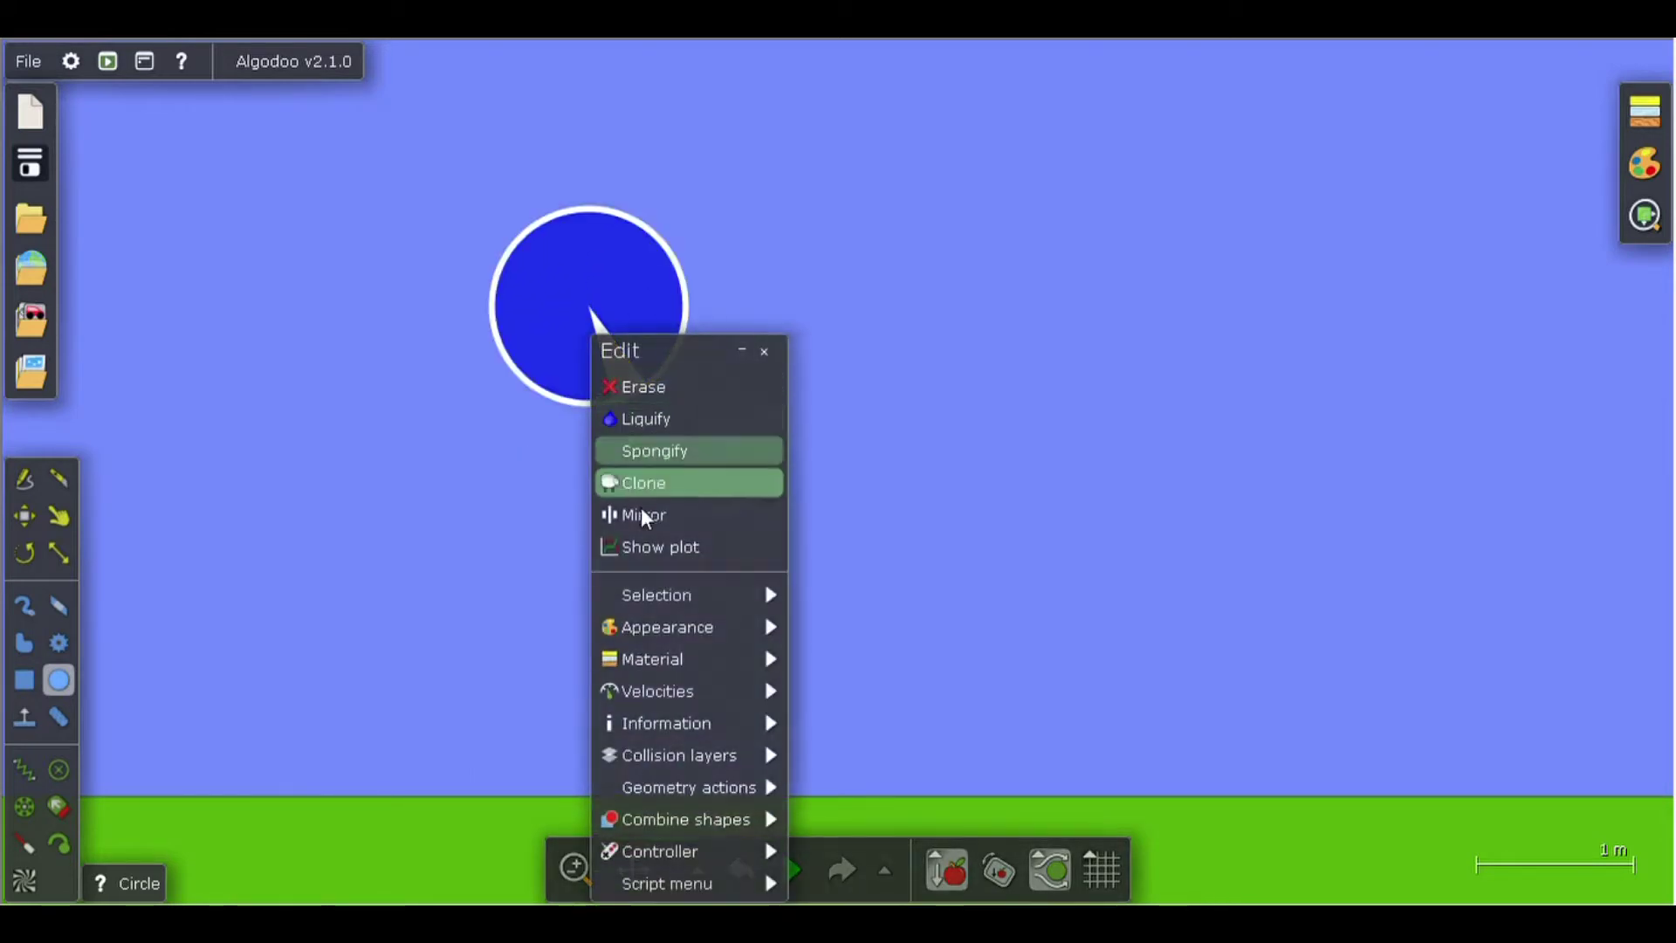
mouse_move(726, 821)
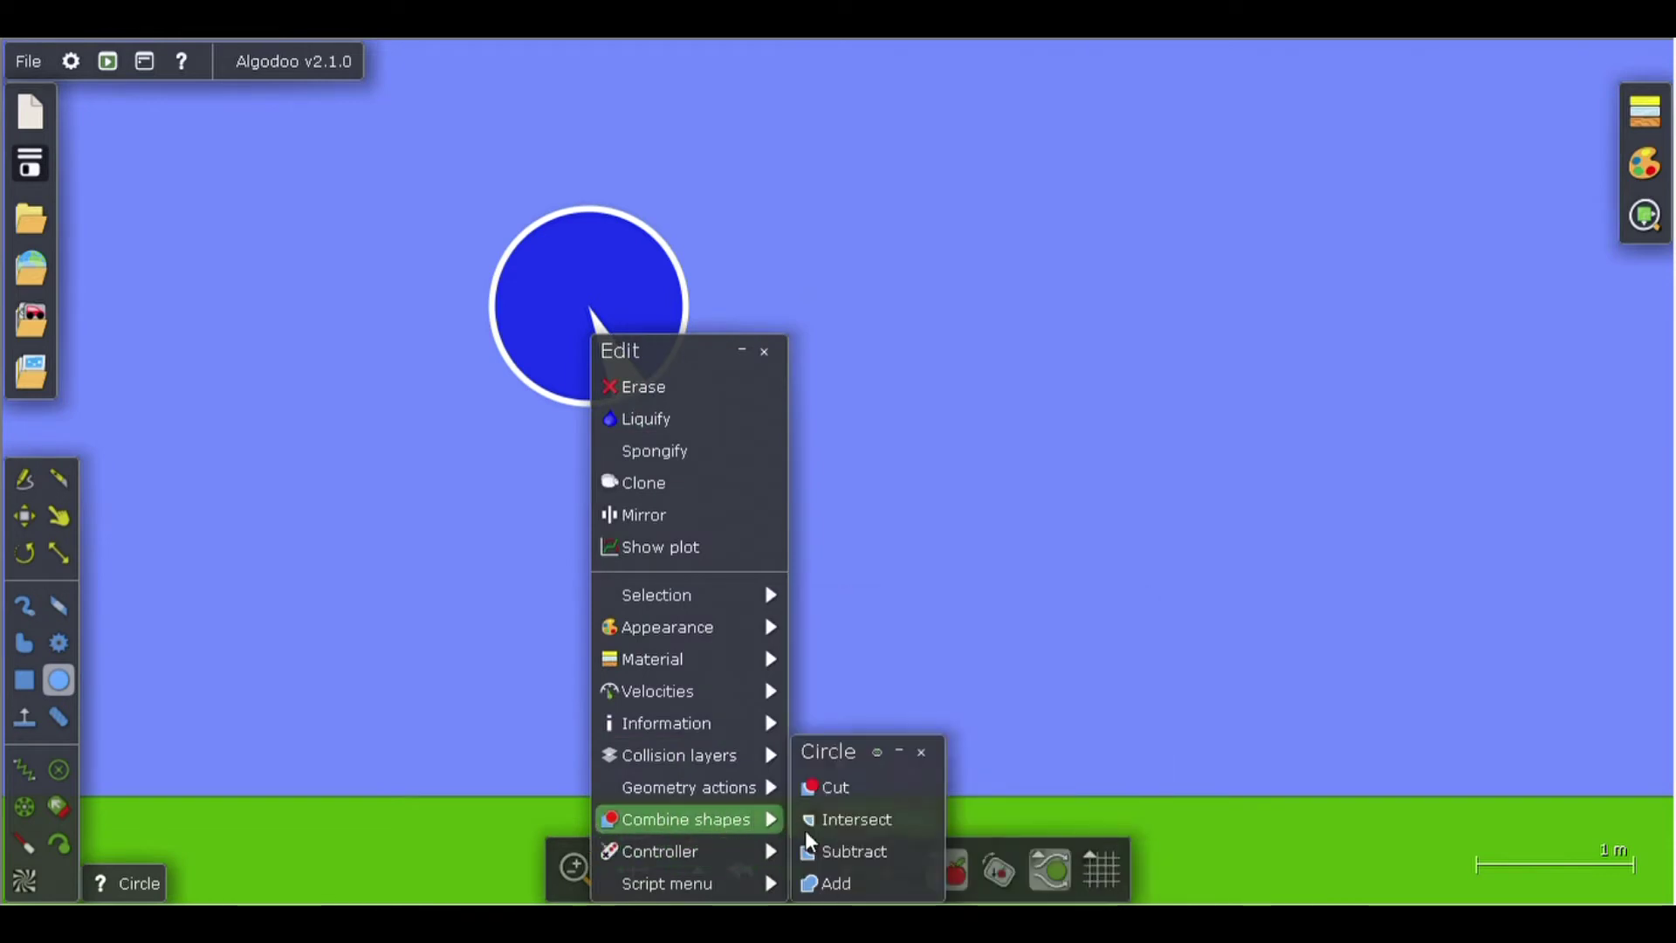
click(893, 489)
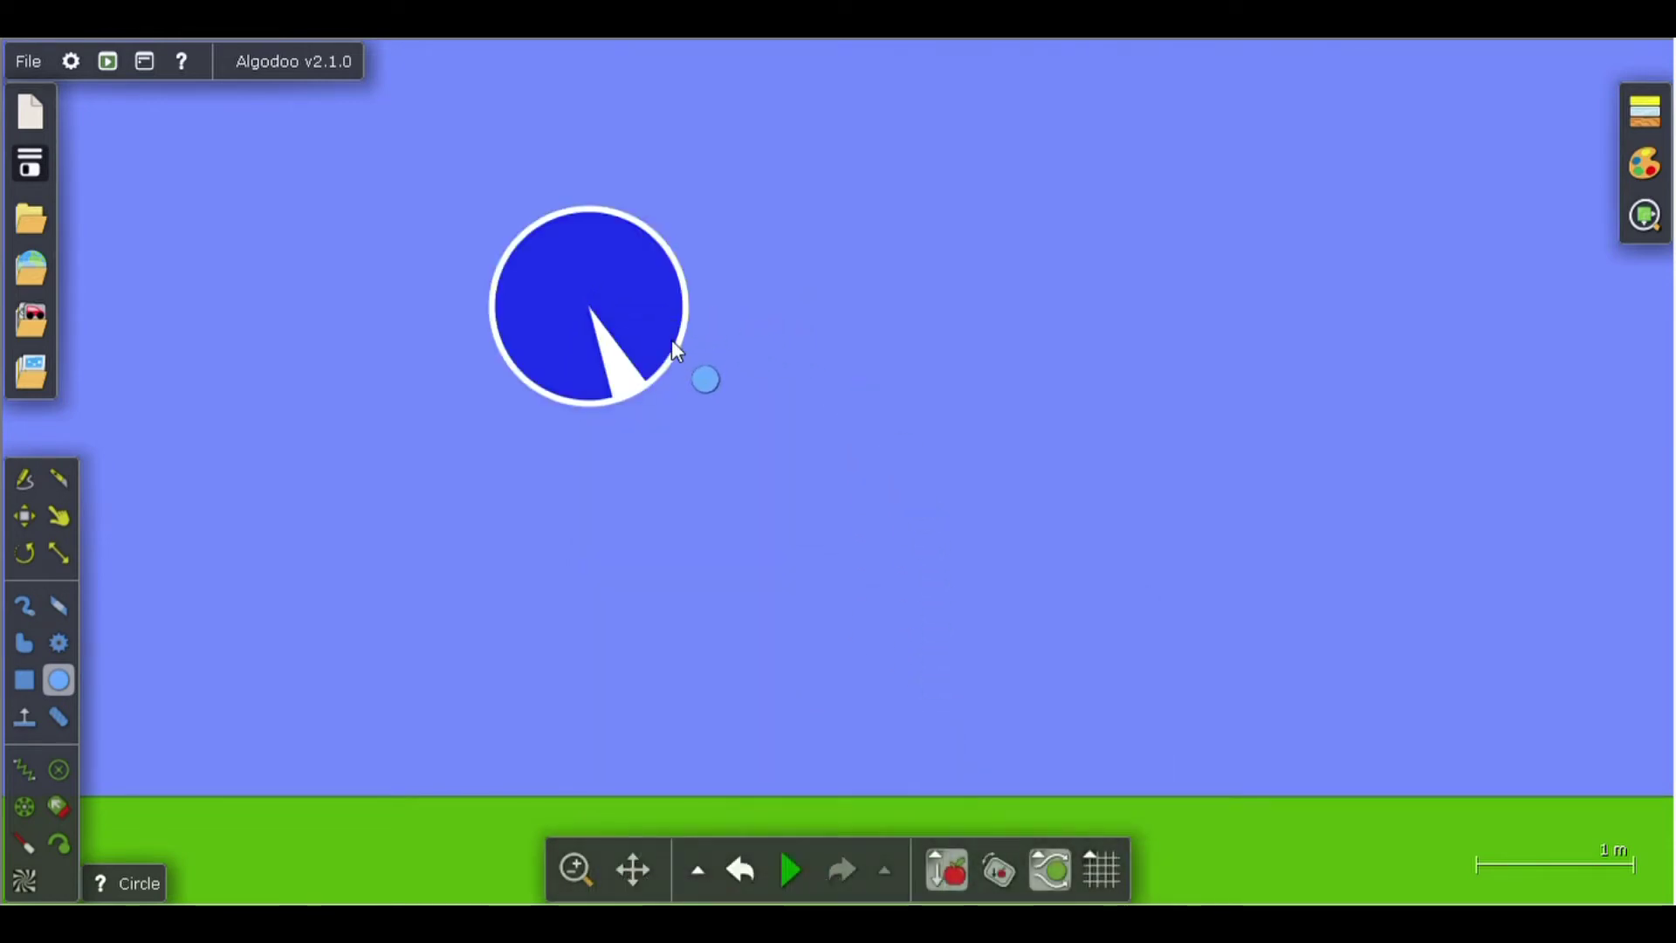
key(Delete)
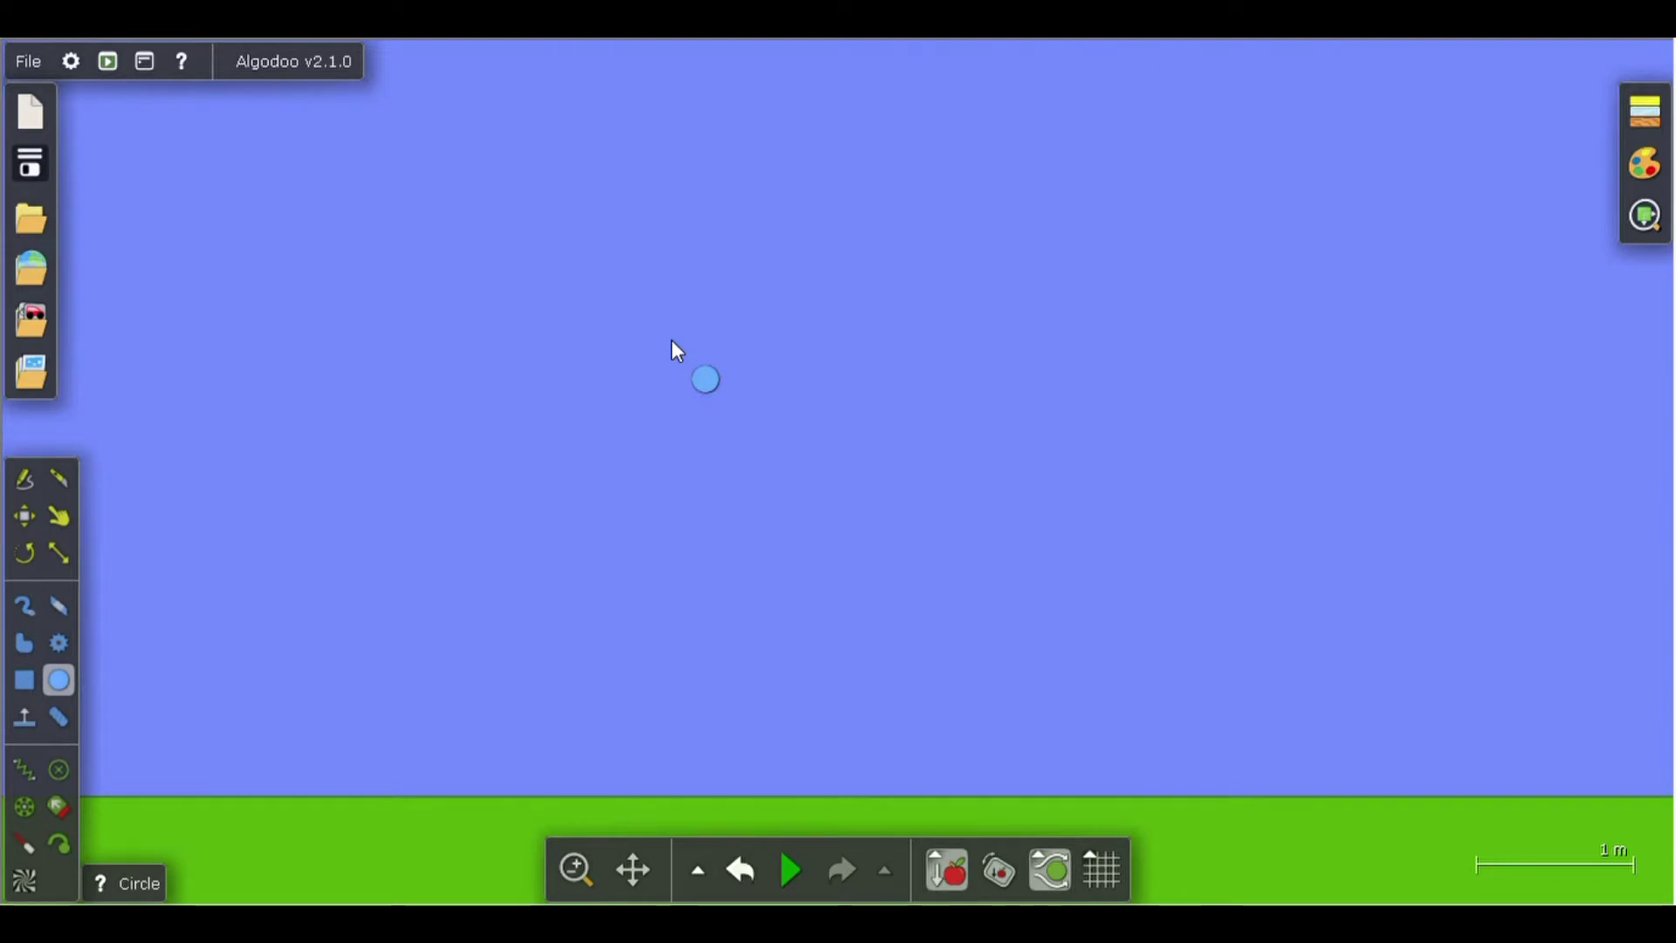
Turn on the two-axis grid with snapping and set the grid base to 8.
scroll(1128, 453, down, 2)
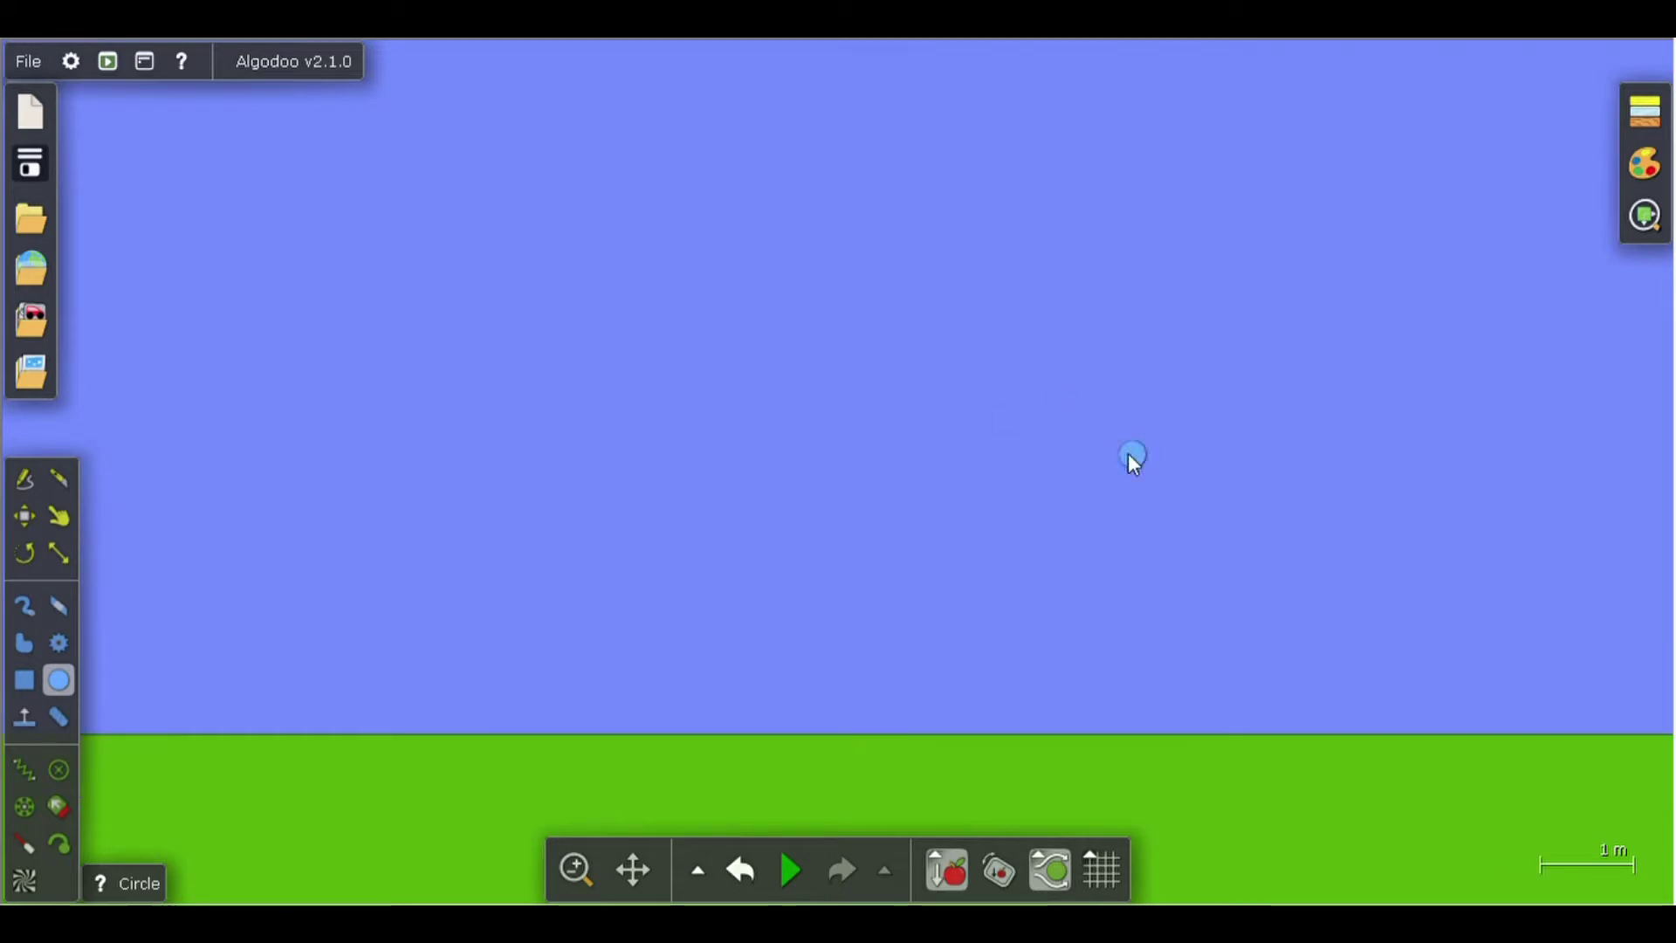
click(1110, 870)
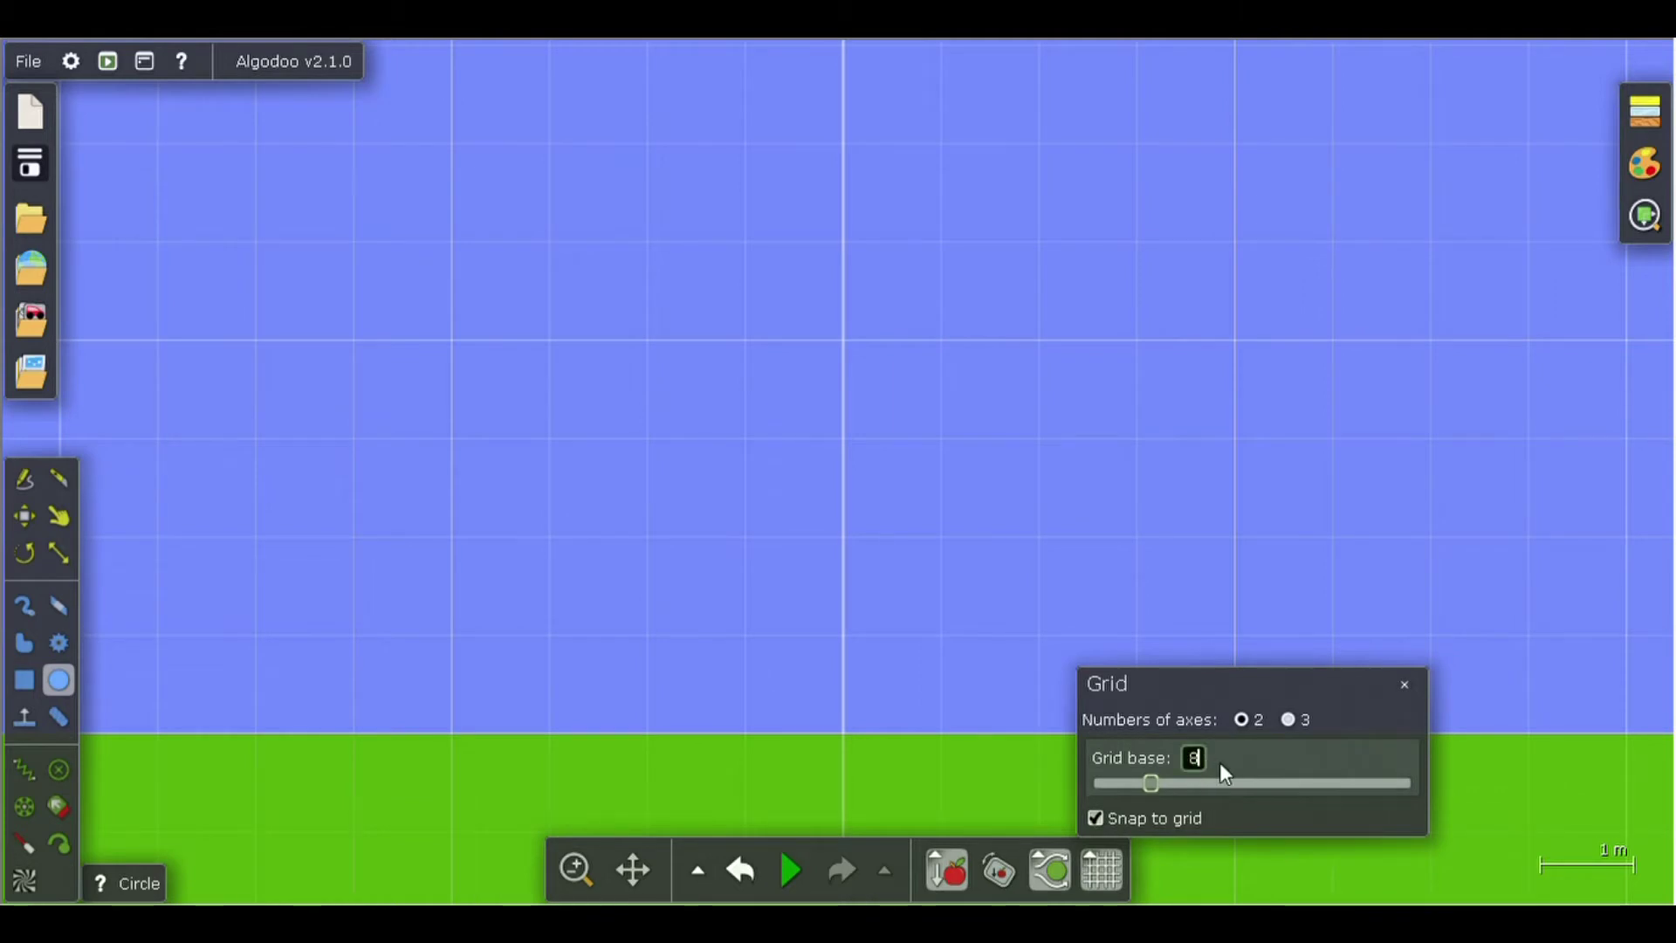
click(1403, 685)
Draw a circle with a radius of about 0.08 m centred on a major grid intersection above the ground.
scroll(1401, 684, down, 4)
scroll(1164, 690, up, 5)
scroll(1004, 533, down, 2)
scroll(873, 437, up, 6)
scroll(560, 393, up, 8)
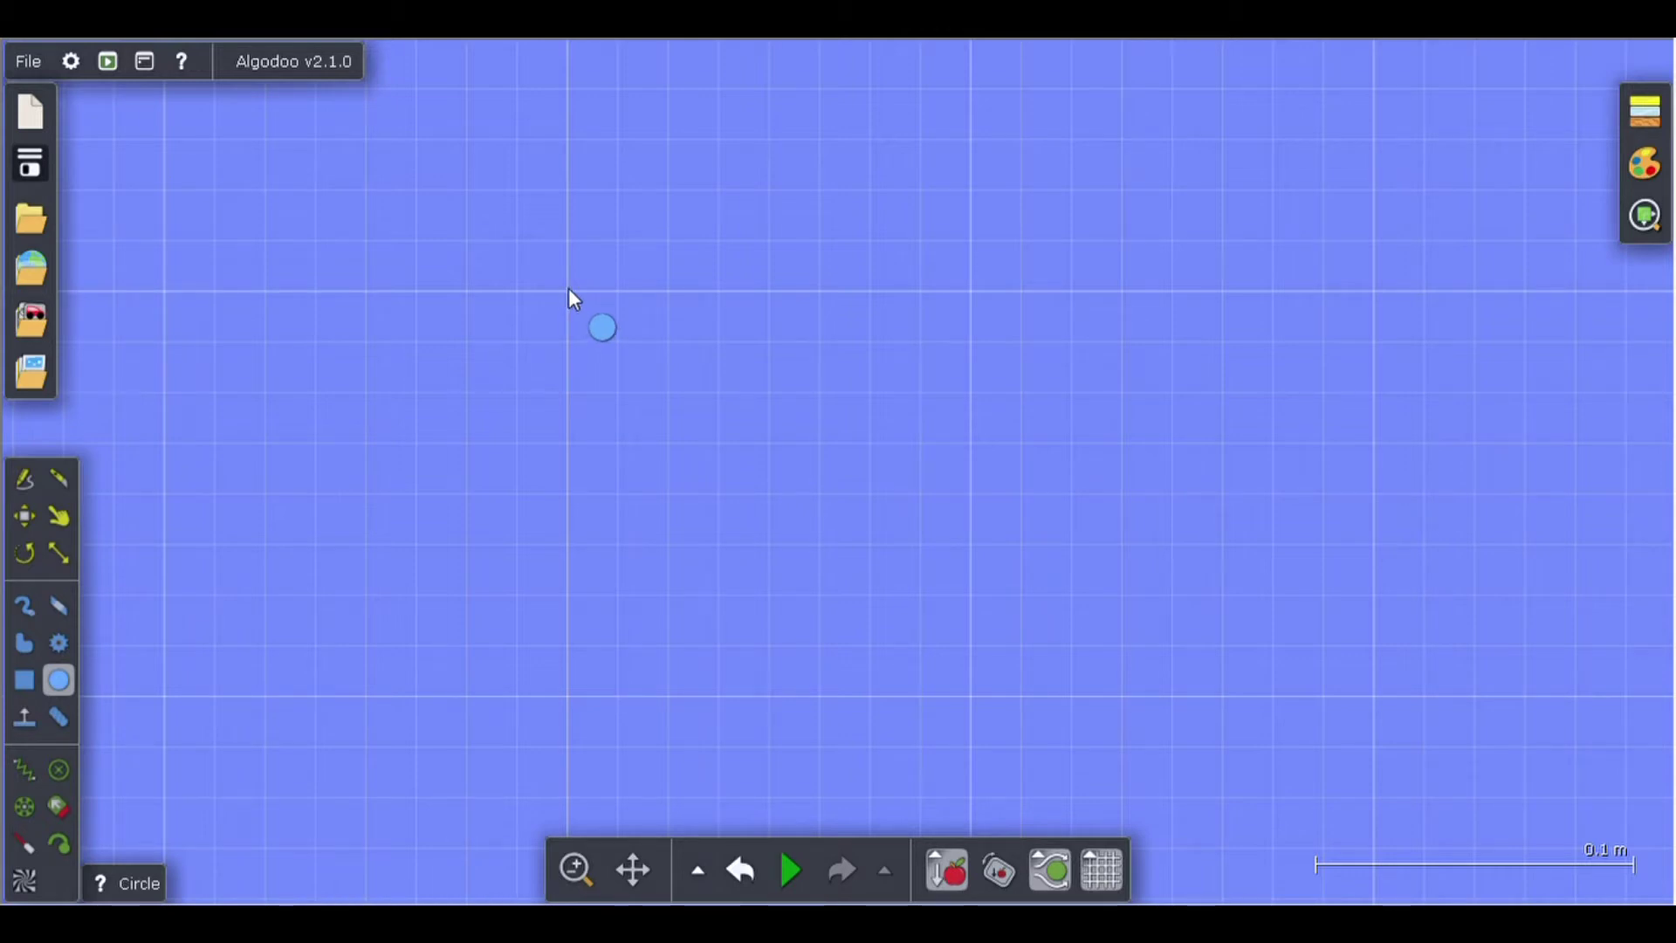
drag(588, 314, 768, 462)
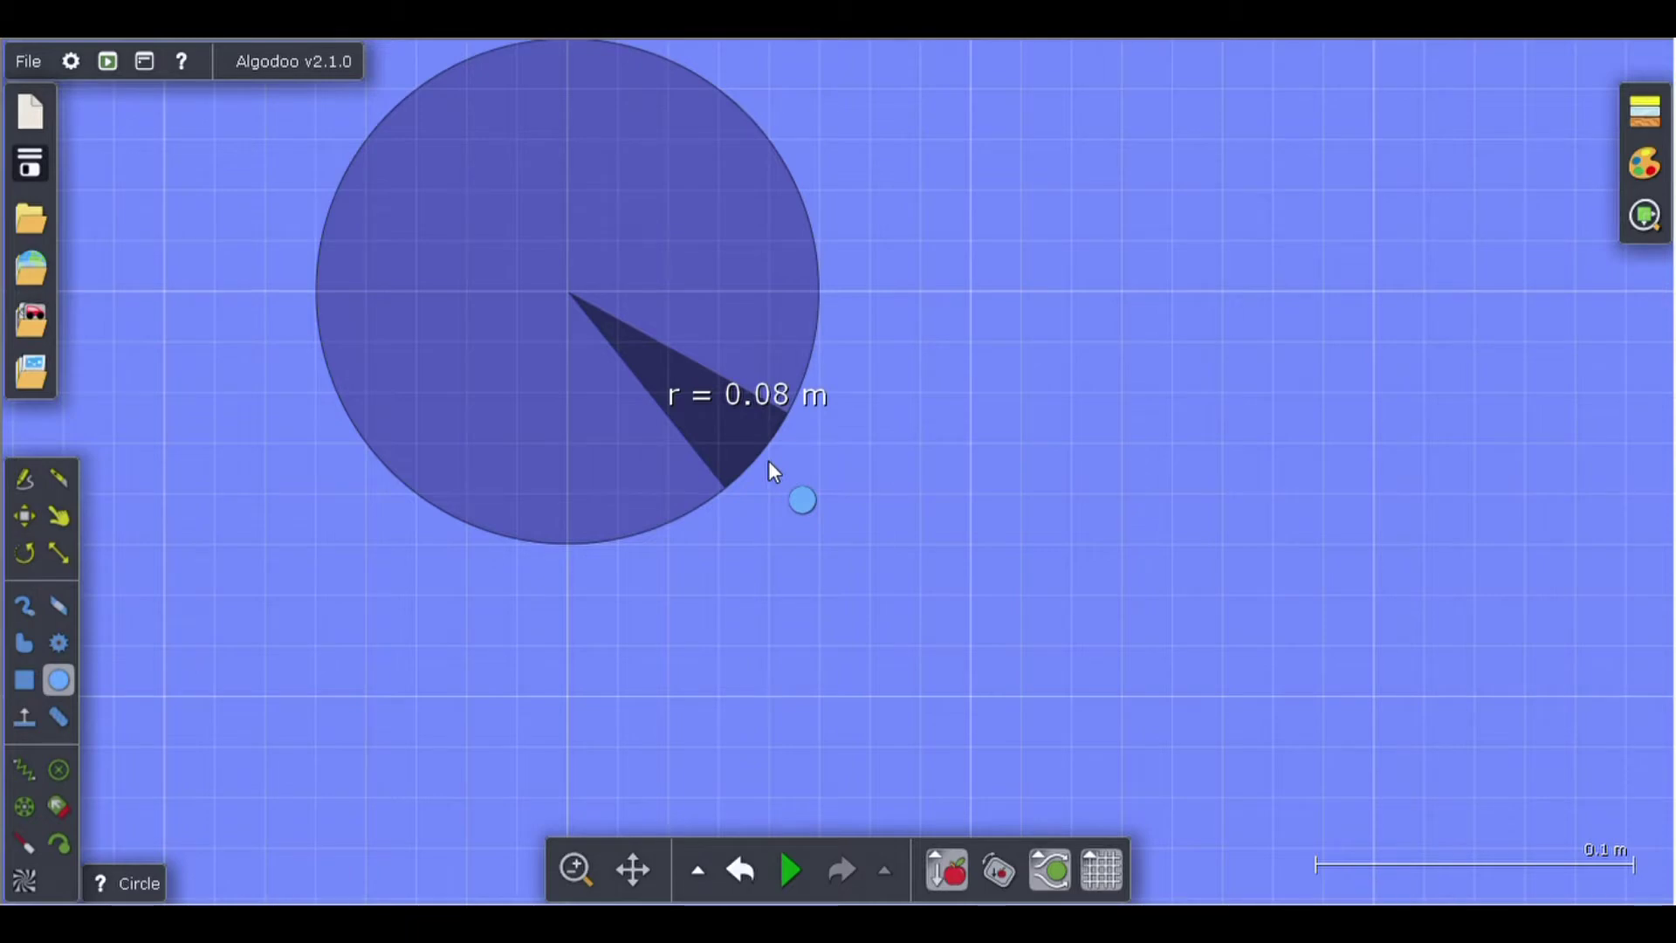
drag(769, 462, 769, 463)
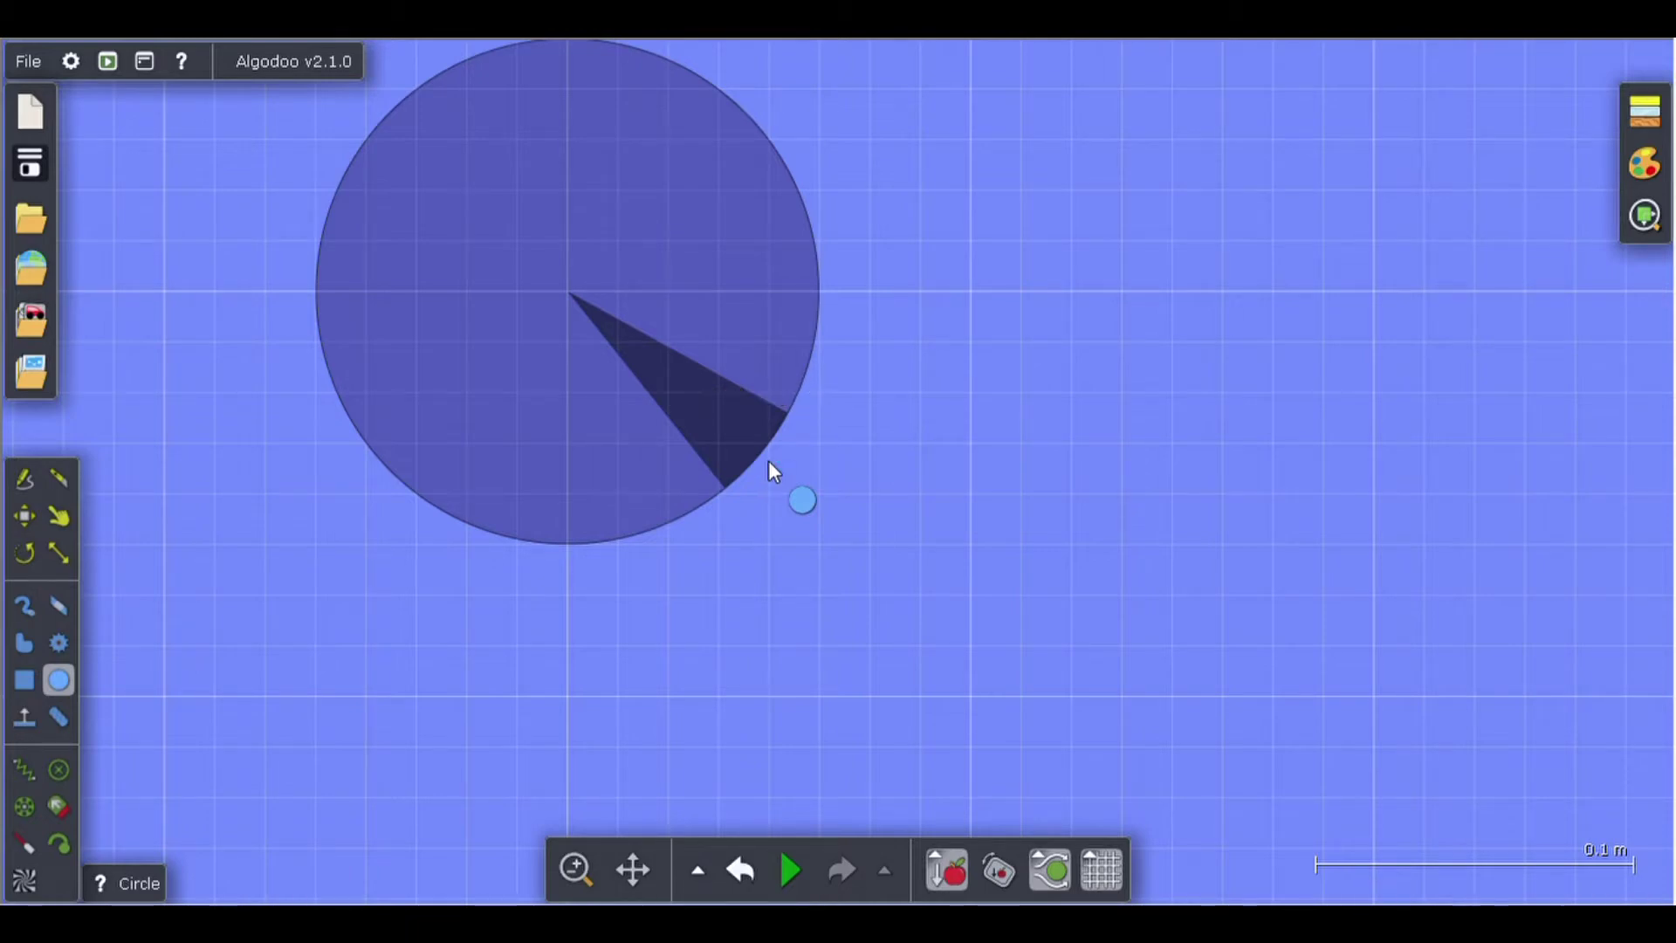
Draw a second circle, radius about 0.1 m, centred two major grid squares to the right of the first circle.
scroll(768, 463, down, 4)
scroll(673, 385, up, 4)
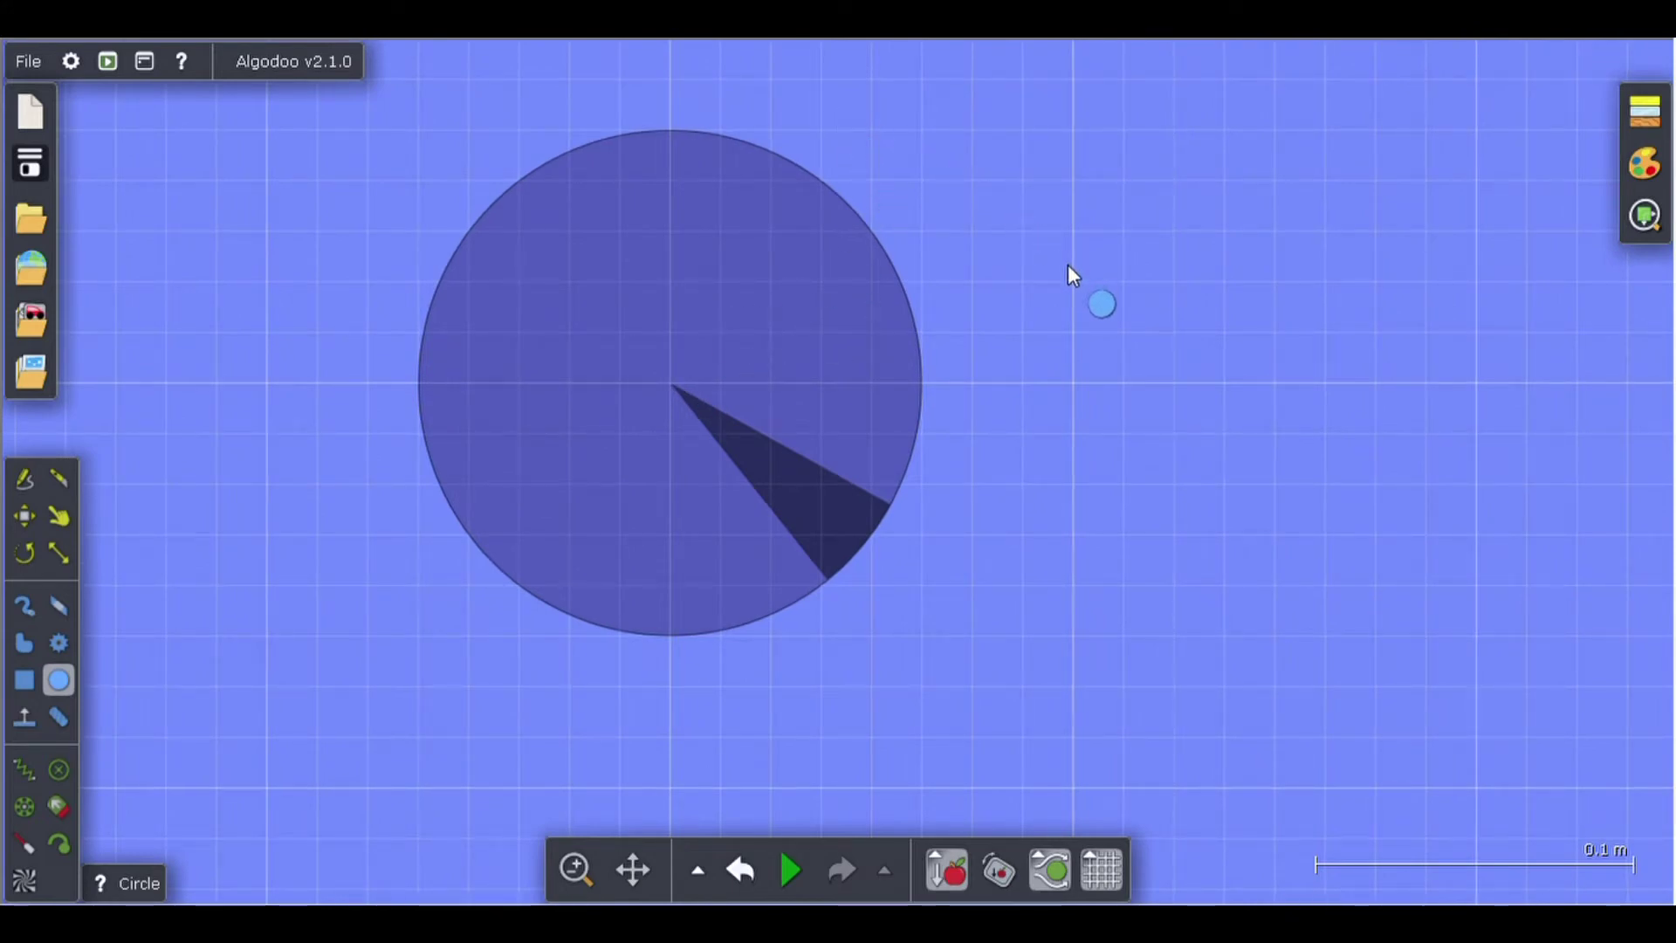
scroll(1063, 323, down, 4)
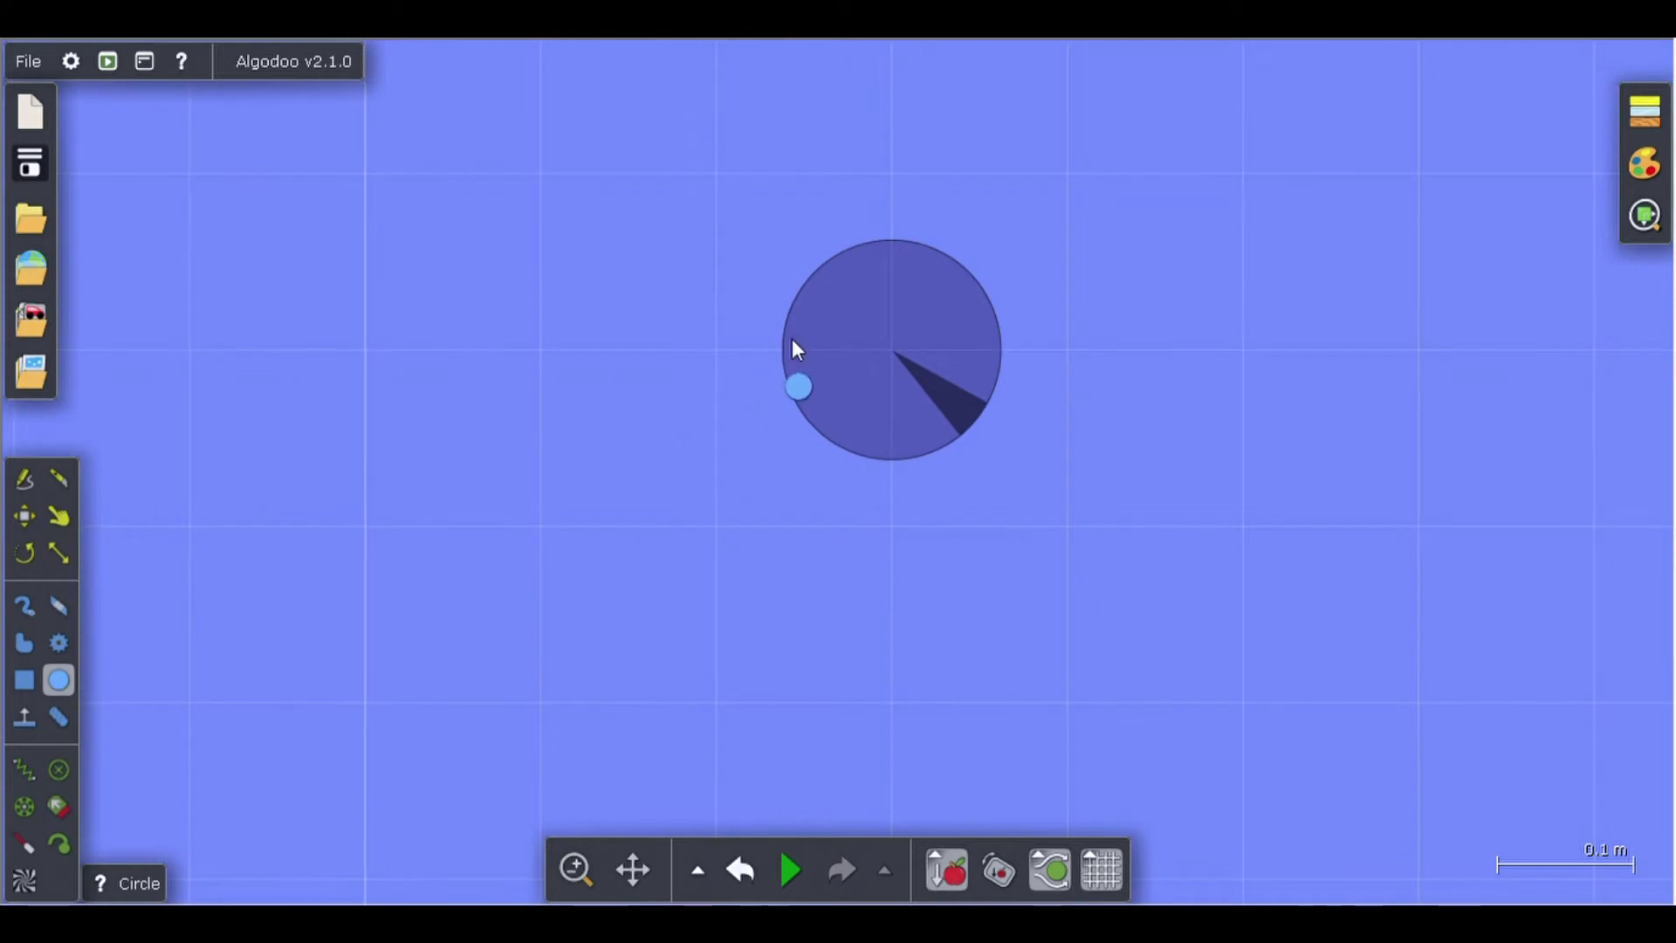
scroll(879, 337, up, 3)
scroll(890, 340, down, 2)
scroll(901, 349, down, 2)
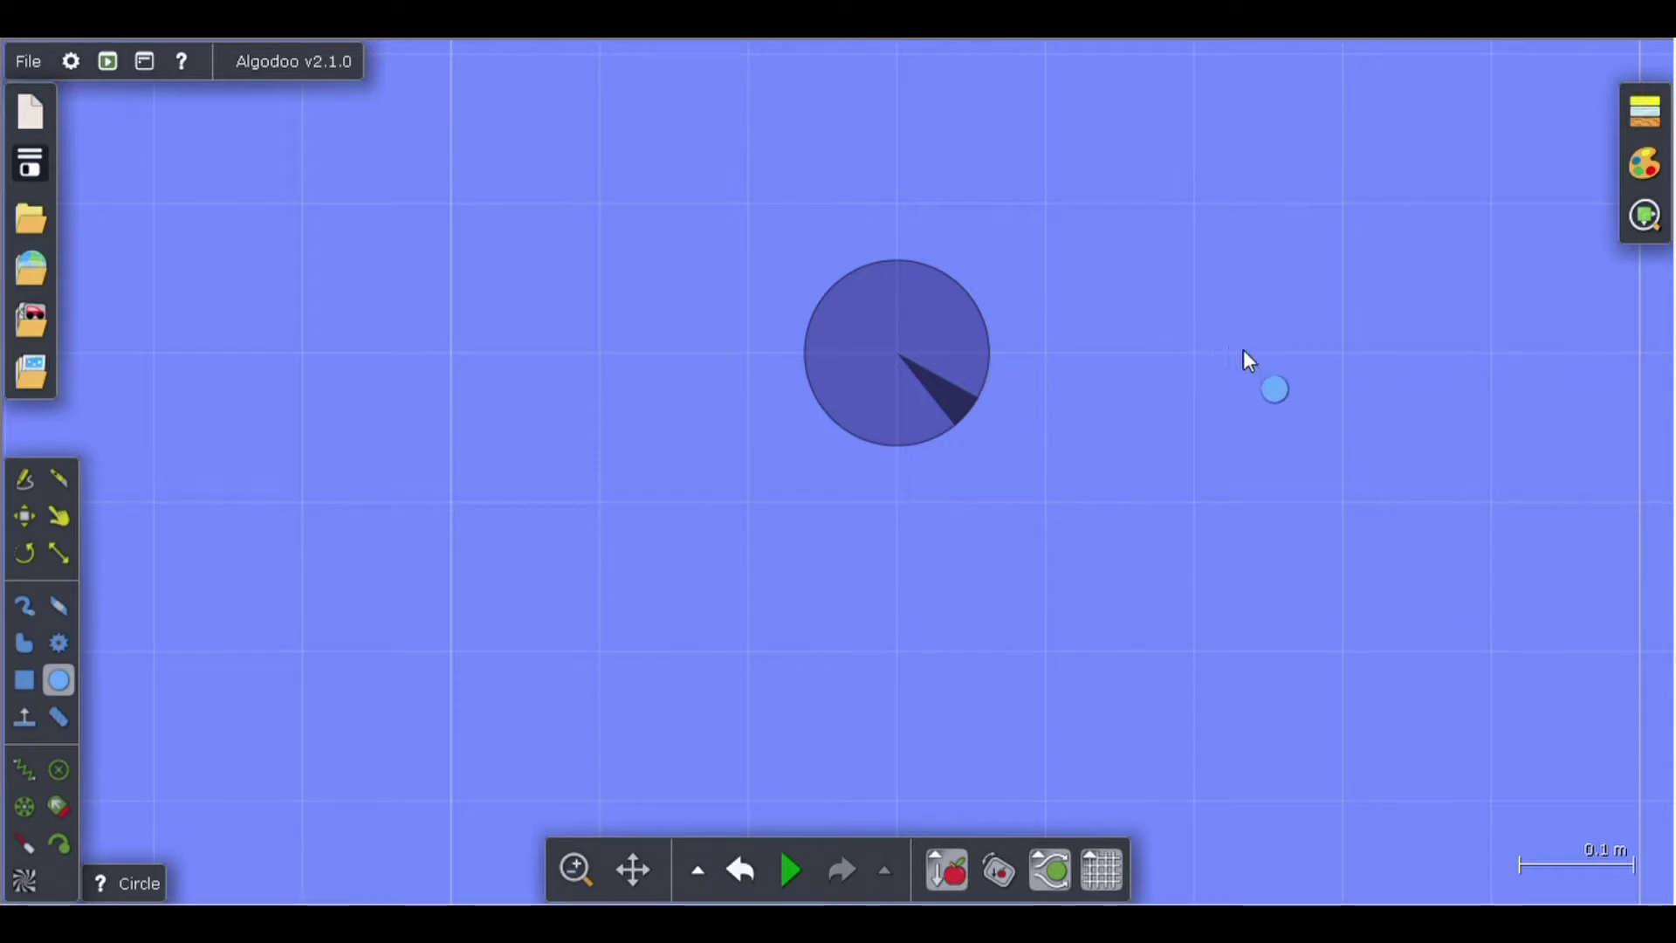
scroll(1282, 363, up, 5)
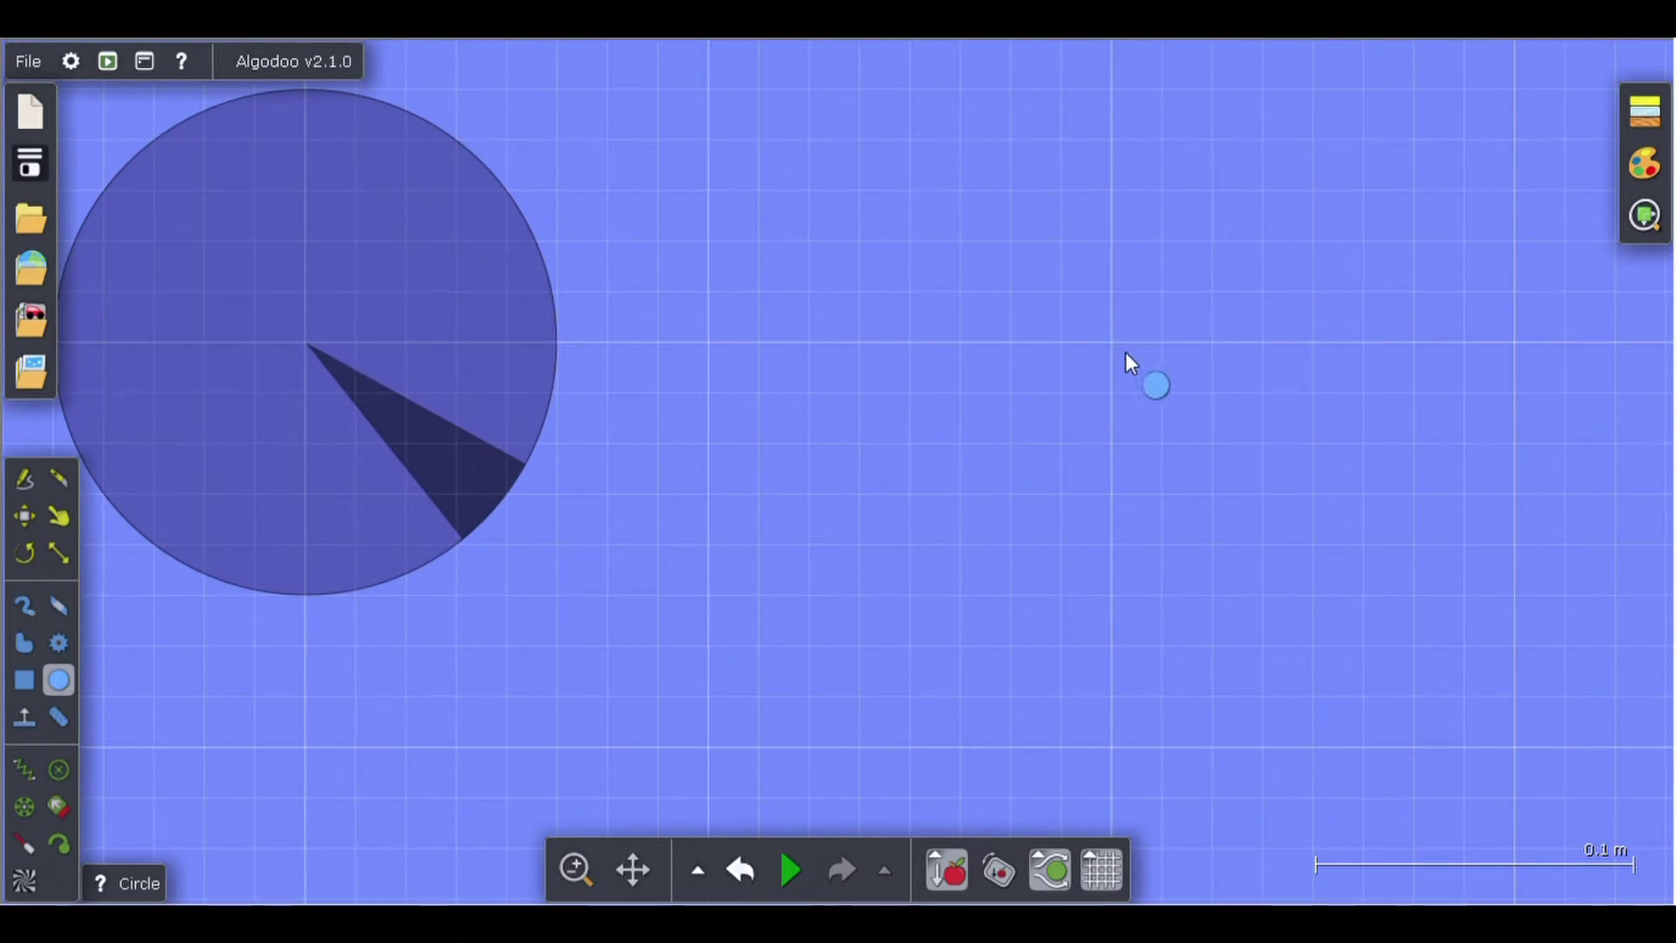
drag(1112, 345, 1277, 641)
scroll(1280, 647, down, 1)
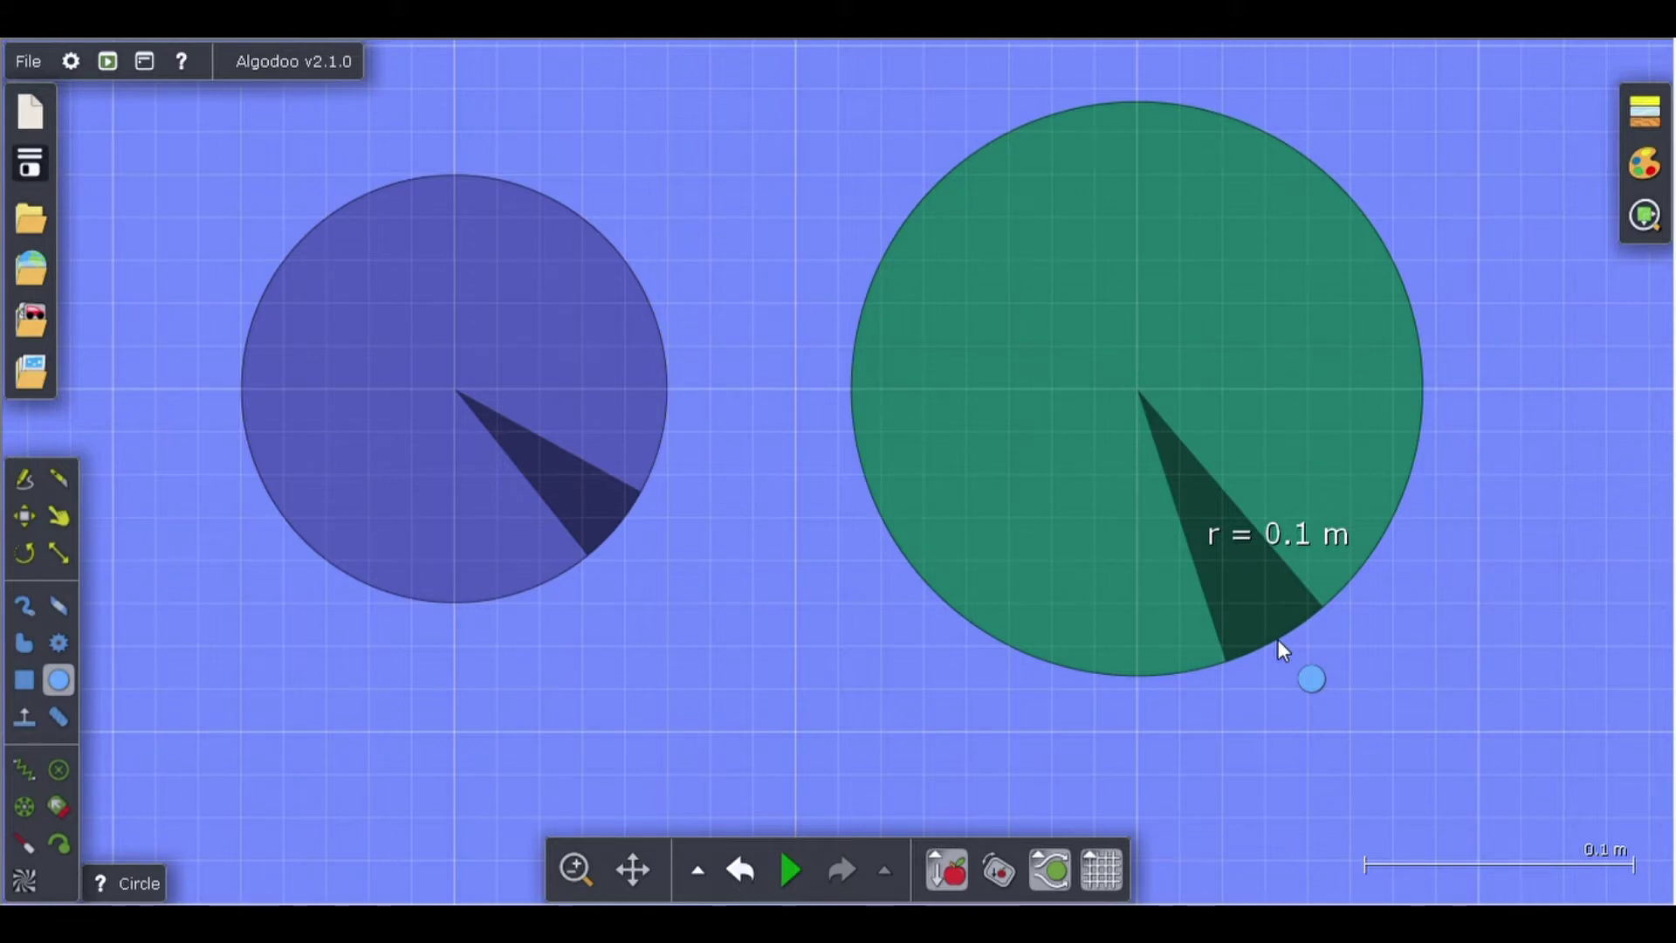
drag(1278, 641, 1278, 641)
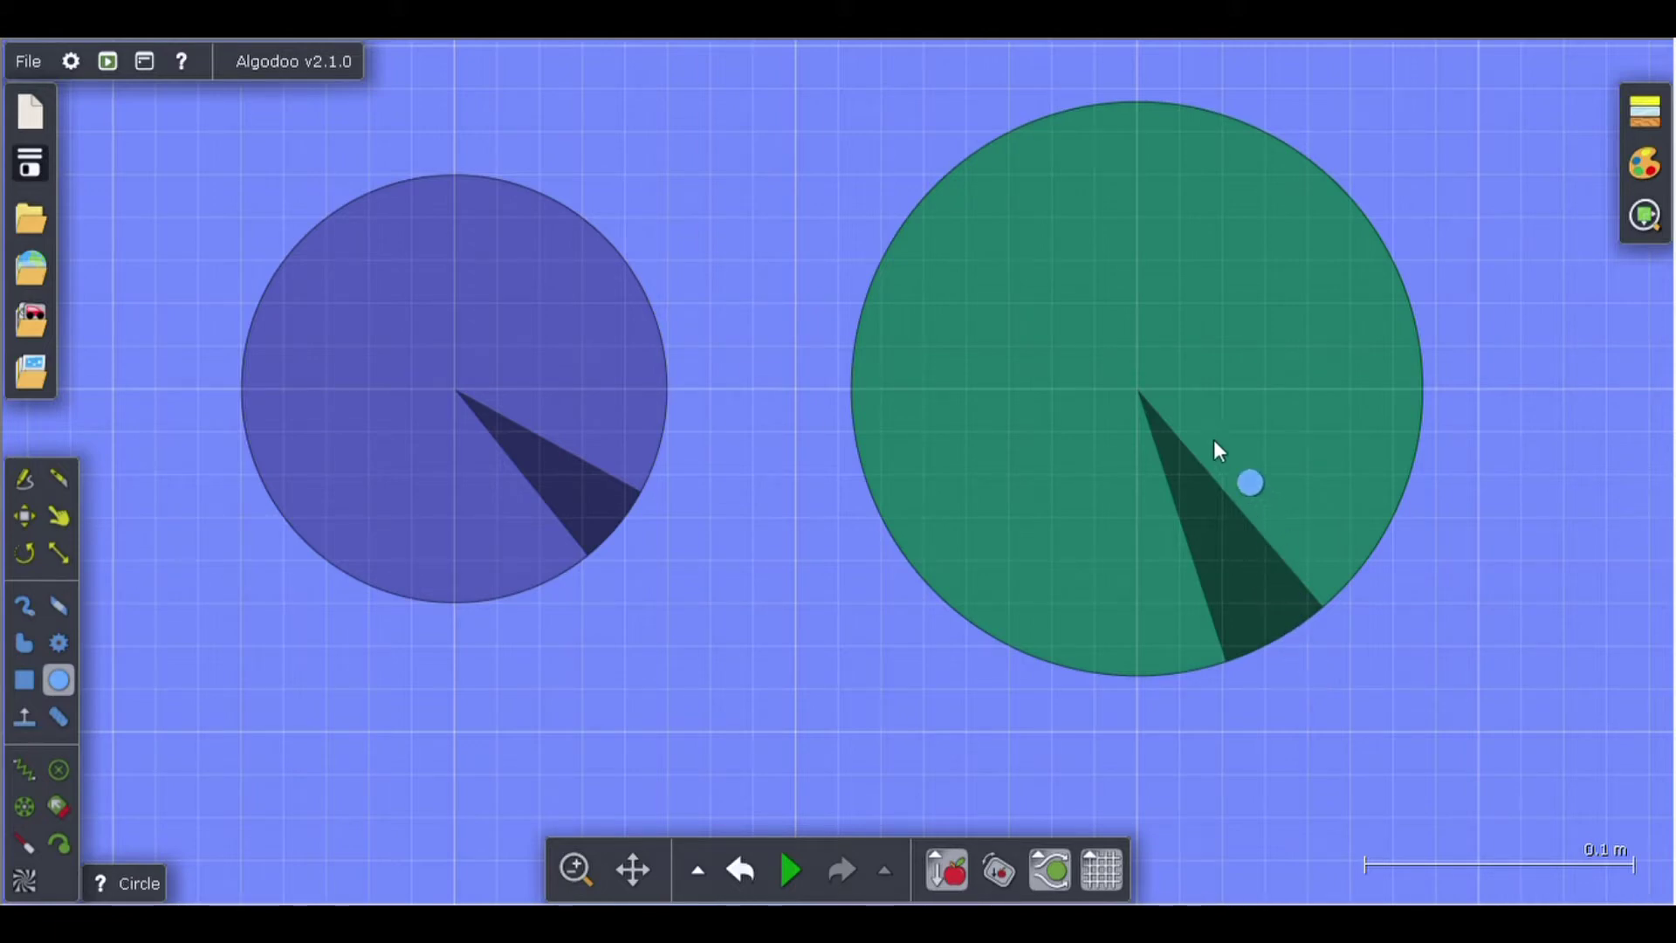
Draw a slightly smaller circle concentric with the green circle, leaving a thin green rim around it.
scroll(1154, 388, down, 1)
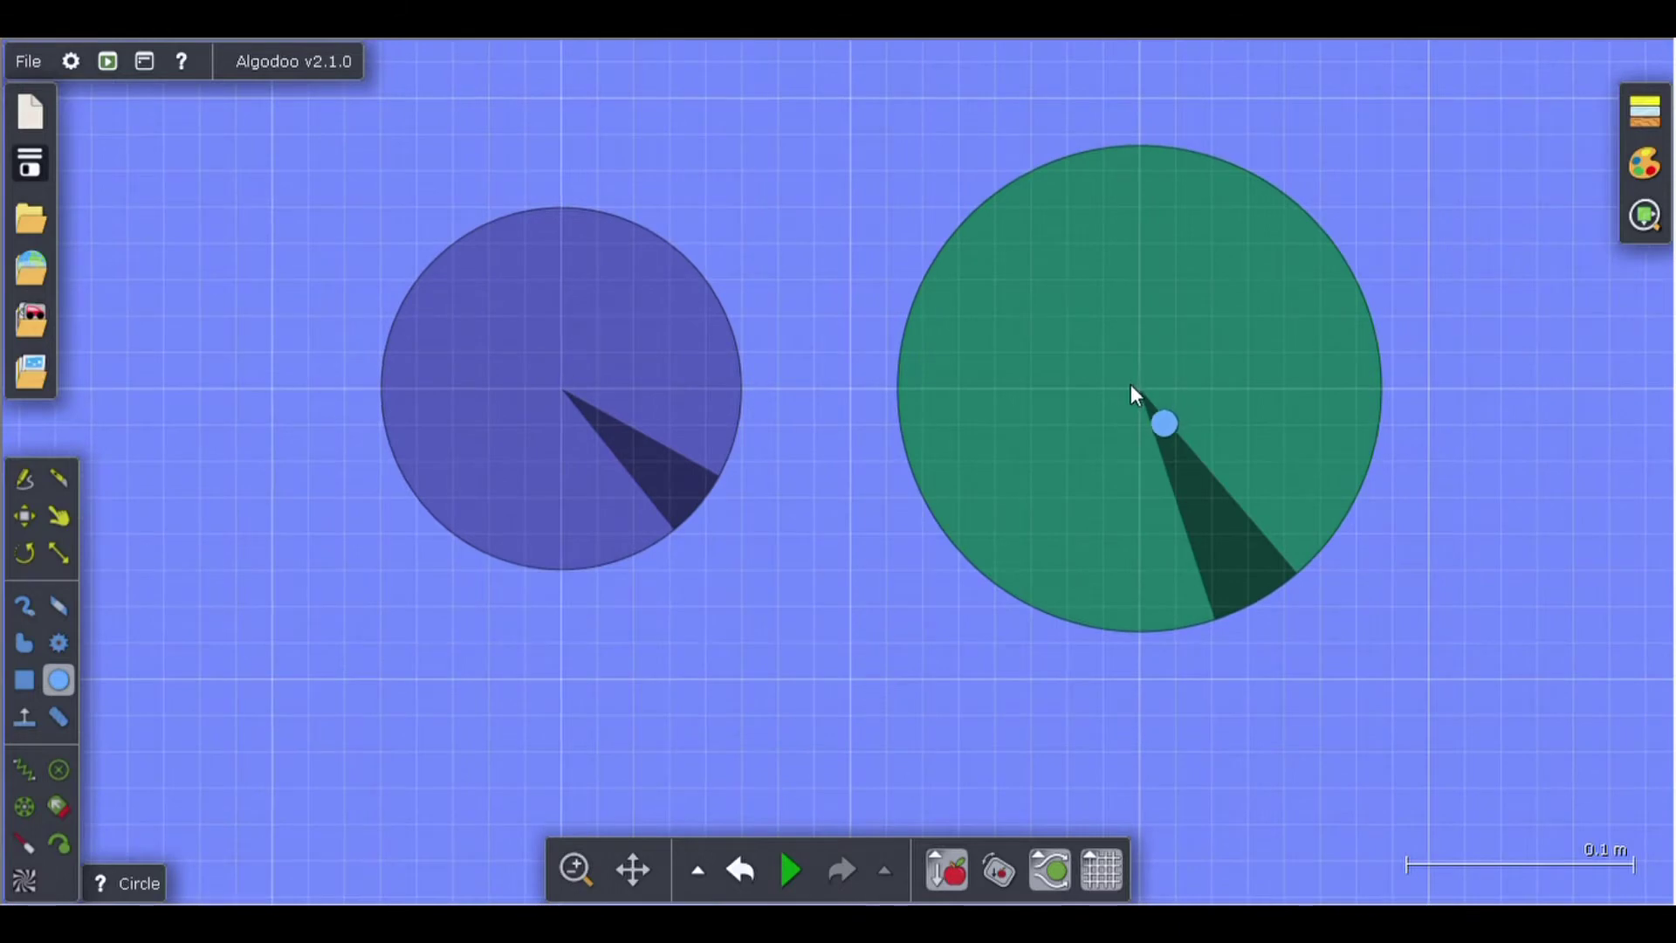
scroll(1135, 388, up, 2)
scroll(1175, 400, down, 3)
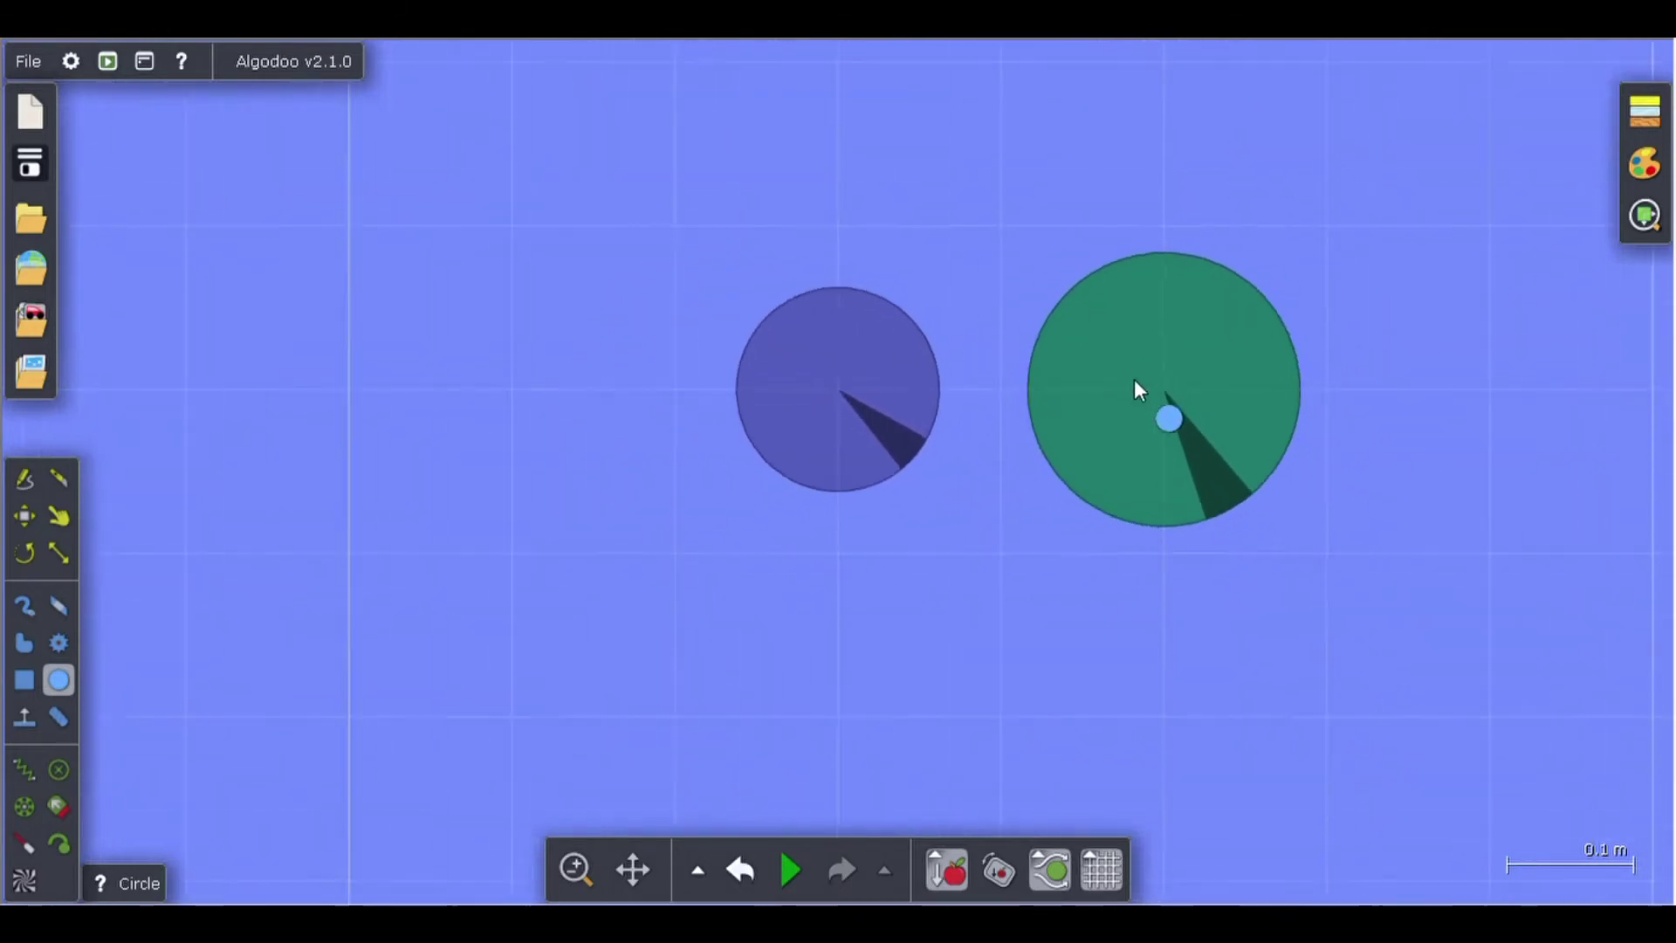
scroll(883, 408, up, 3)
scroll(884, 408, up, 2)
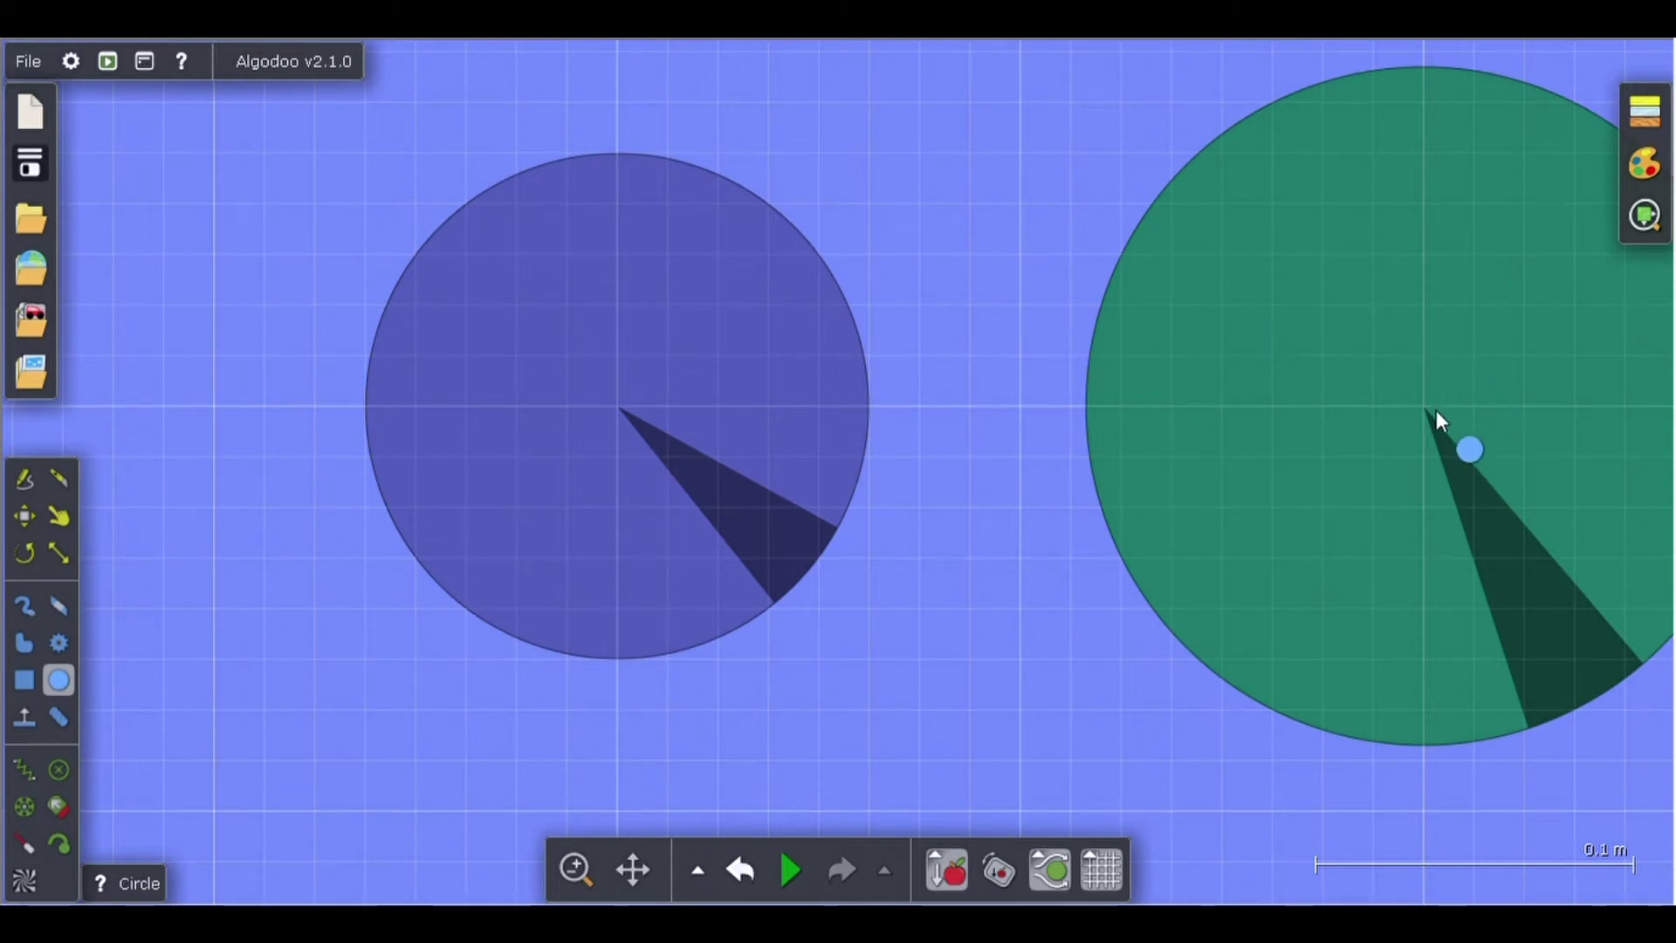
drag(1427, 408, 1594, 642)
Subtract the magenta circle from the green circle beneath it and erase the magenta circle to leave a ring.
scroll(1593, 642, down, 6)
scroll(1658, 583, up, 5)
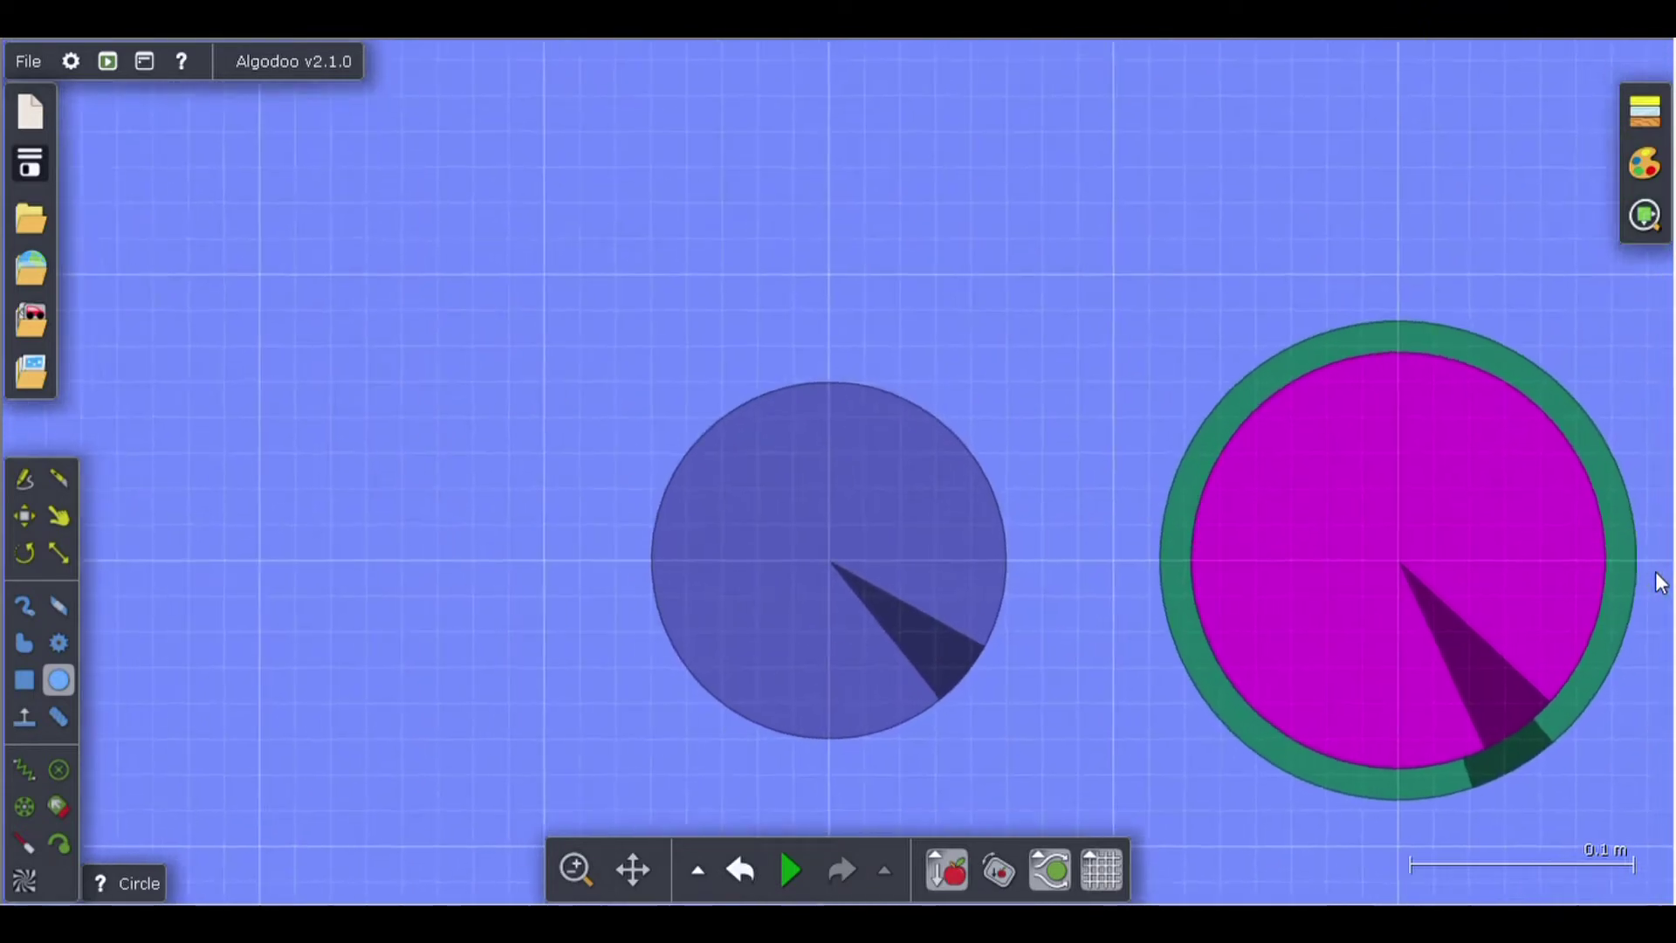
scroll(1337, 613, down, 4)
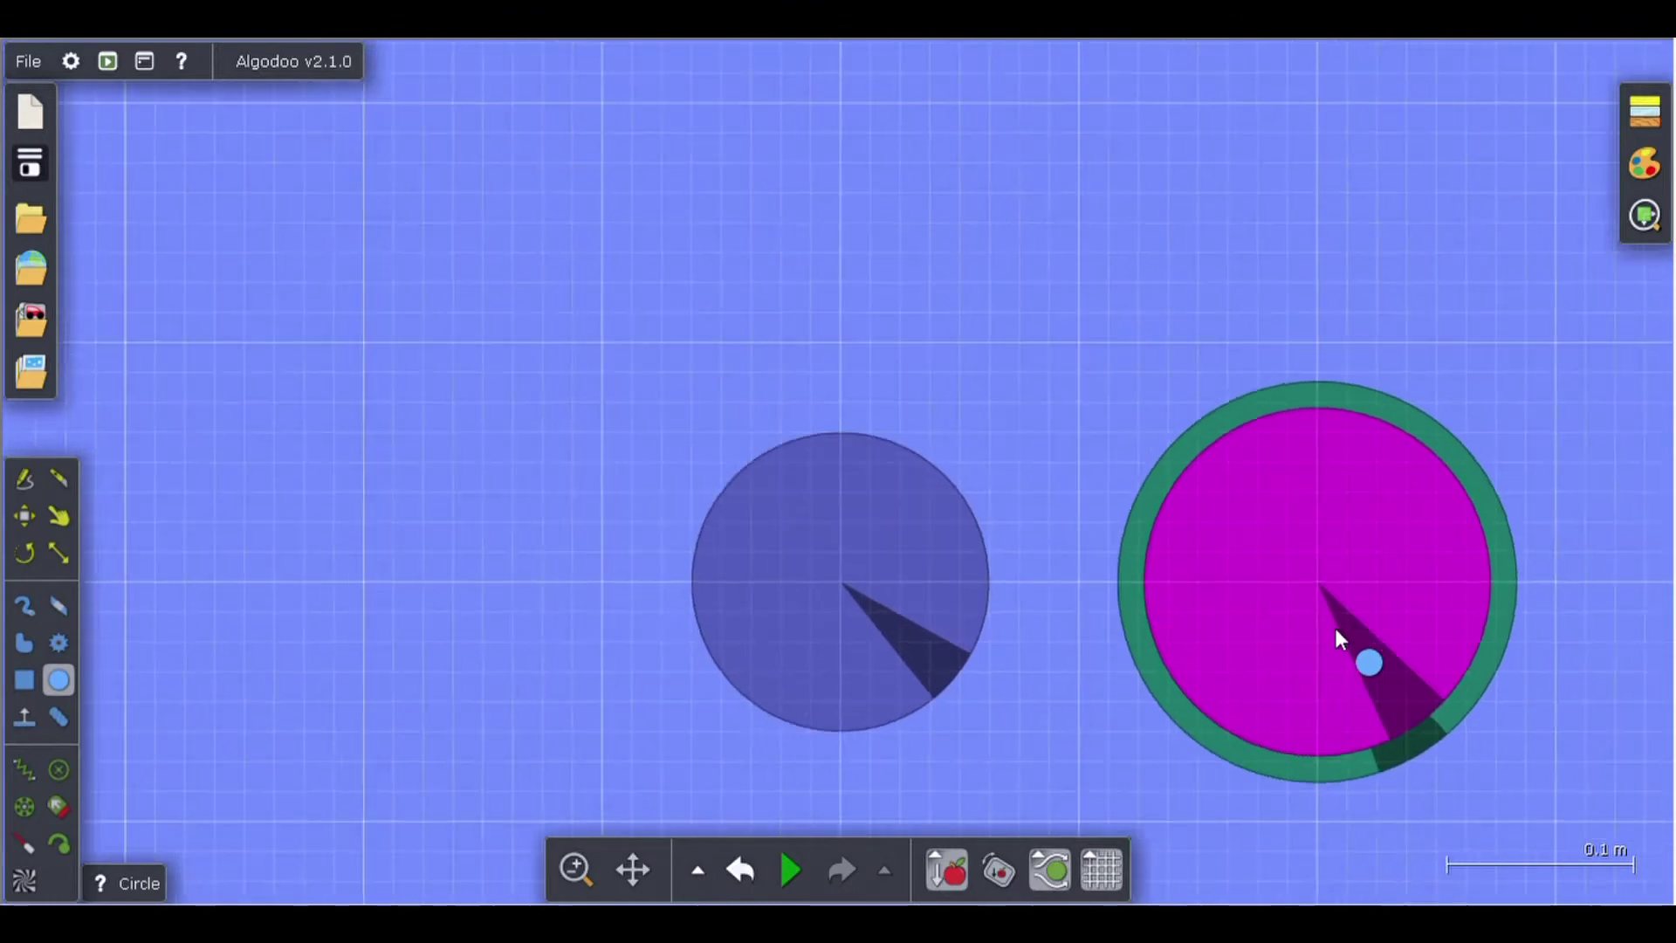
scroll(1431, 735, up, 4)
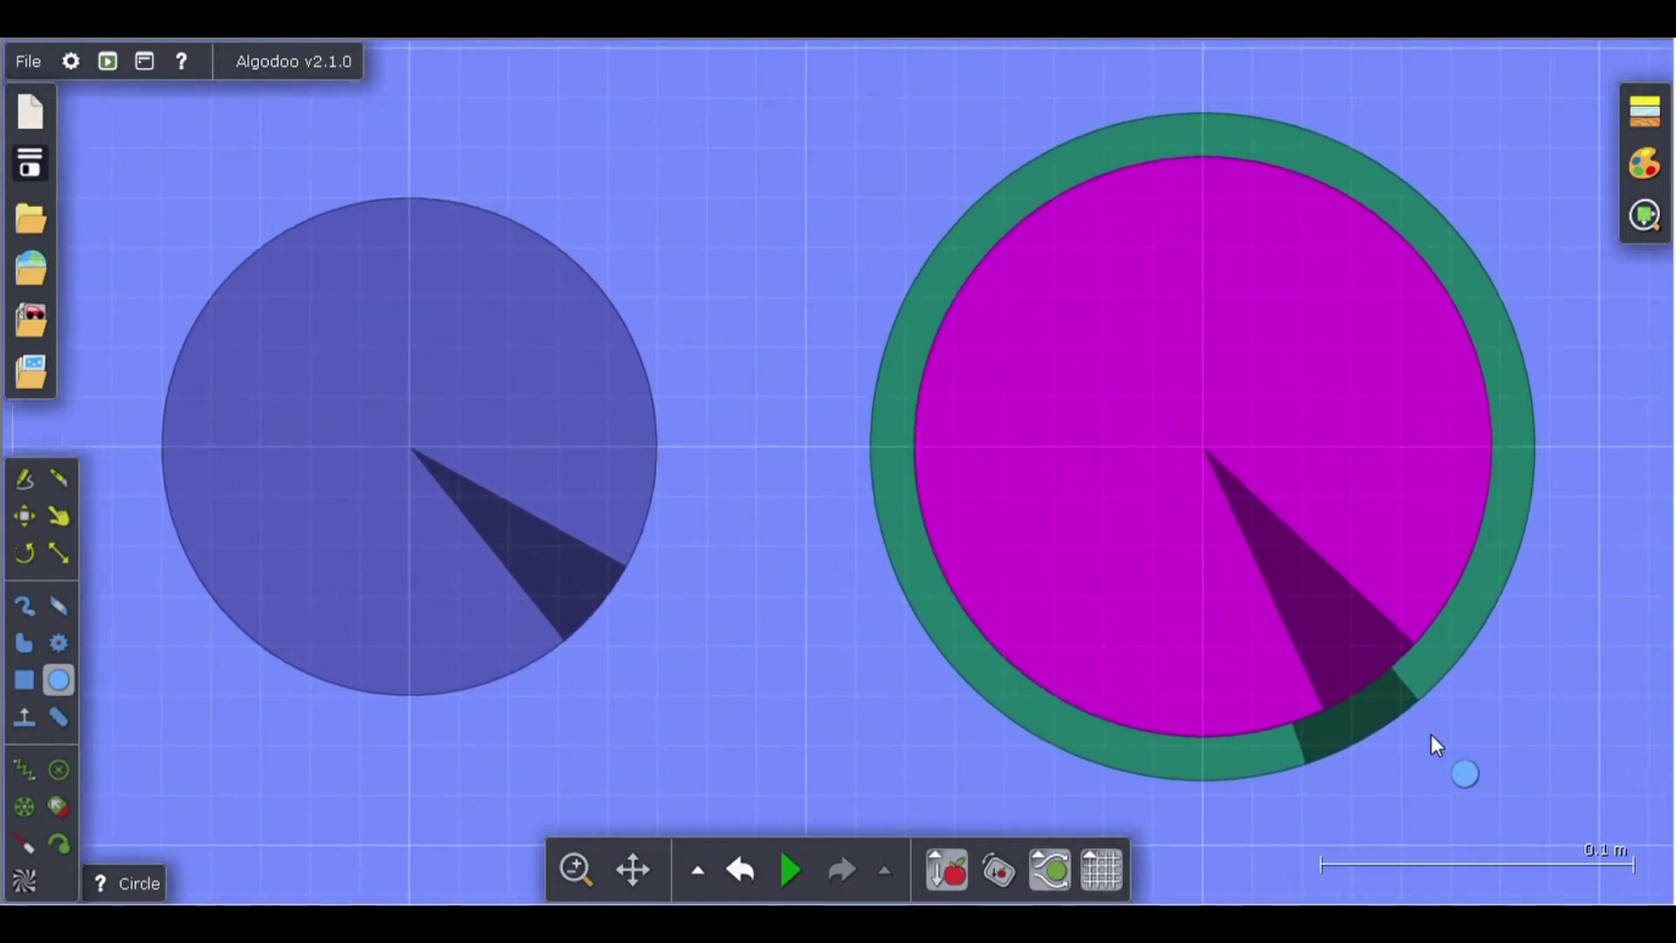
right_click(1165, 454)
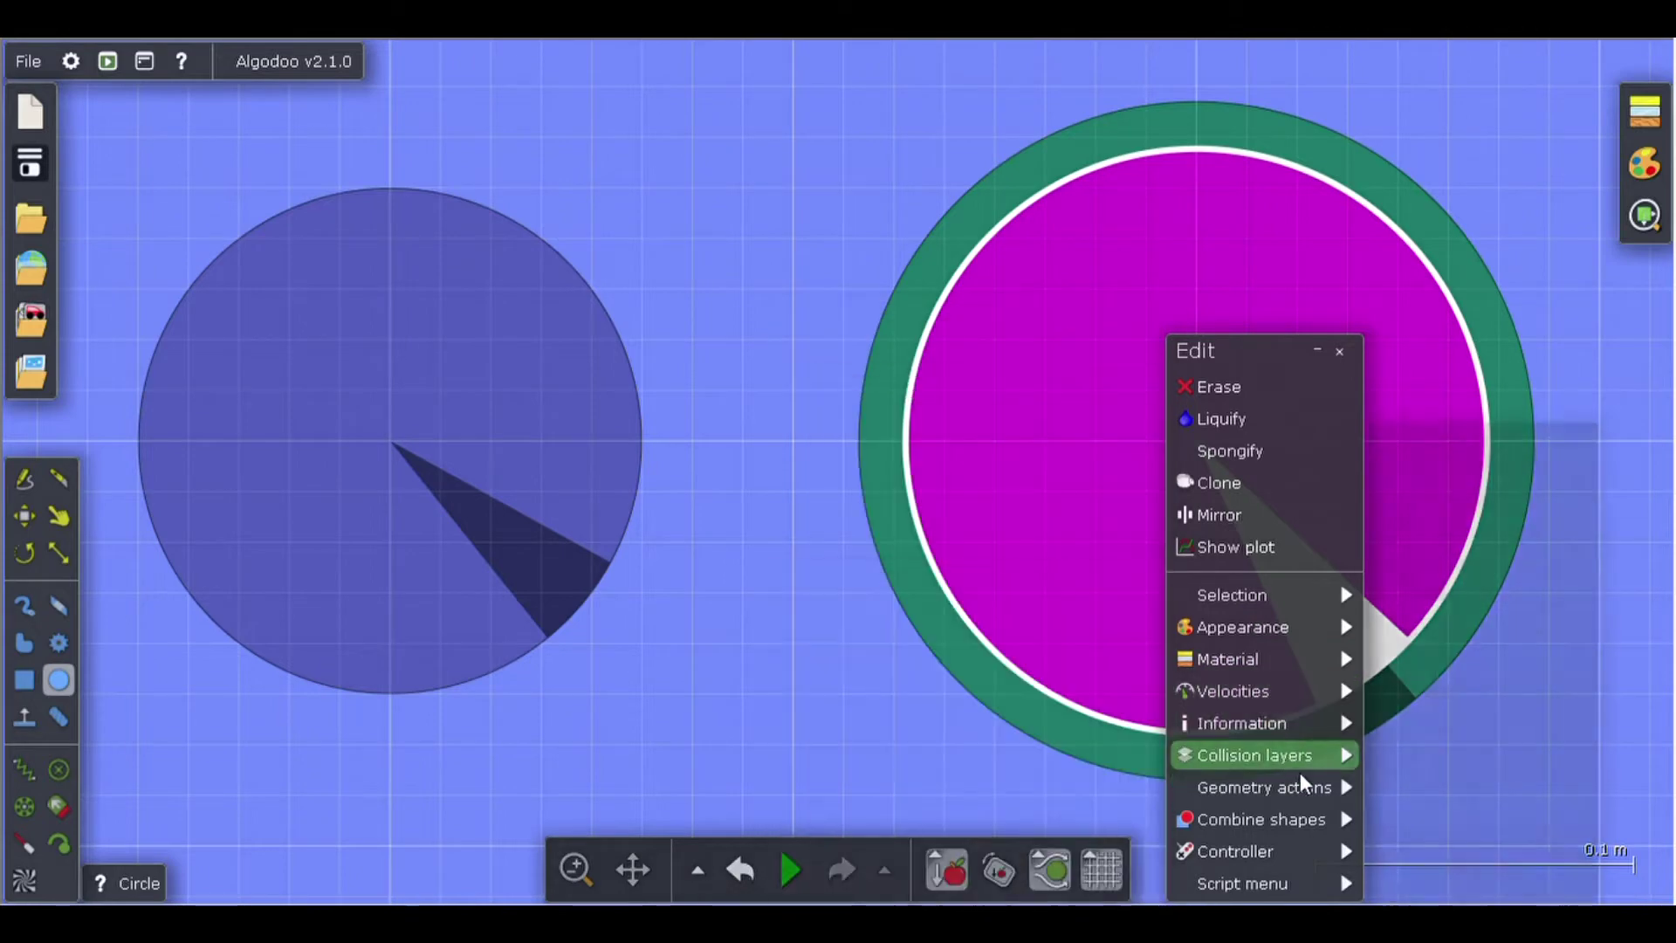
mouse_move(1317, 814)
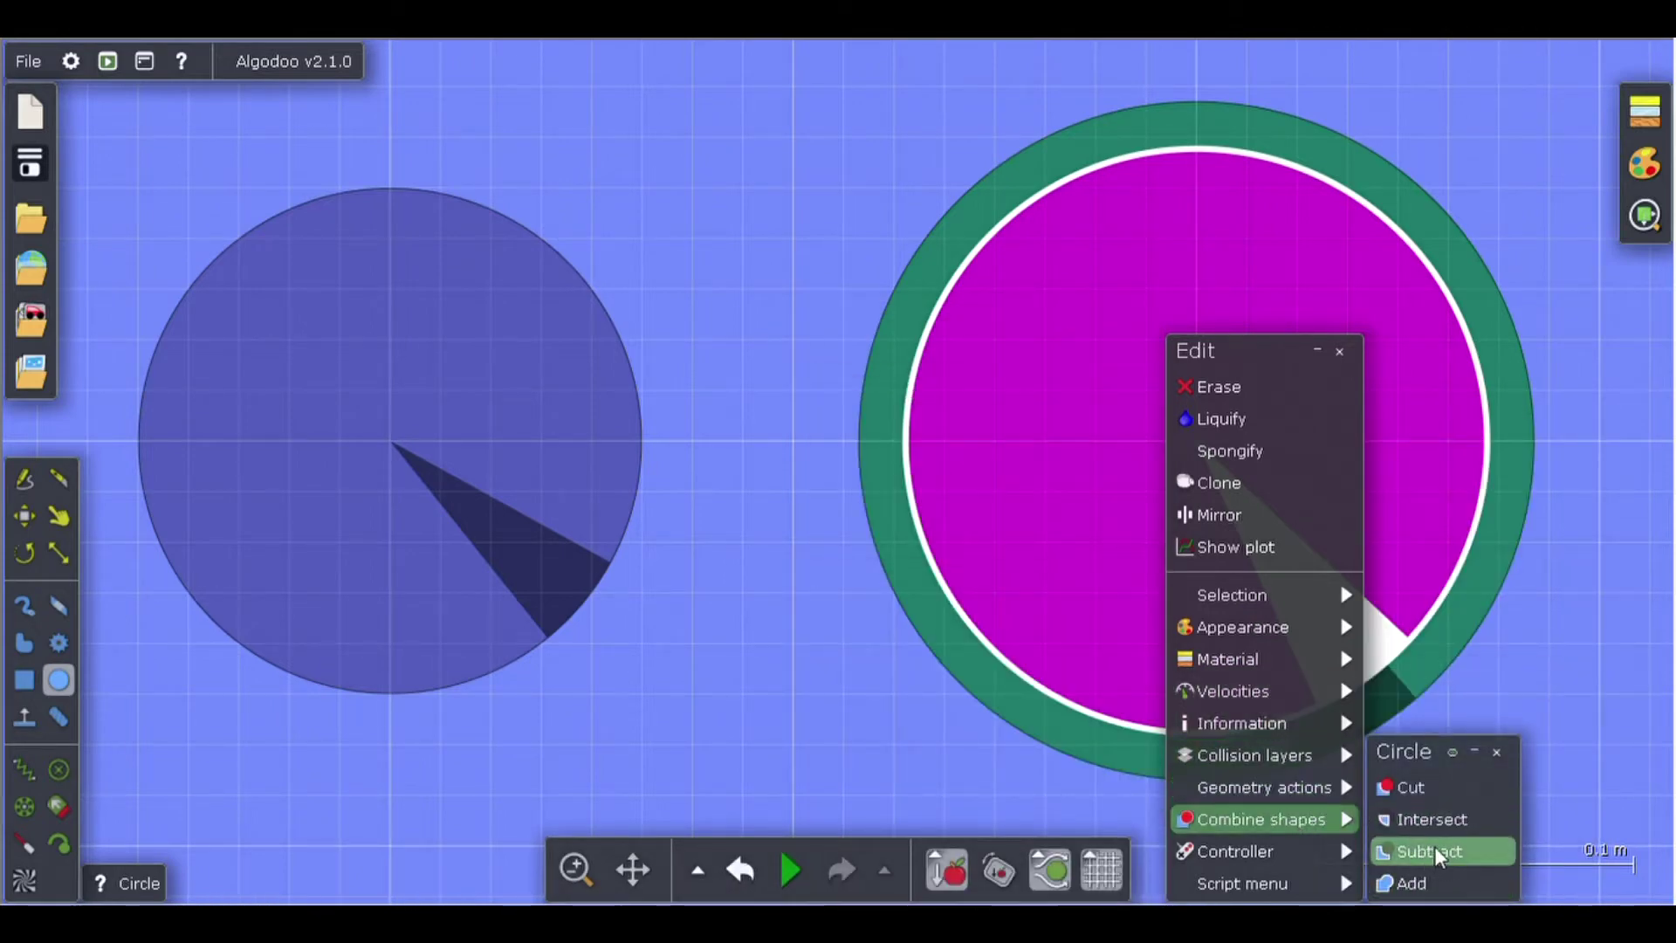
click(1460, 852)
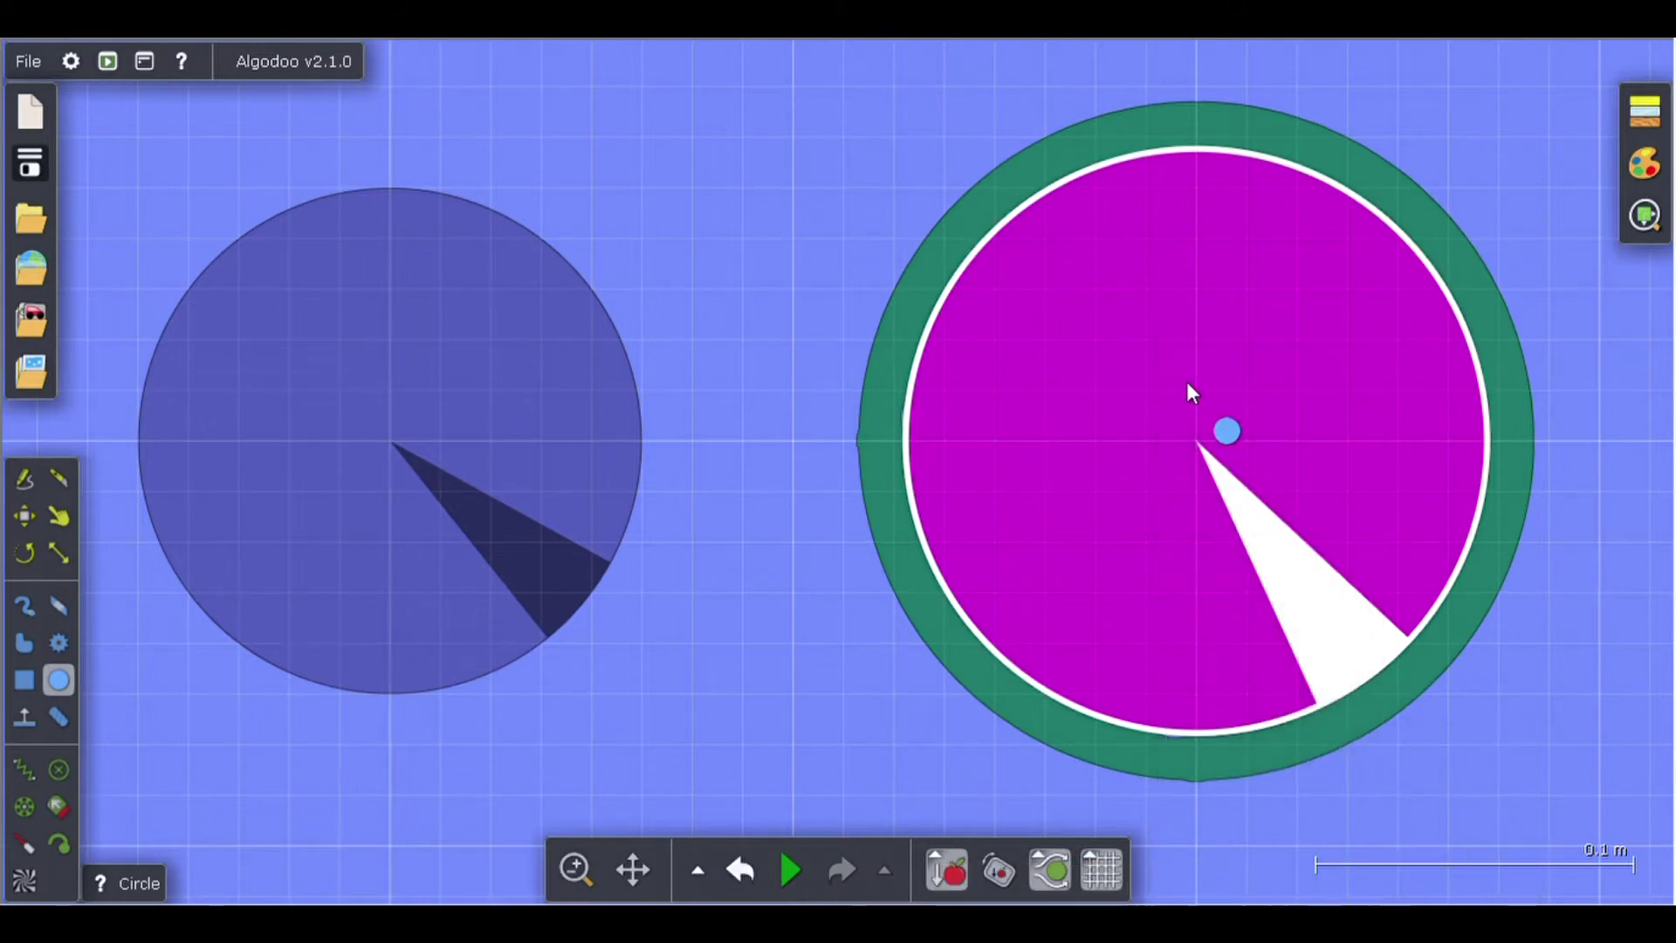
right_click(1155, 354)
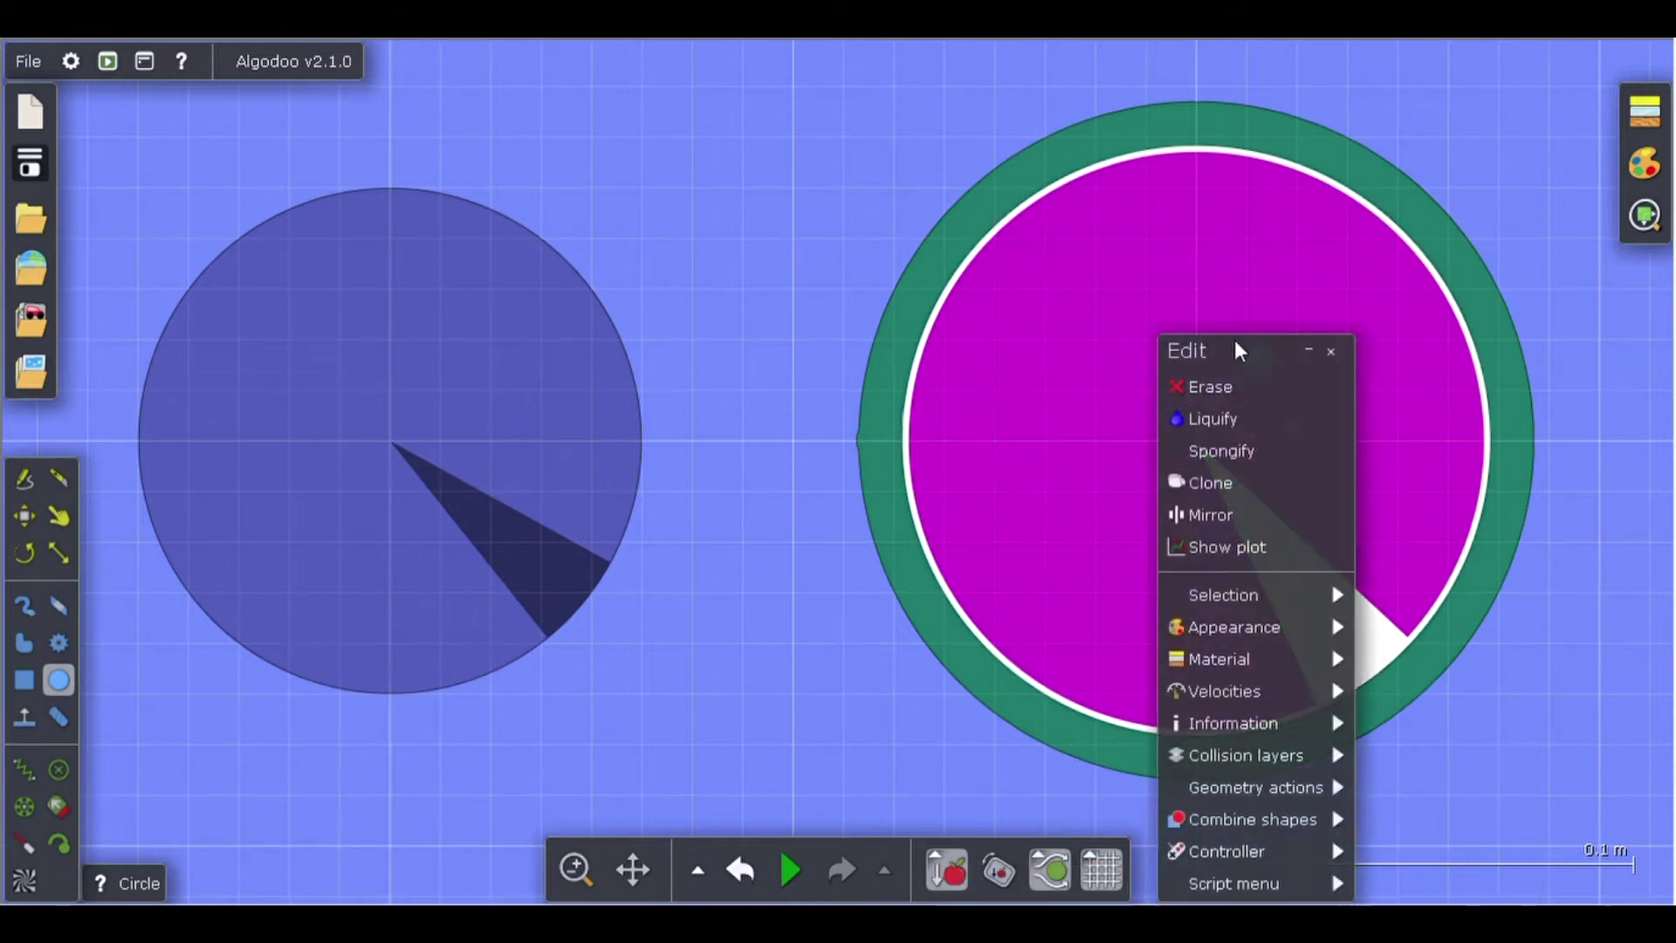
click(1248, 389)
Draw four equal small circles centred on the top, right, bottom and left edge points of the violet circle.
scroll(1249, 391, down, 3)
scroll(1192, 446, up, 2)
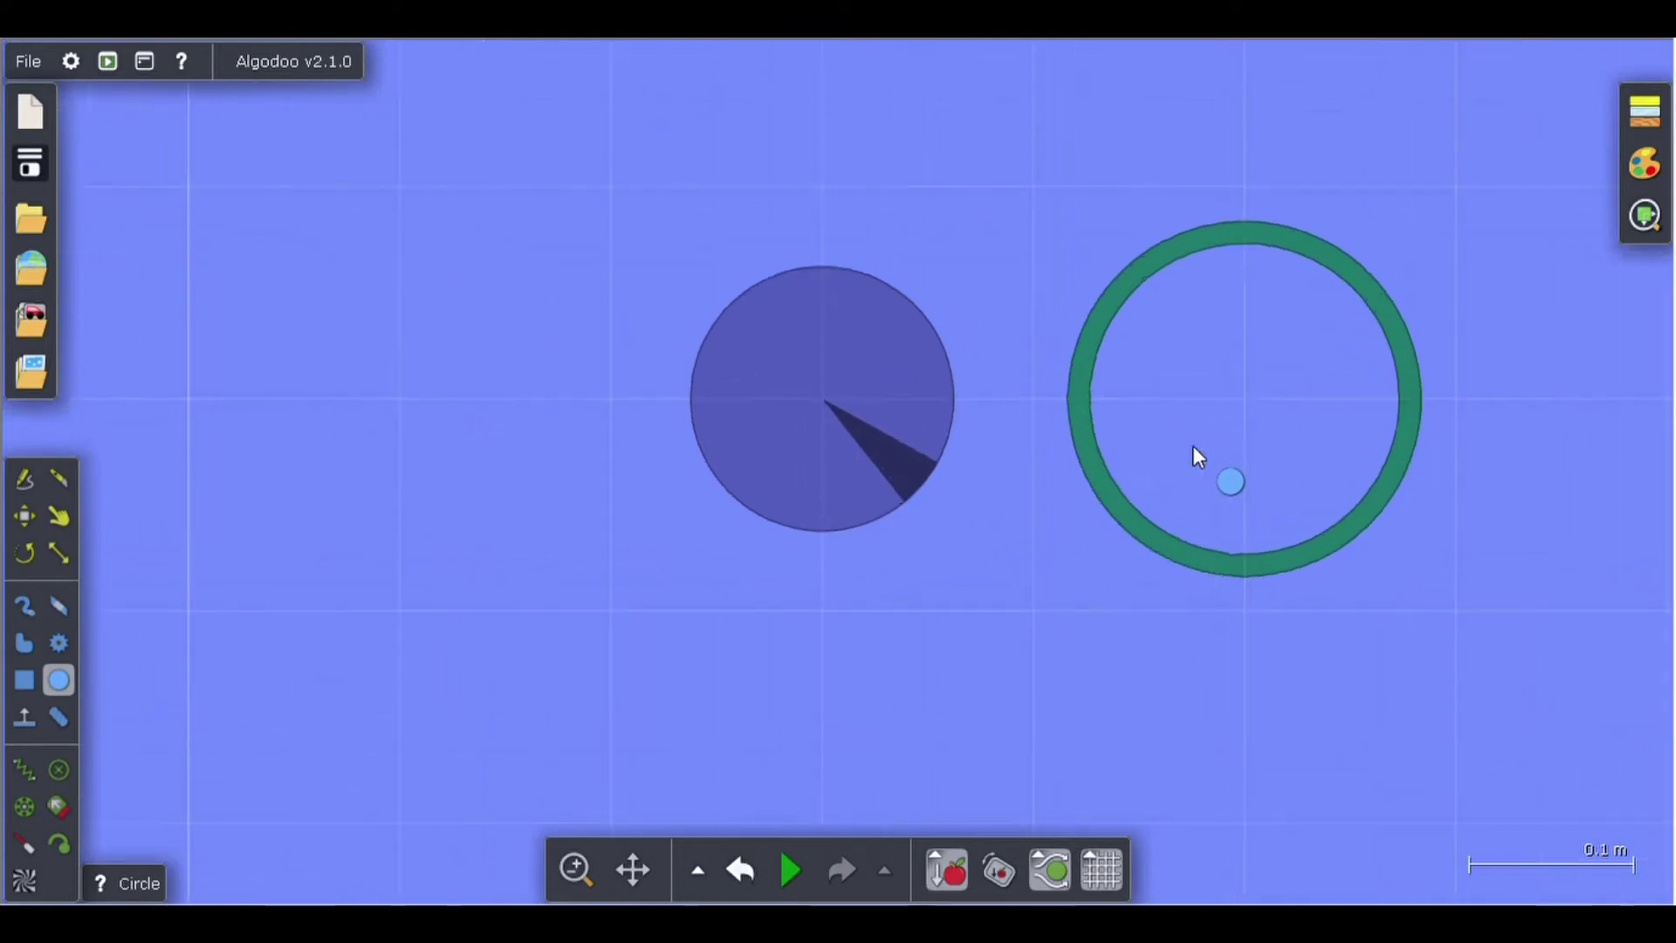
scroll(1091, 494, down, 3)
scroll(716, 384, down, 2)
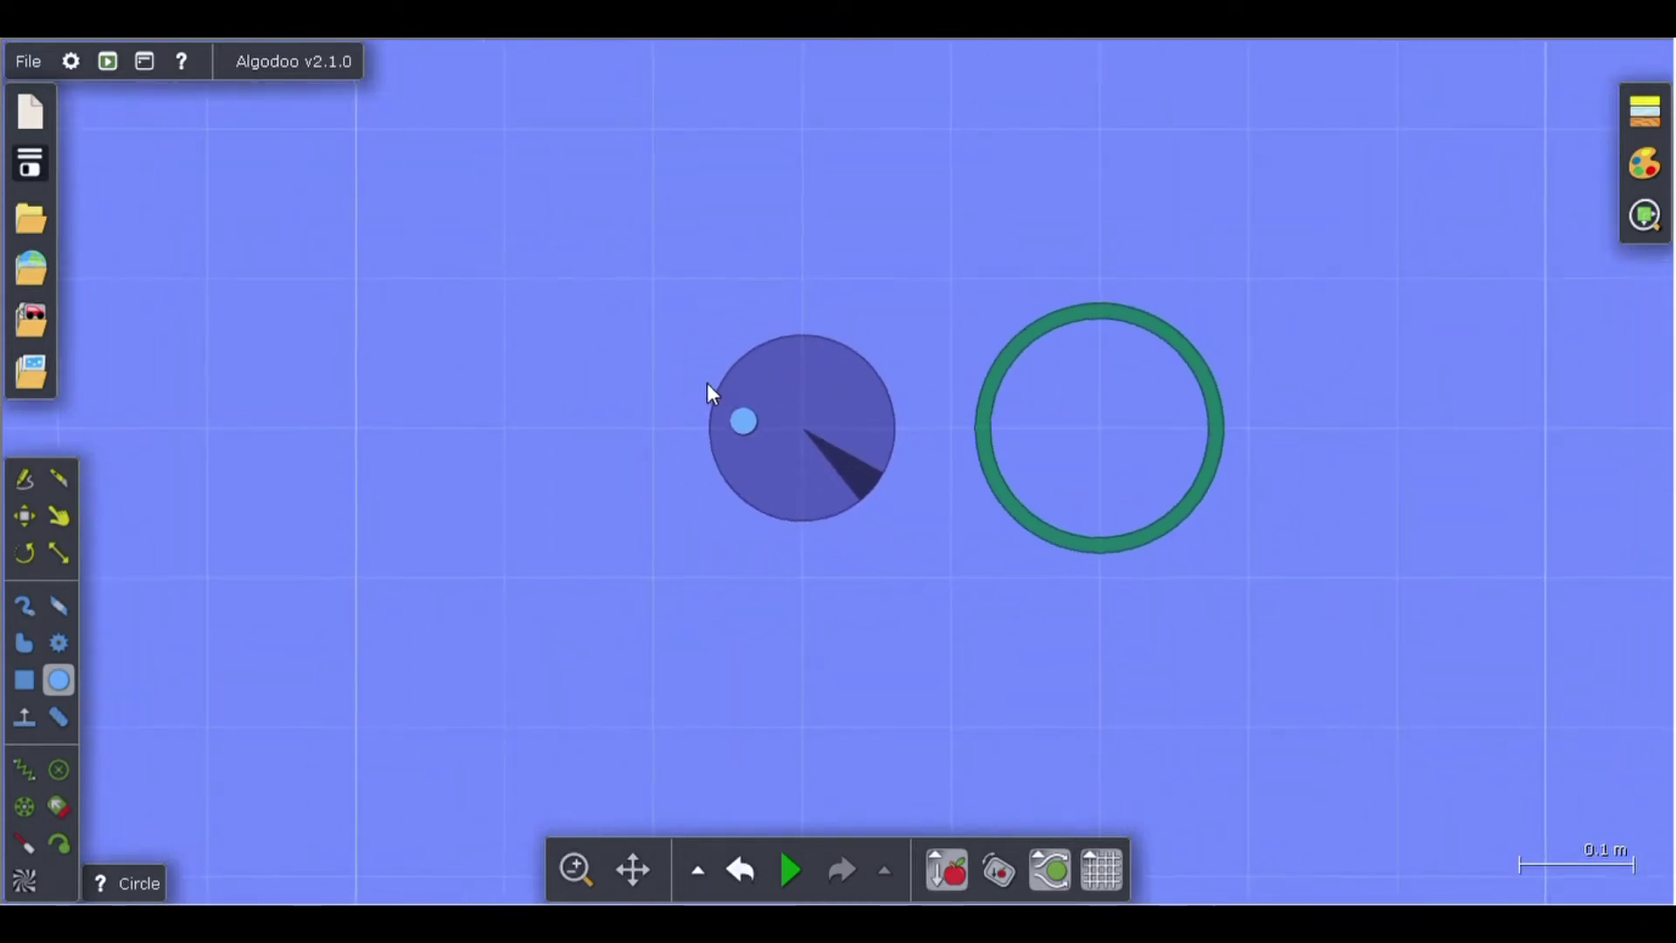
scroll(707, 382, up, 3)
scroll(631, 446, up, 3)
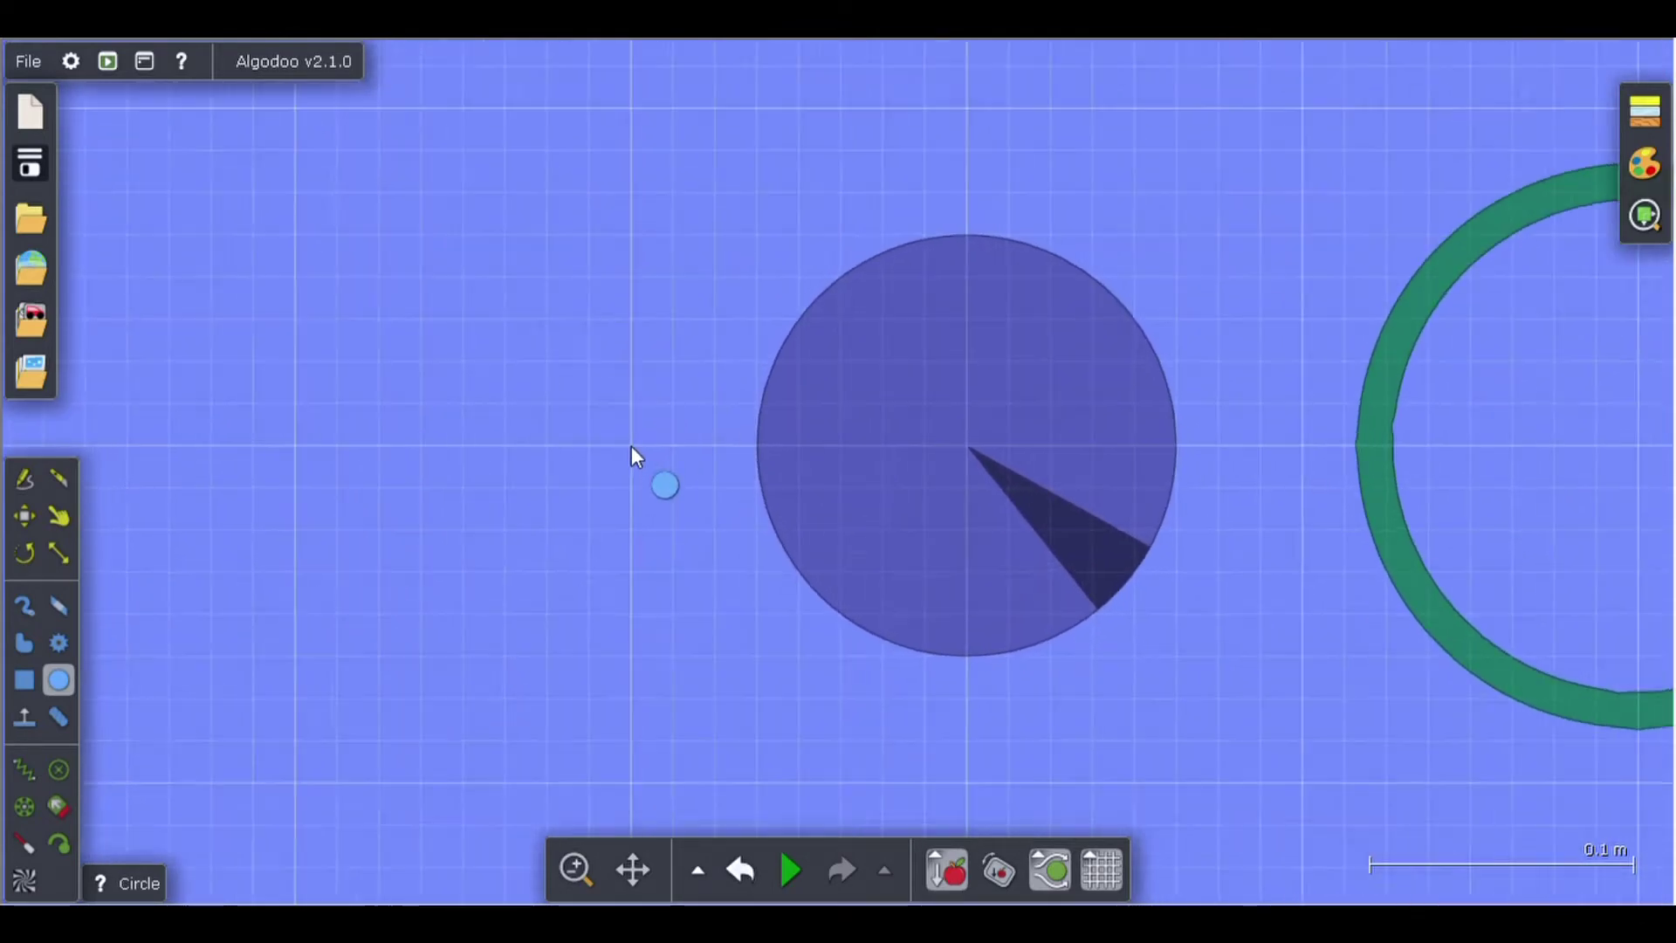
scroll(640, 445, down, 1)
scroll(641, 445, up, 1)
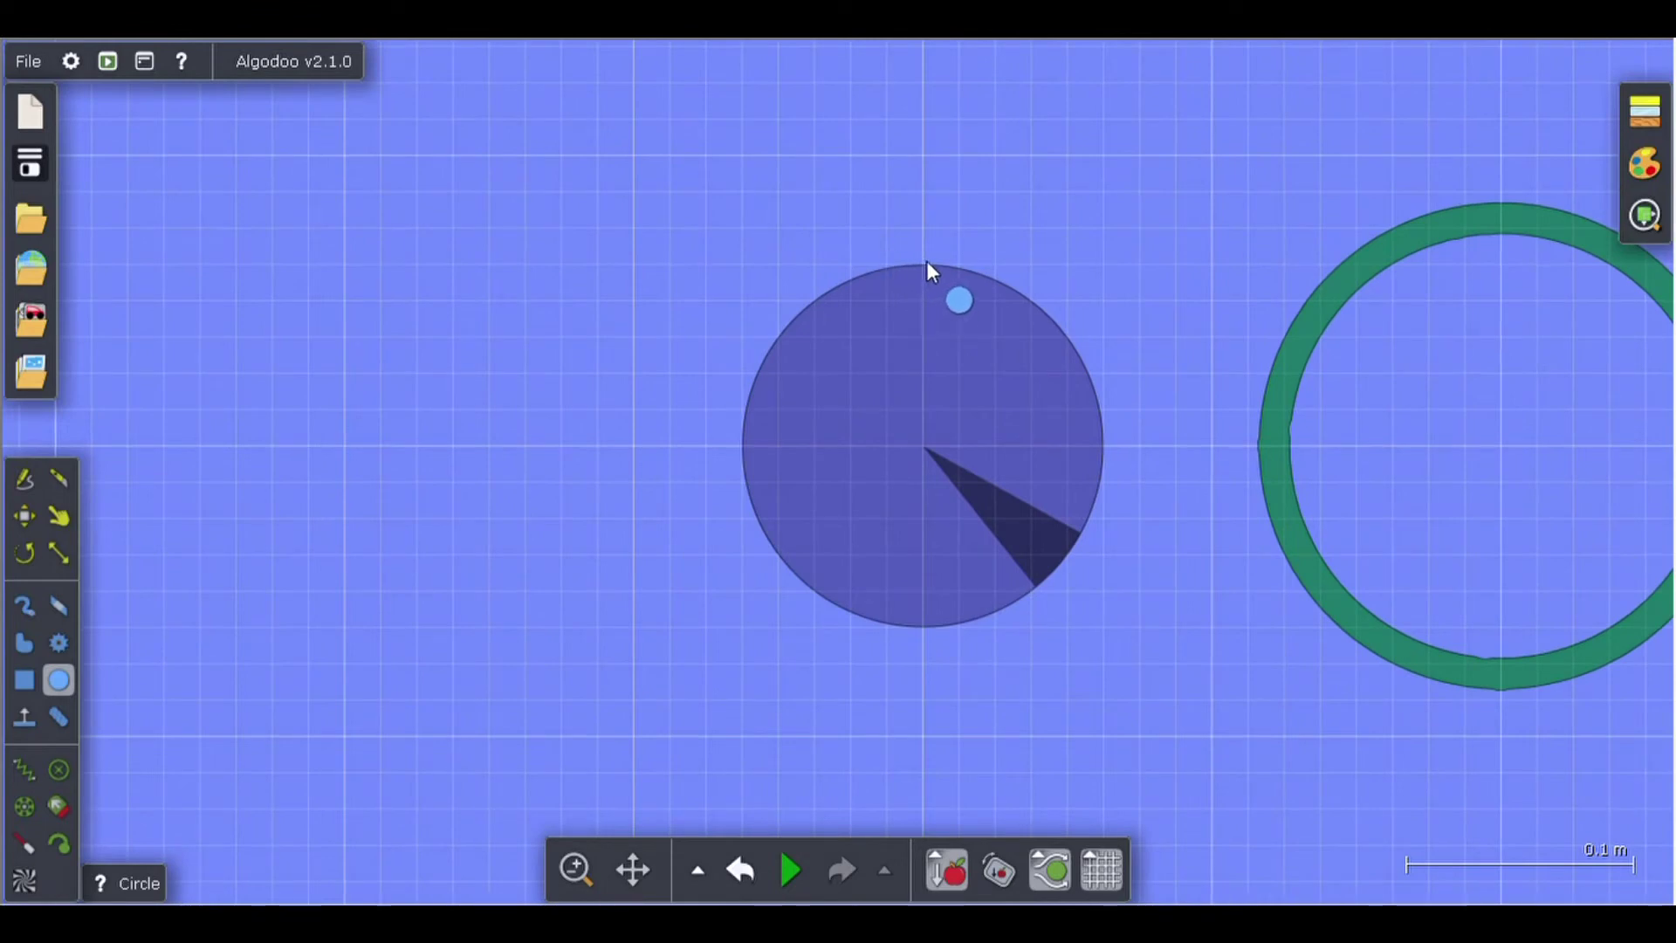
drag(922, 264, 937, 285)
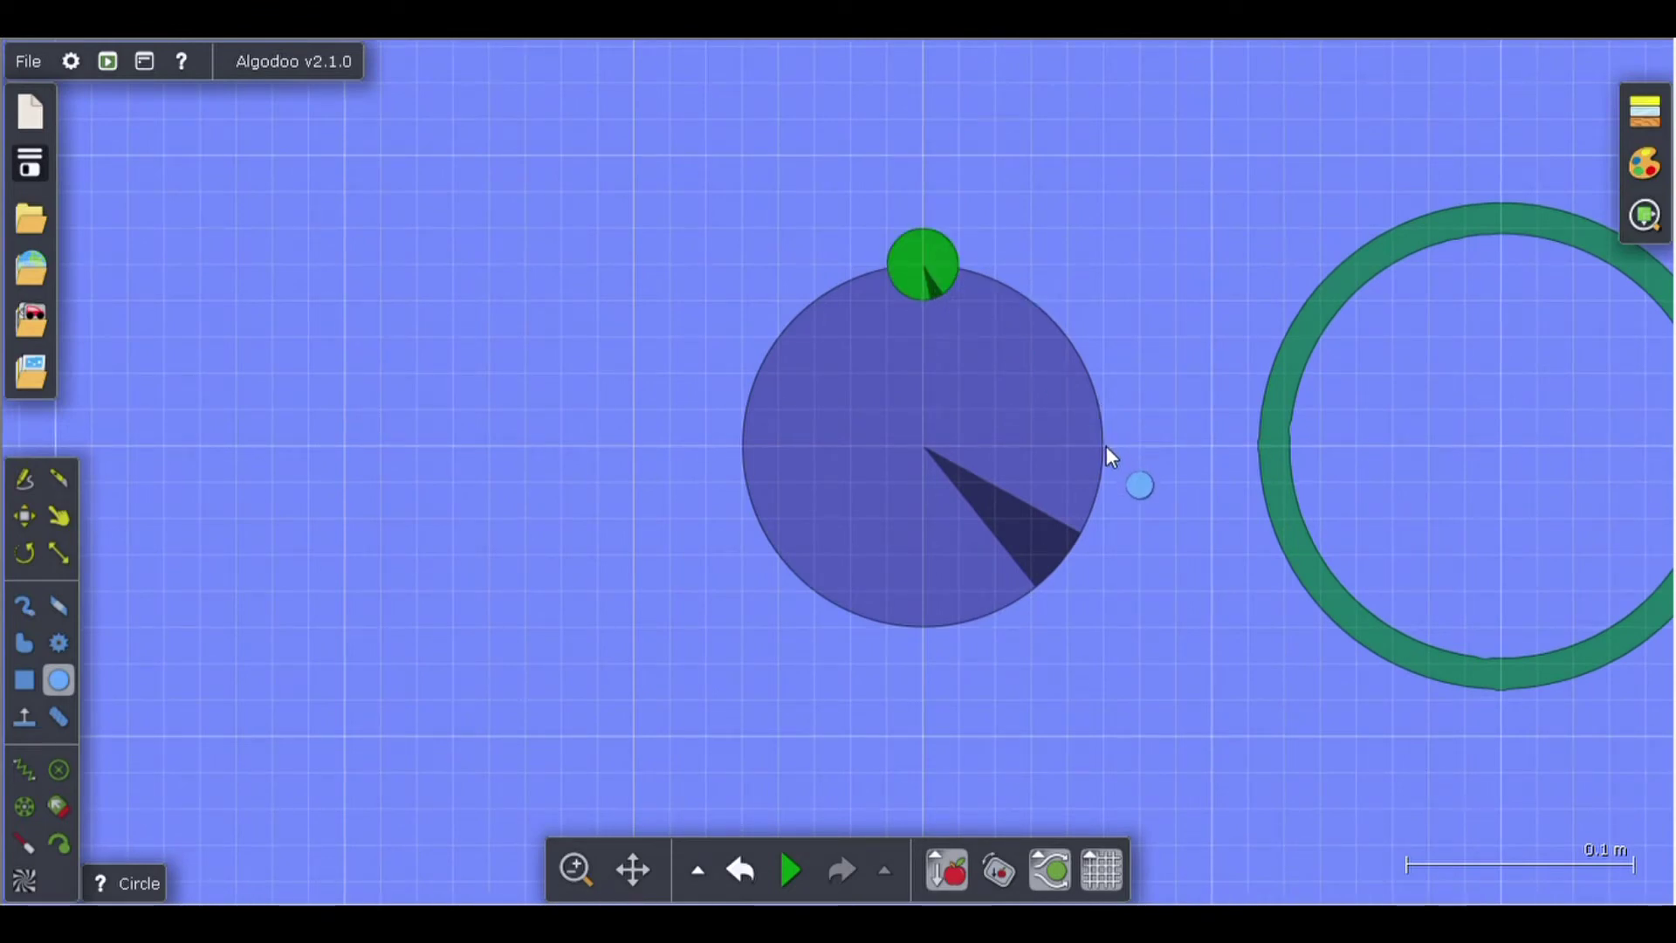
drag(1105, 446, 1126, 482)
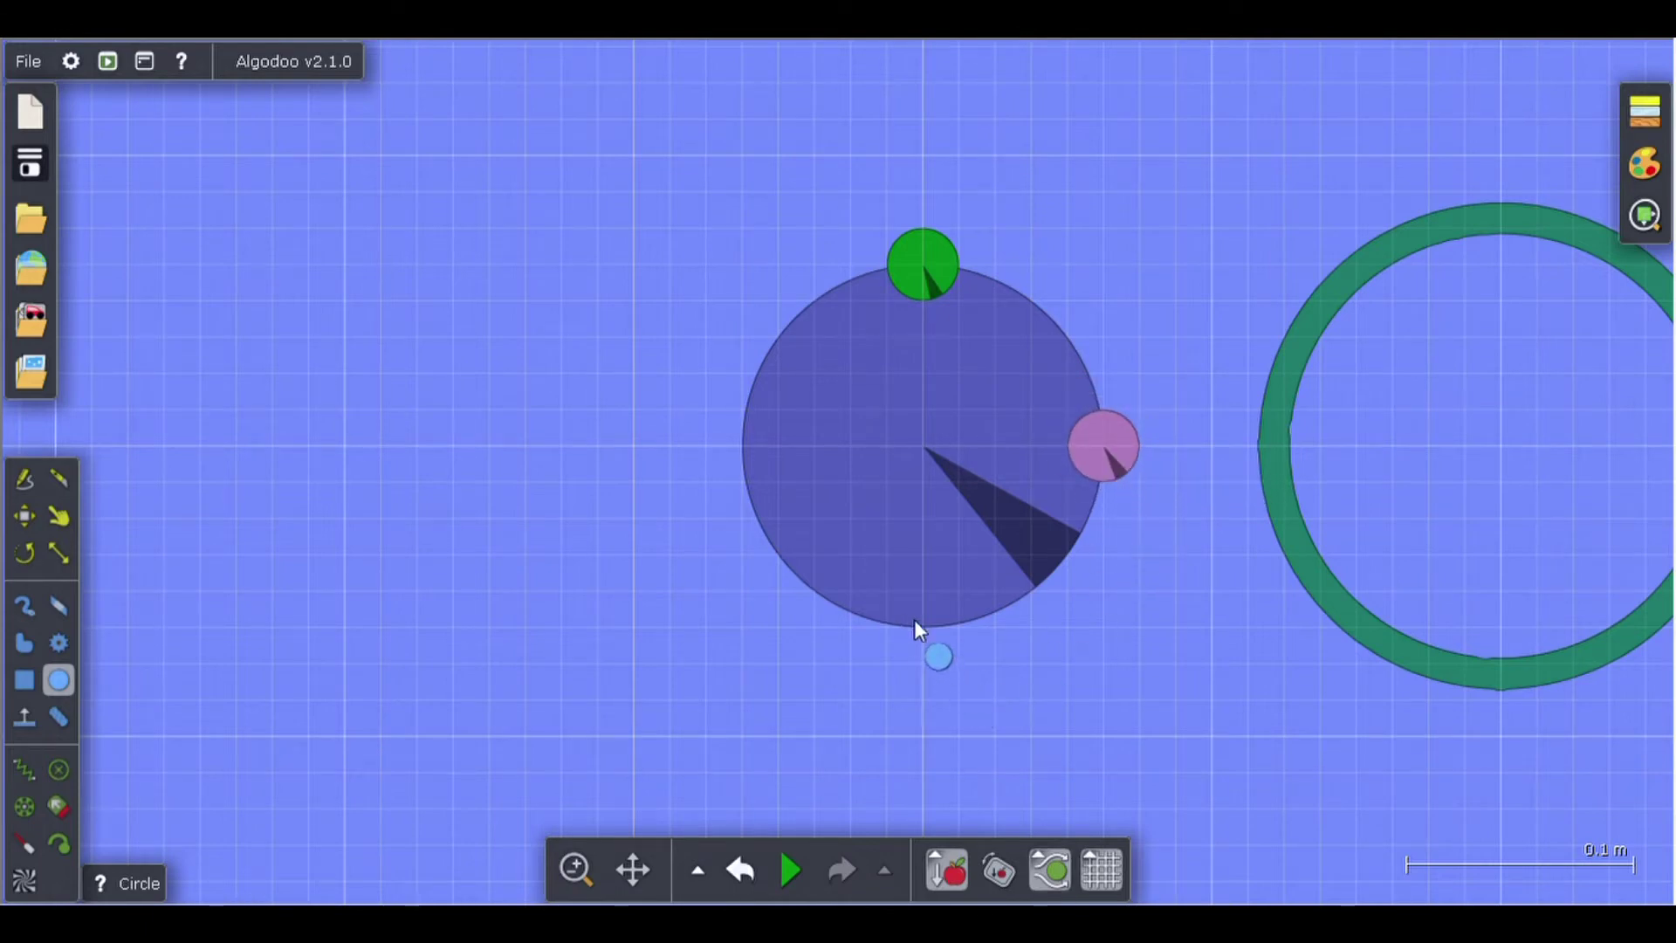
drag(923, 626, 931, 640)
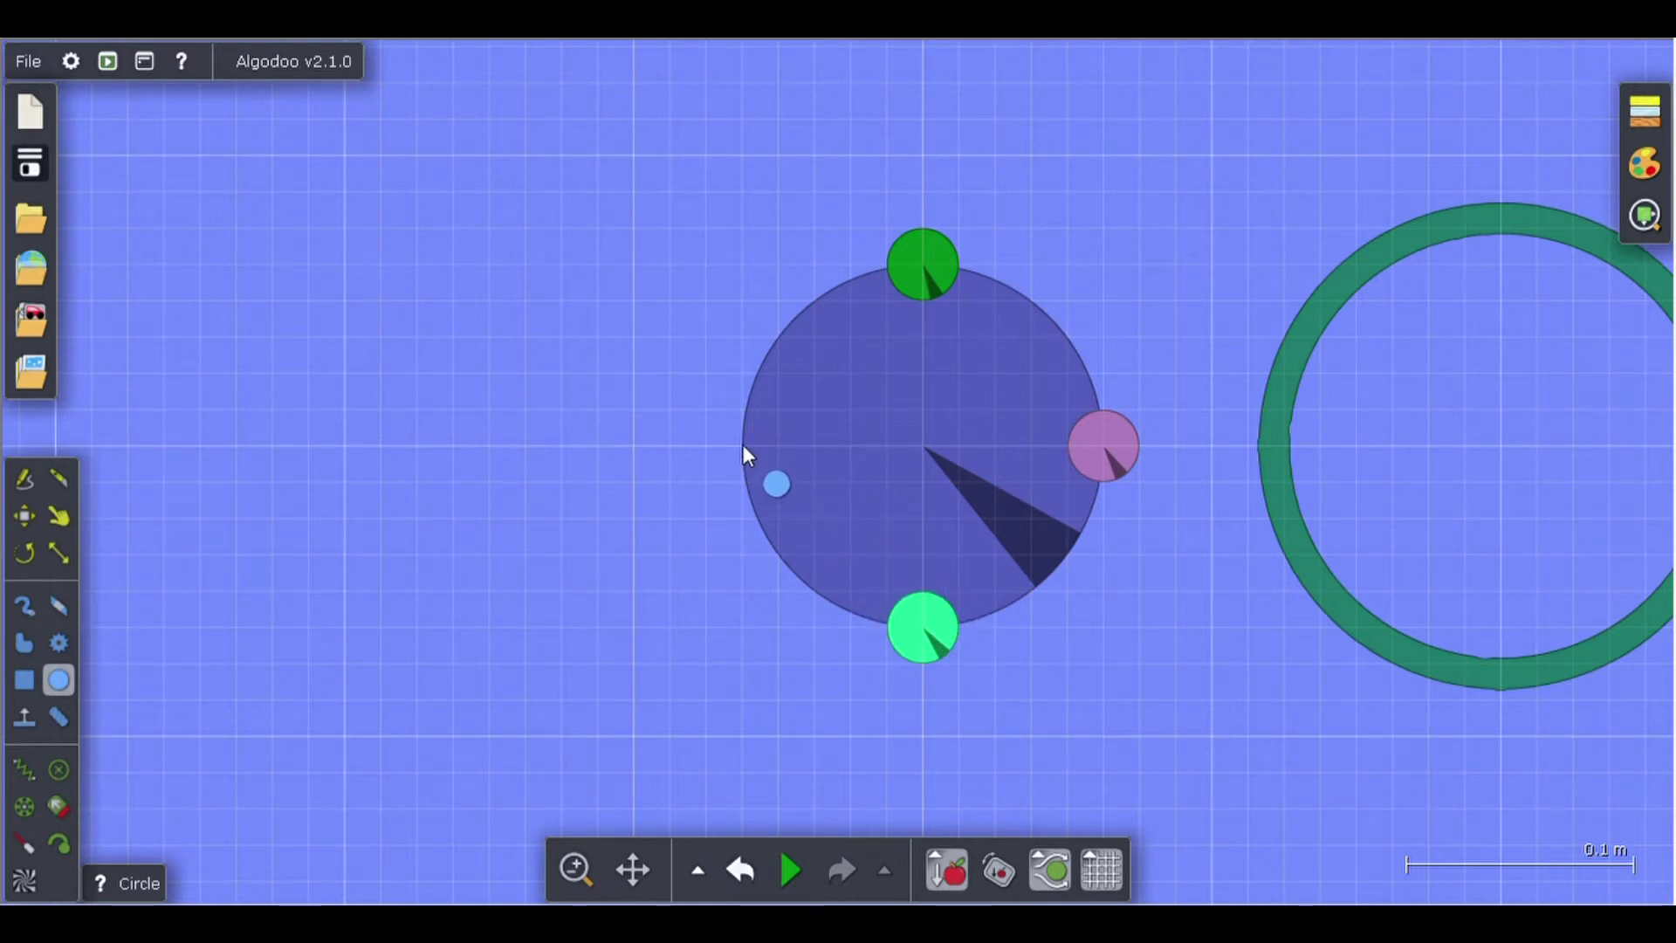
drag(742, 443, 768, 478)
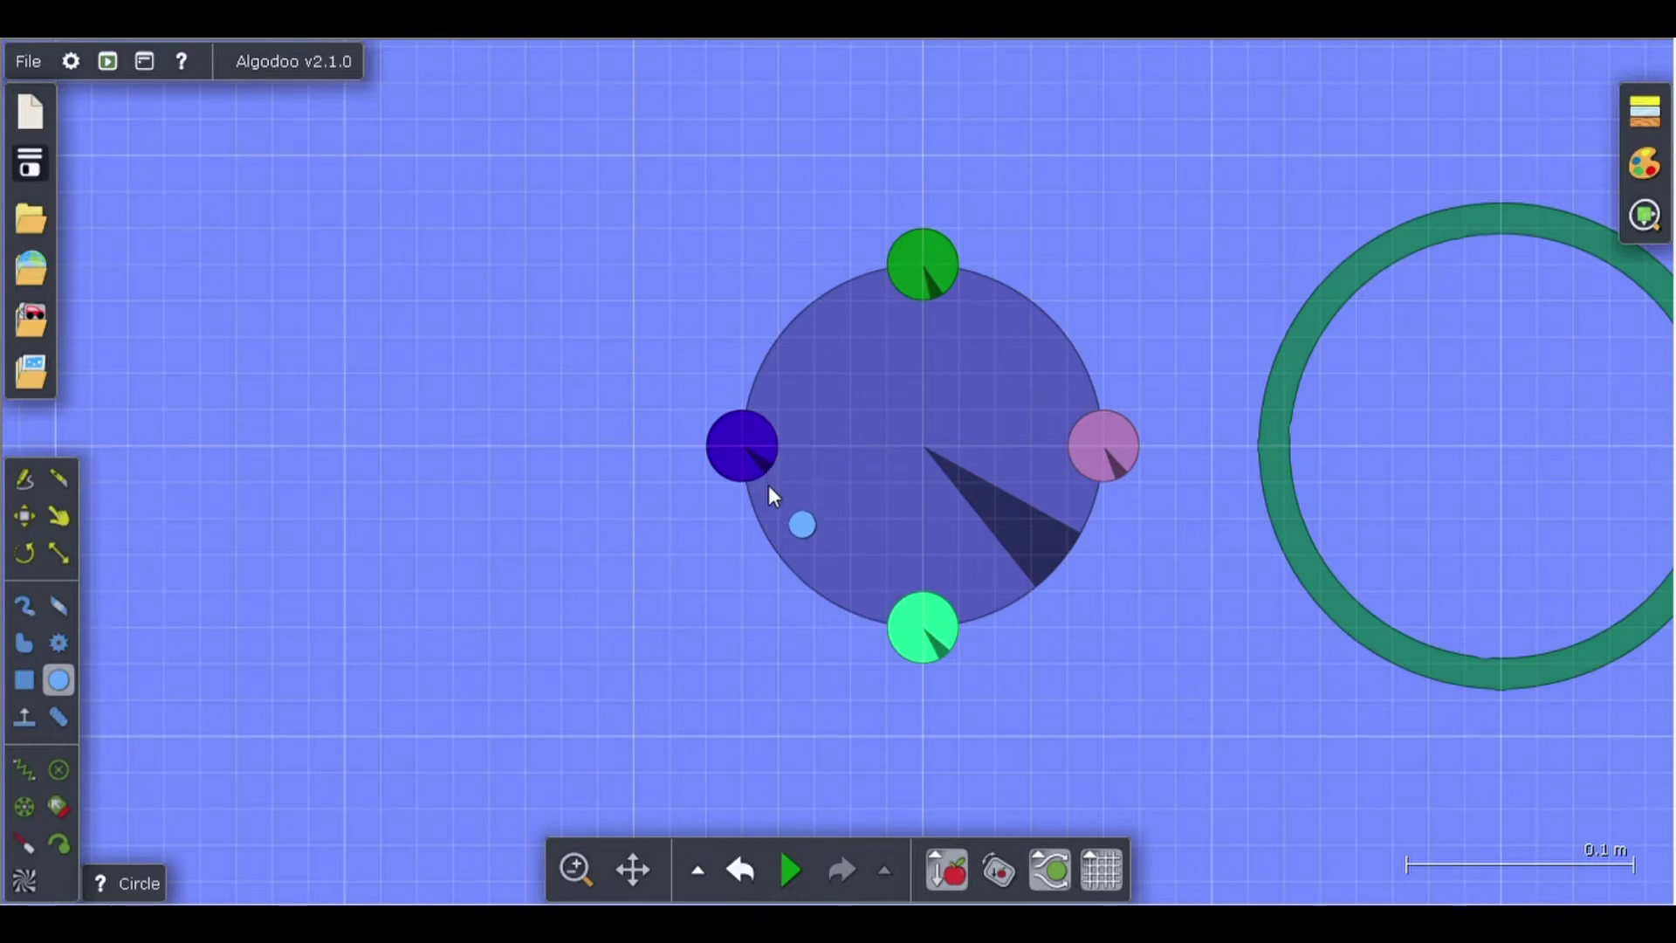
scroll(785, 497, down, 2)
scroll(817, 366, up, 3)
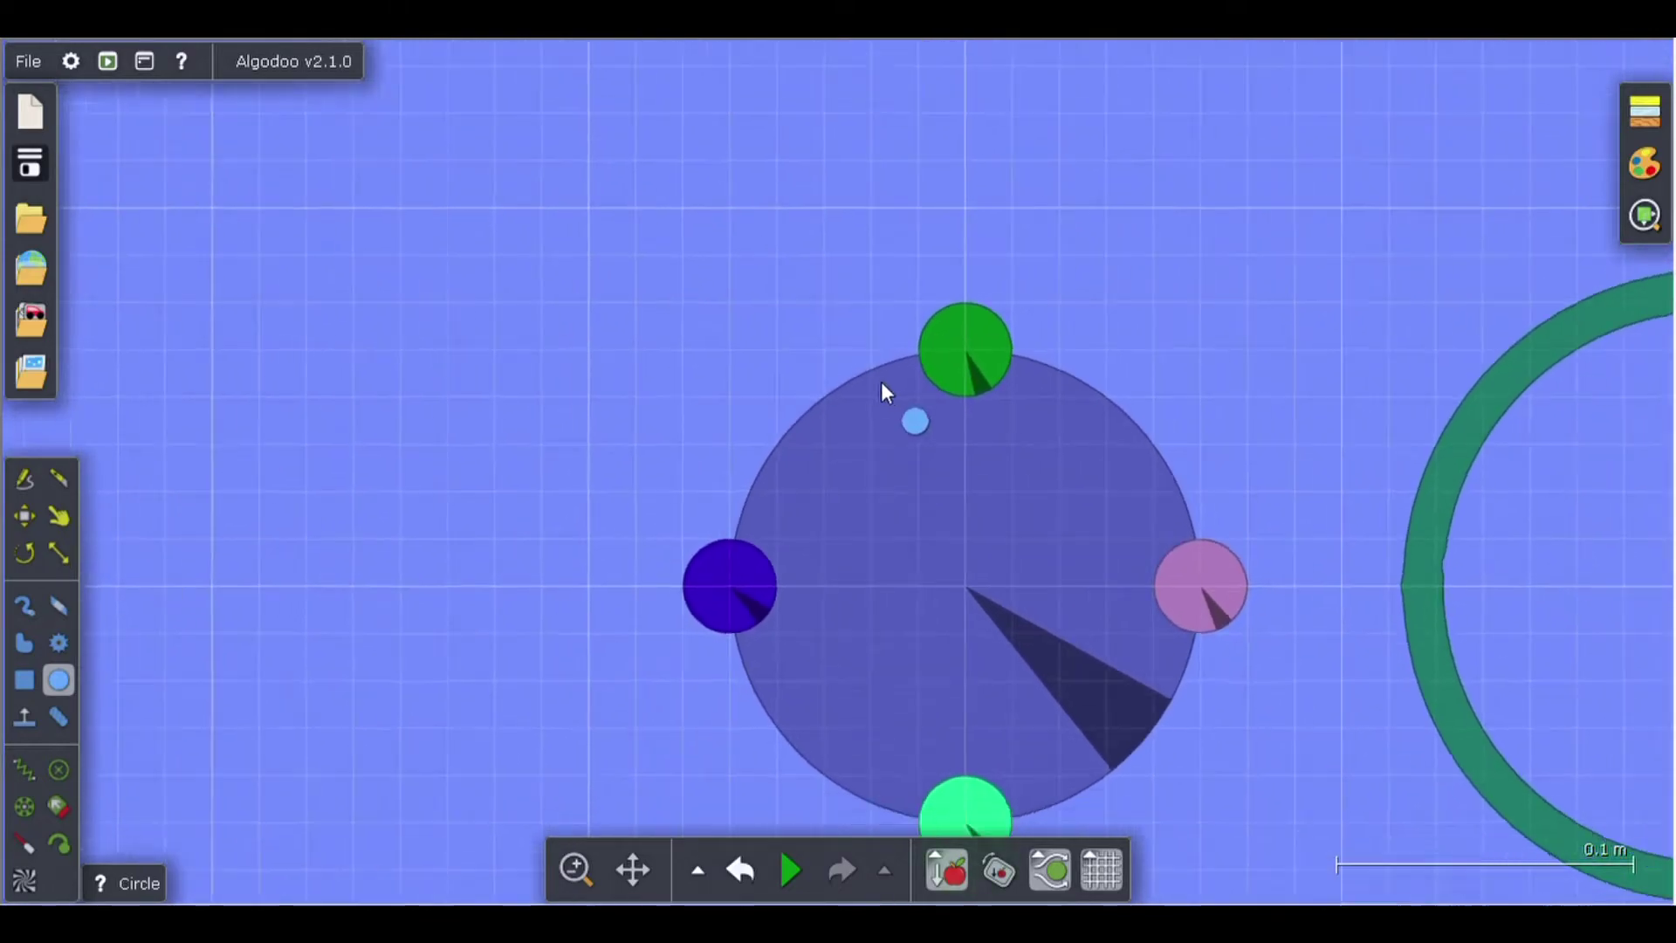
scroll(882, 389, down, 2)
scroll(951, 695, up, 3)
scroll(952, 698, down, 1)
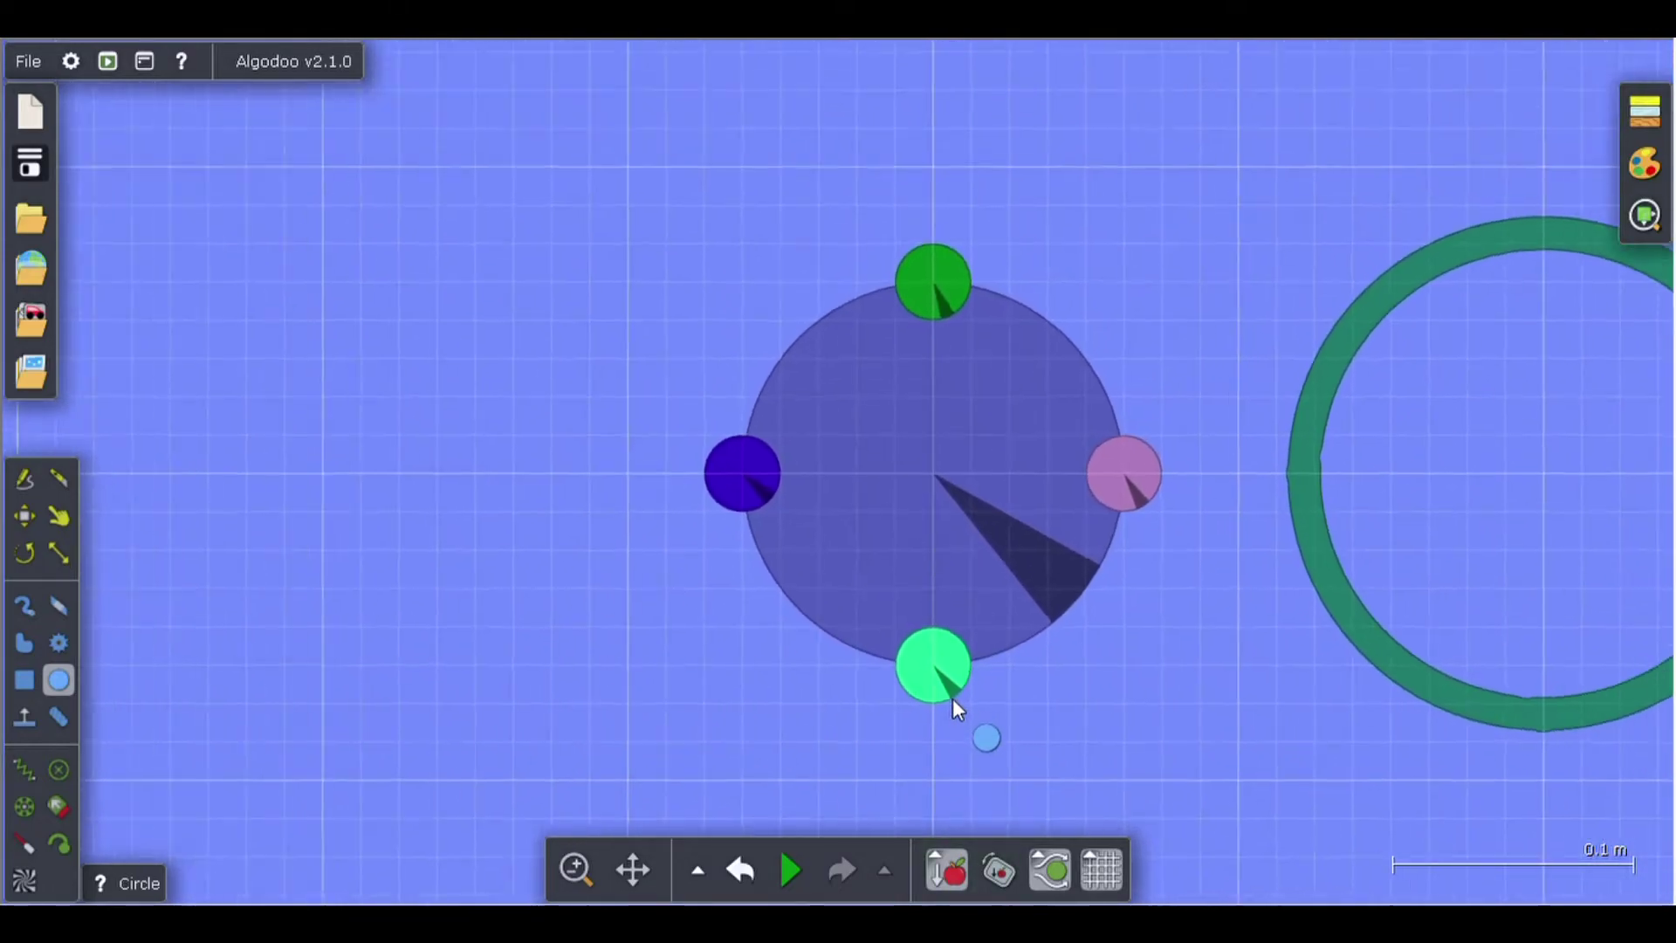
Subtract the dark green circle on the violet disc's top edge from the disc beneath it.
scroll(927, 404, down, 2)
scroll(921, 370, up, 3)
scroll(913, 385, down, 1)
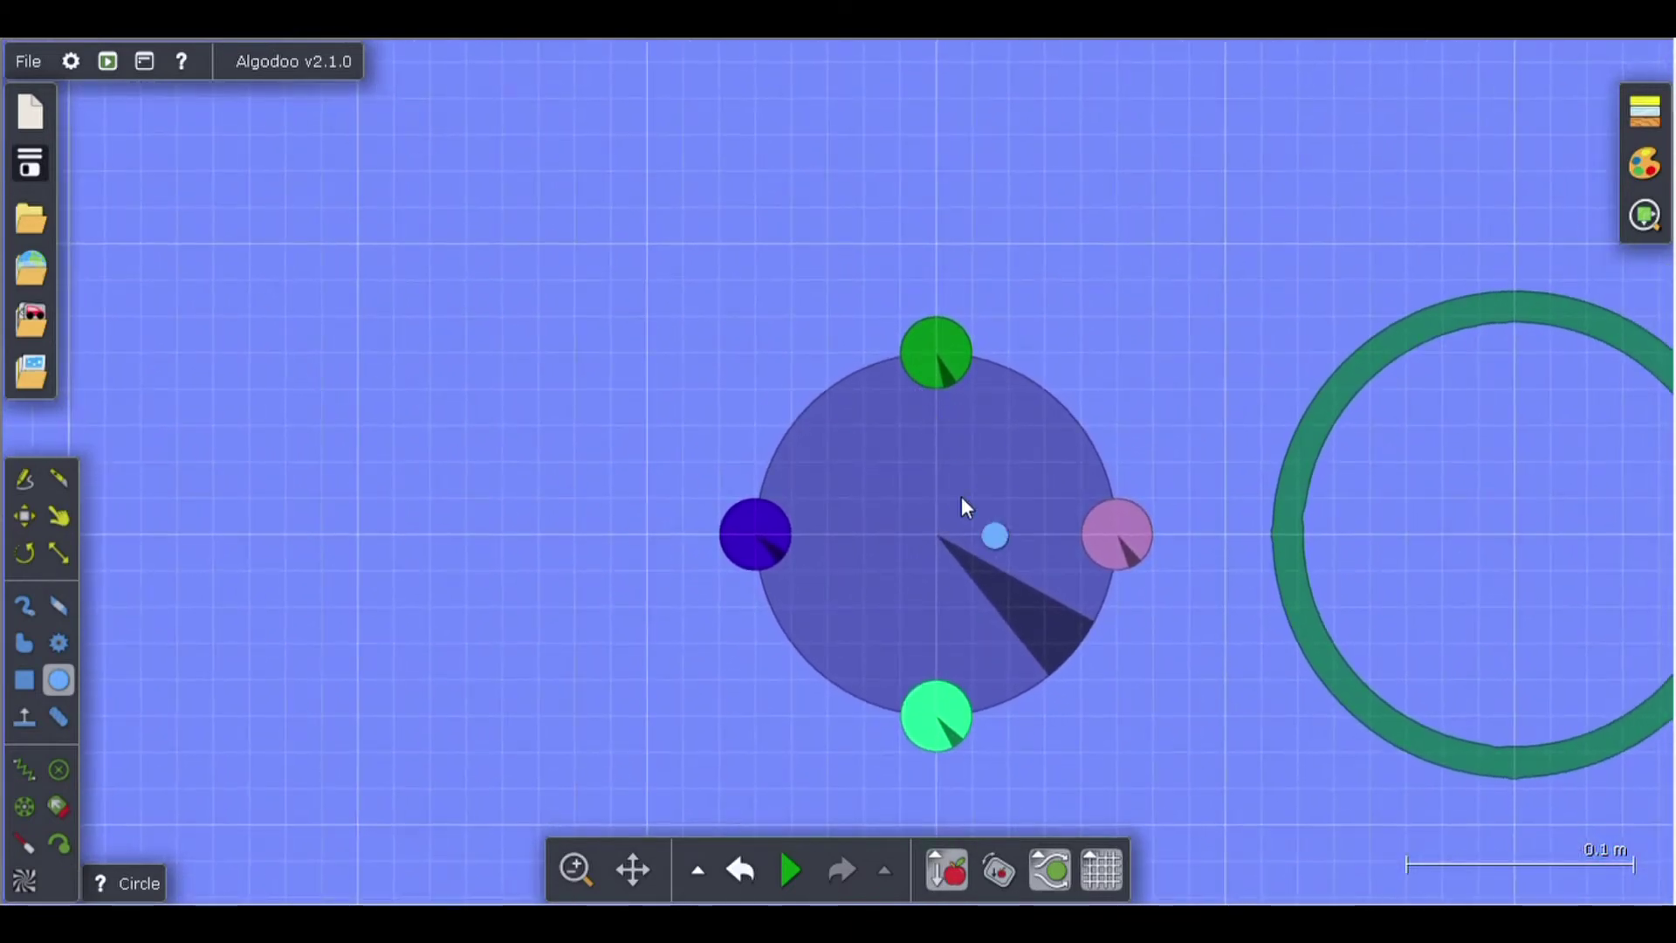
right_click(937, 349)
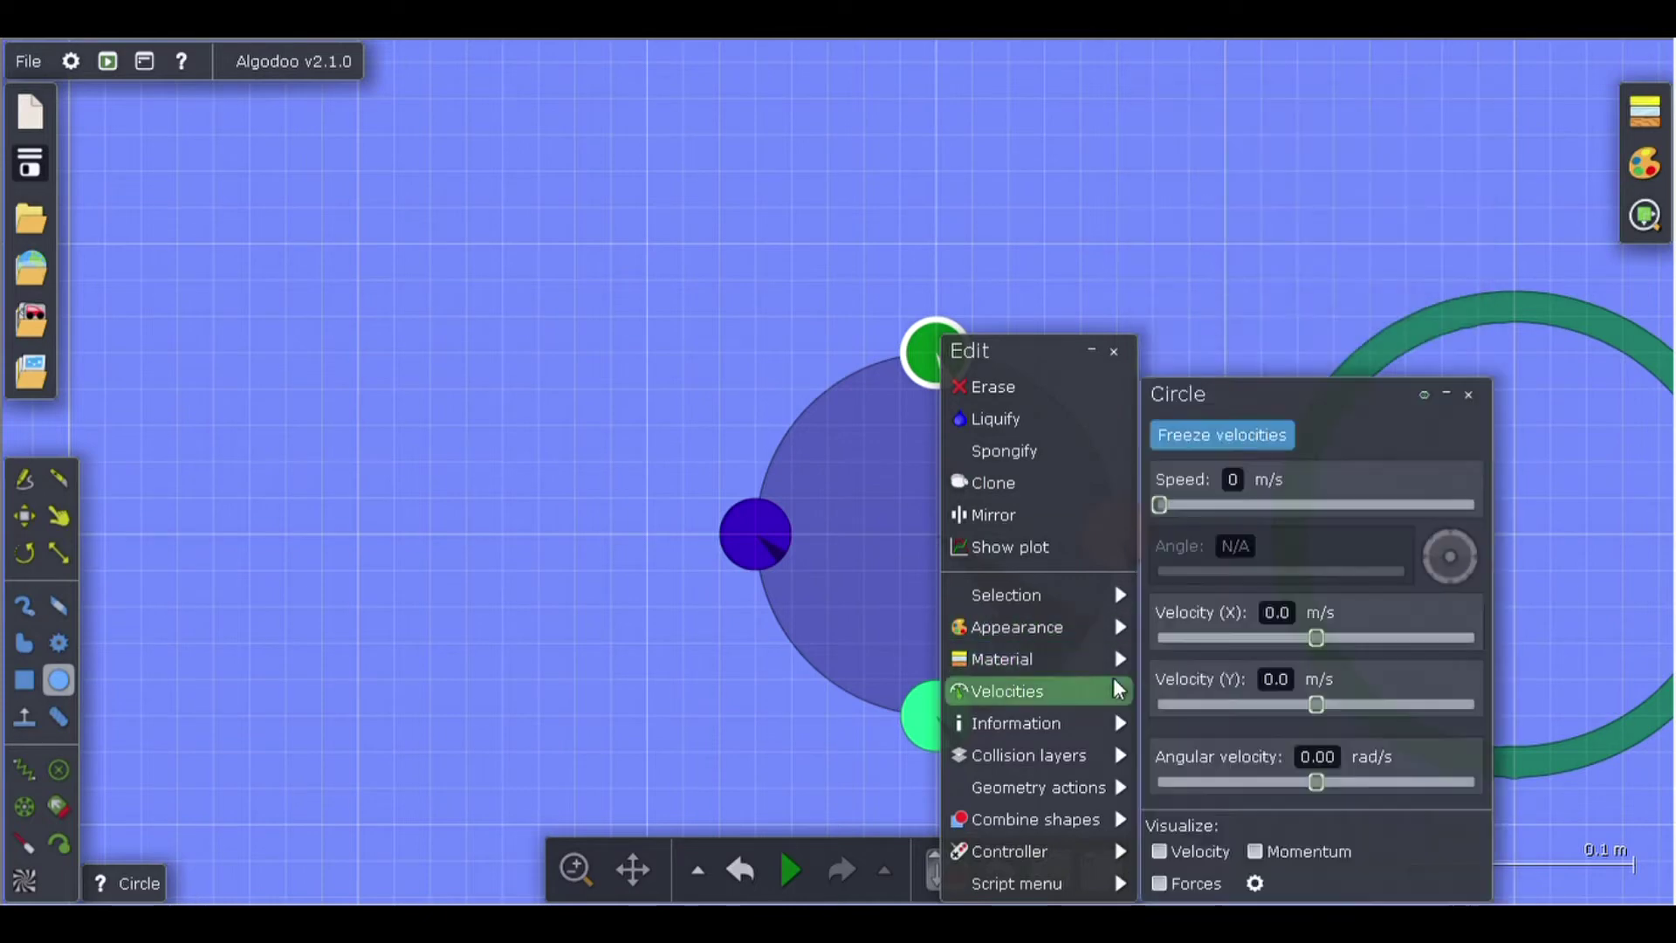
mouse_move(1091, 659)
mouse_move(1124, 821)
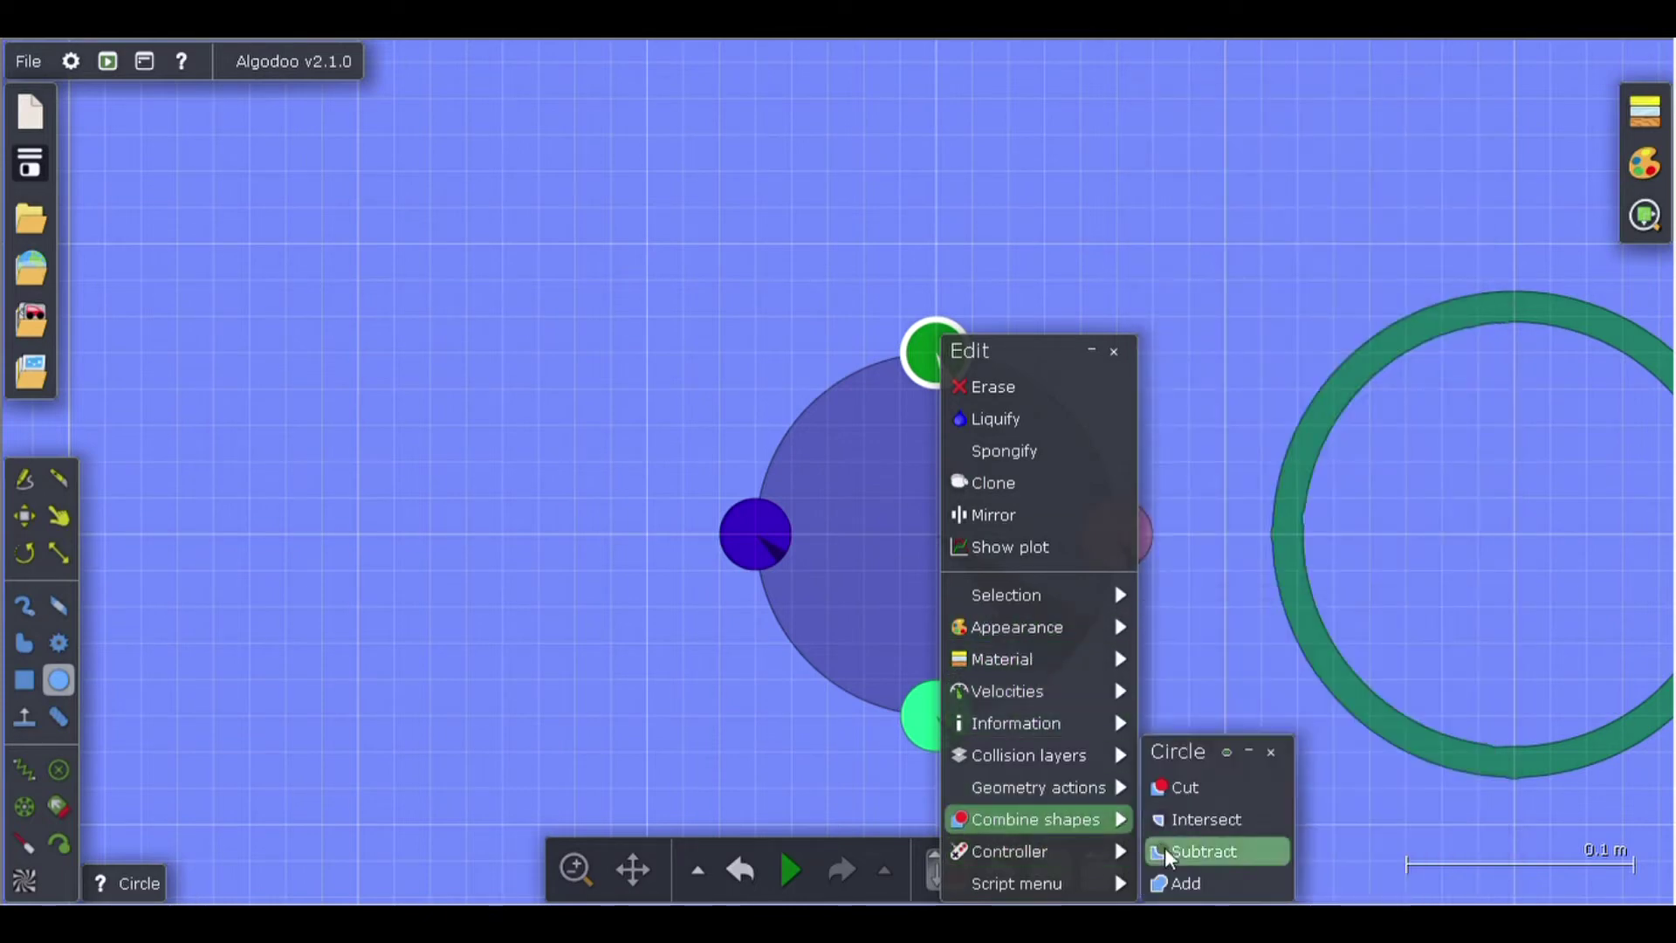
click(1201, 854)
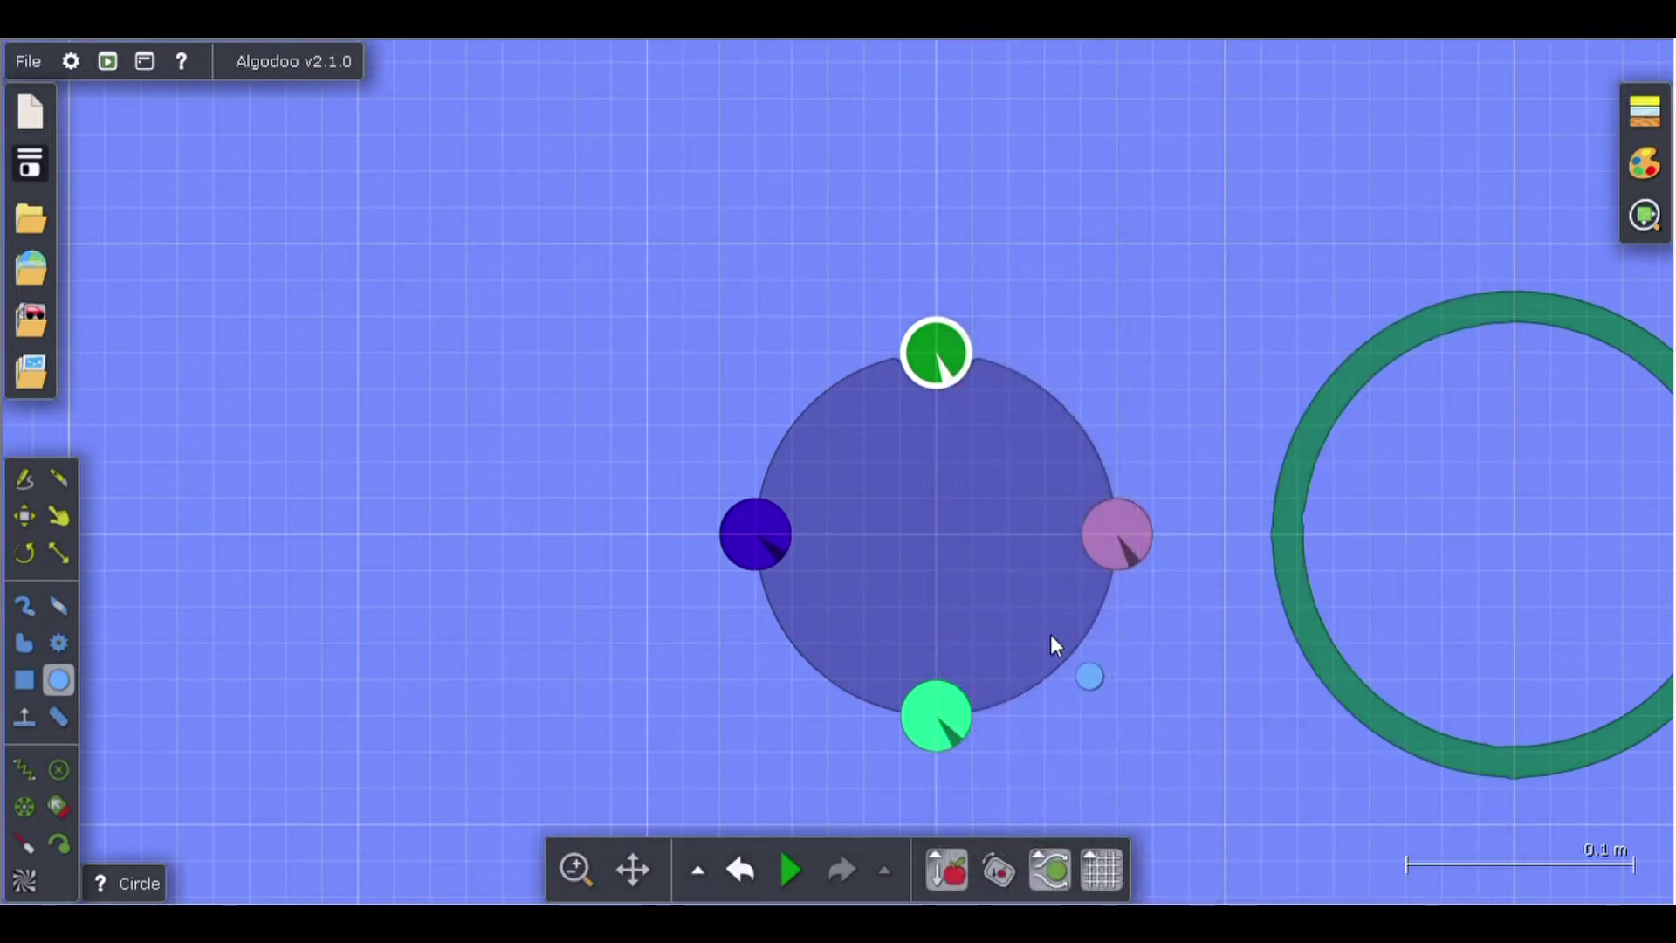
Select the small circles on the violet disc's left and right edges together and subtract both from the disc.
click(25, 516)
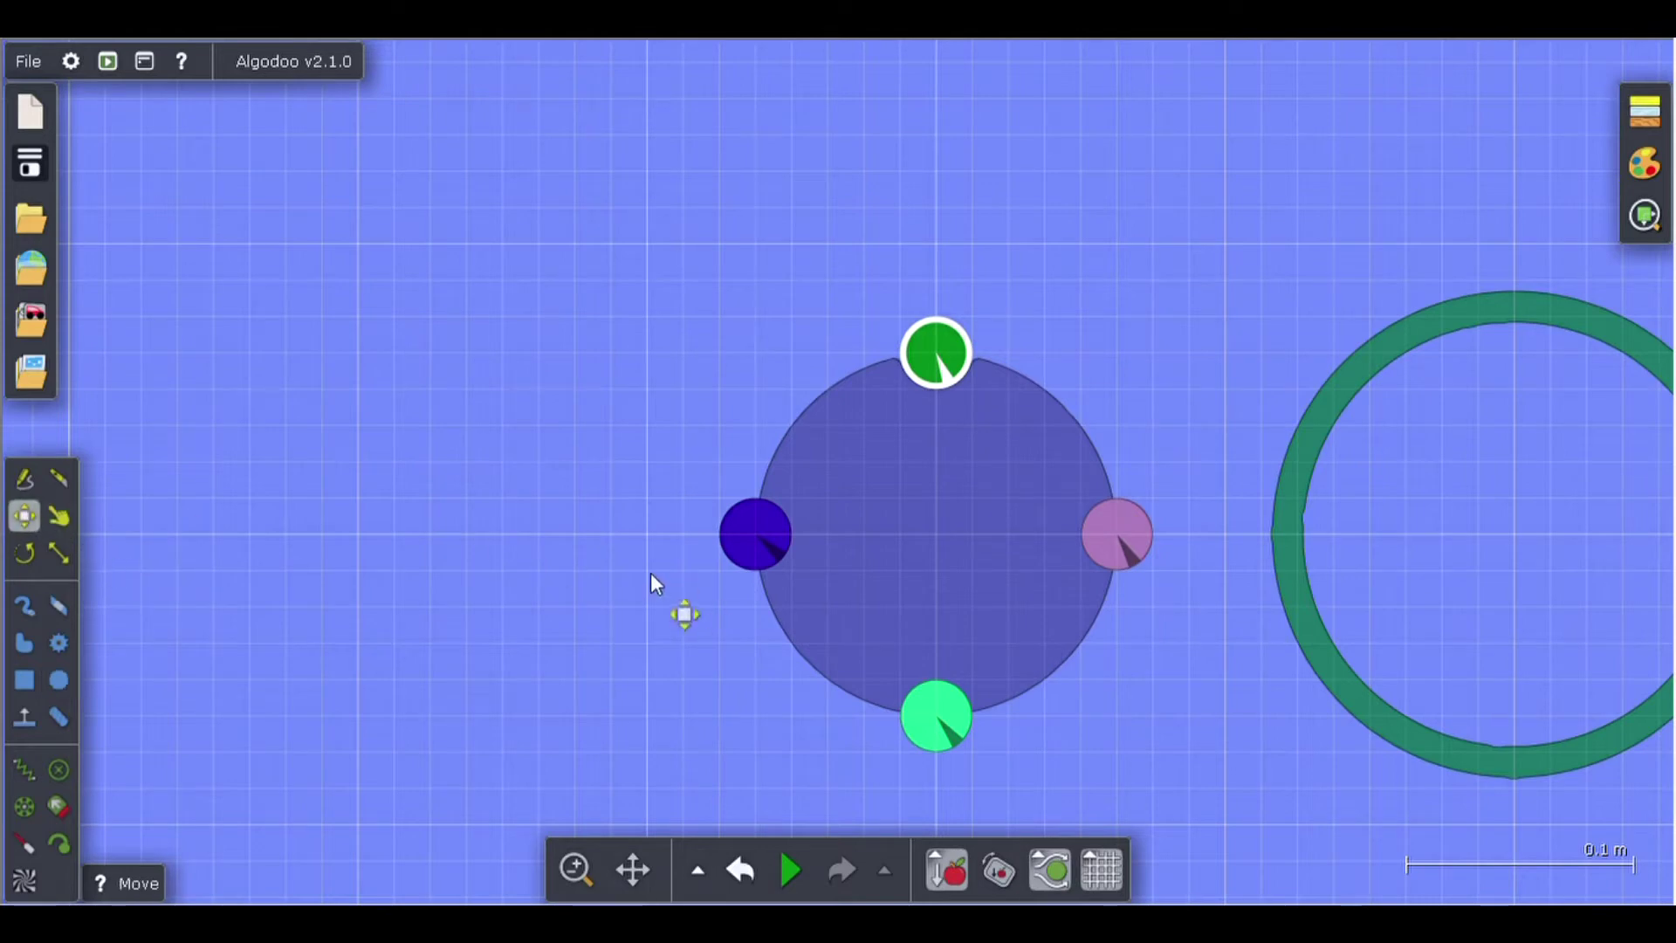
drag(682, 501, 1010, 638)
drag(1210, 568, 1203, 565)
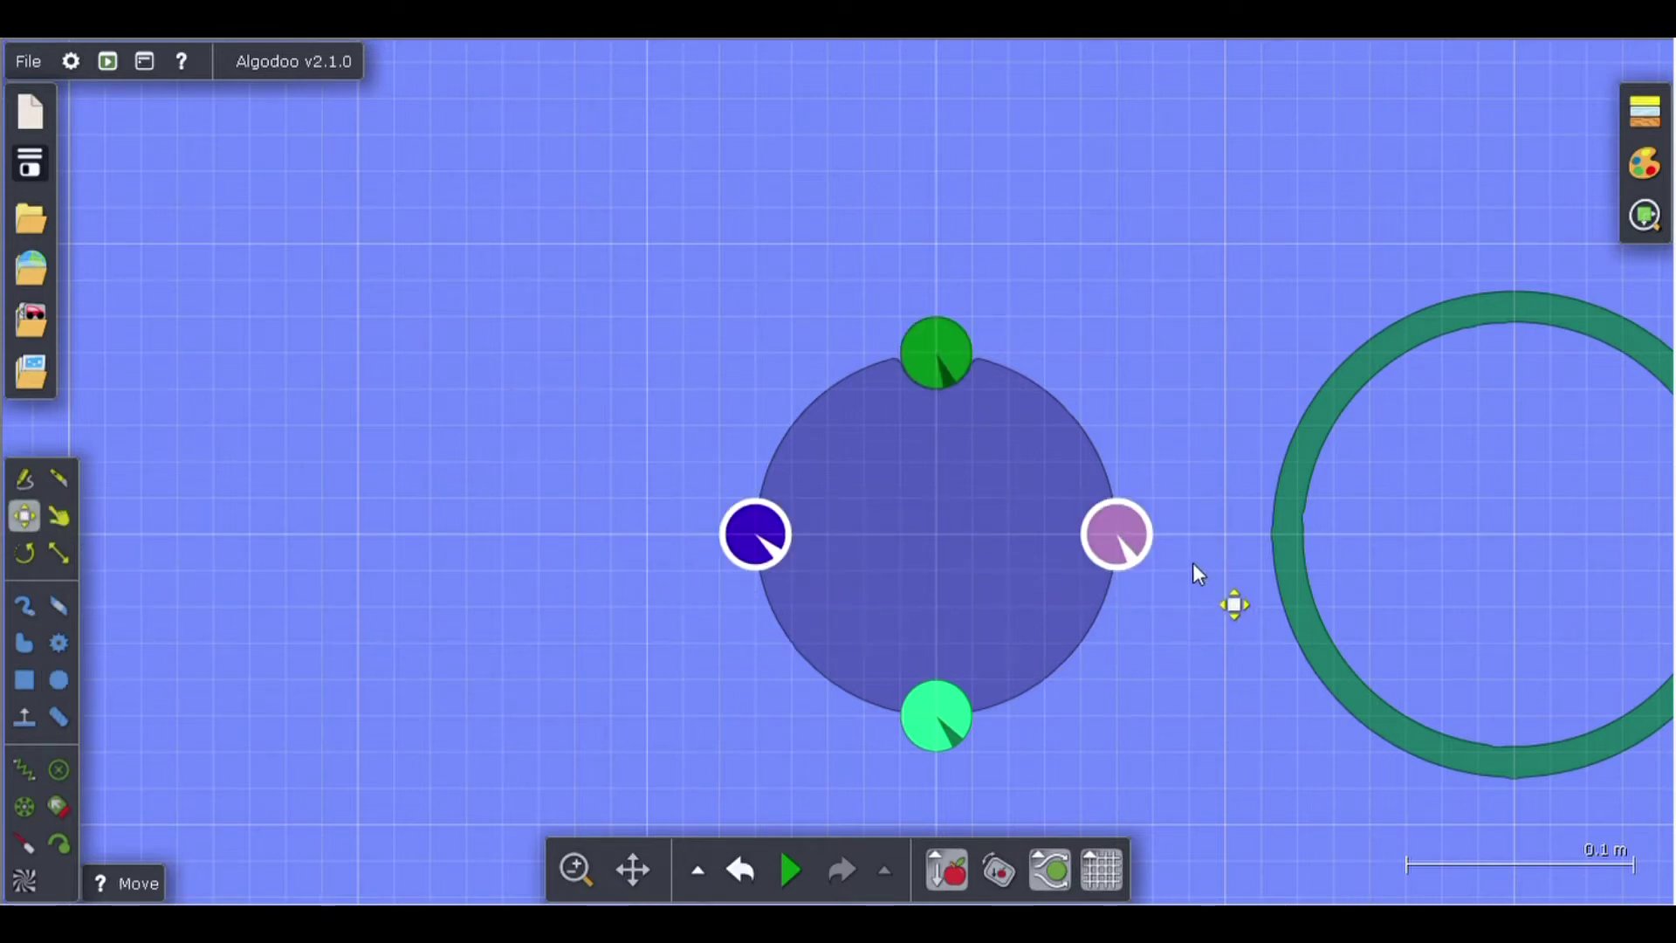
right_click(1124, 552)
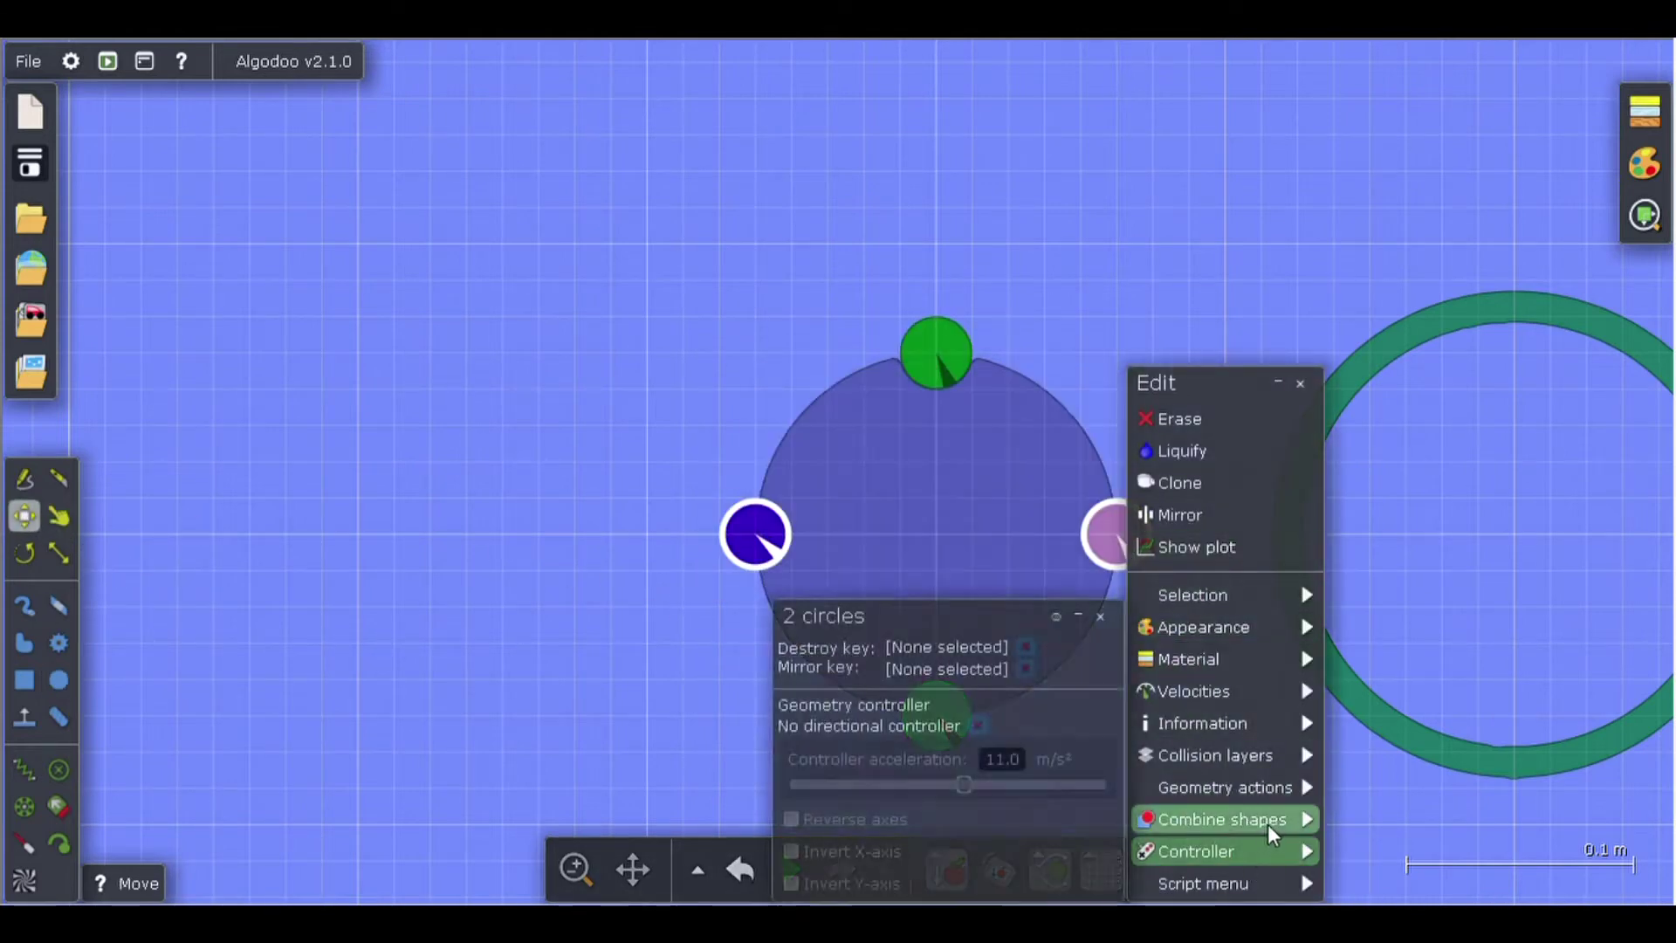
mouse_move(1266, 822)
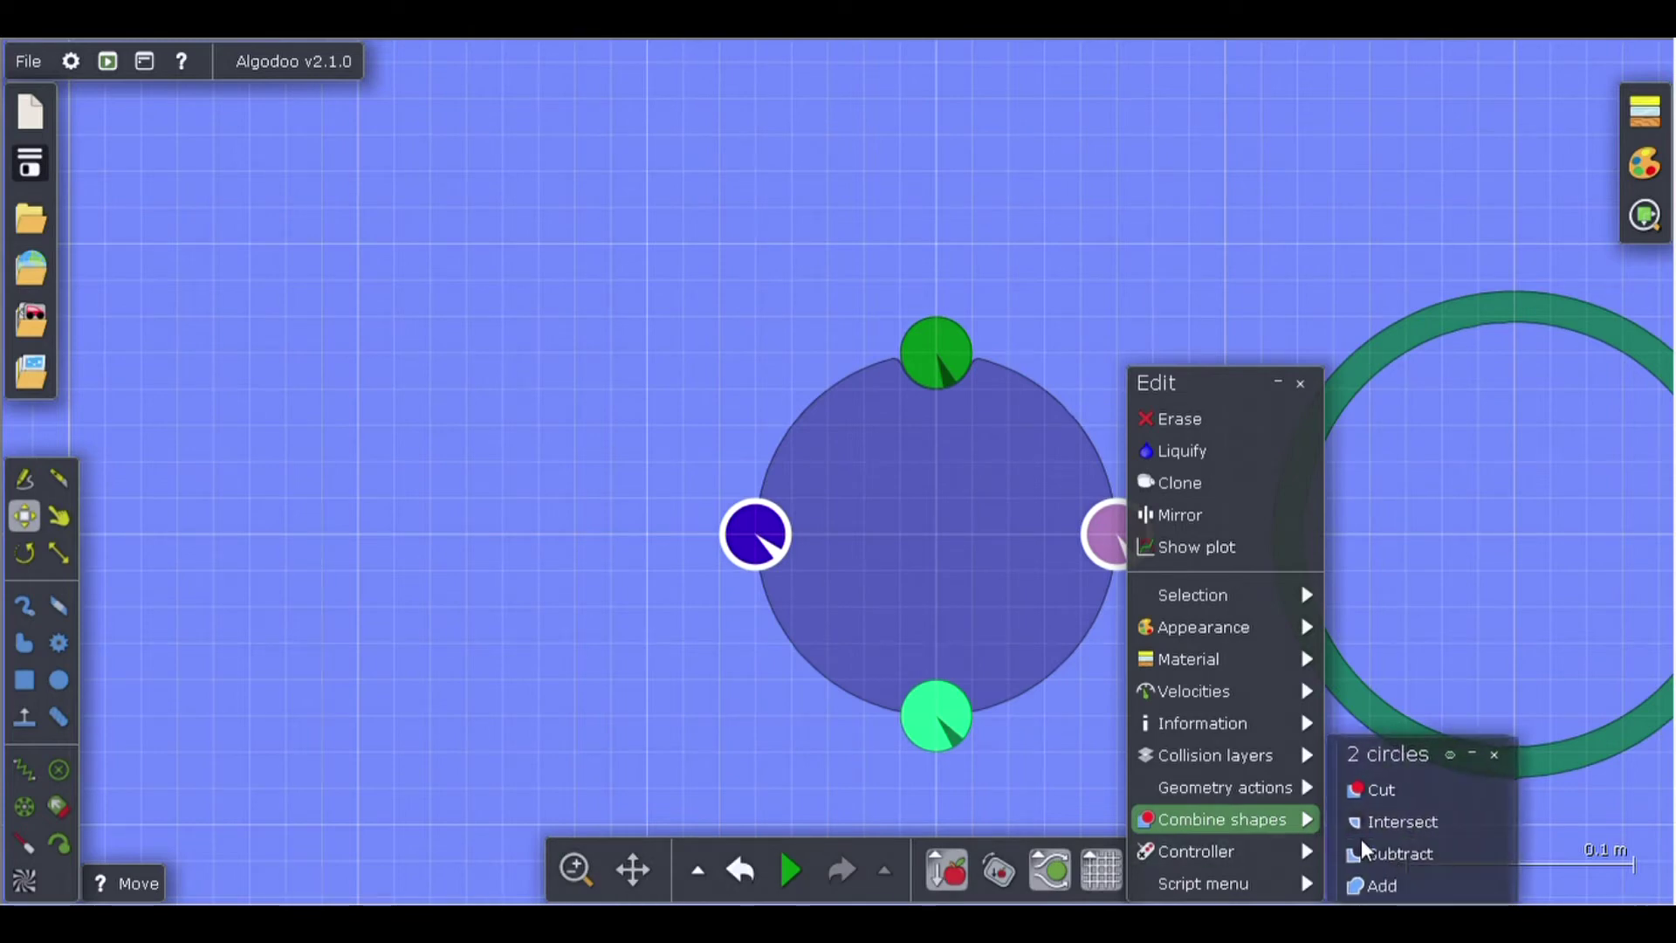
click(1386, 852)
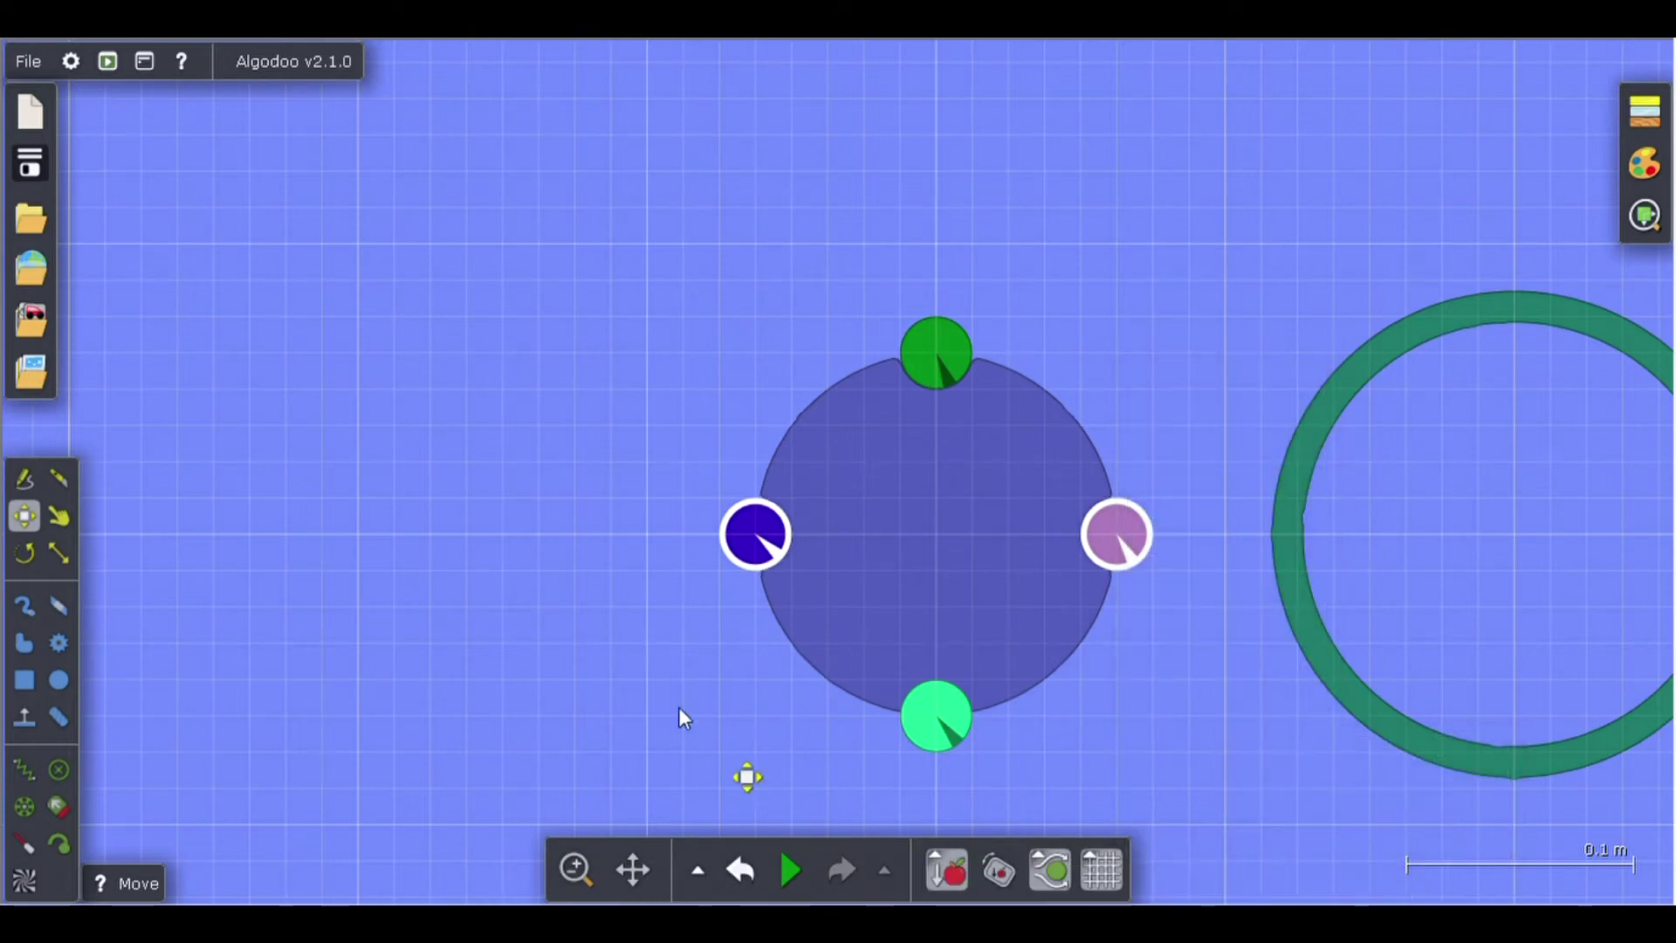
Subtract the light green circle on the violet disc's bottom edge from the disc.
drag(823, 709, 986, 740)
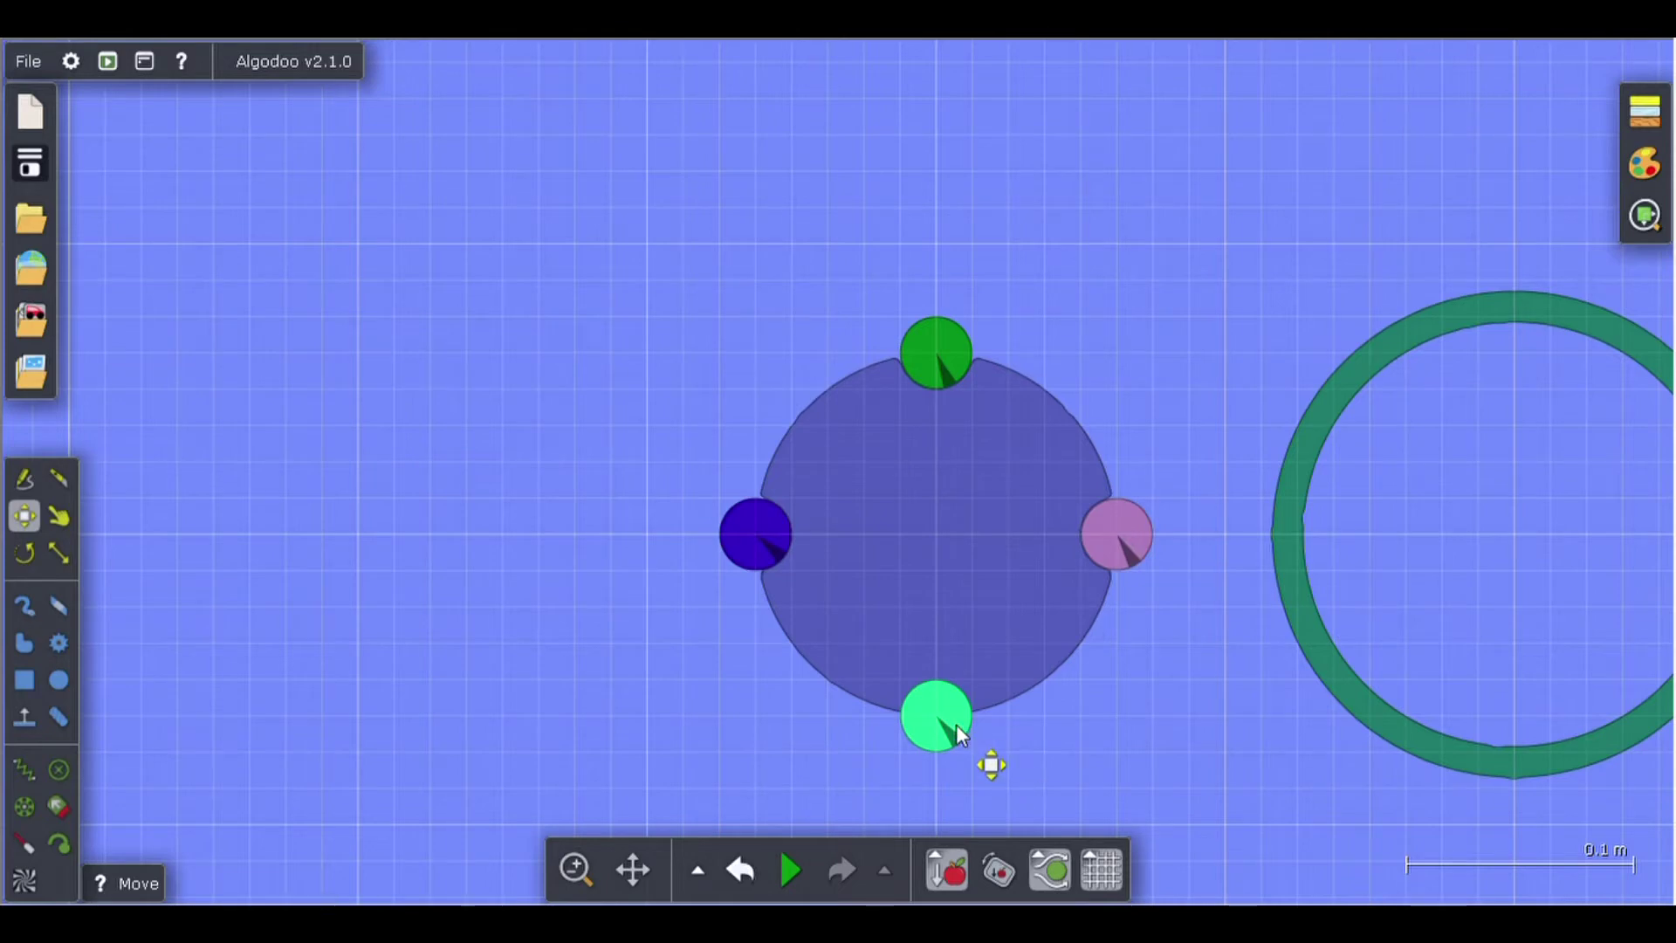
right_click(939, 714)
mouse_move(1125, 818)
click(1205, 852)
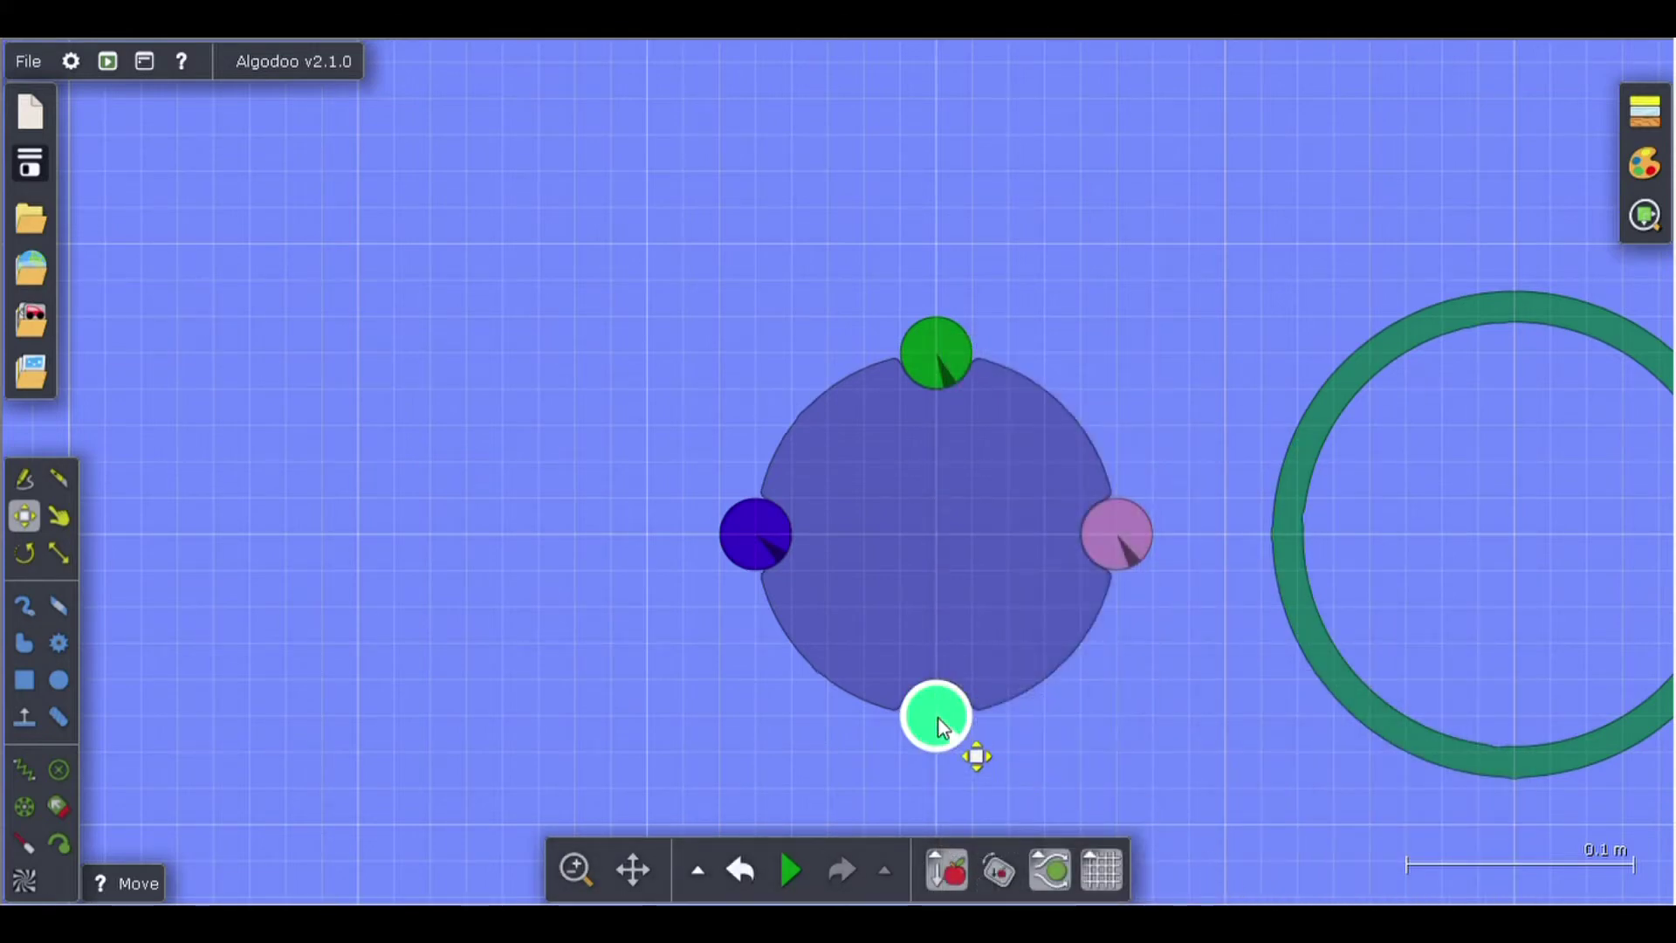
Erase all four small circles around the violet disc, leaving only the notched disc.
right_click(939, 726)
click(1018, 389)
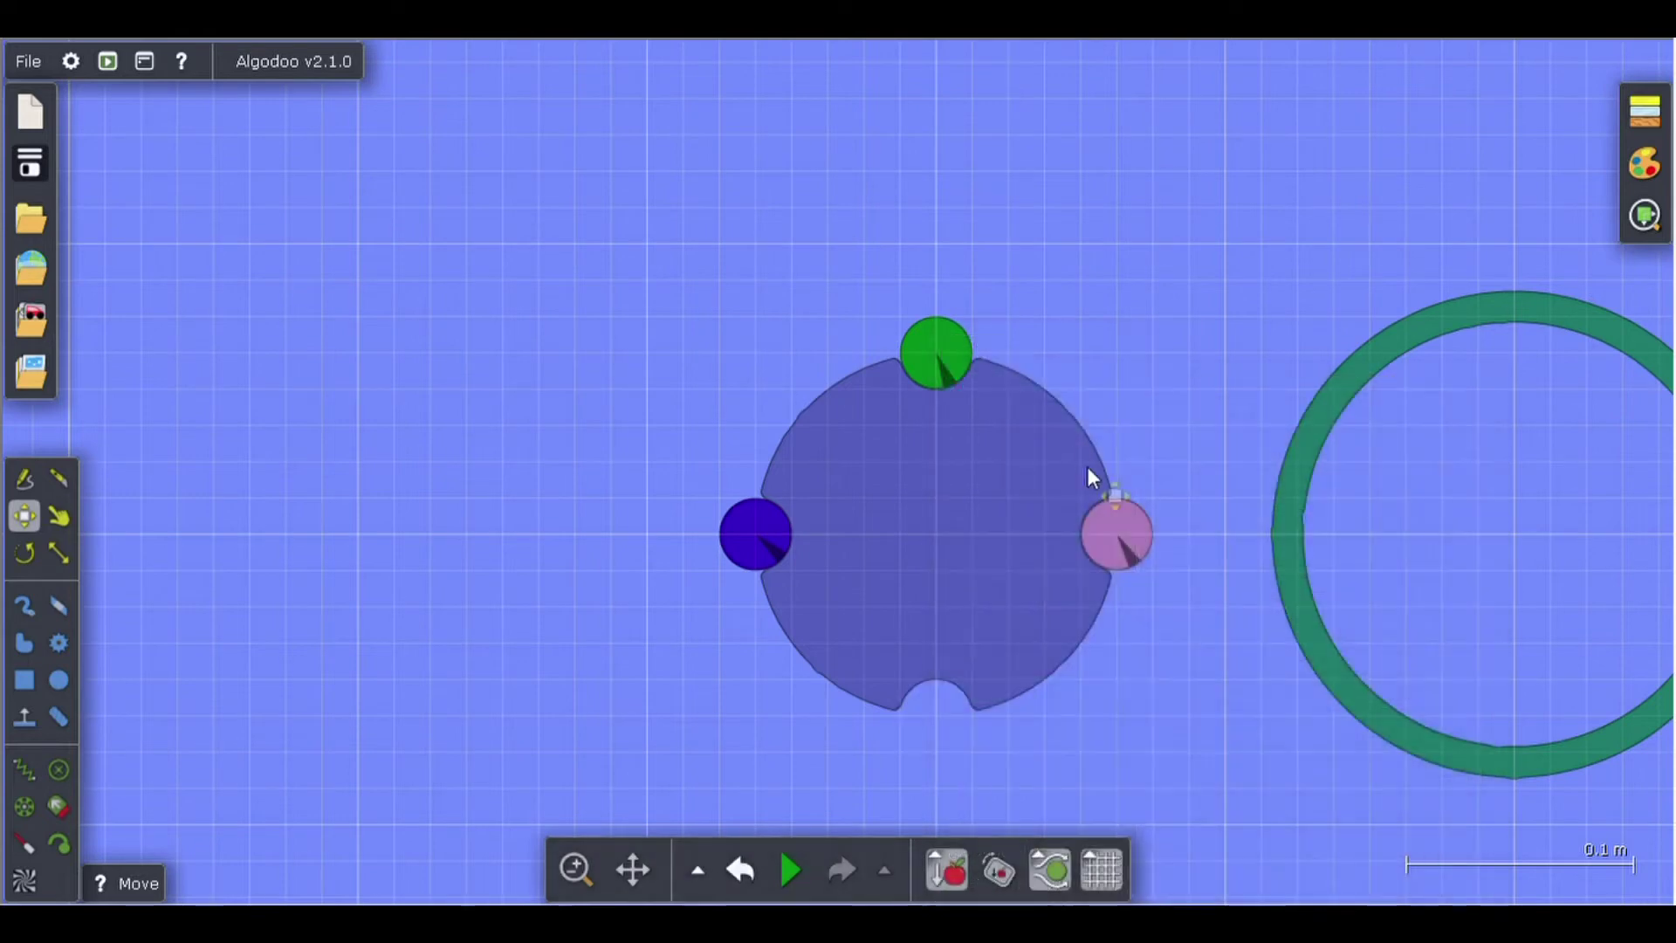
right_click(1119, 518)
click(1187, 385)
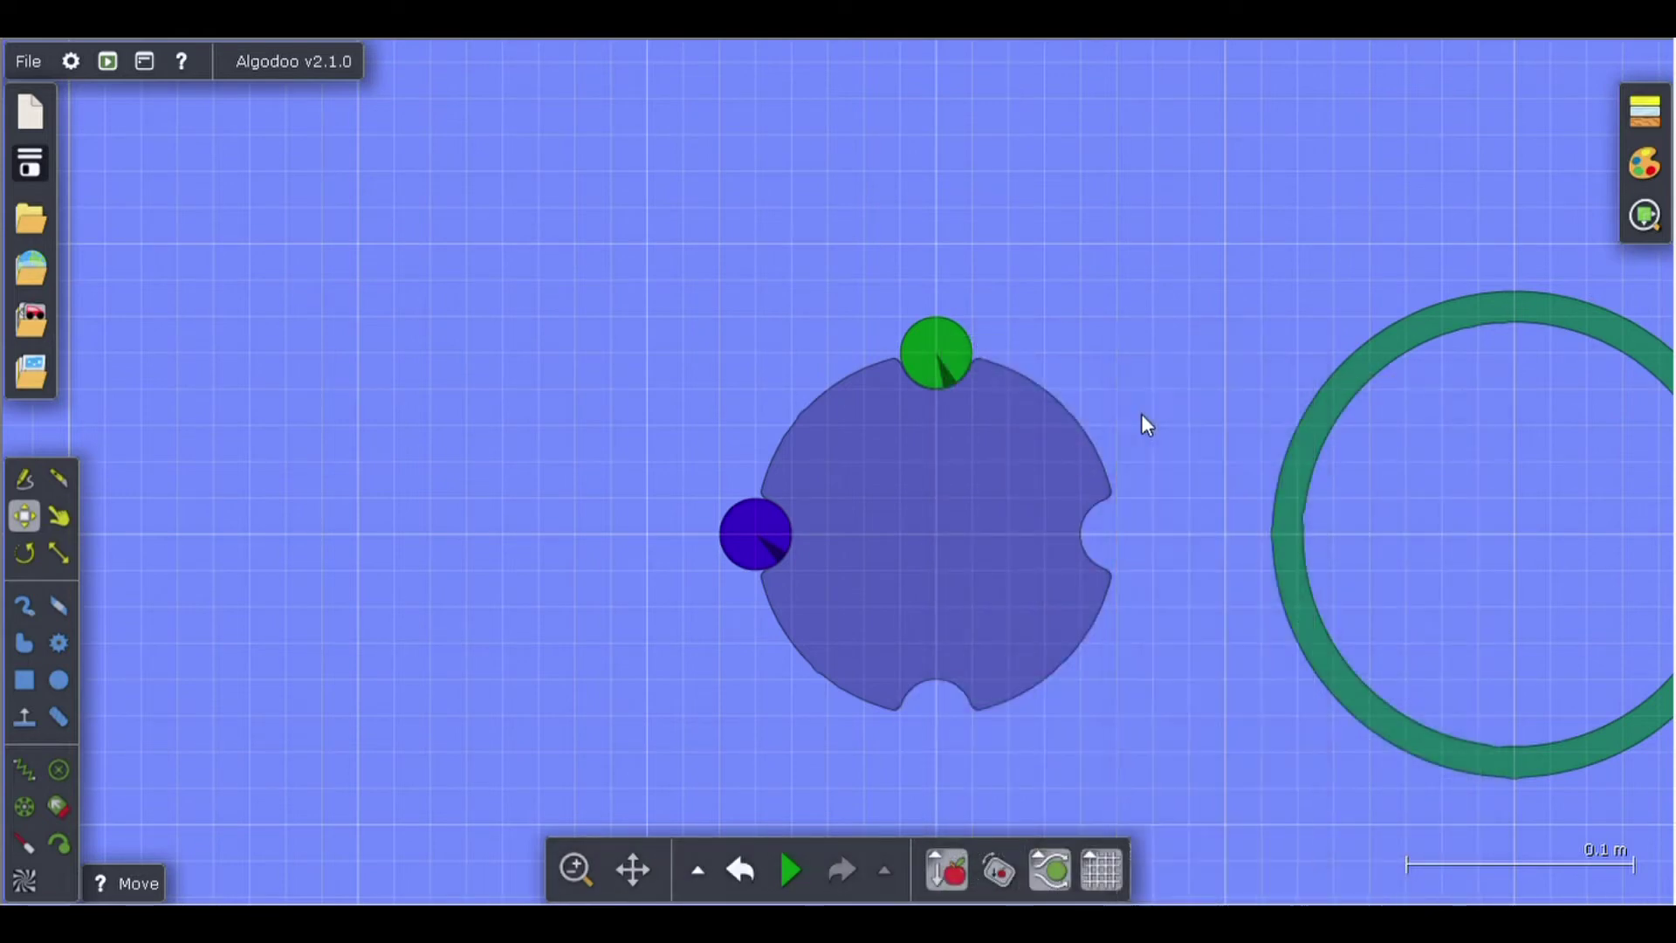
right_click(959, 370)
click(999, 390)
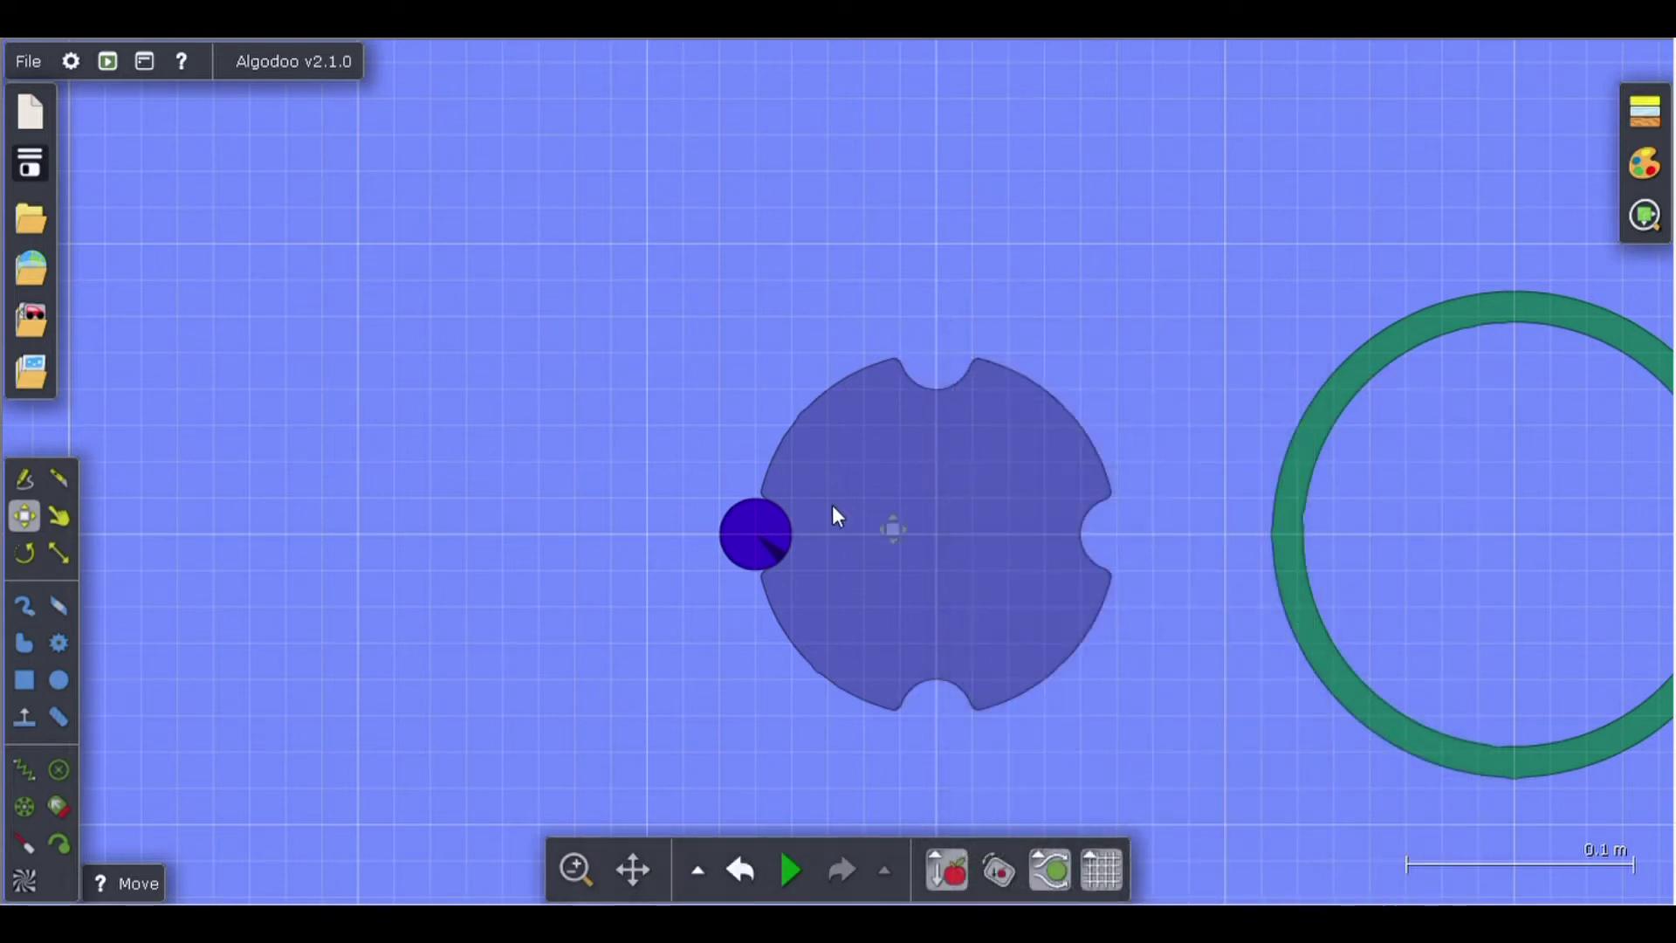
right_click(757, 548)
click(810, 391)
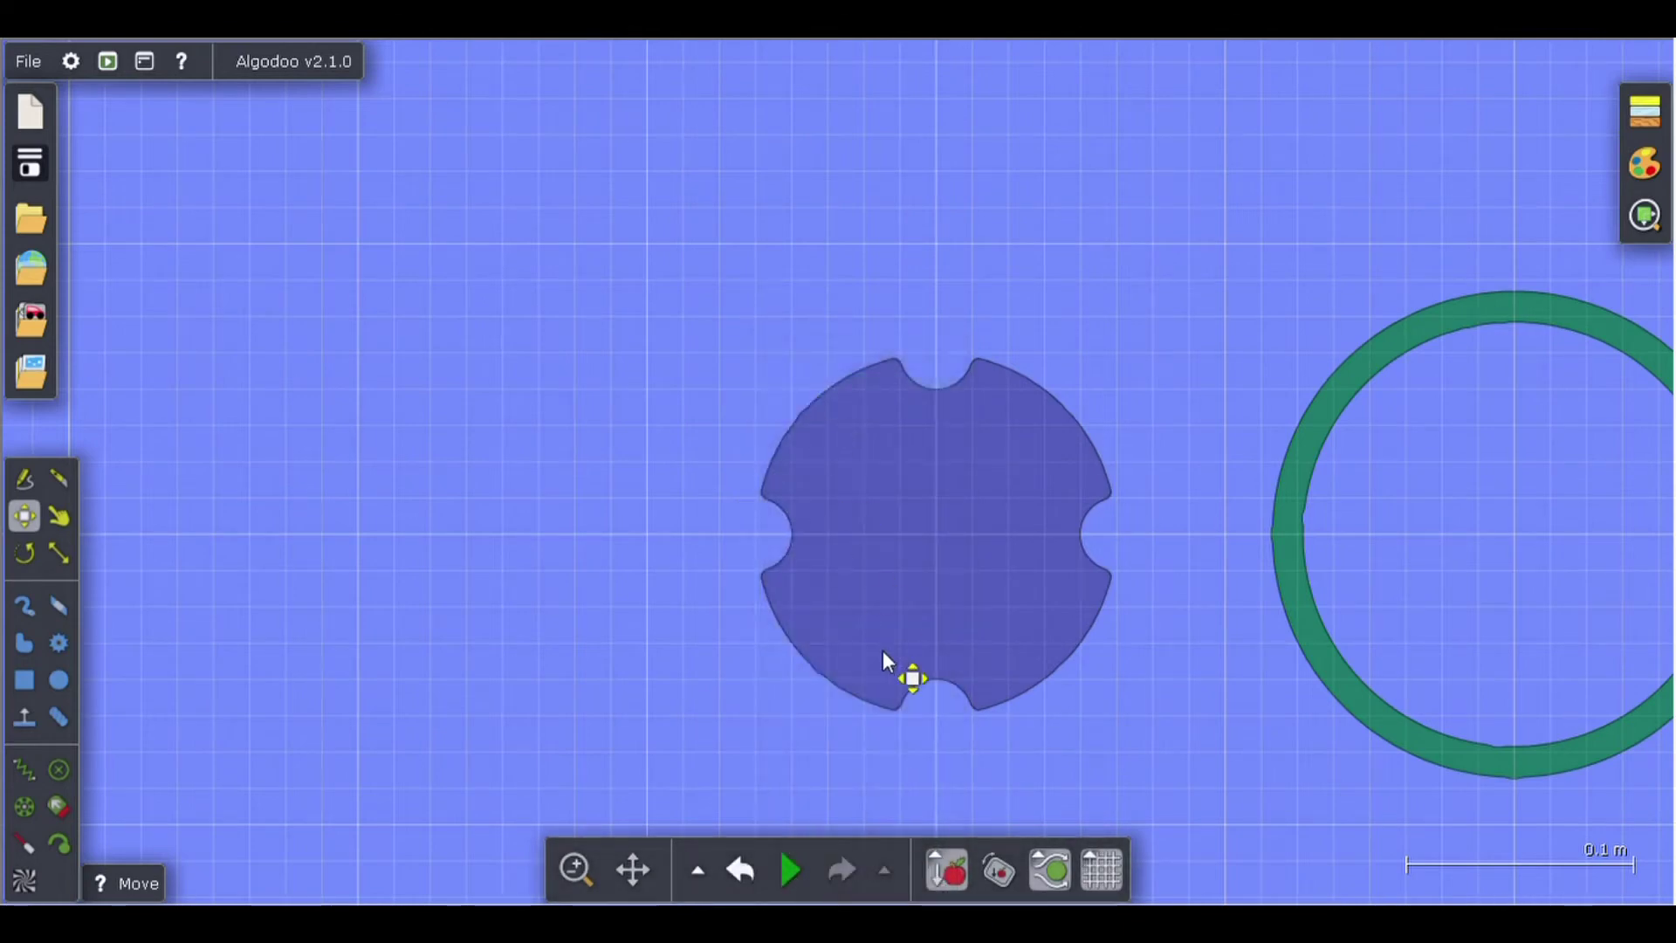
Move the green ring two major grid squares to the left so that it is concentric with the notched disc.
scroll(1145, 295, down, 3)
scroll(1161, 358, up, 3)
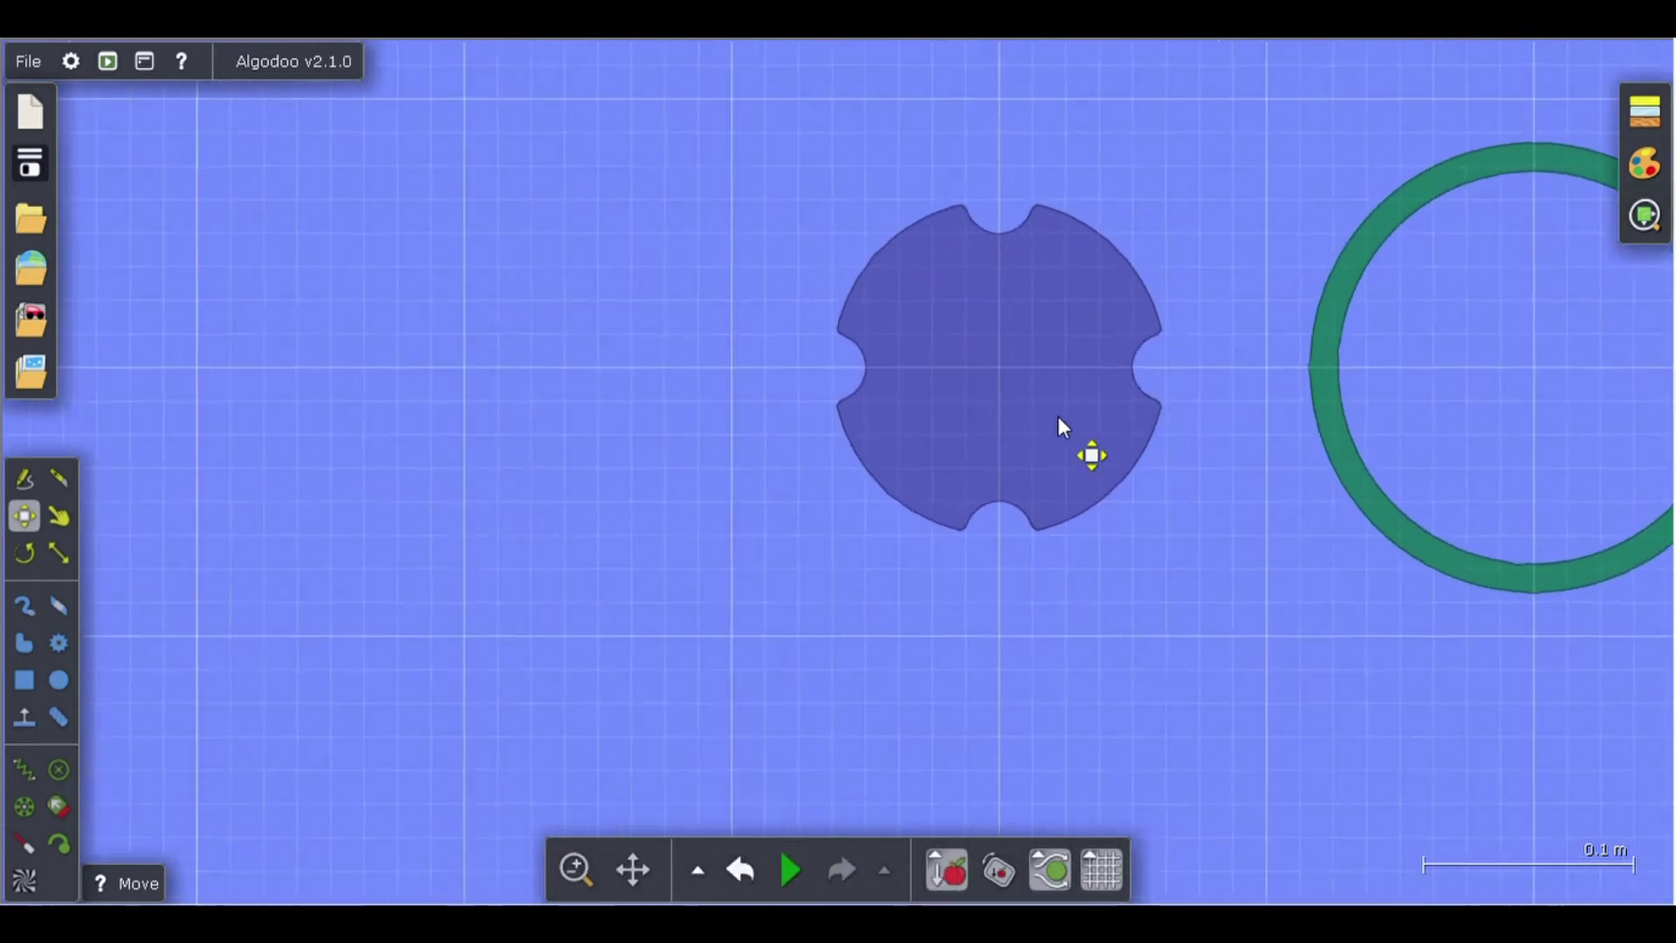
scroll(1057, 417, down, 1)
scroll(1058, 416, down, 3)
scroll(1060, 397, up, 4)
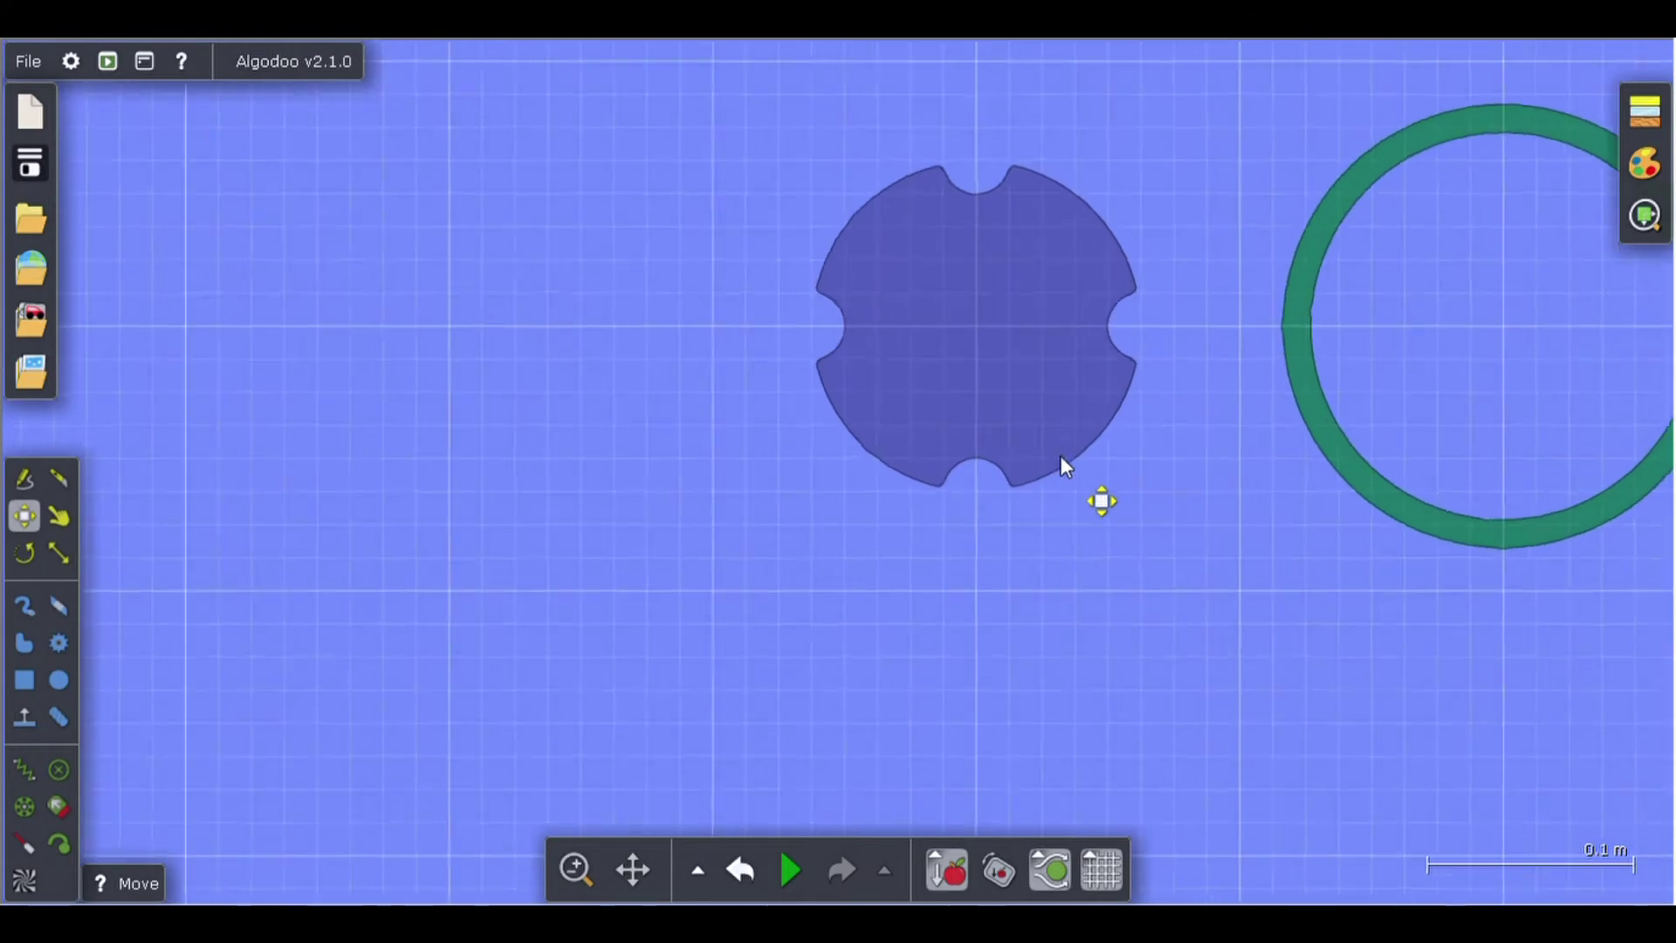
scroll(961, 174, down, 3)
scroll(942, 213, up, 3)
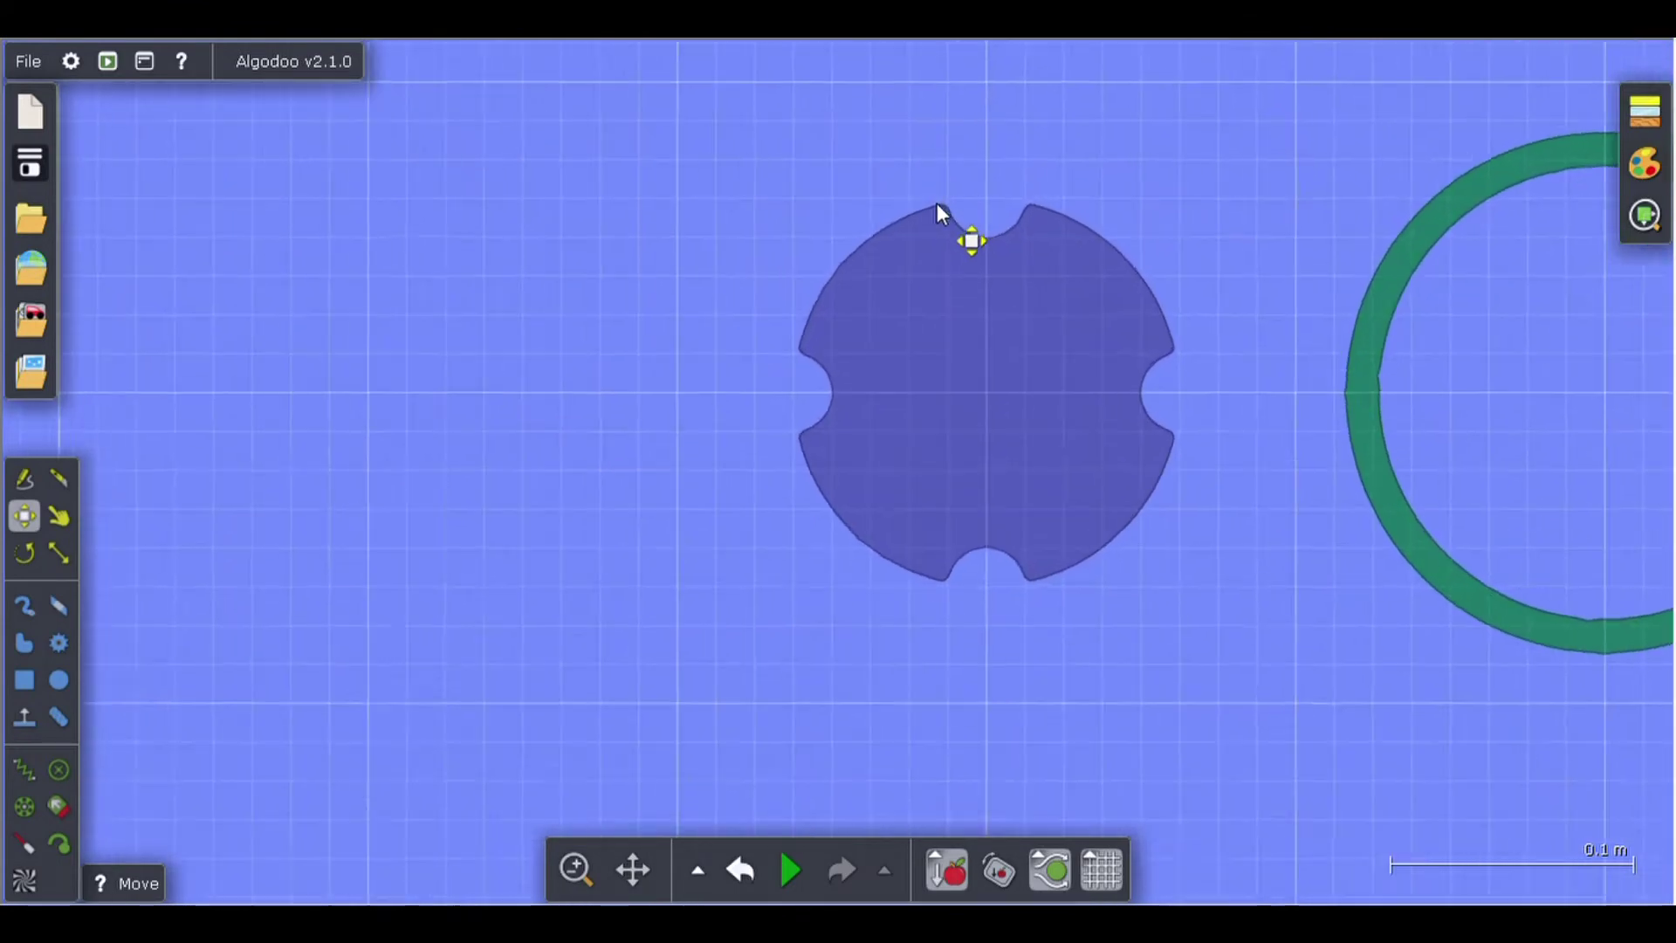
scroll(936, 207, down, 1)
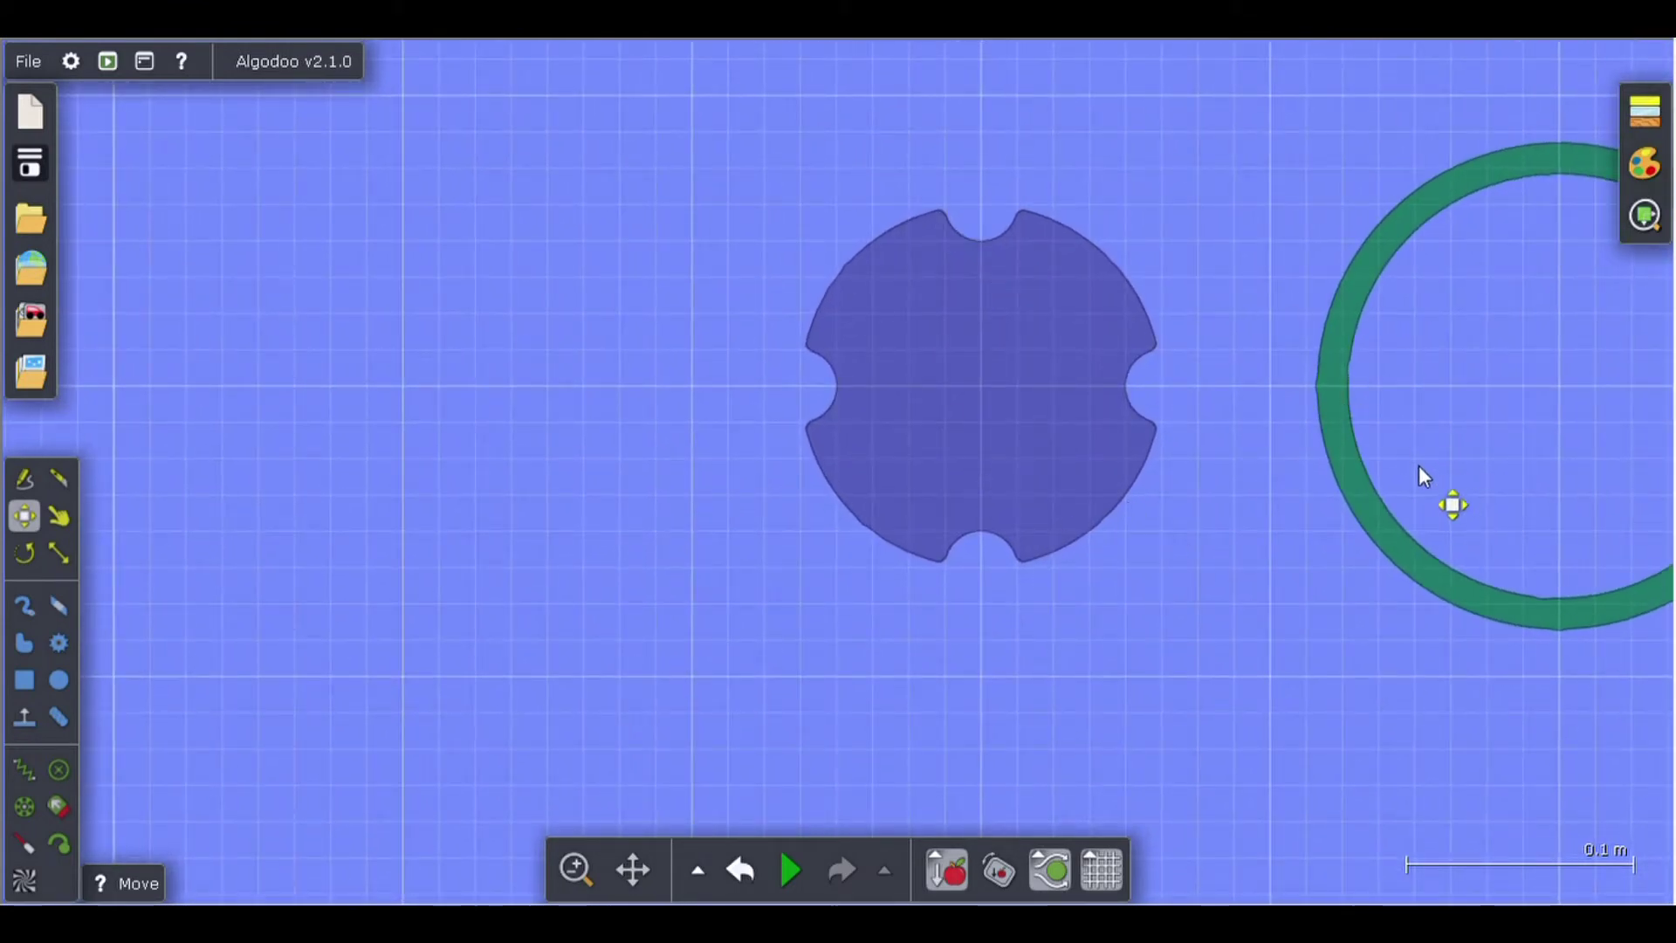
drag(1370, 495, 795, 492)
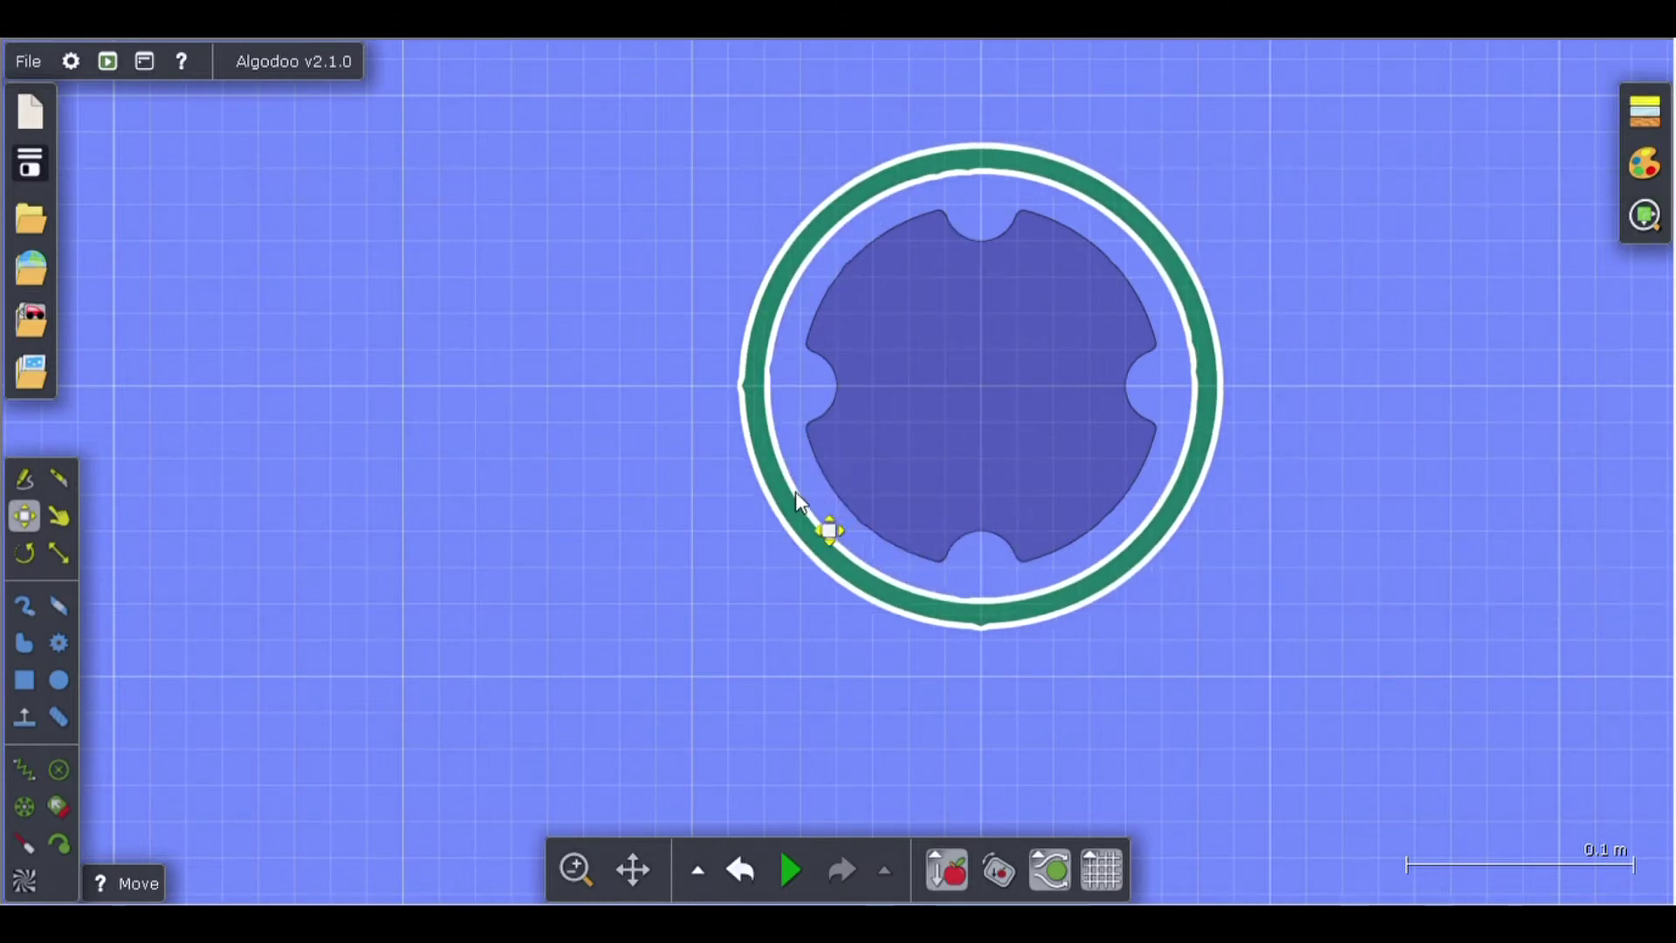
scroll(795, 491, down, 4)
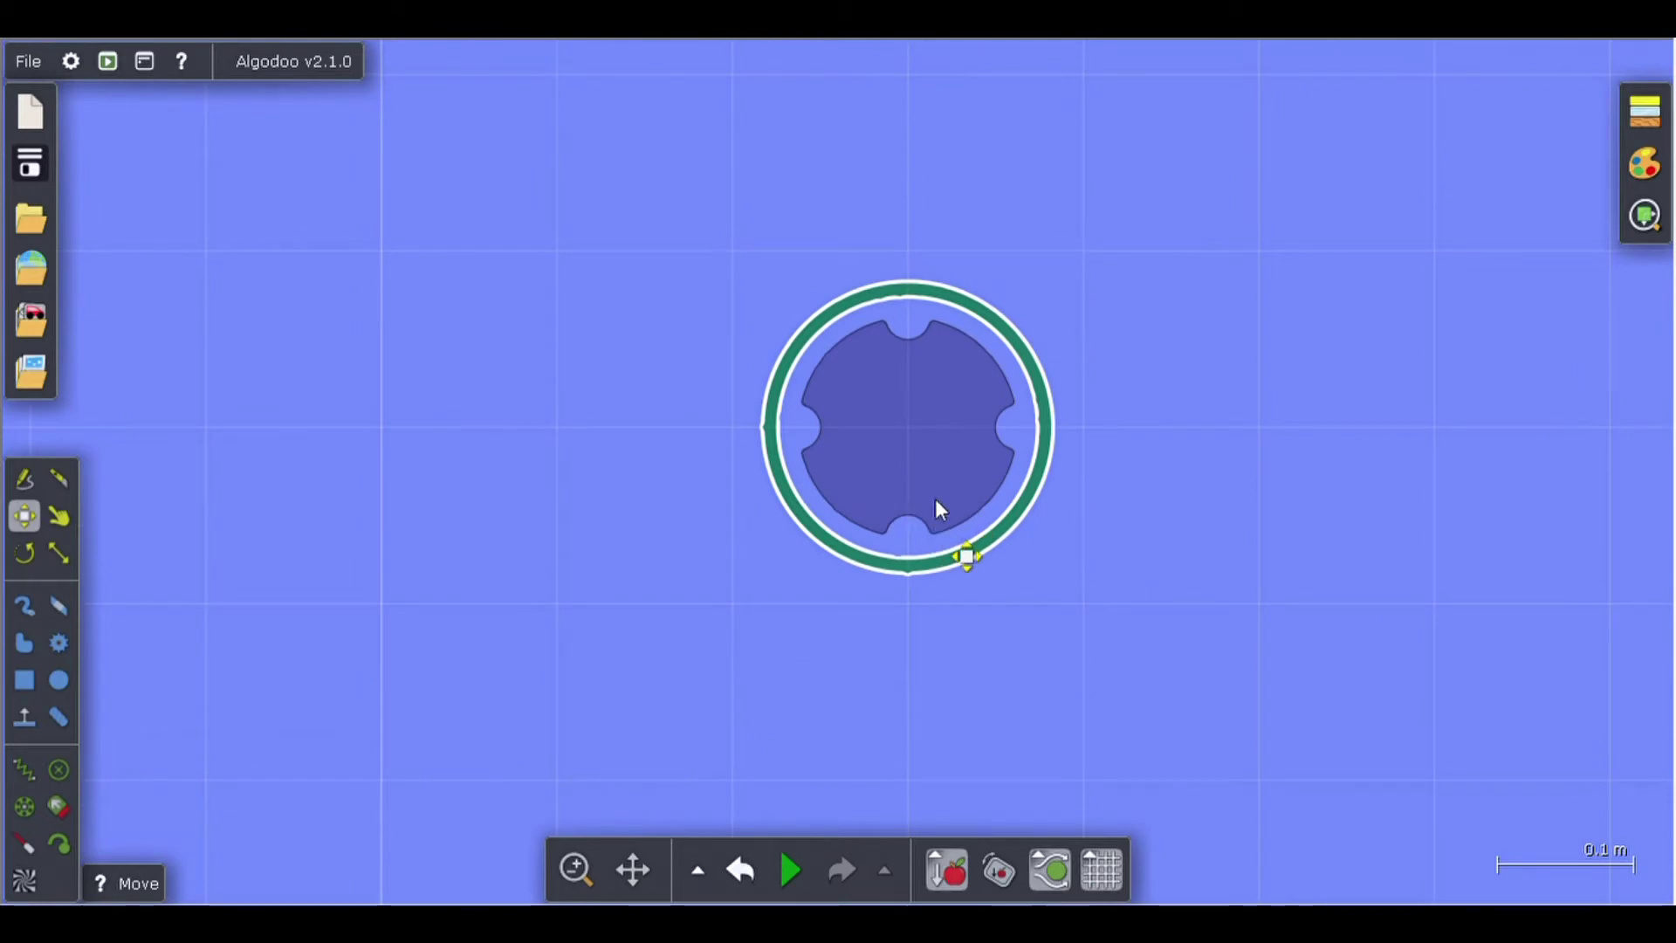
scroll(889, 318, up, 3)
scroll(887, 314, down, 2)
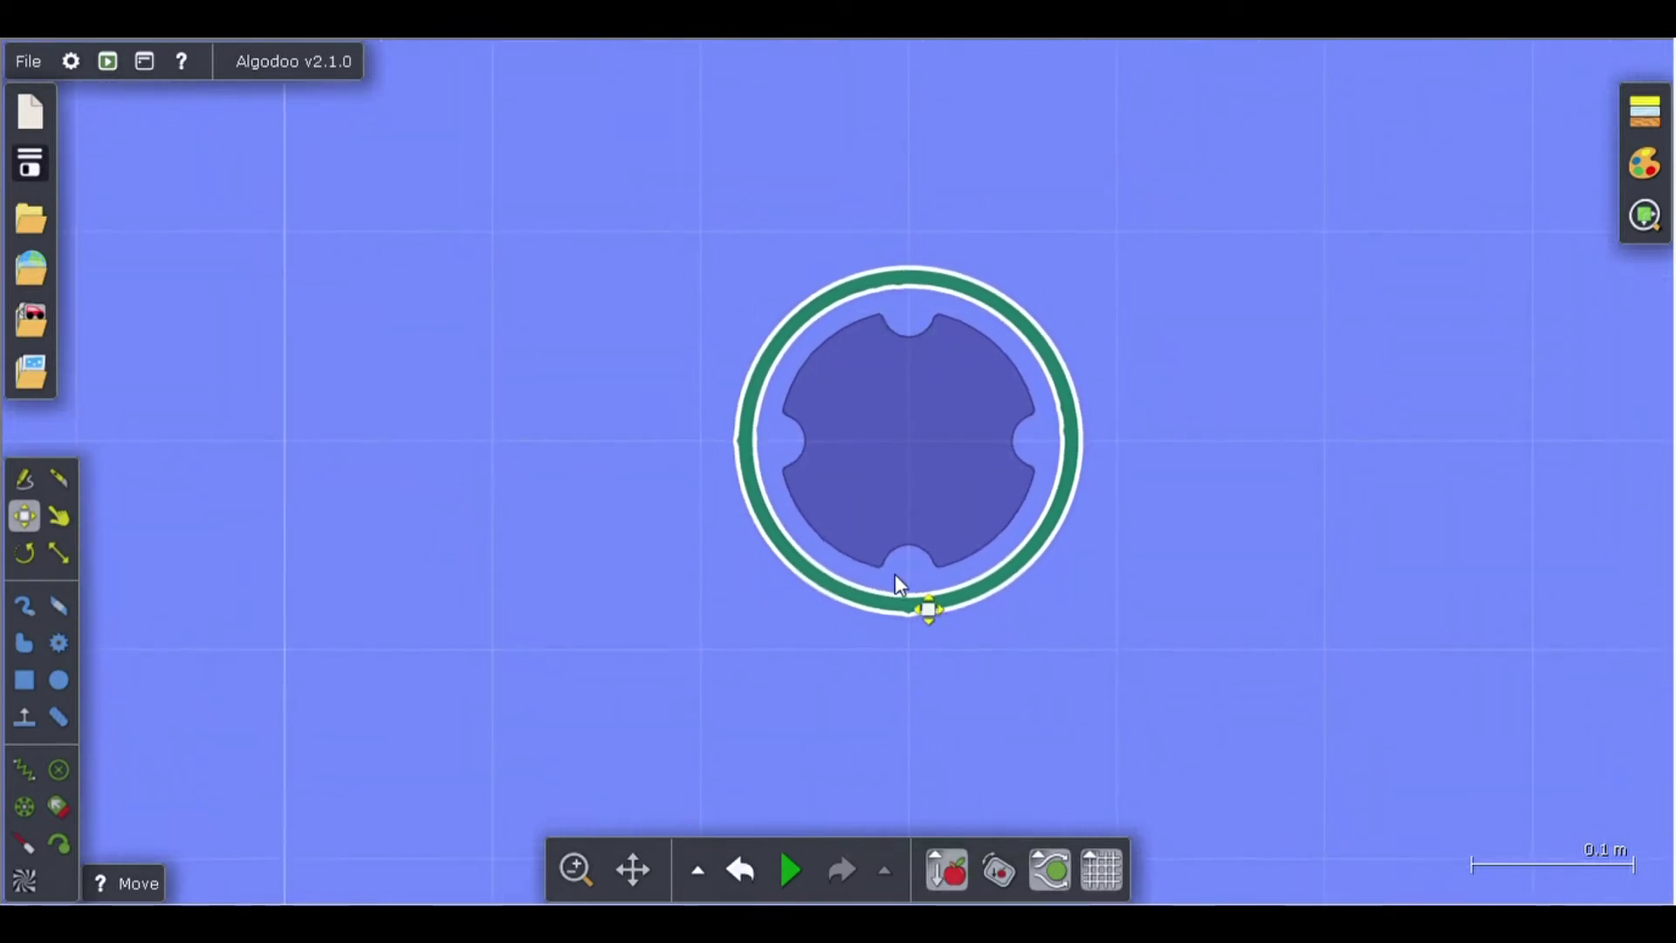
scroll(898, 576, up, 2)
scroll(899, 583, down, 3)
scroll(1012, 407, up, 2)
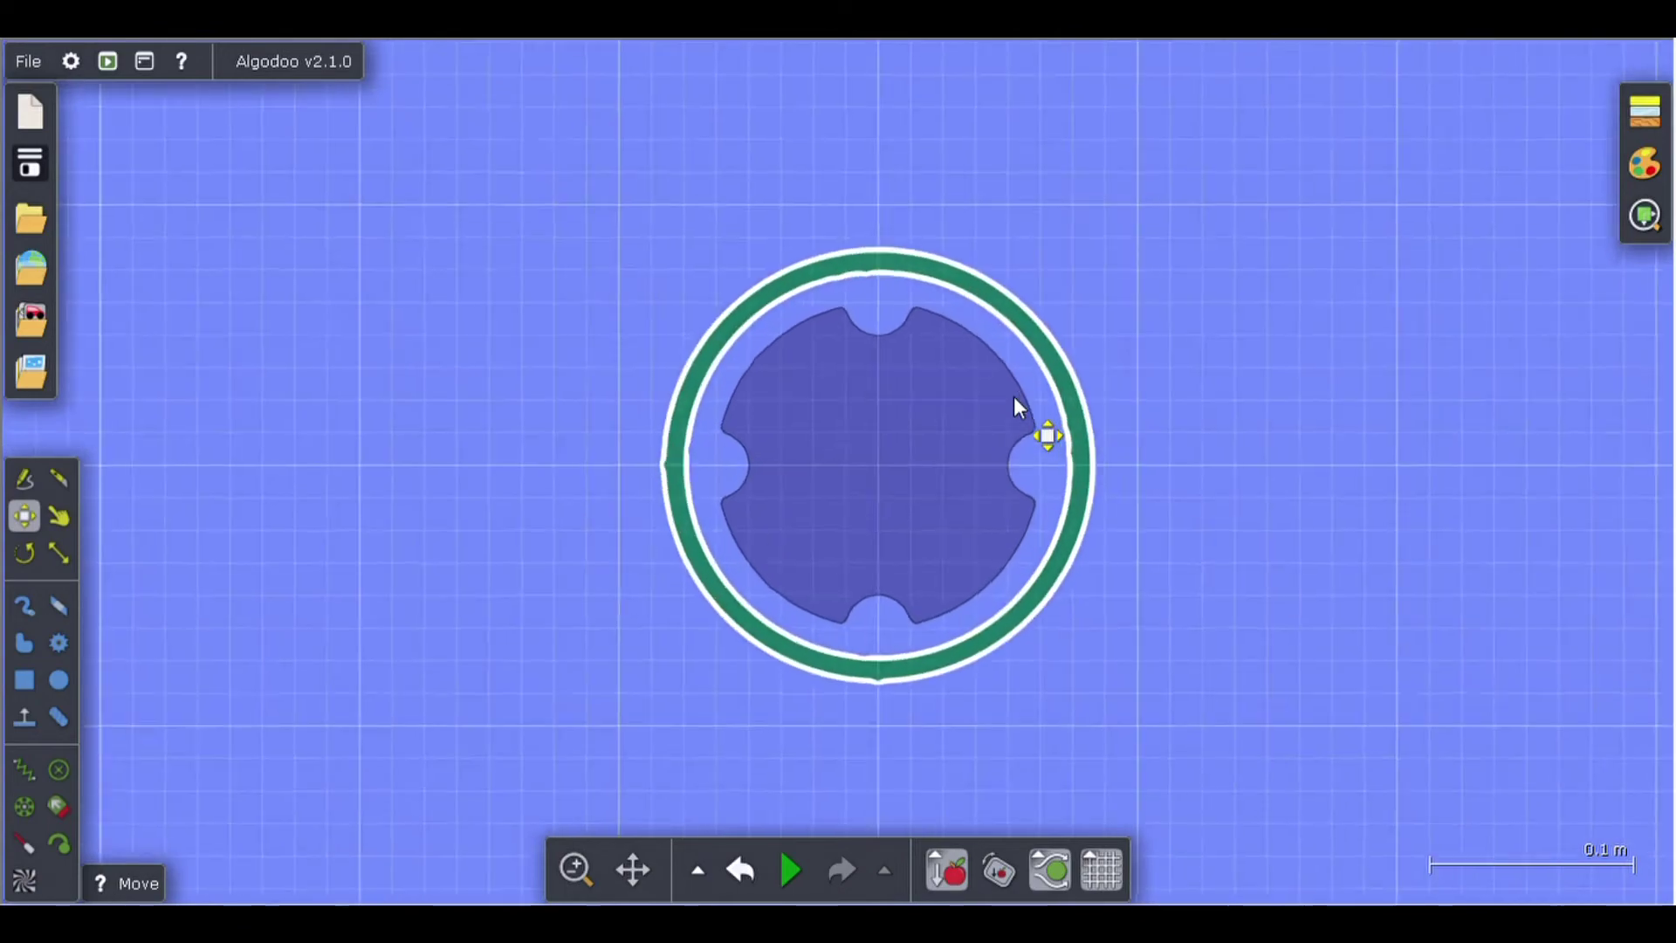
scroll(1013, 413, down, 1)
scroll(838, 535, up, 2)
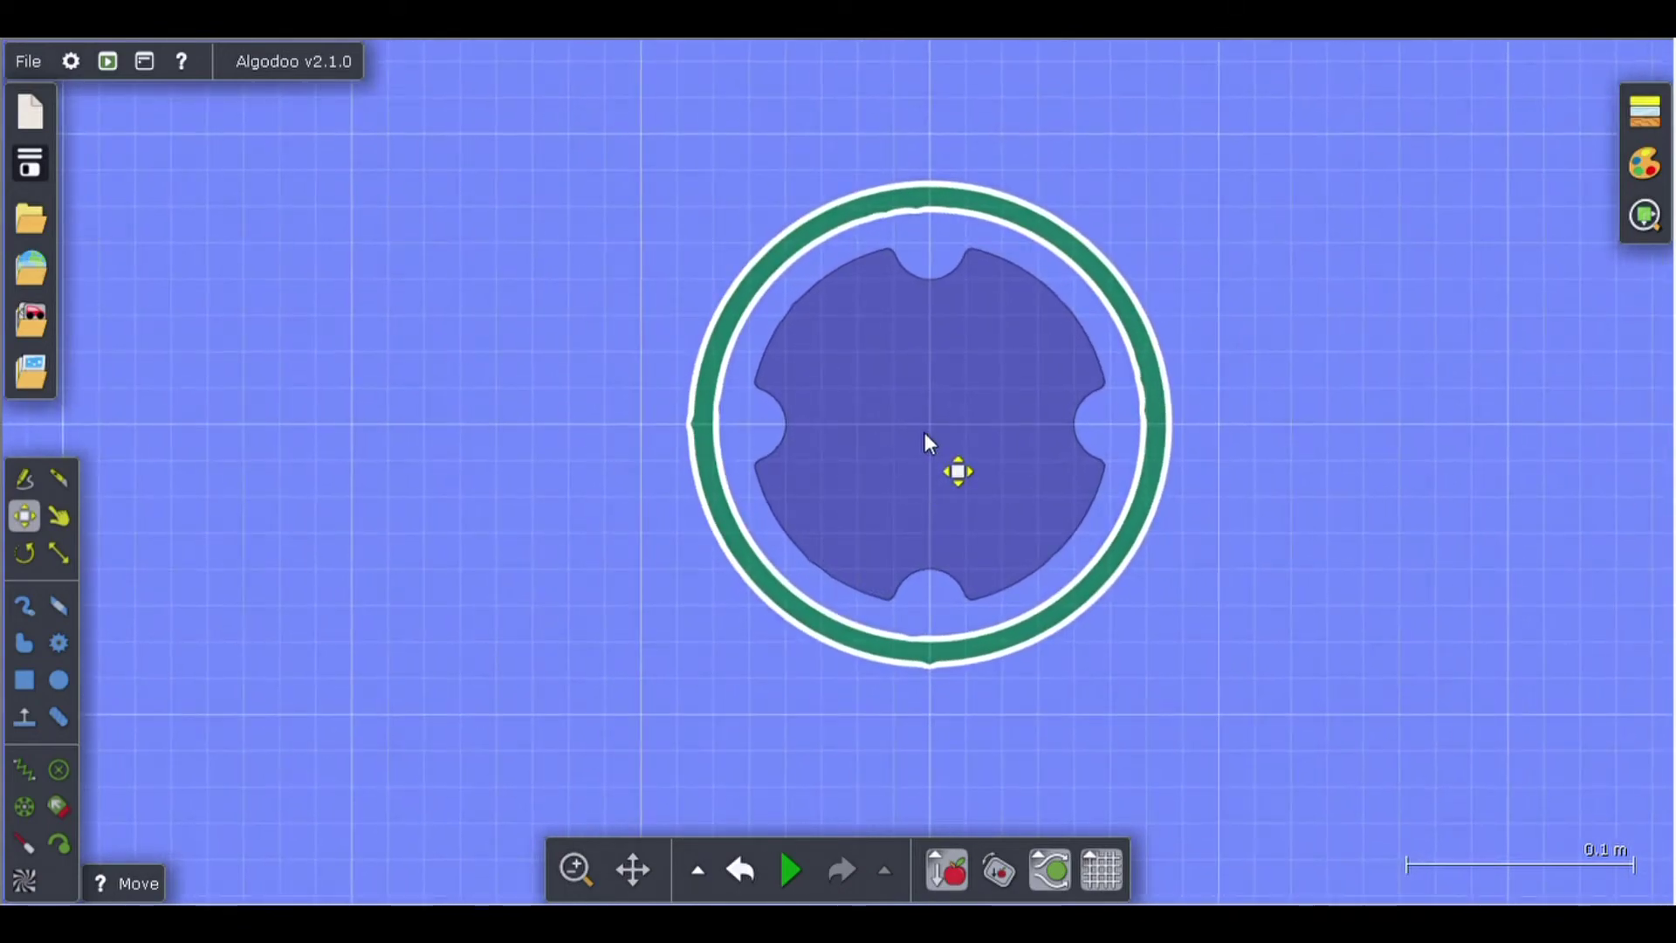
scroll(925, 433, up, 2)
scroll(926, 433, up, 1)
scroll(925, 433, down, 2)
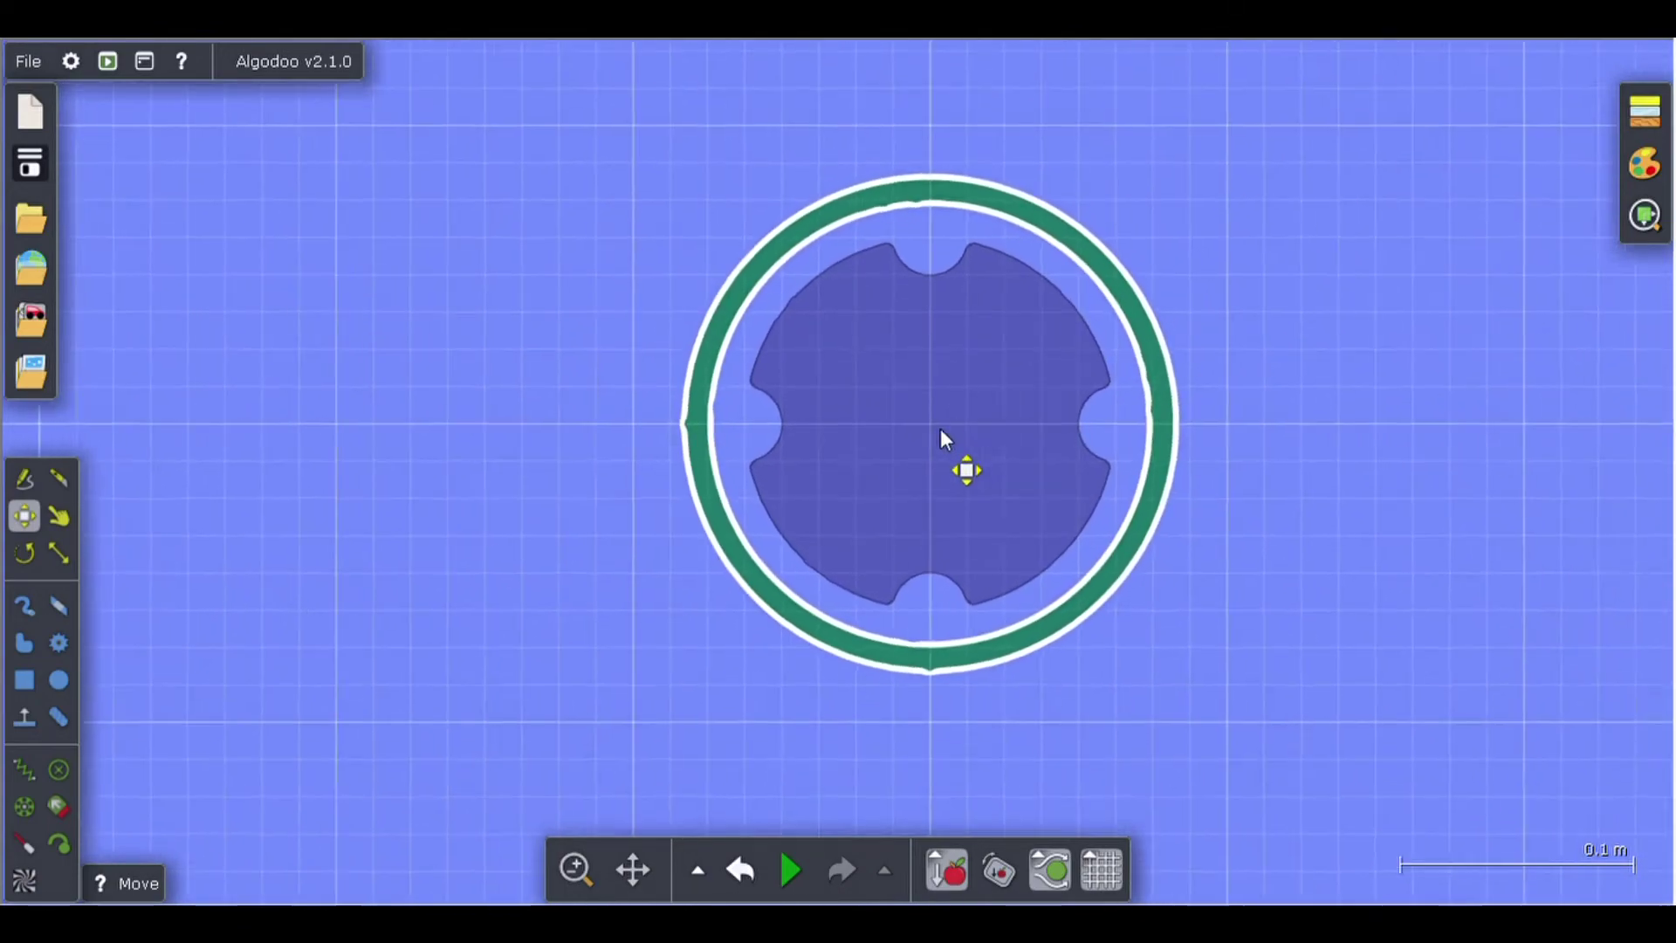
scroll(995, 281, up, 1)
scroll(995, 281, up, 1)
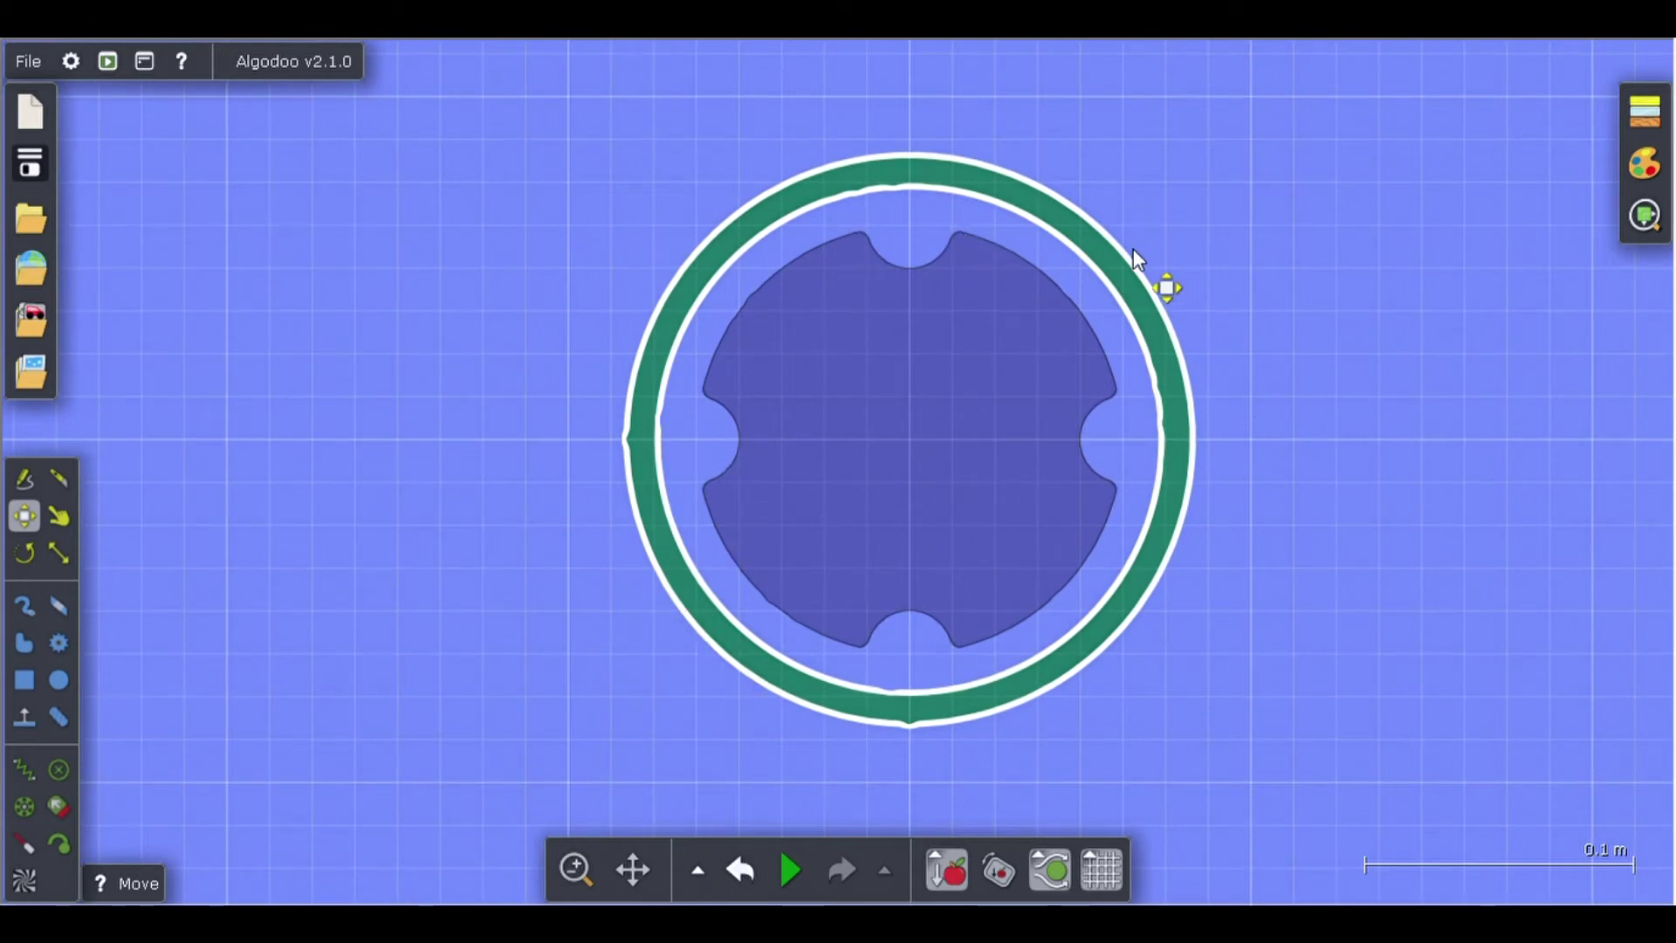
scroll(935, 213, down, 4)
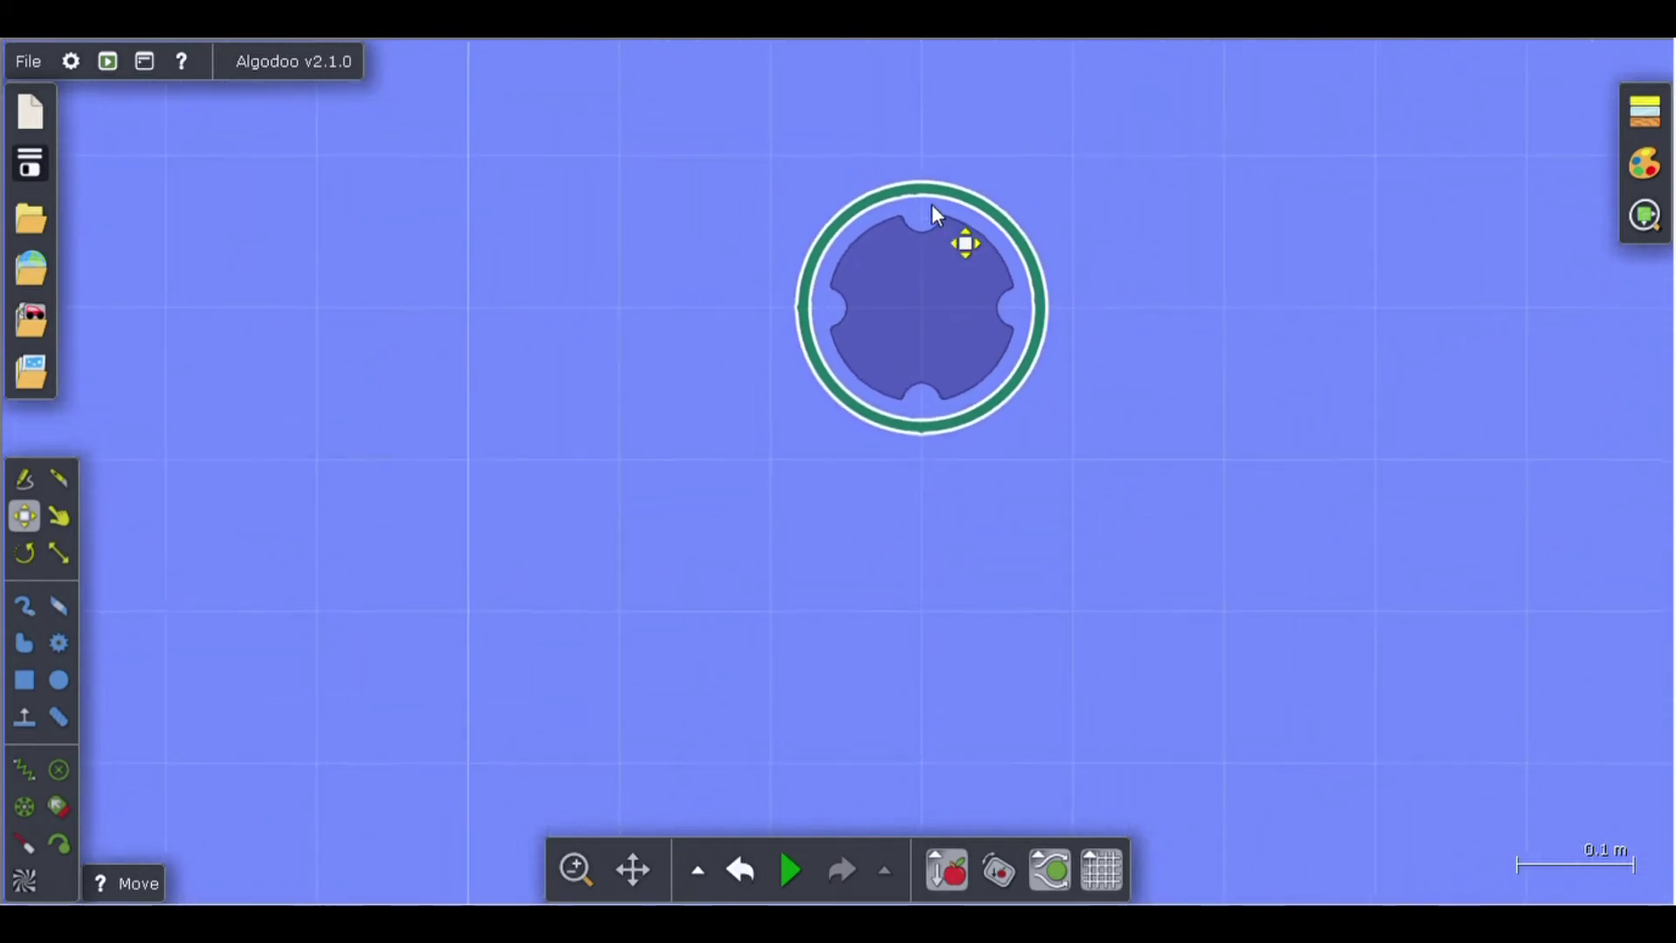
scroll(921, 165, up, 4)
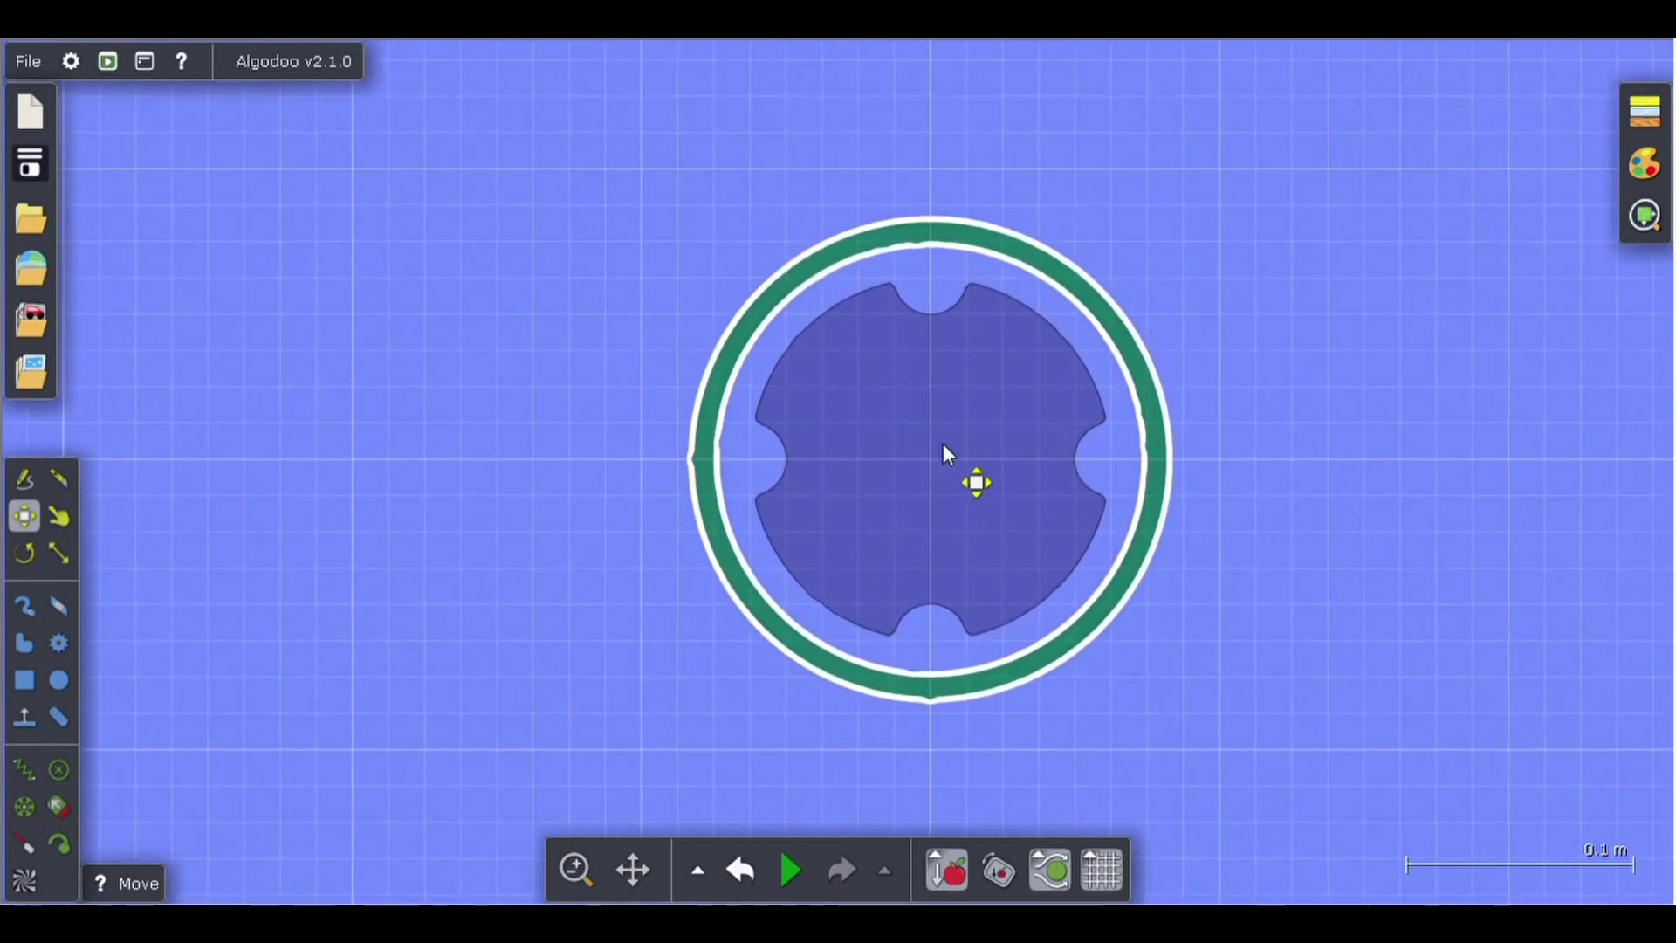
Add a center axle to the notched violet disc.
right_click(945, 452)
mouse_move(1021, 626)
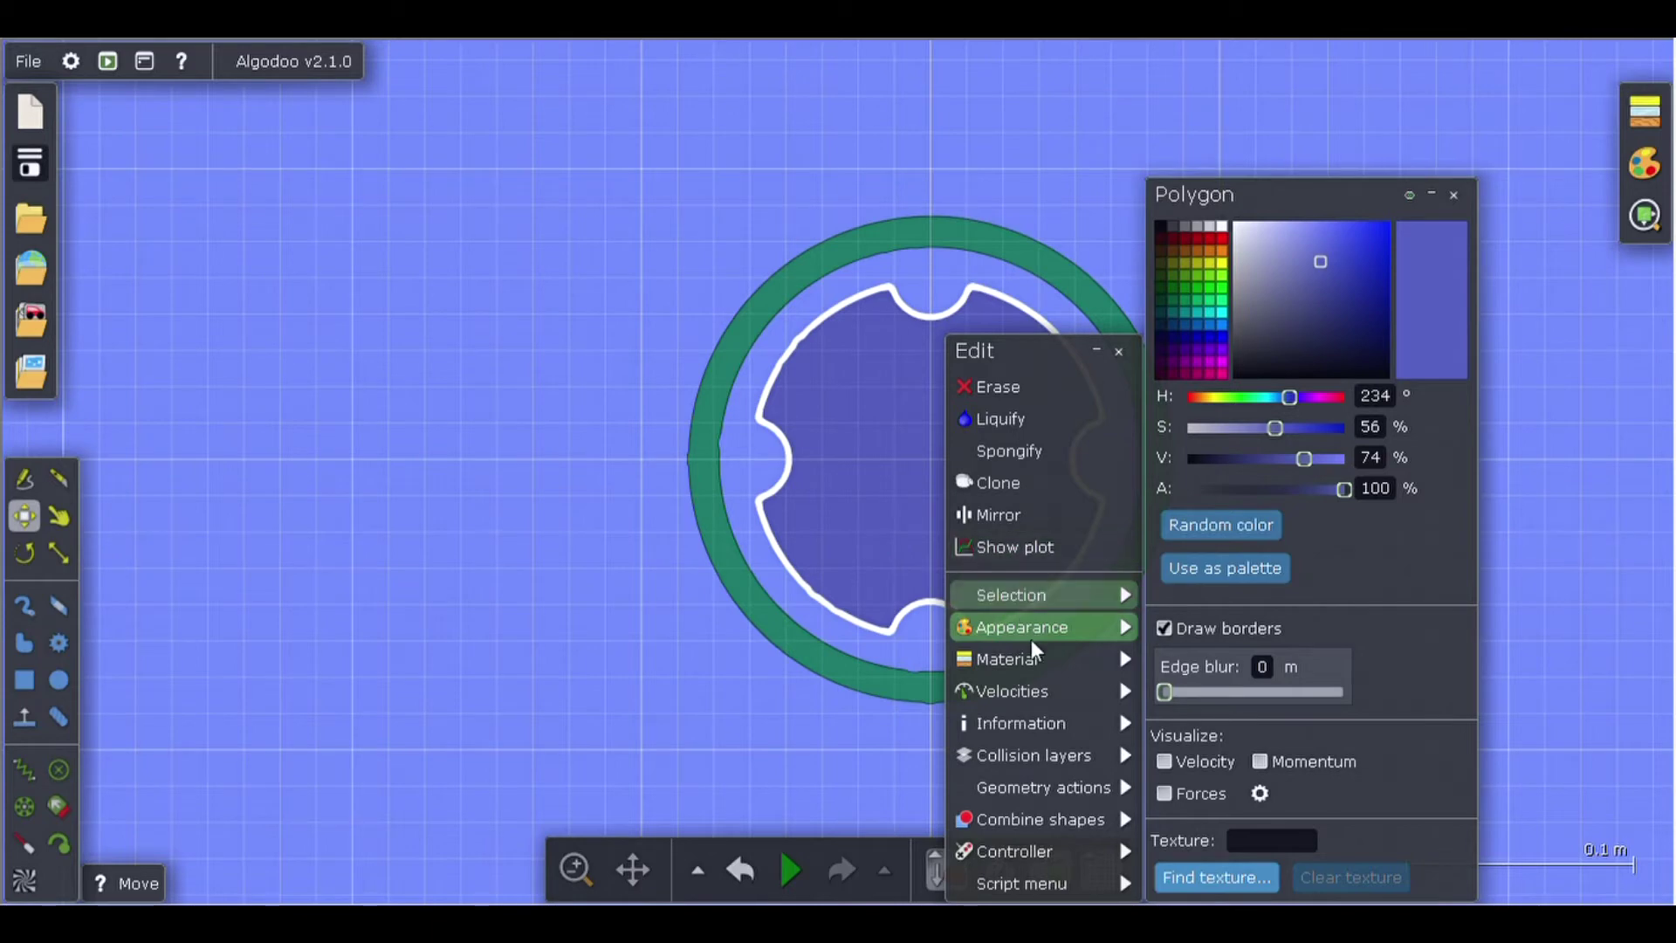
mouse_move(1107, 788)
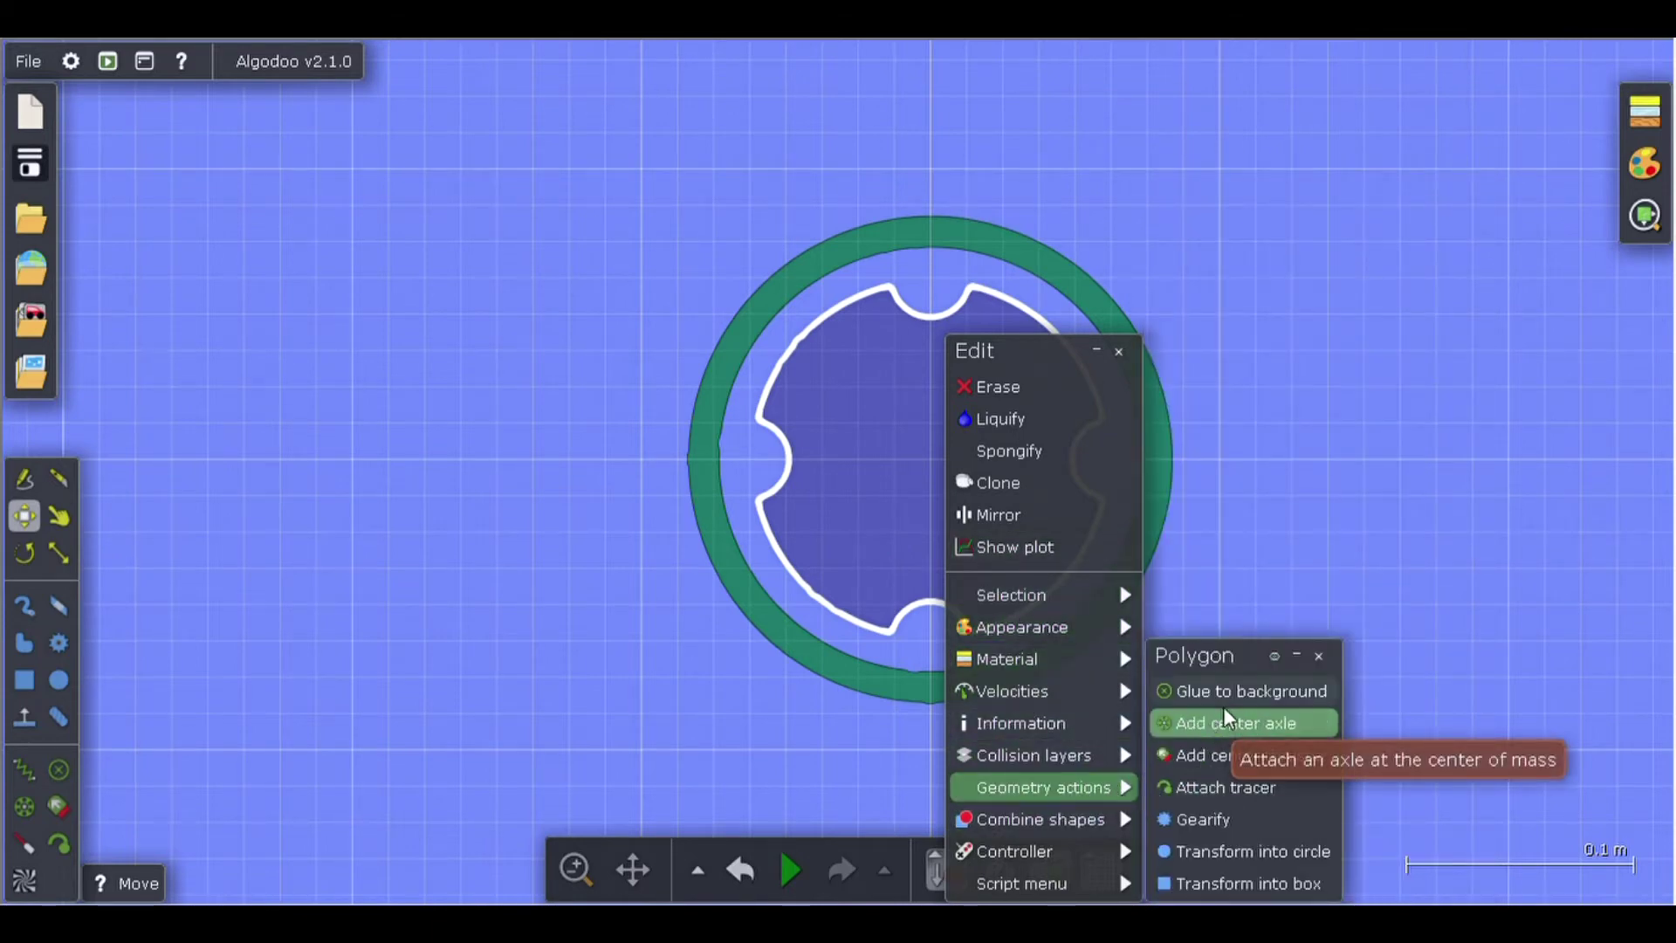
click(1226, 724)
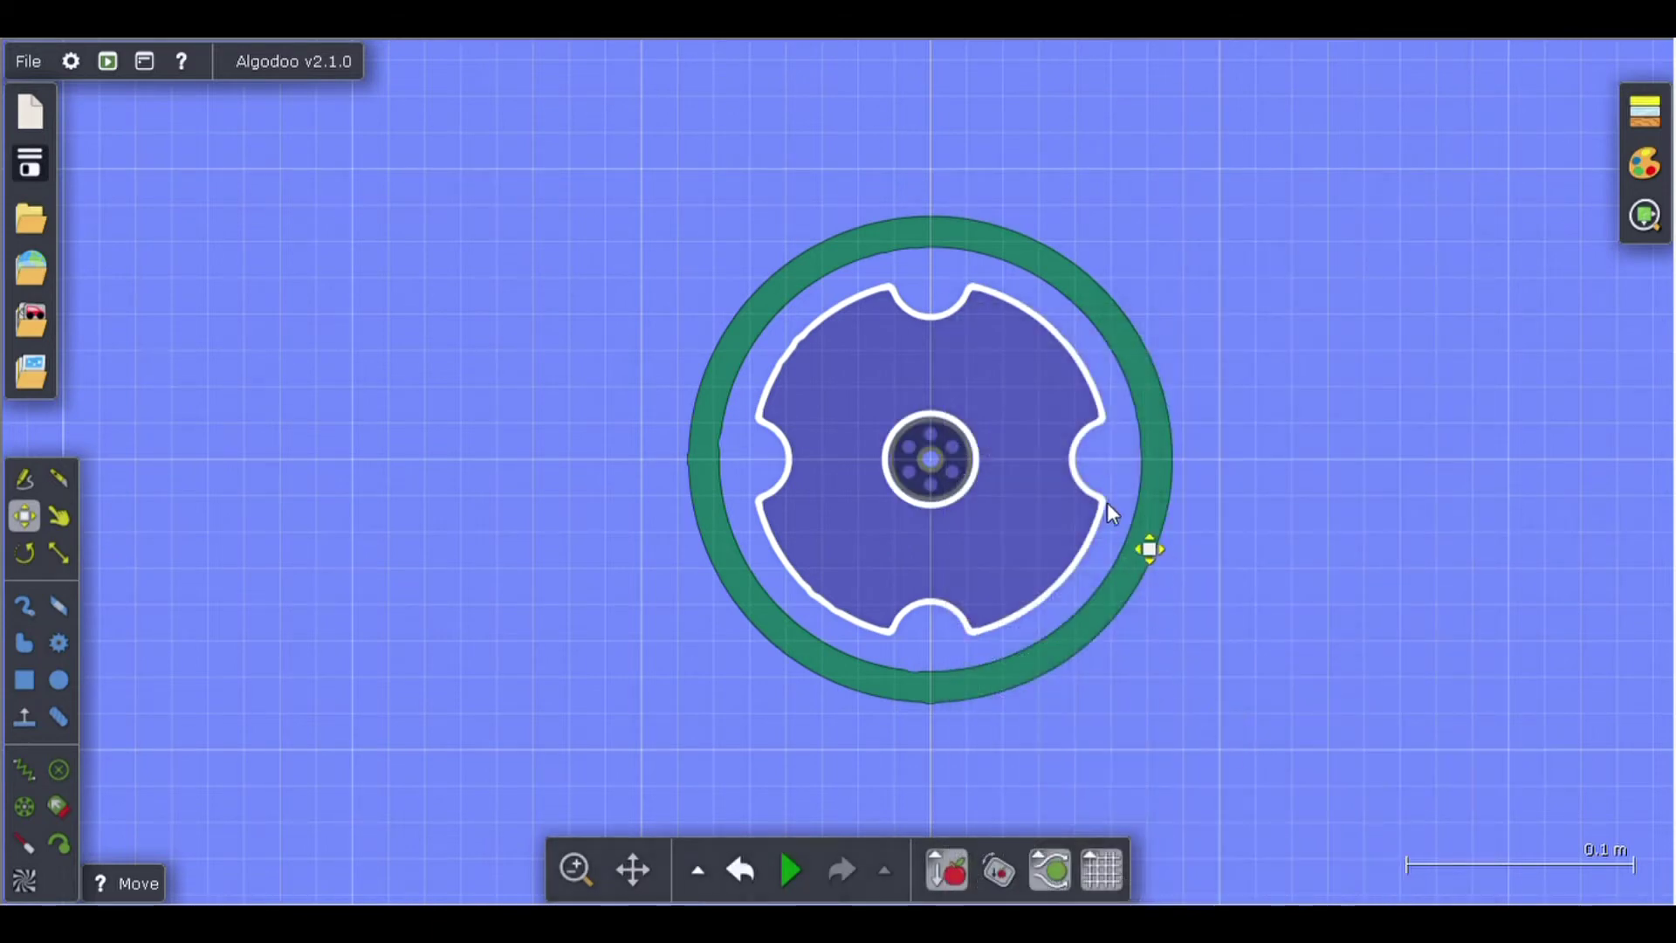
Glue the green ring to the background and deselect it.
right_click(1154, 474)
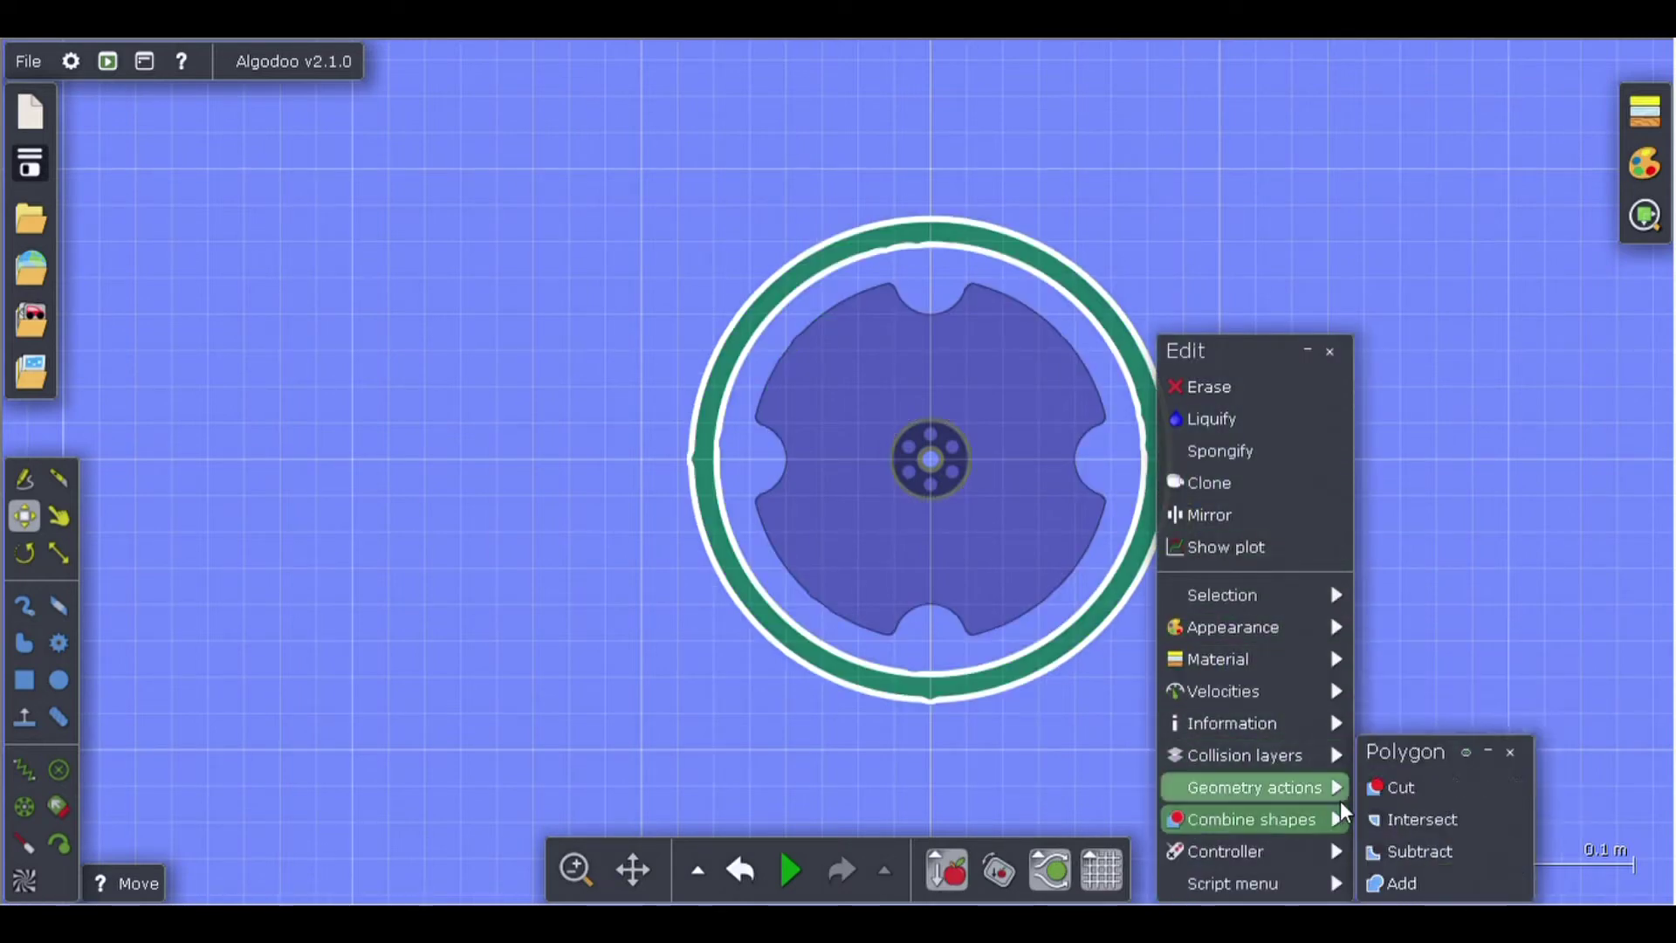
mouse_move(1353, 796)
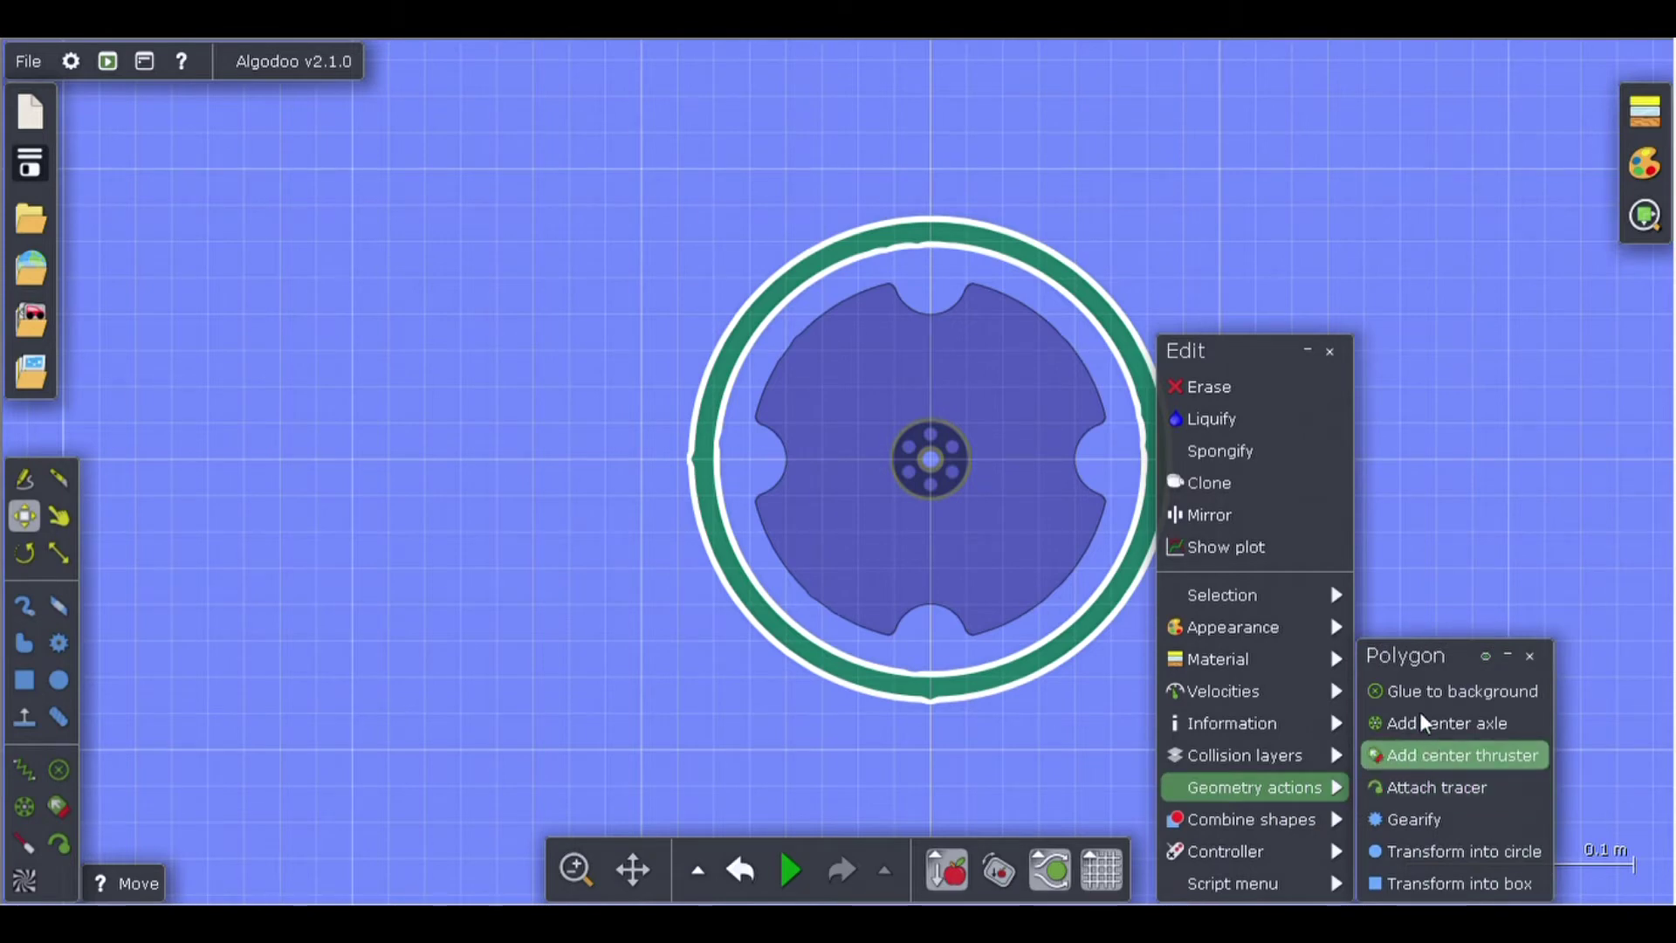
click(1515, 696)
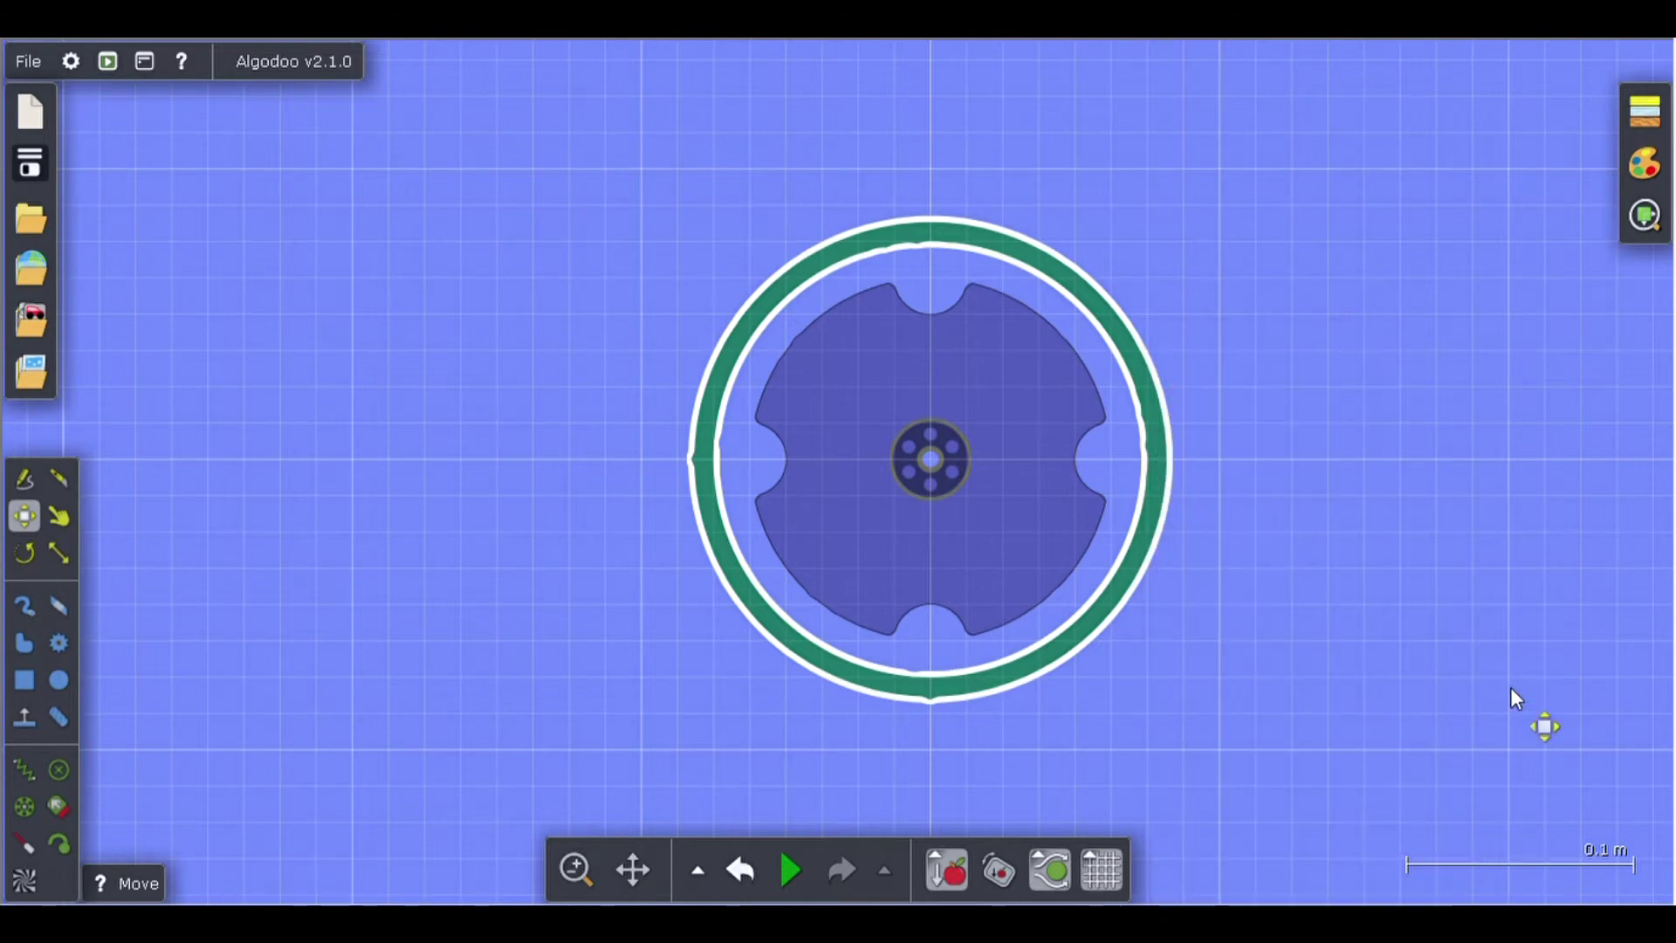
click(1276, 610)
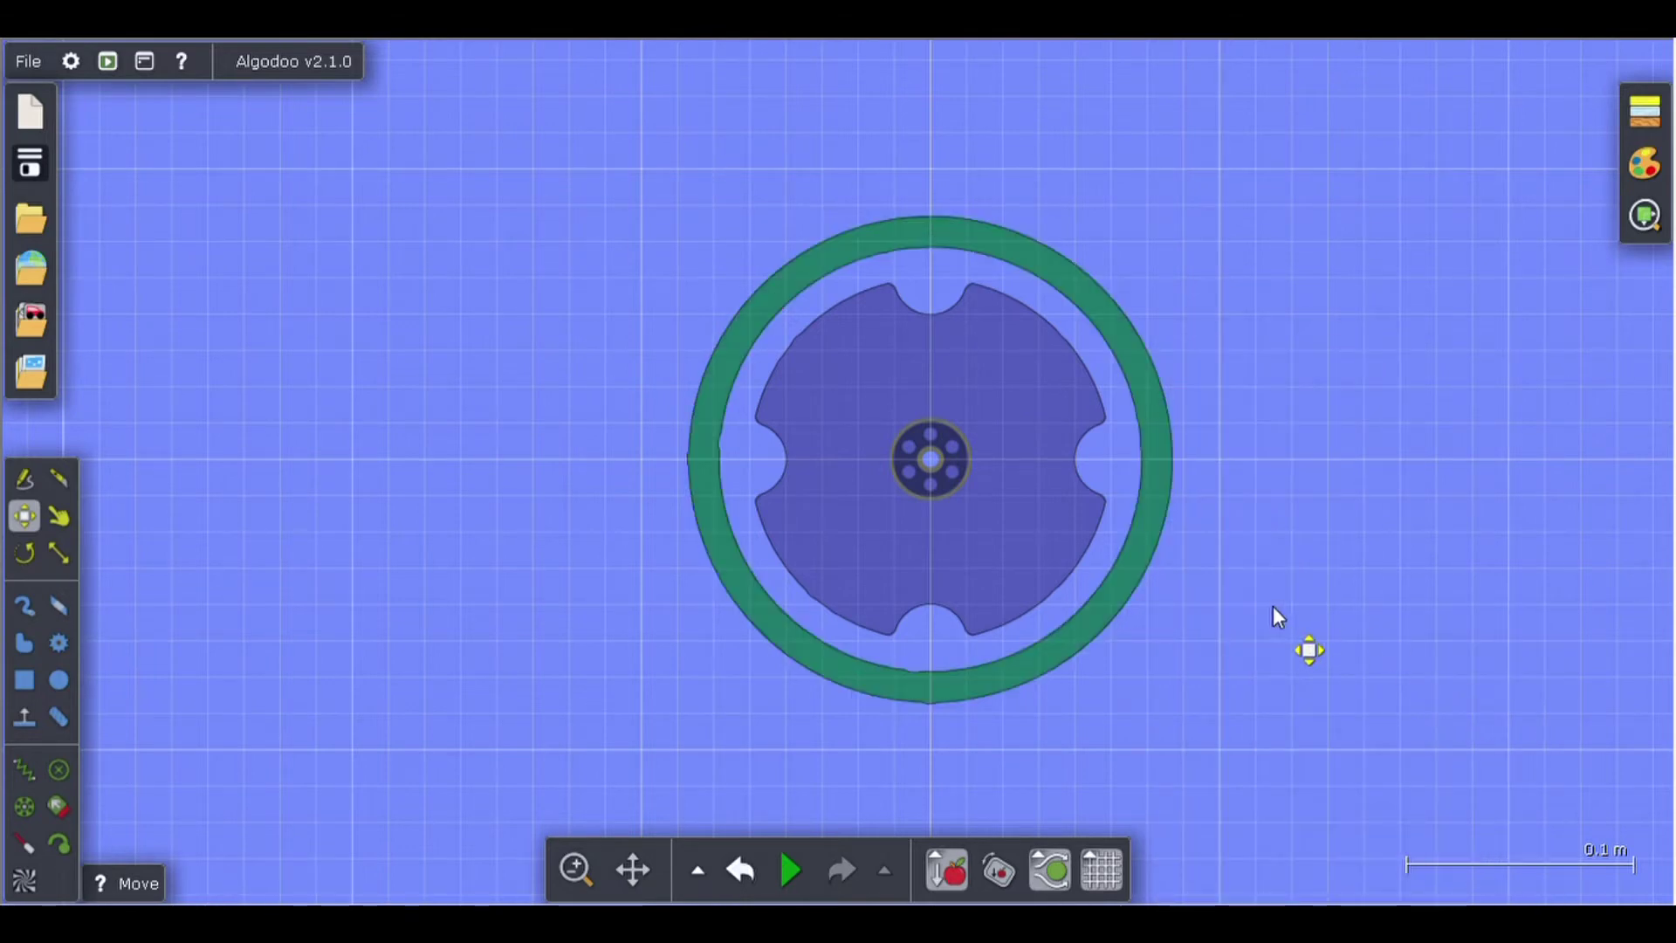
Enable the motor on the notched disc's center axle and set its torque to 50000 Nm.
click(939, 466)
right_click(939, 466)
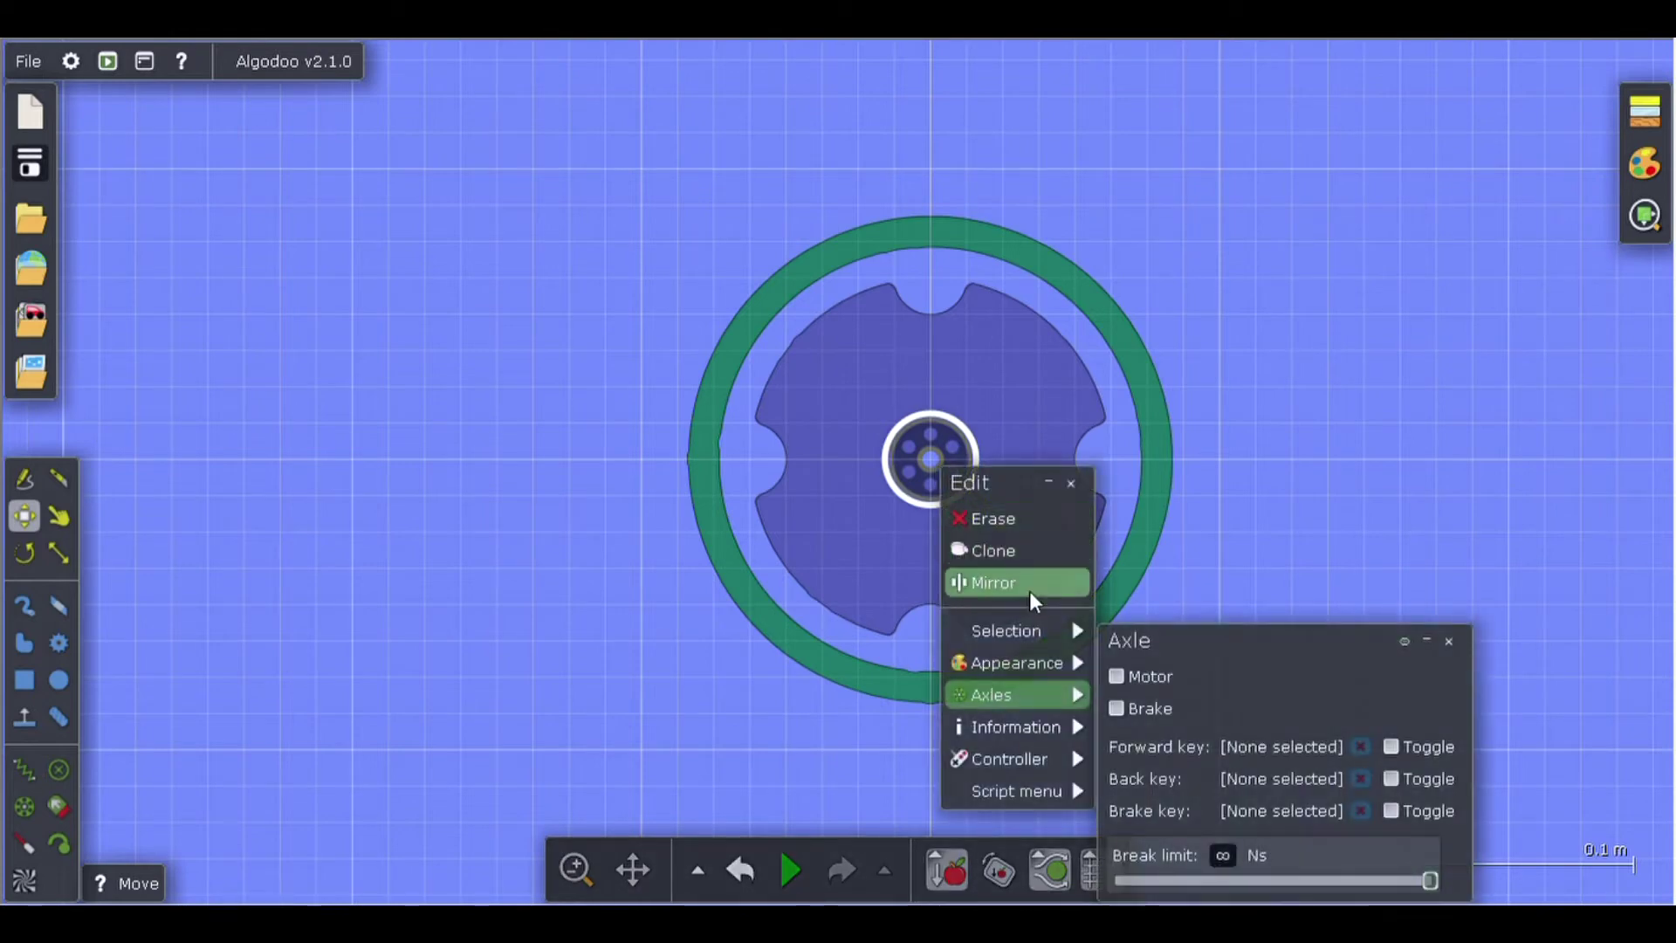
mouse_move(1082, 664)
mouse_move(1045, 704)
click(1124, 683)
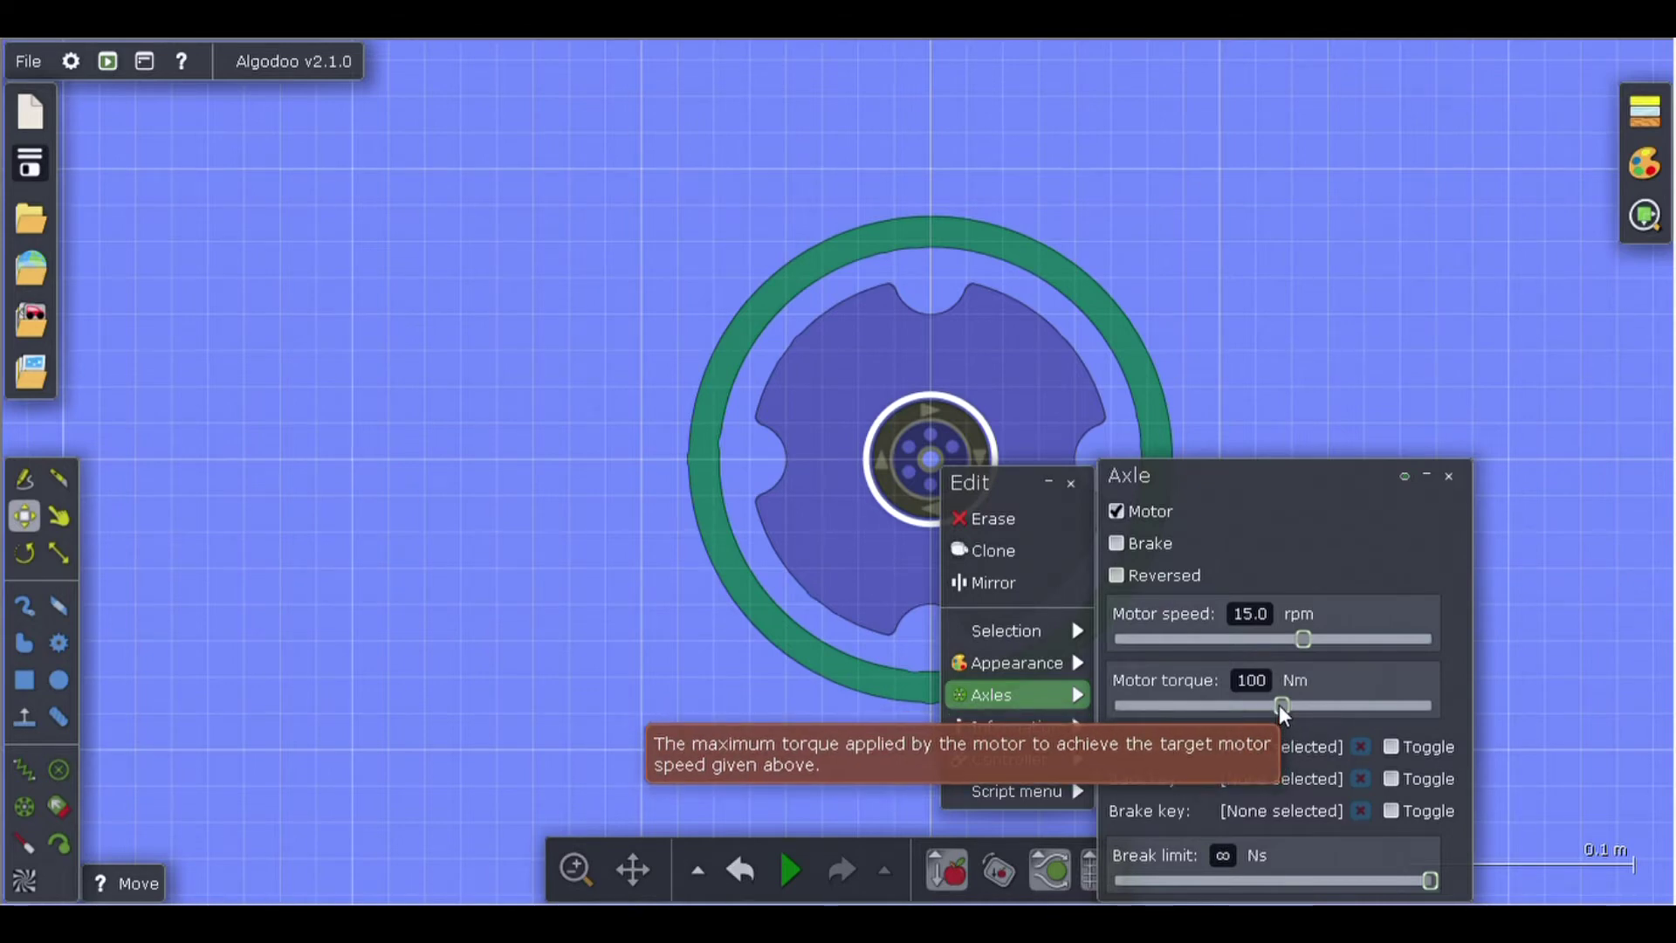
drag(1281, 704, 1486, 715)
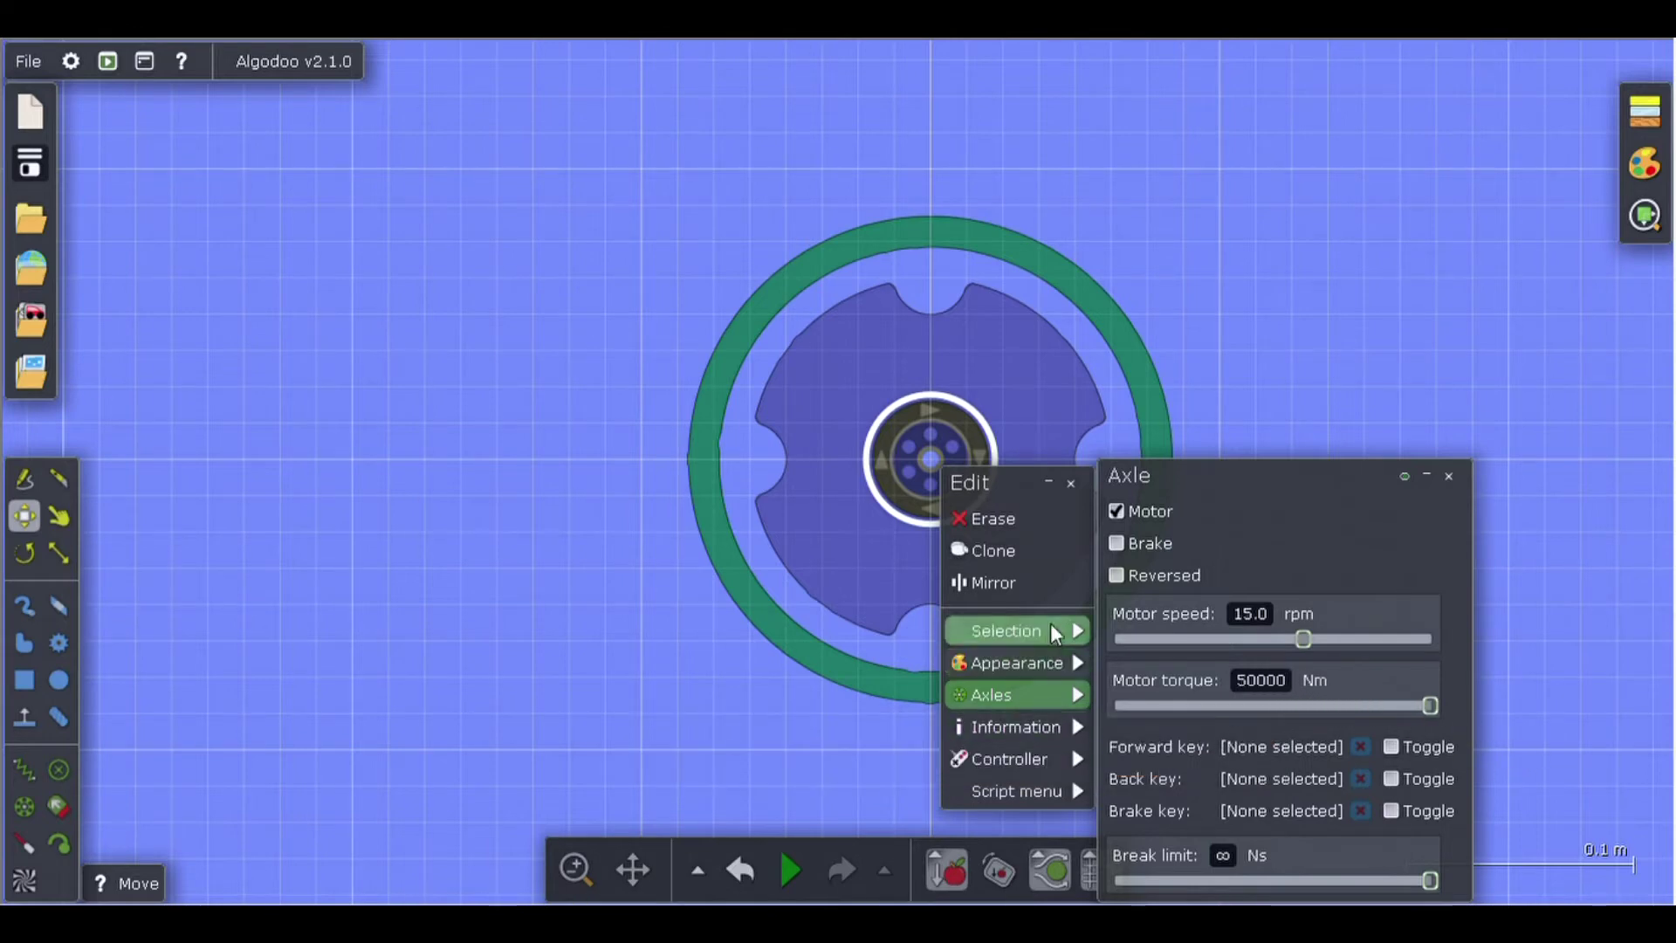
click(1075, 488)
Erase a gap through the top of the green ring with the Eraser at a 0.045 m brush size.
scroll(1044, 491, down, 2)
scroll(976, 312, up, 3)
scroll(976, 313, down, 2)
scroll(946, 647, up, 2)
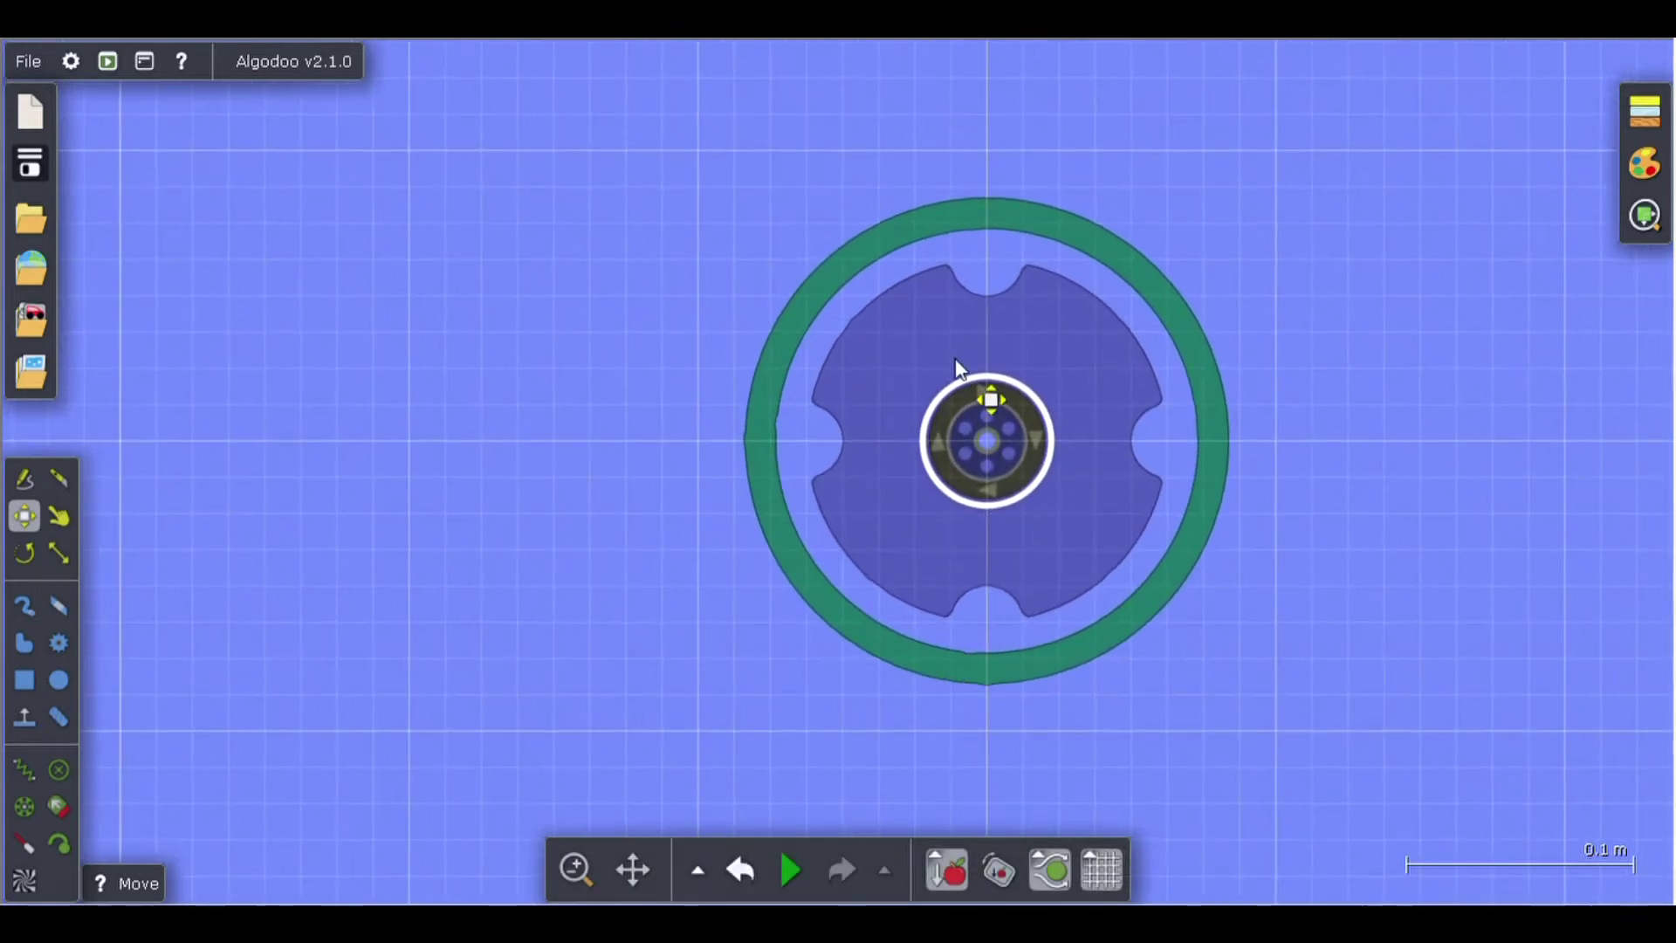
scroll(979, 213, up, 2)
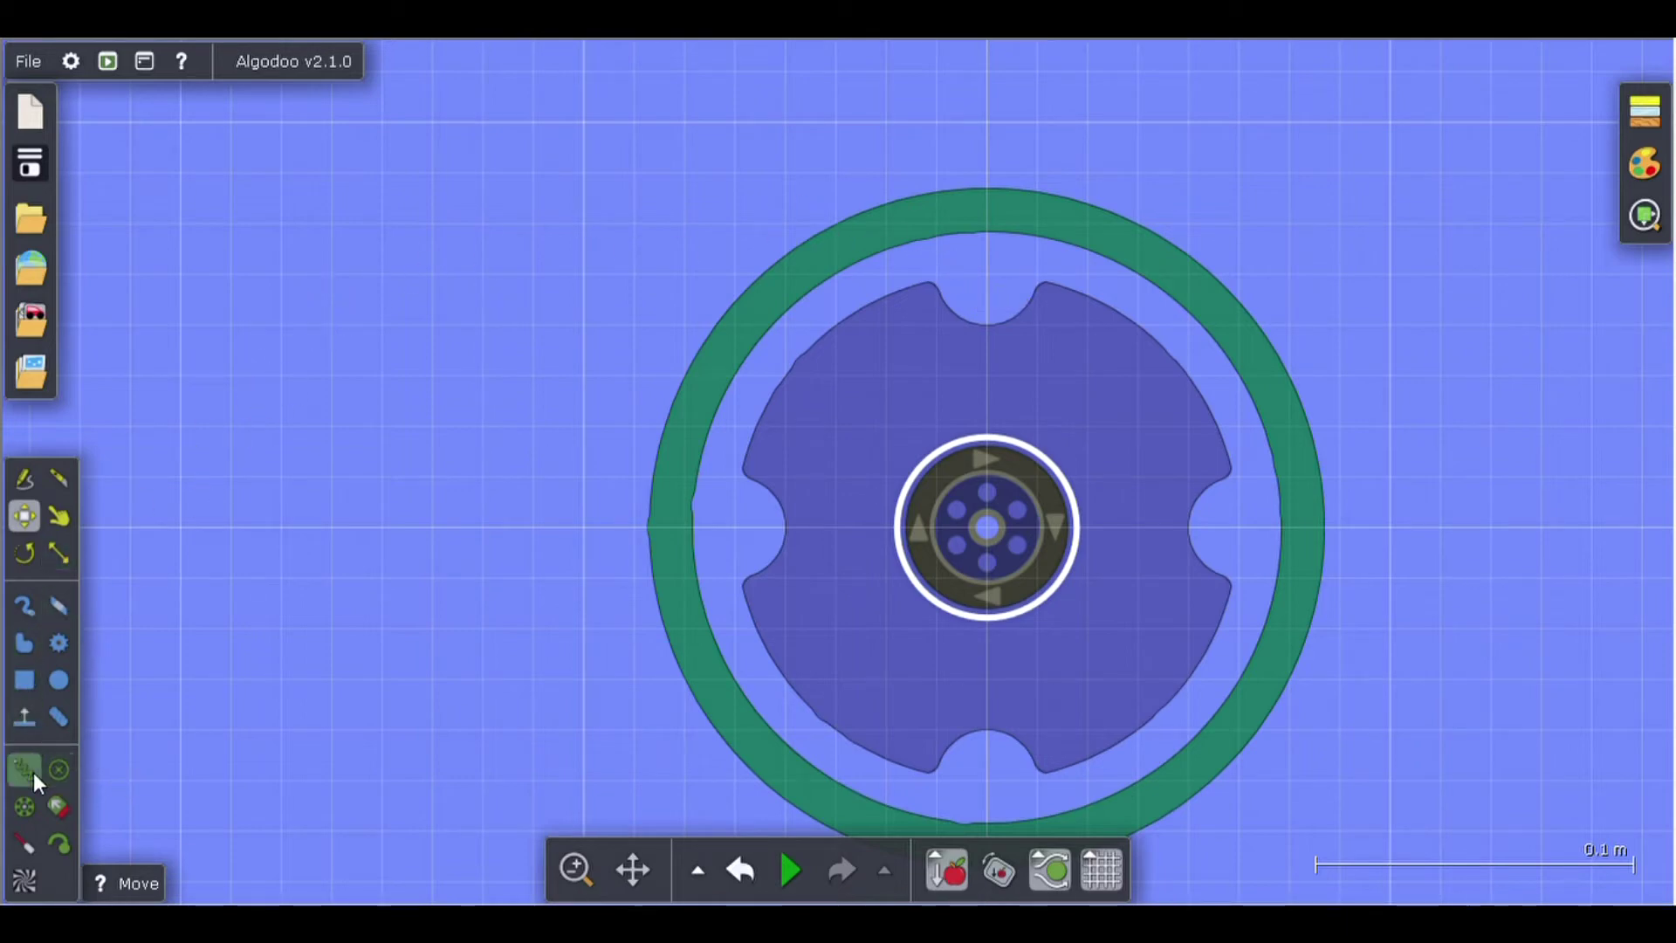
click(58, 604)
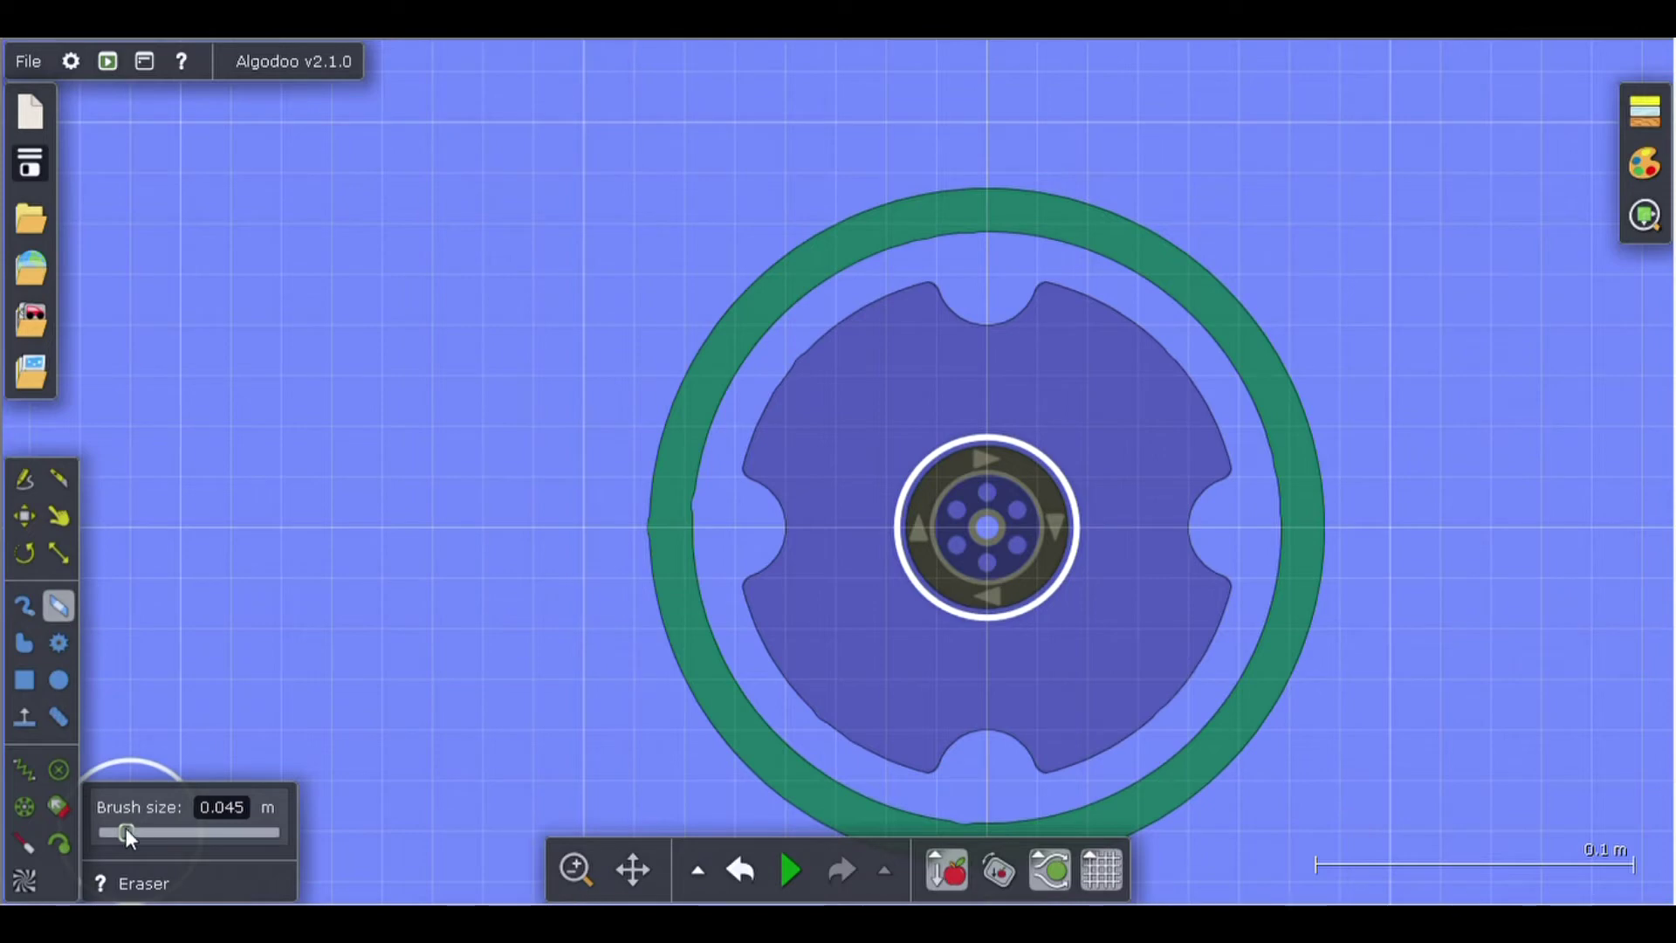
click(208, 824)
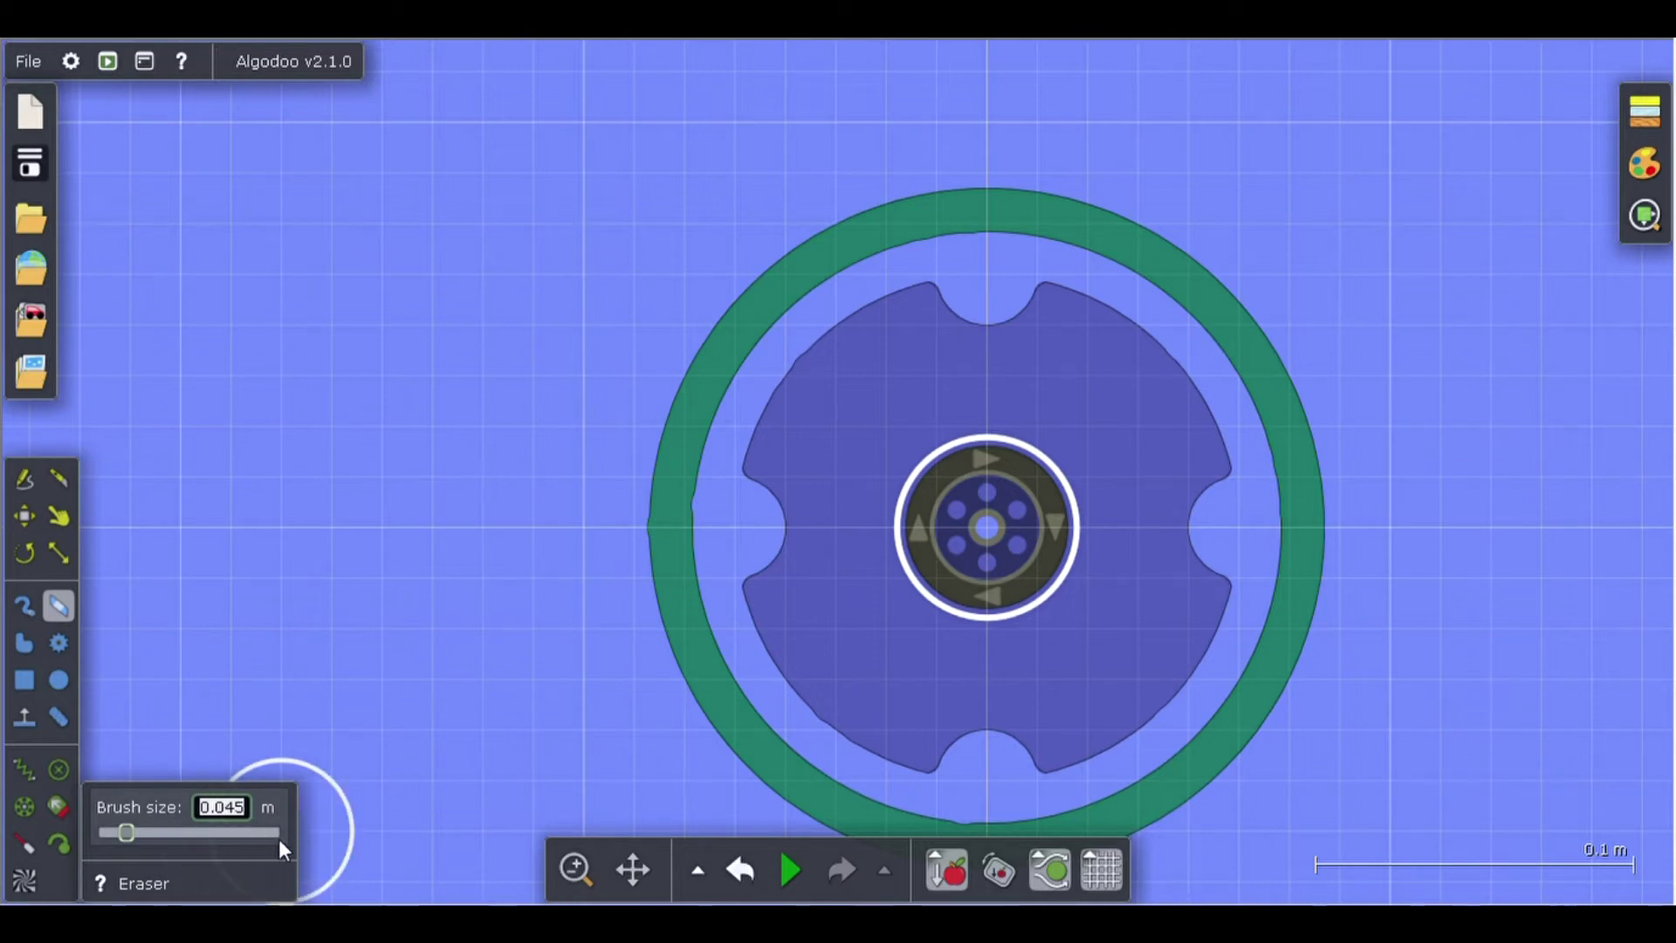
click(260, 826)
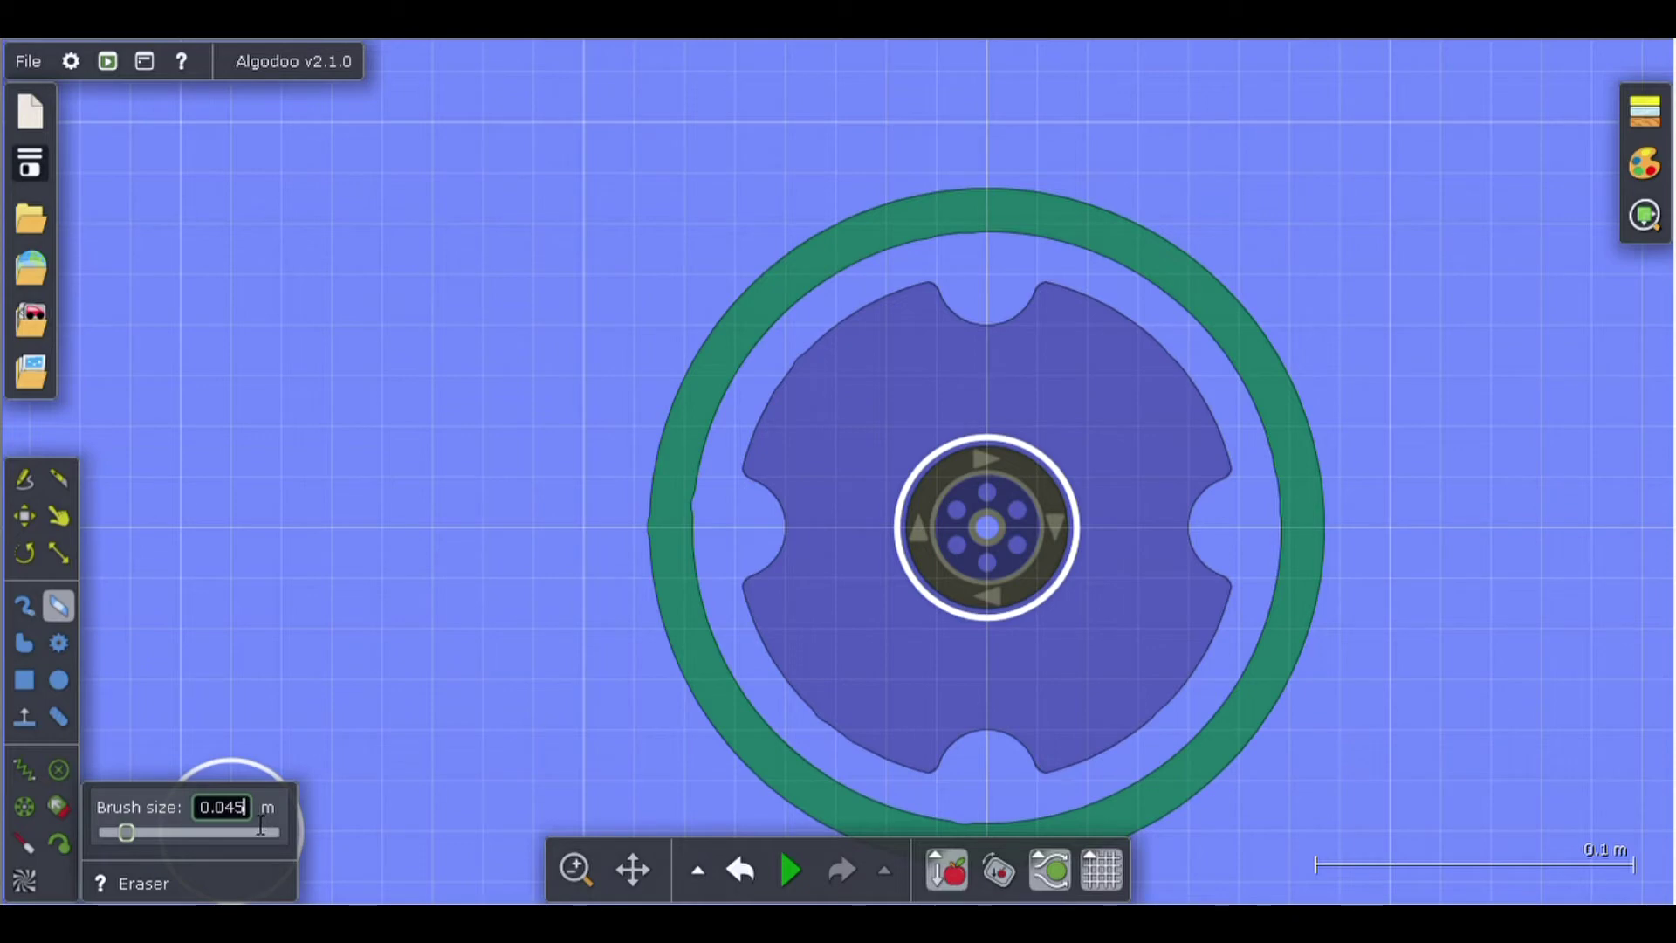
mouse_move(248, 808)
mouse_down()
mouse_move(223, 810)
mouse_move(267, 814)
mouse_move(177, 808)
mouse_up()
click(252, 822)
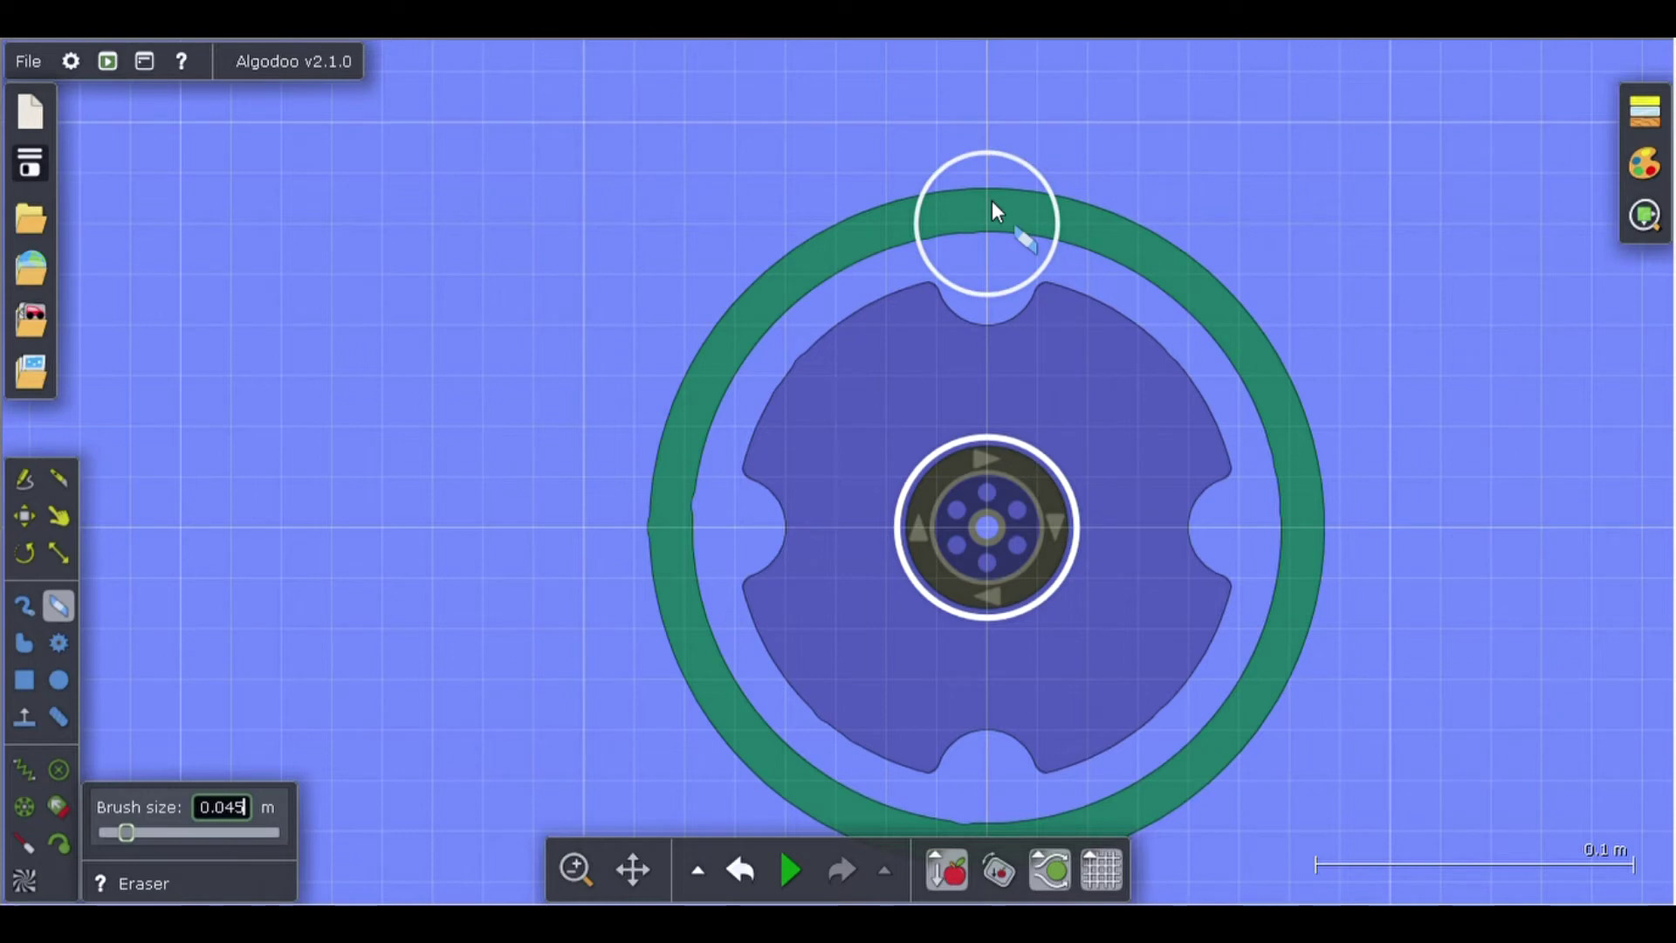
drag(993, 204, 1002, 133)
Erase a matching gap through the bottom of the green ring, splitting it into two arcs.
scroll(995, 318, down, 5)
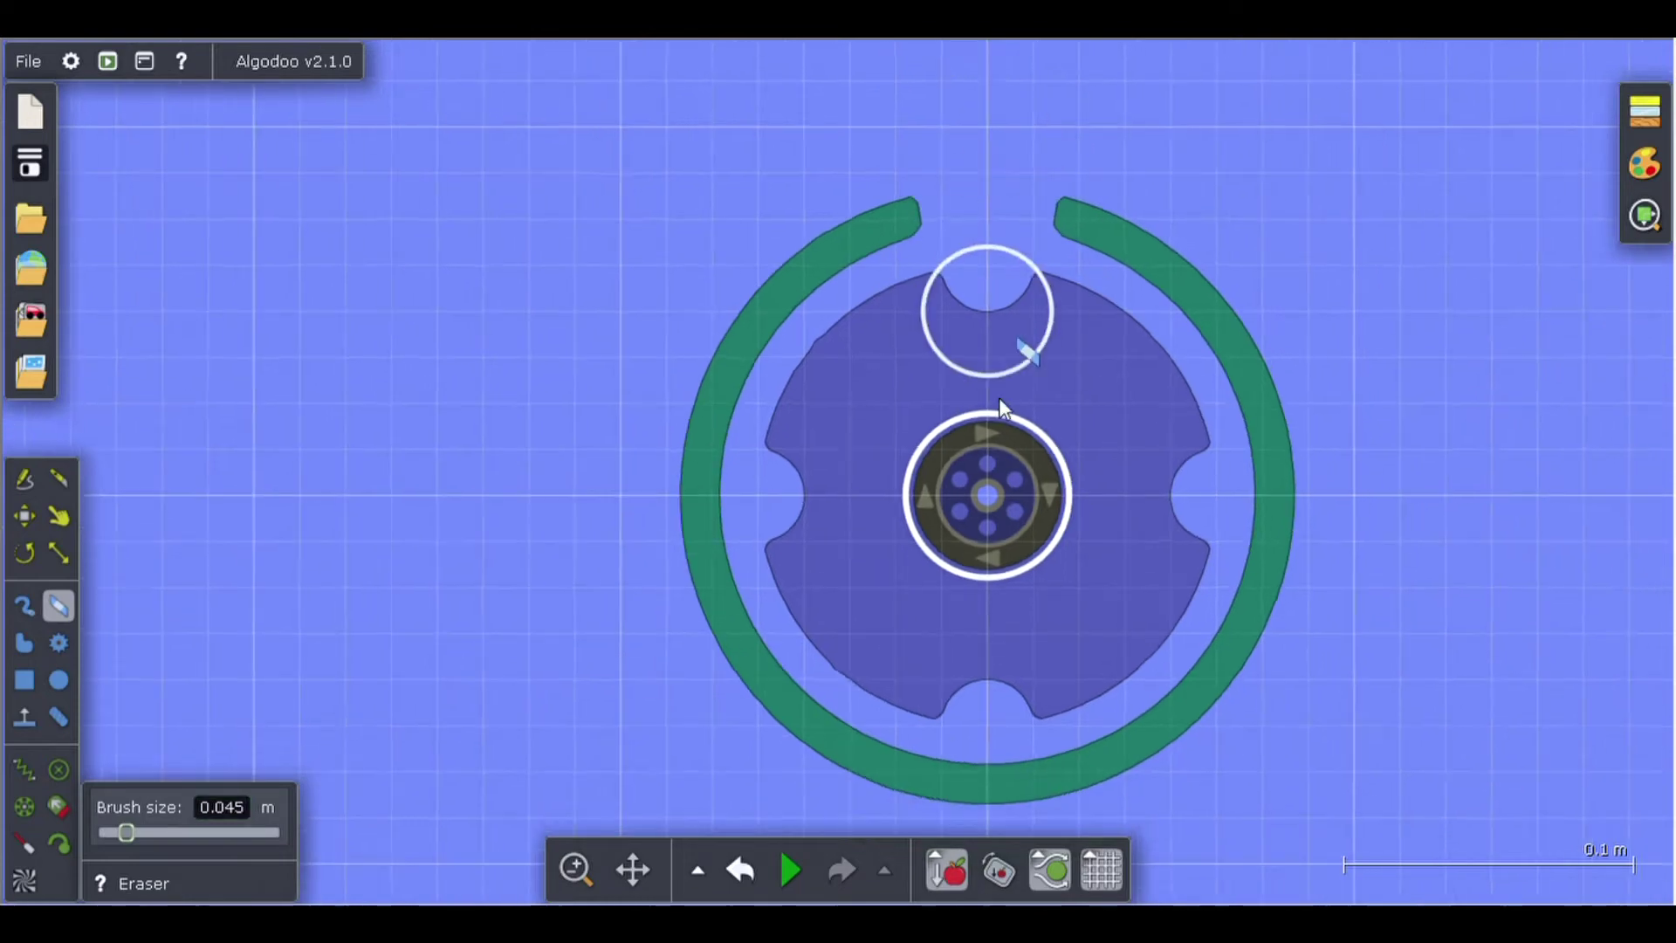
scroll(969, 663, up, 5)
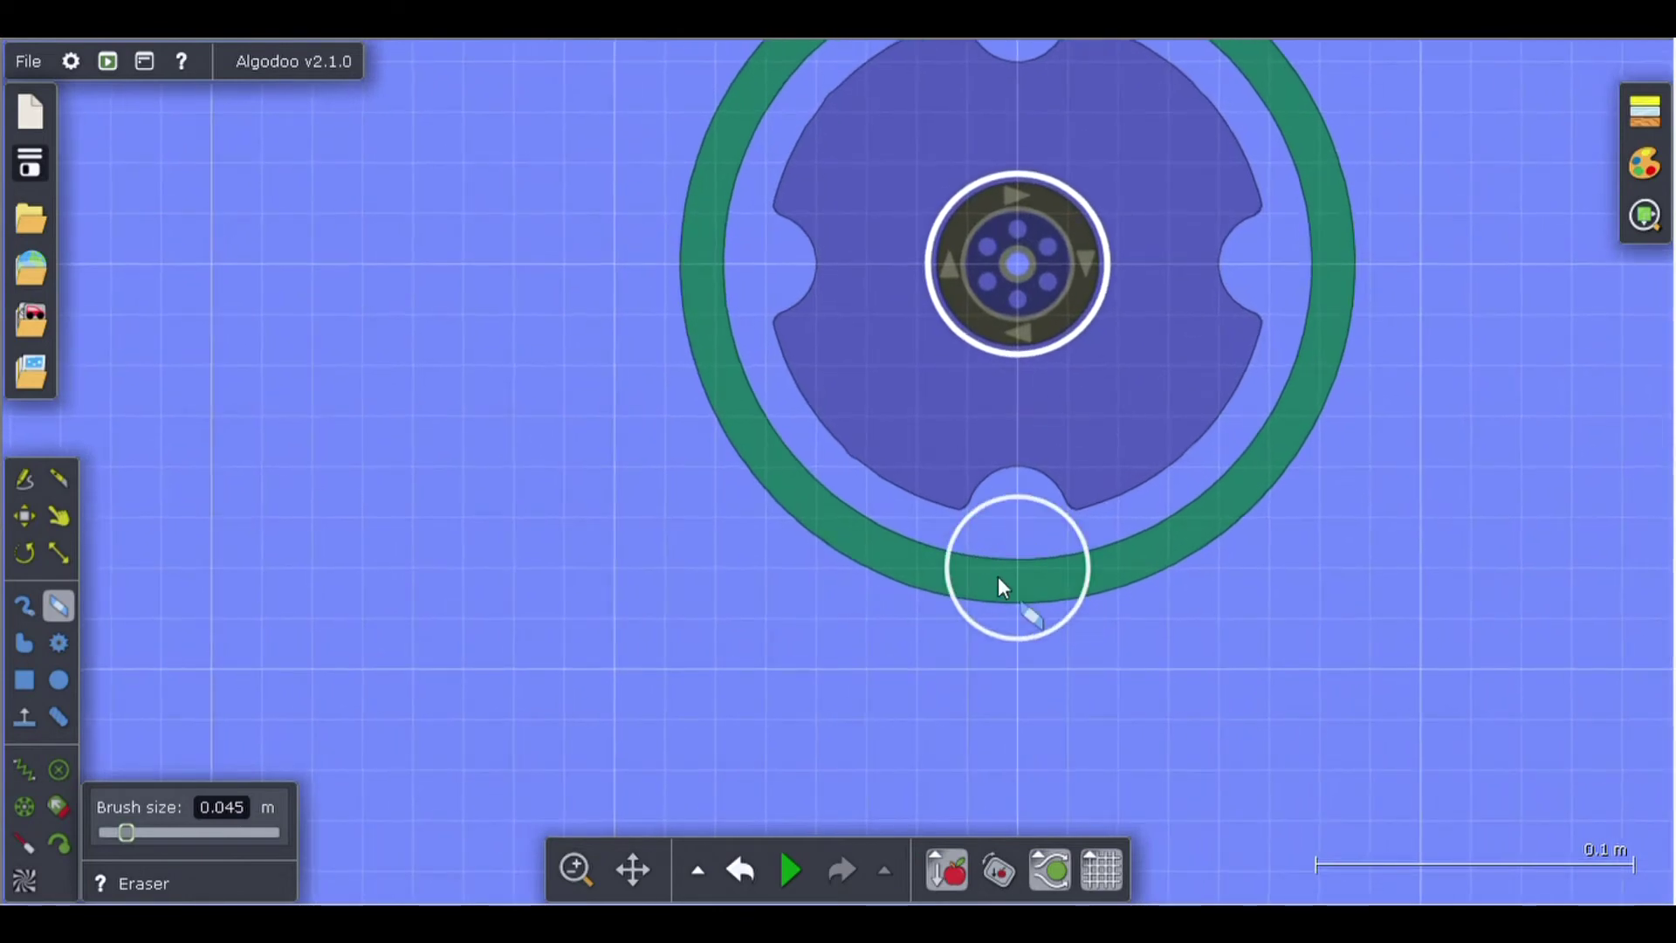
drag(1001, 578, 1018, 730)
scroll(1016, 725, down, 3)
scroll(1091, 555, up, 2)
scroll(1047, 419, down, 8)
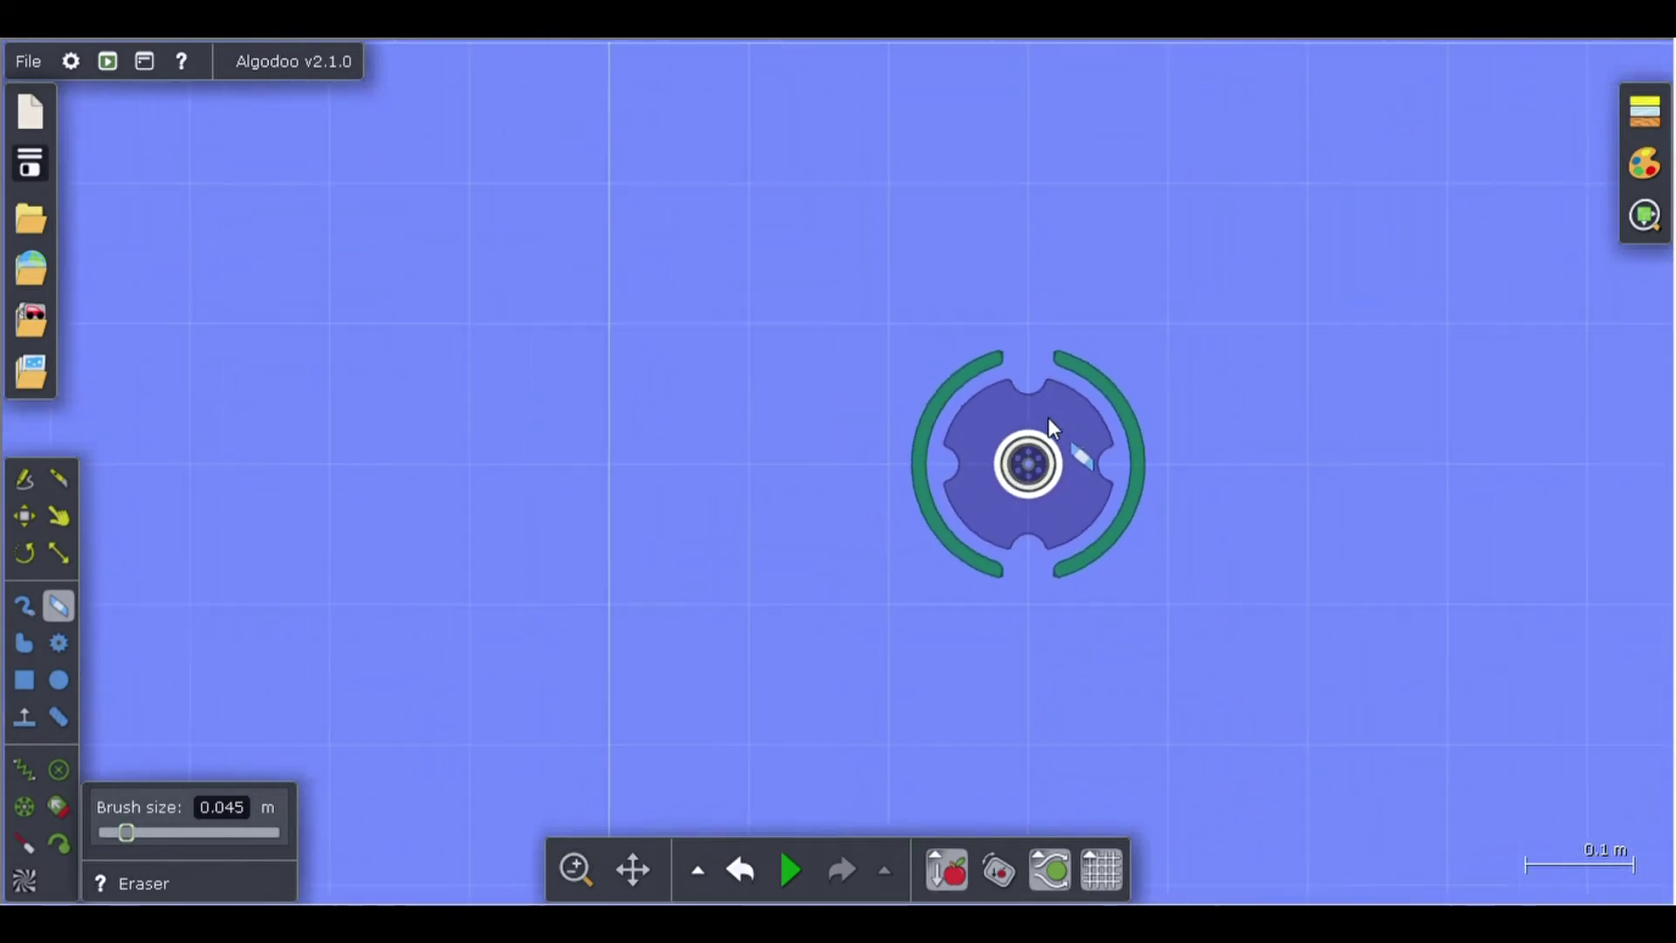
scroll(1041, 434, up, 8)
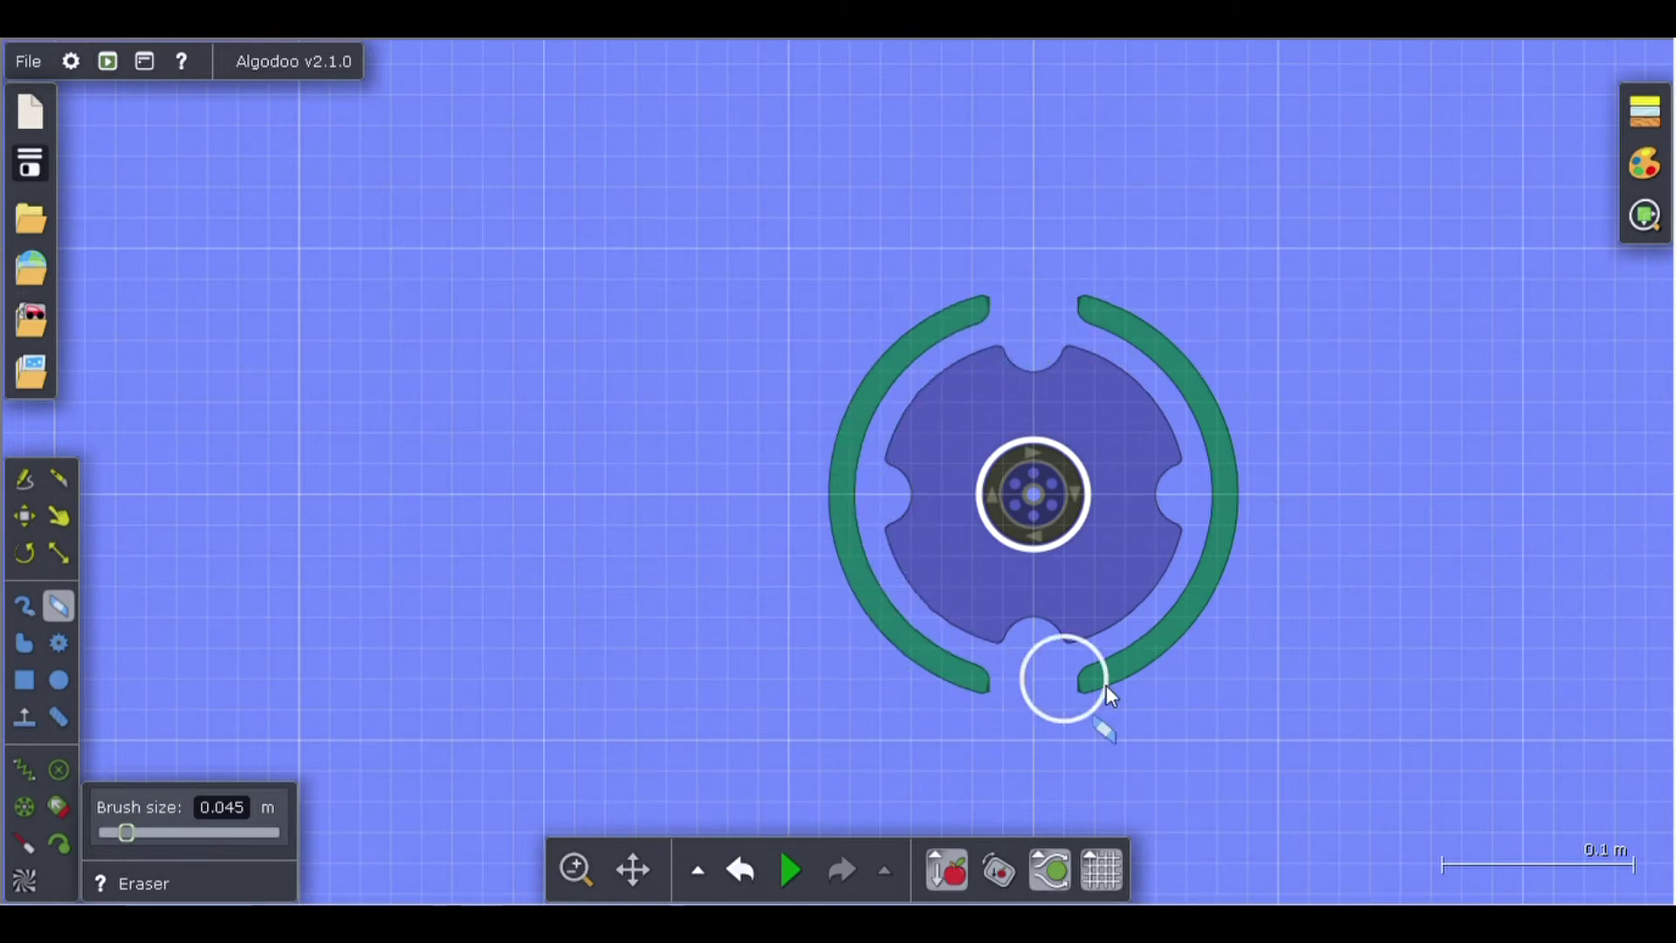
scroll(1110, 365, down, 10)
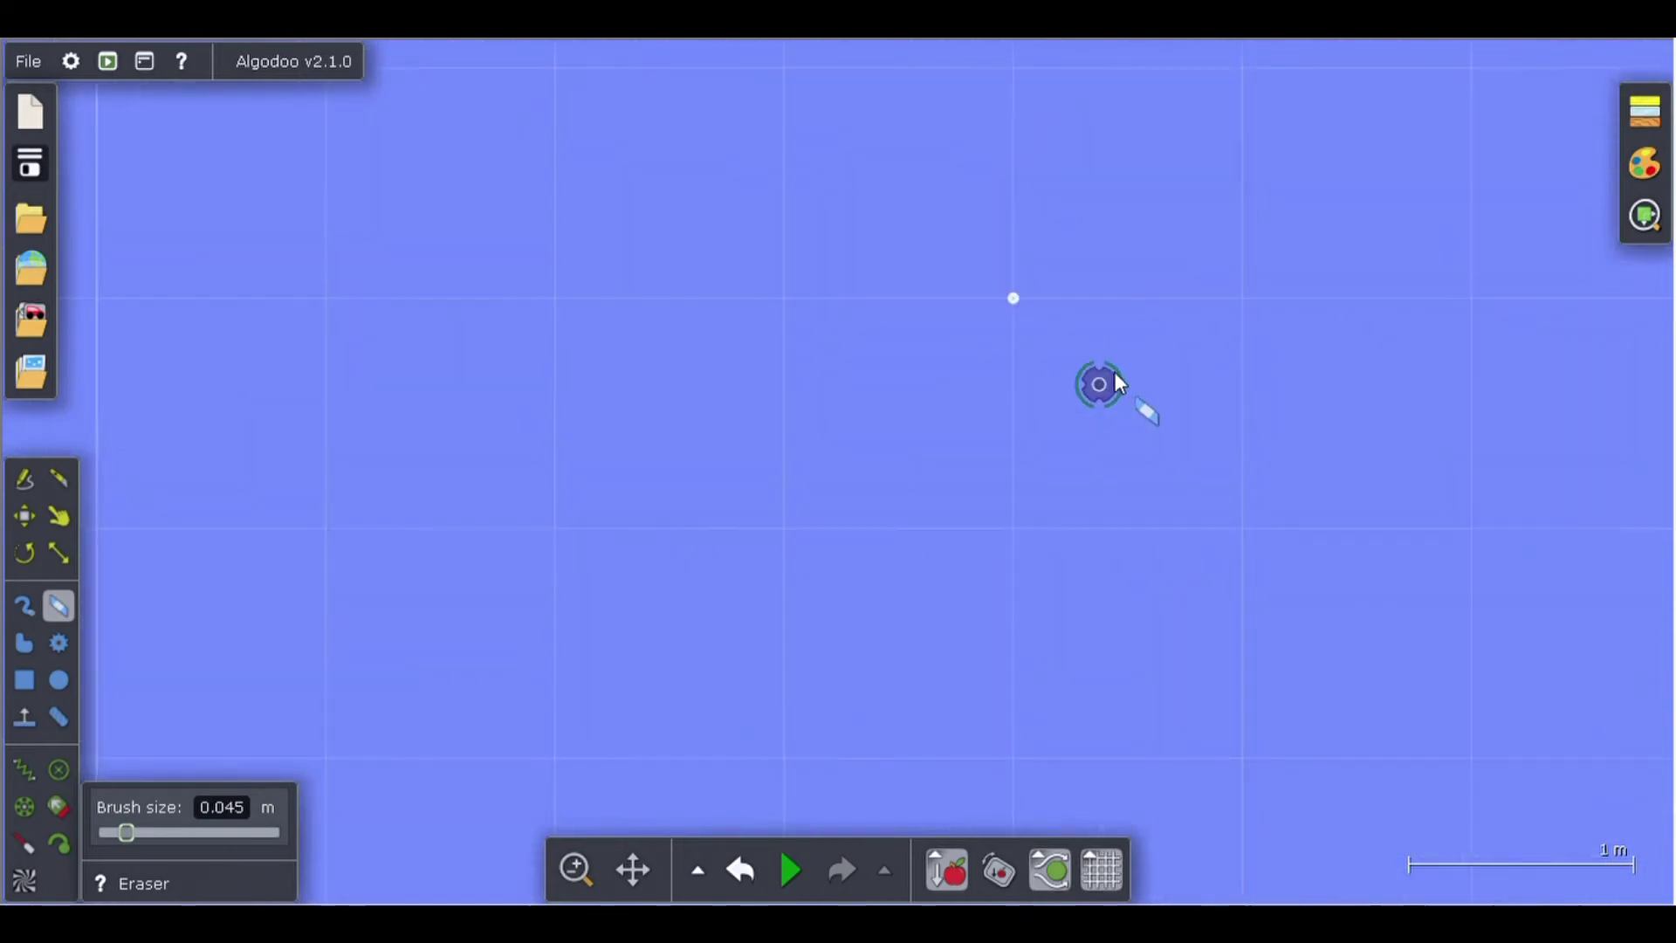
scroll(1012, 494, up, 4)
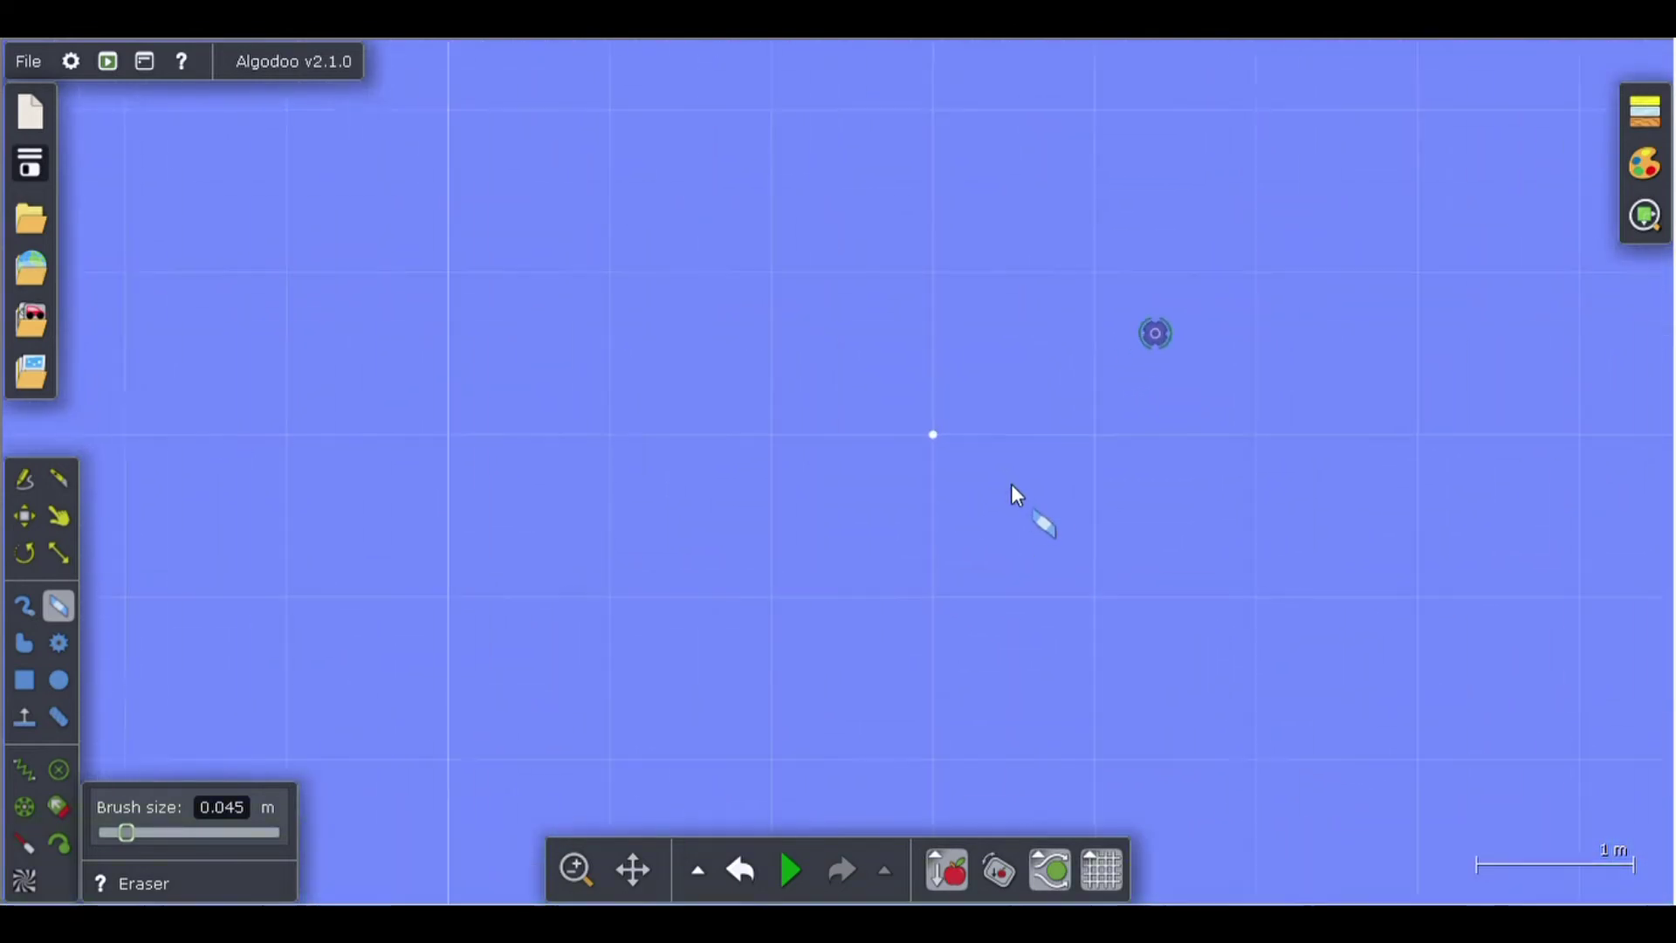
scroll(1264, 270, up, 2)
scroll(1223, 180, up, 2)
scroll(1226, 166, down, 3)
scroll(1227, 174, up, 5)
scroll(1234, 266, down, 2)
scroll(1234, 139, up, 3)
scroll(1235, 149, down, 3)
scroll(1223, 103, up, 3)
scroll(1222, 101, up, 2)
scroll(1231, 139, down, 1)
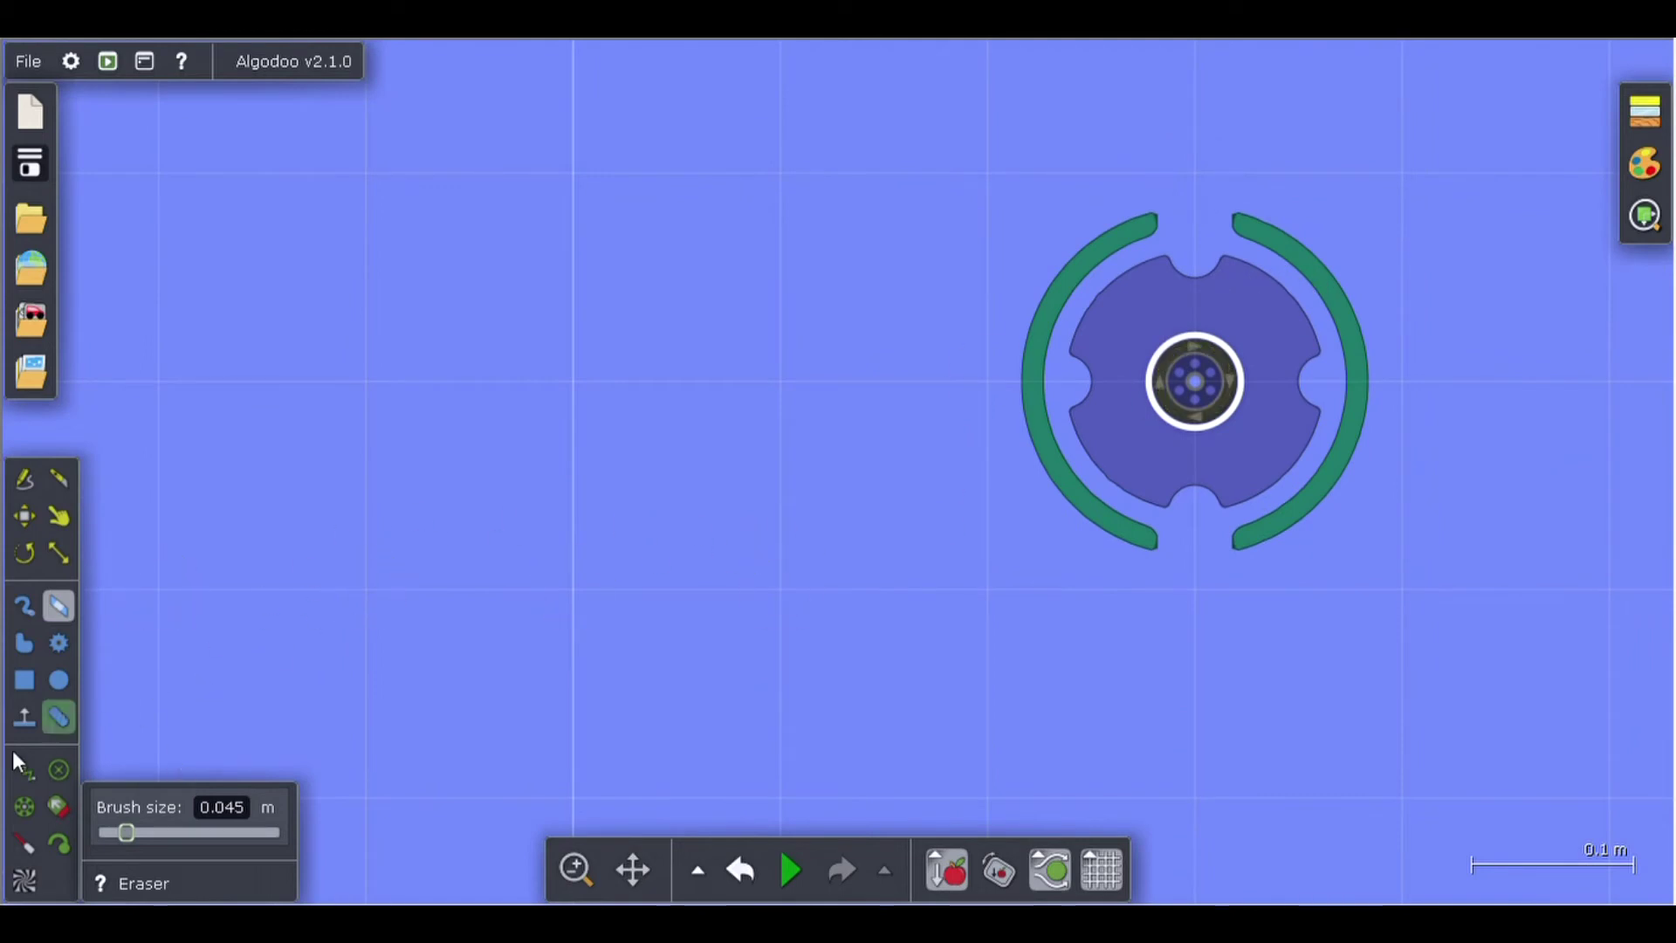
Start the simulation and draw a small circle at the ring's upper gap so it drops onto the rotating disc.
click(58, 681)
click(832, 342)
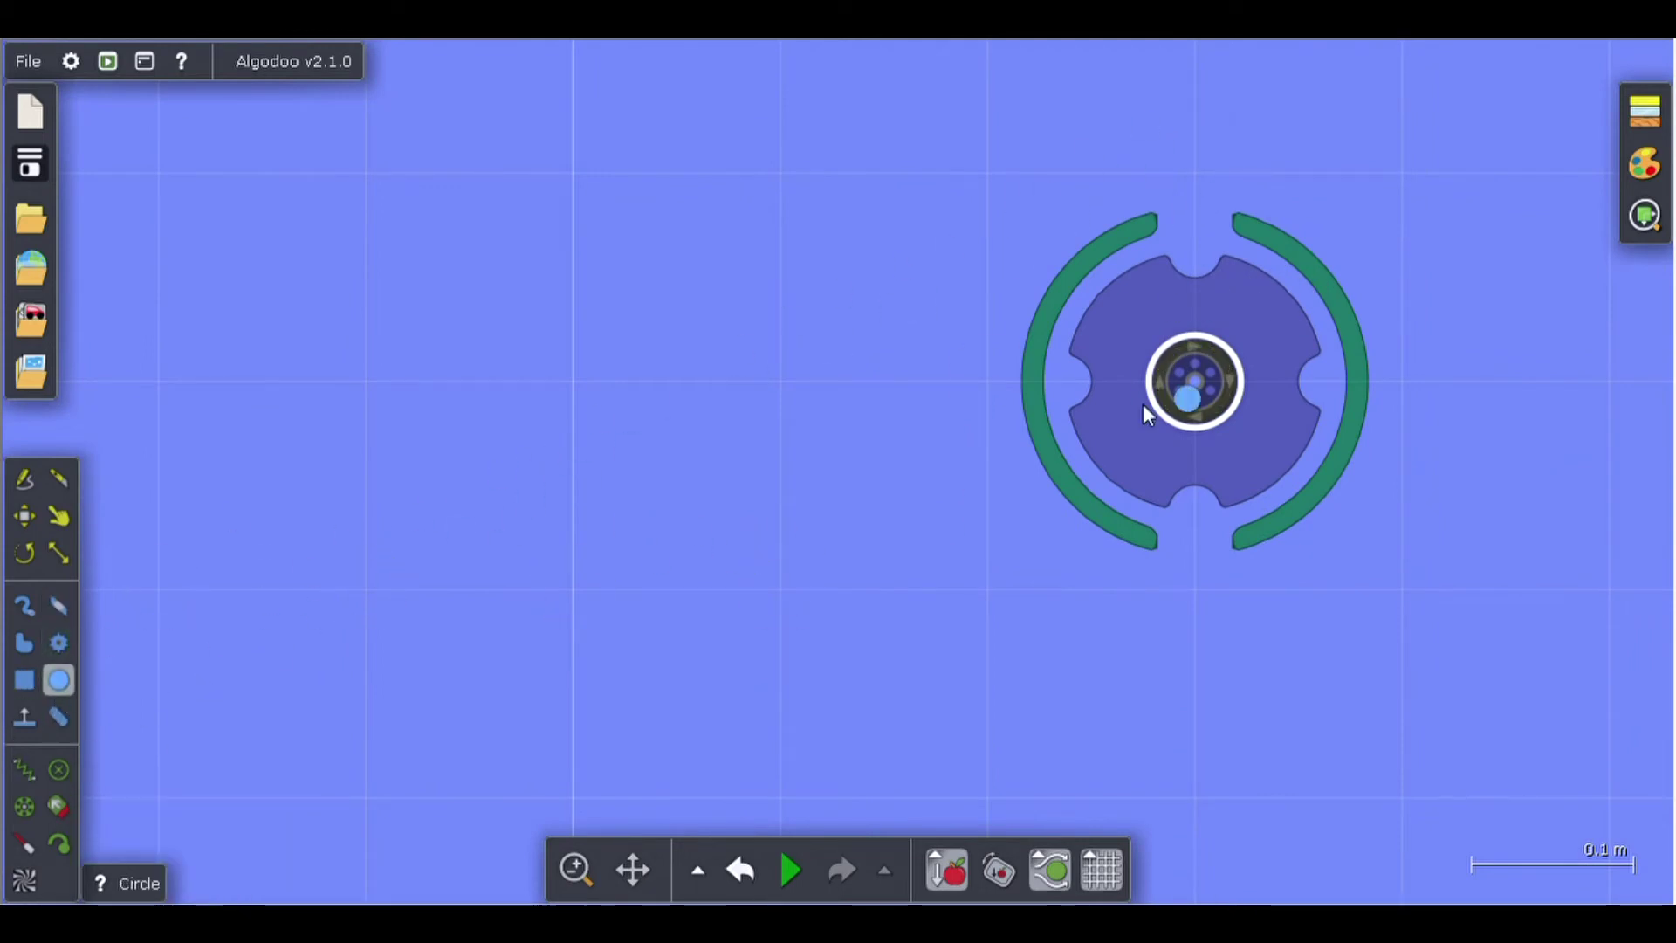
click(791, 869)
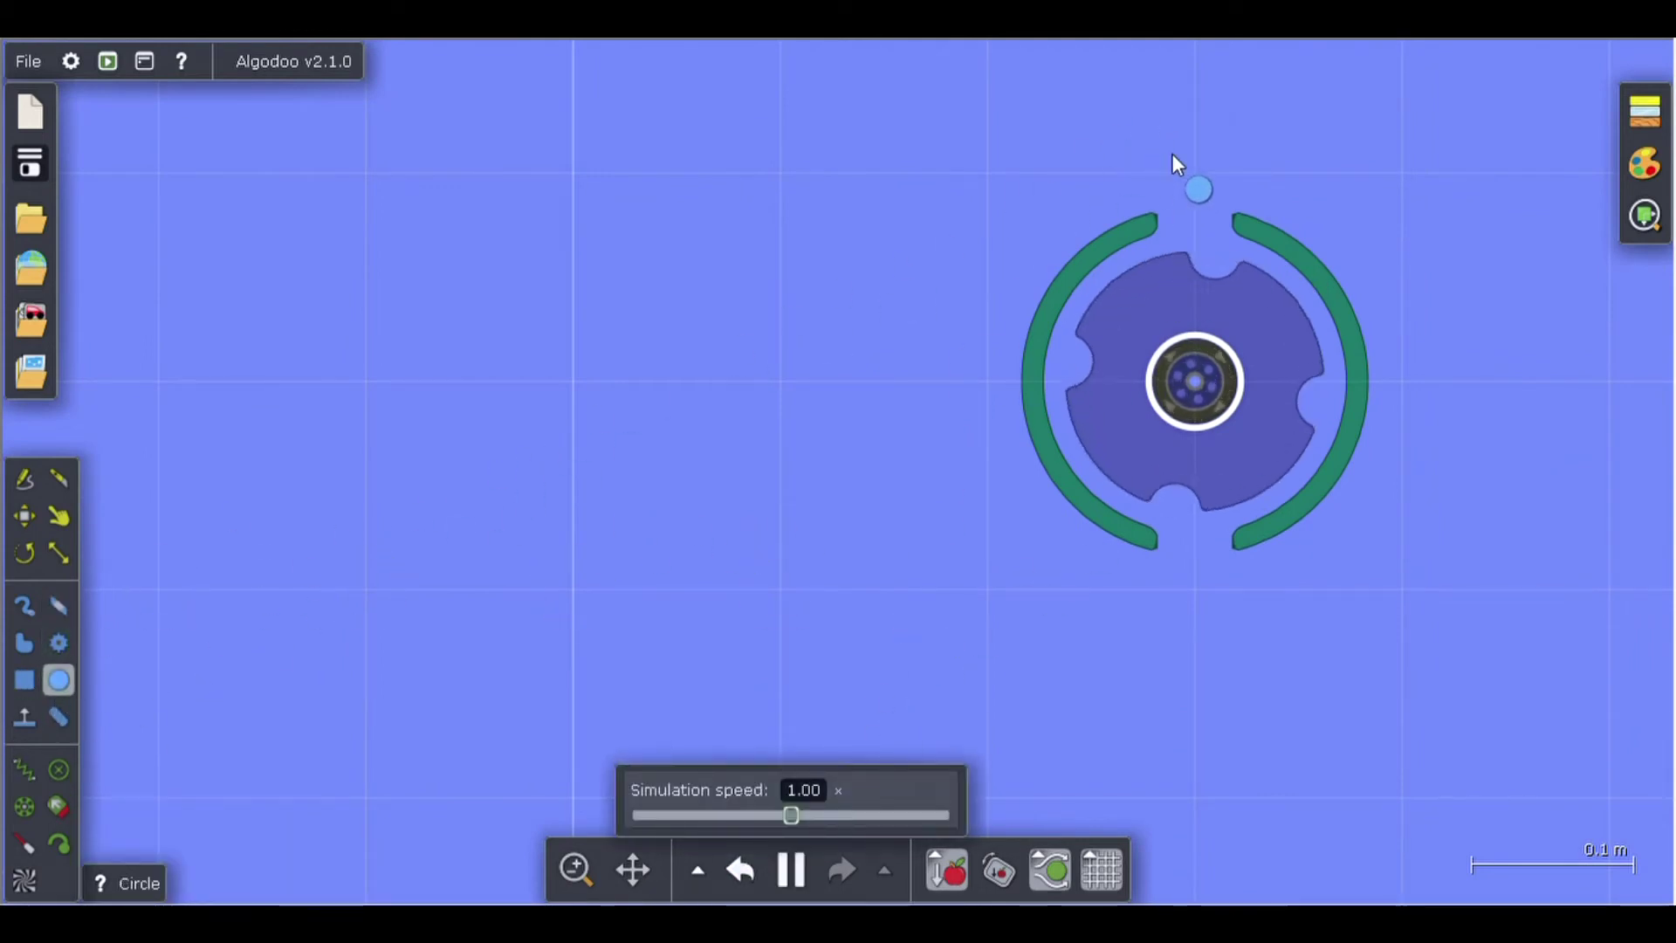
drag(1197, 187, 1212, 254)
scroll(1203, 185, up, 3)
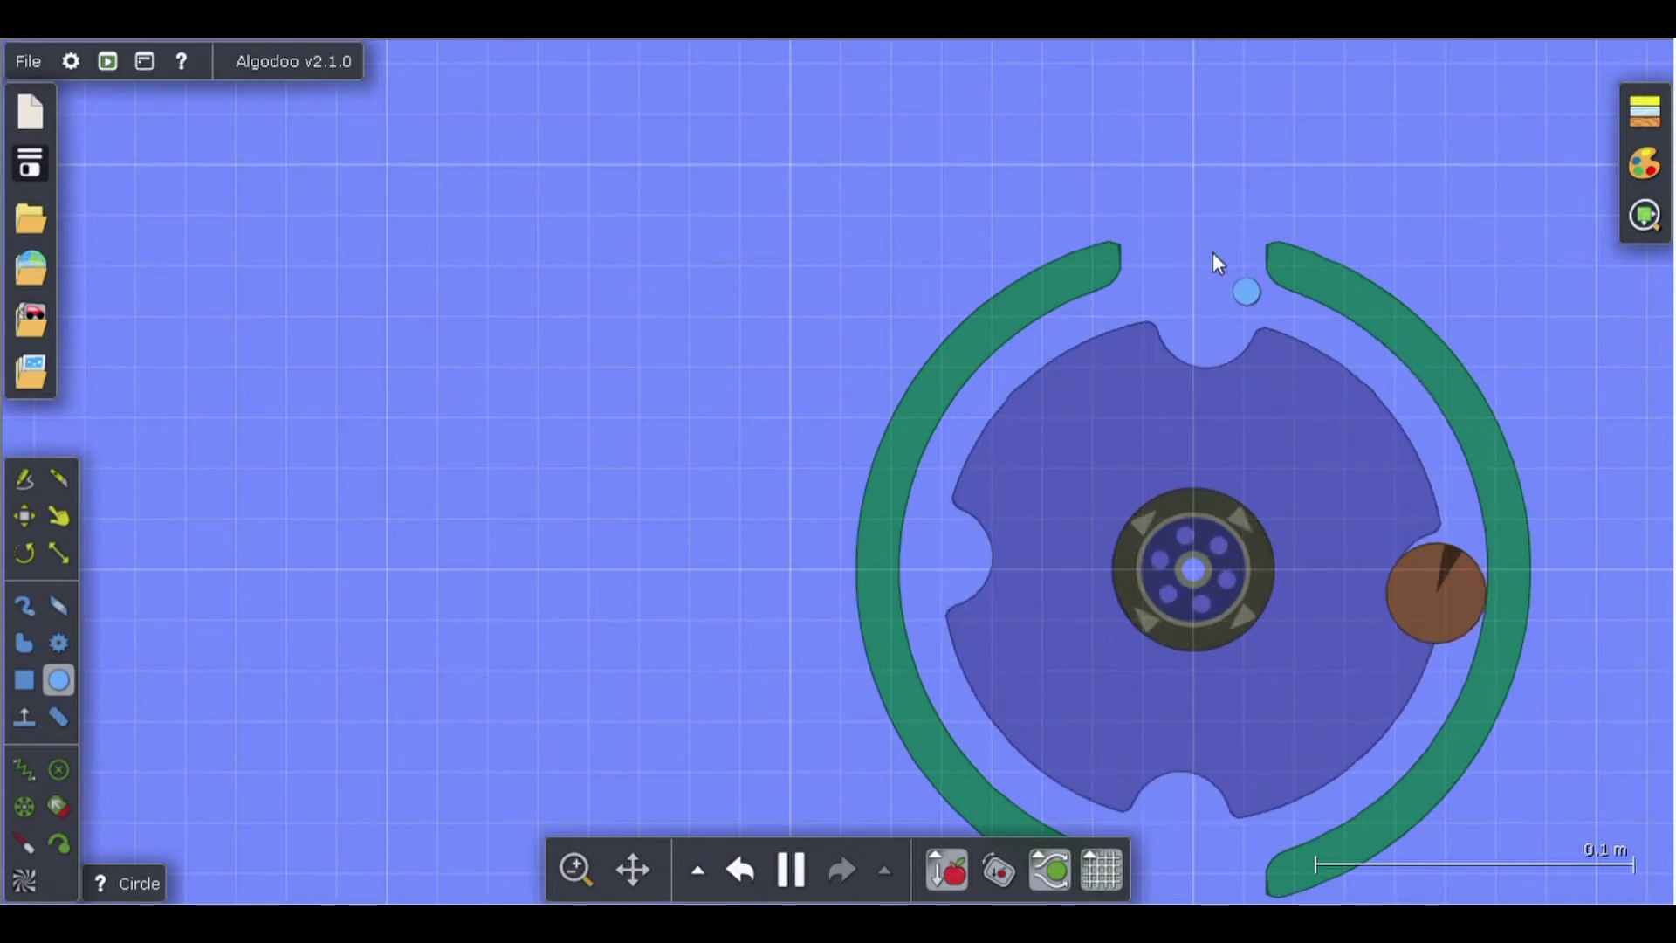
Follow the released ball out of the ring down to the ground and return to the rotating disc.
scroll(1211, 288, down, 8)
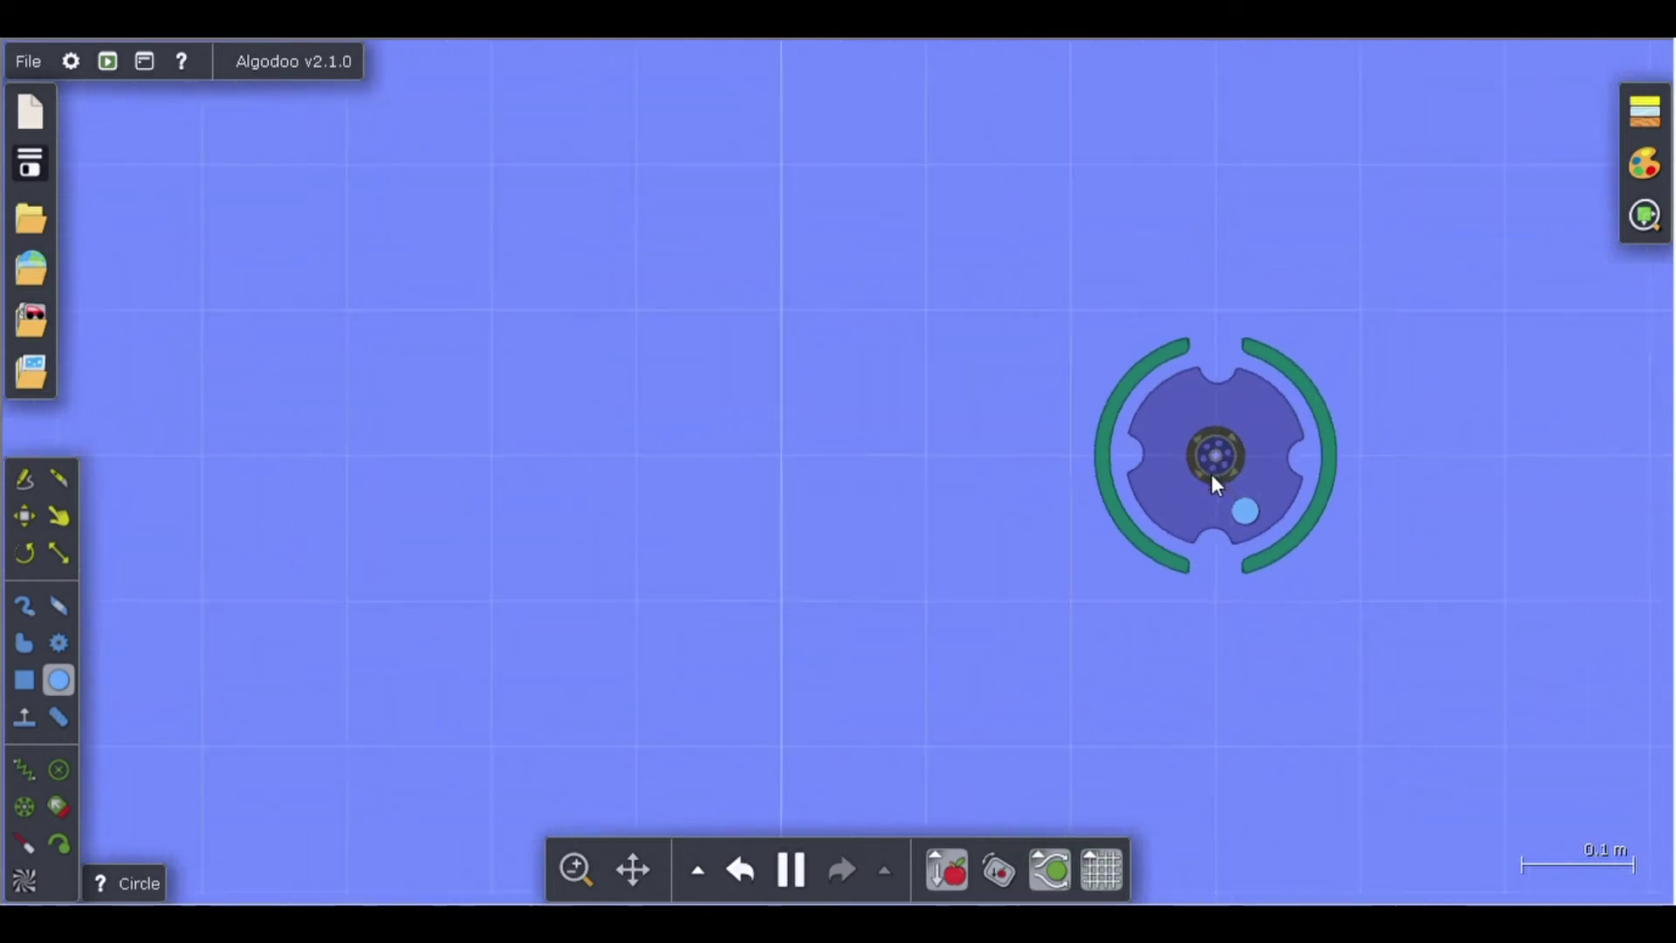
scroll(1218, 498, down, 6)
scroll(1196, 751, up, 3)
scroll(1209, 536, up, 8)
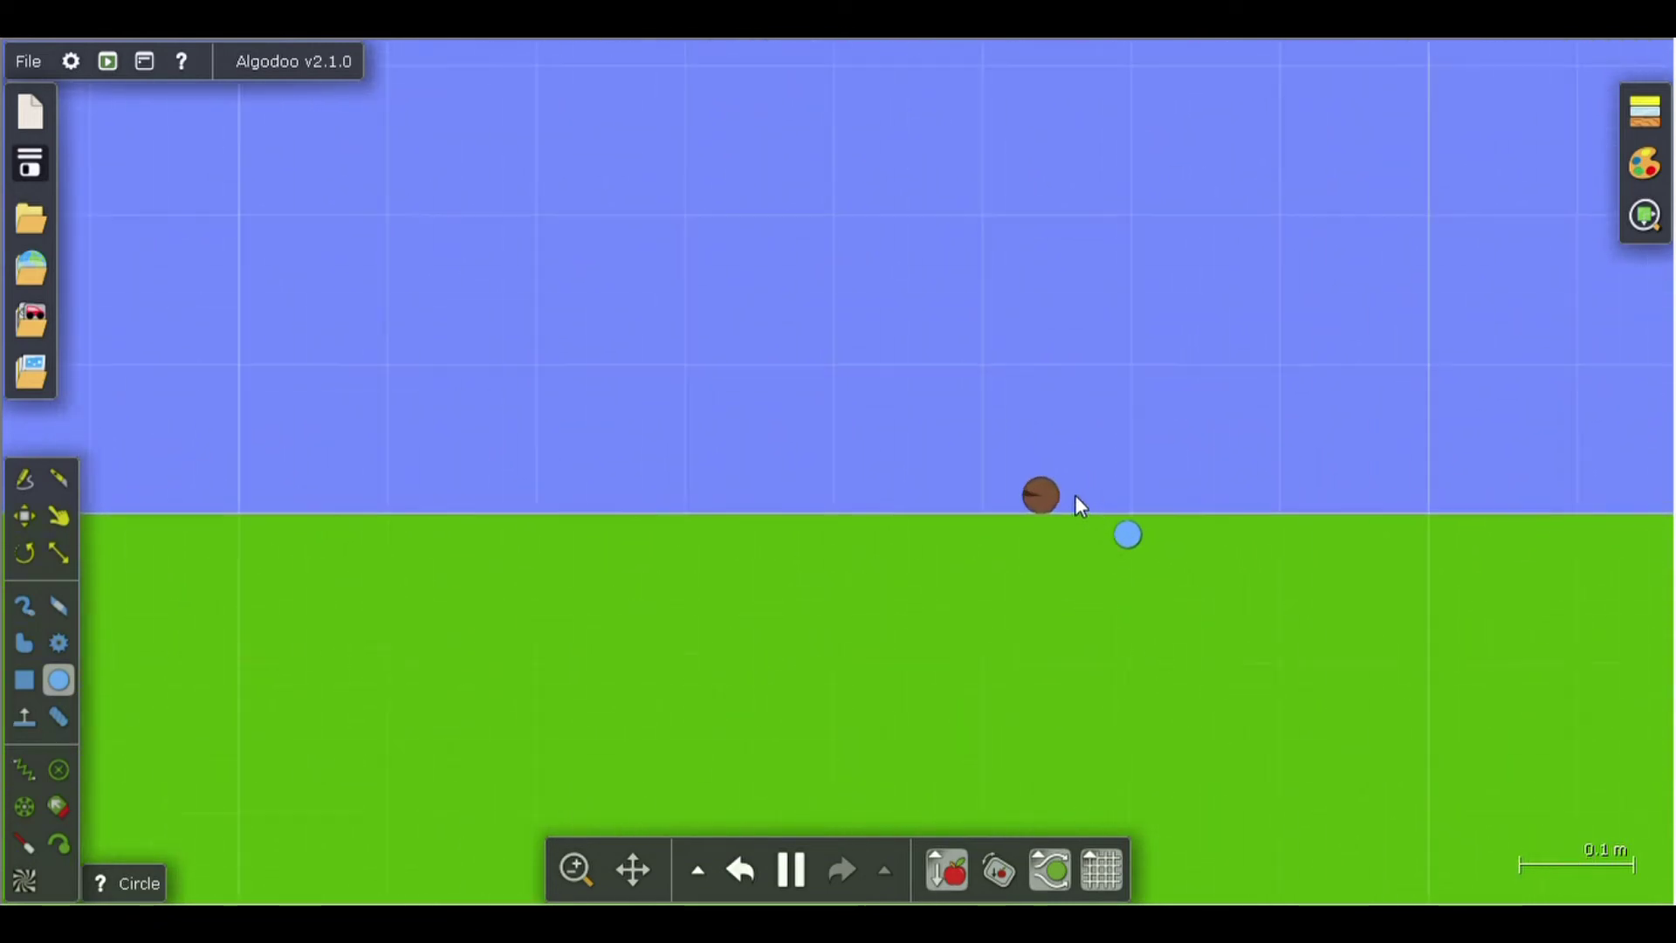
scroll(920, 505, down, 8)
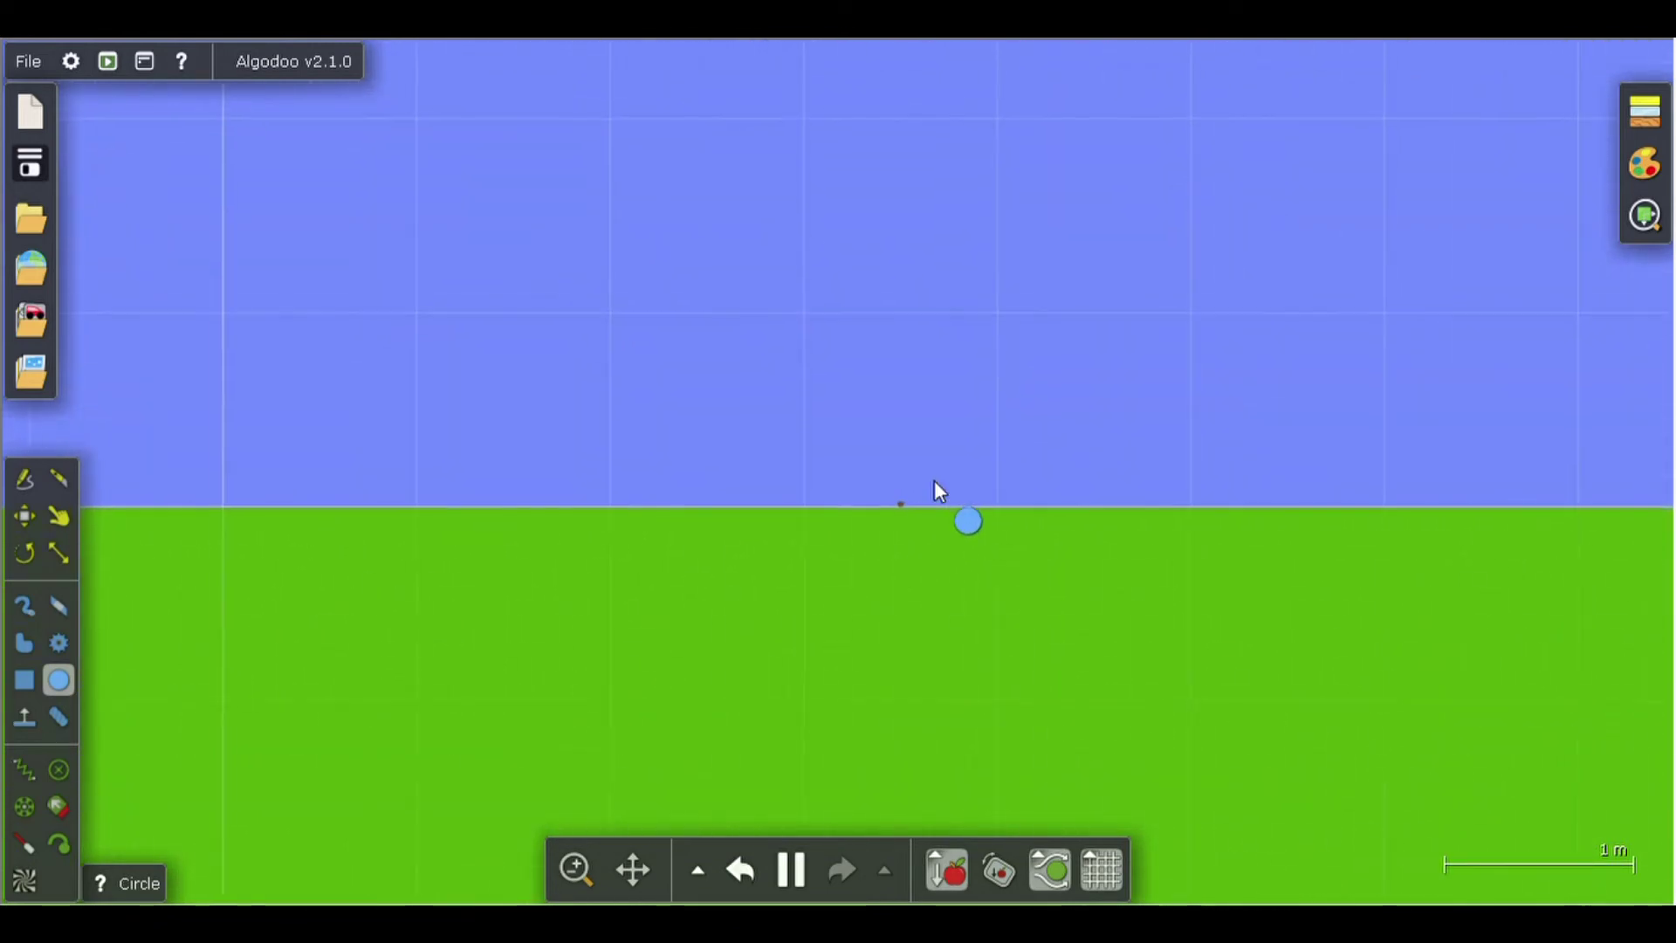
scroll(938, 480, down, 2)
scroll(995, 307, up, 5)
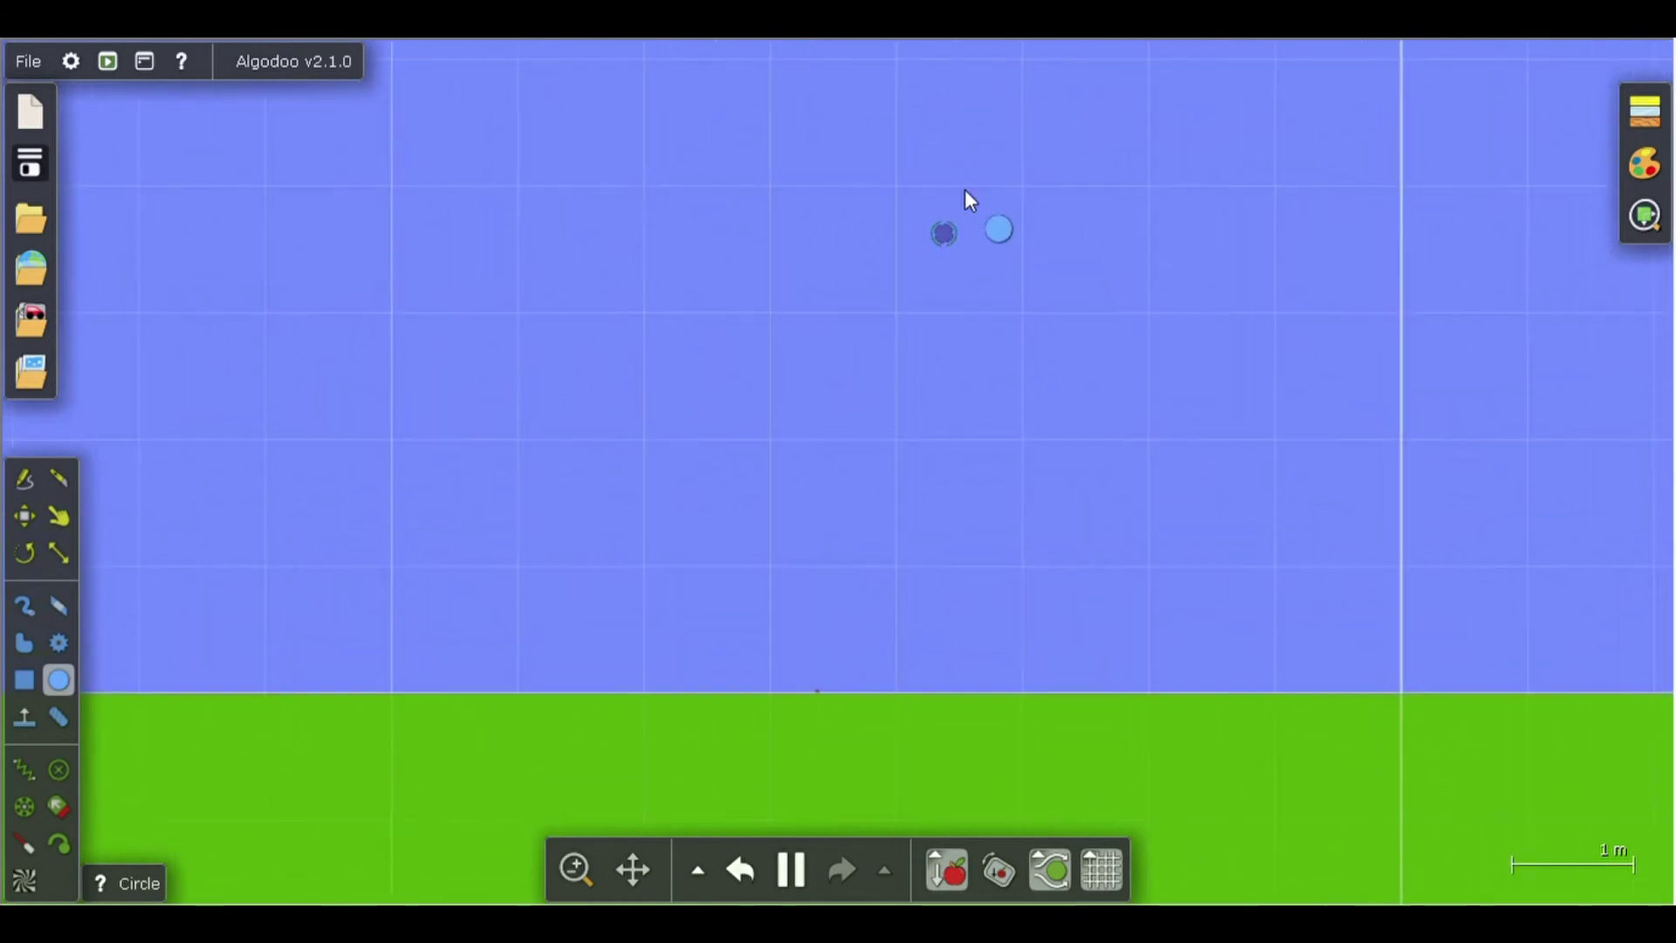
scroll(936, 253, up, 3)
scroll(941, 174, down, 3)
scroll(934, 140, up, 5)
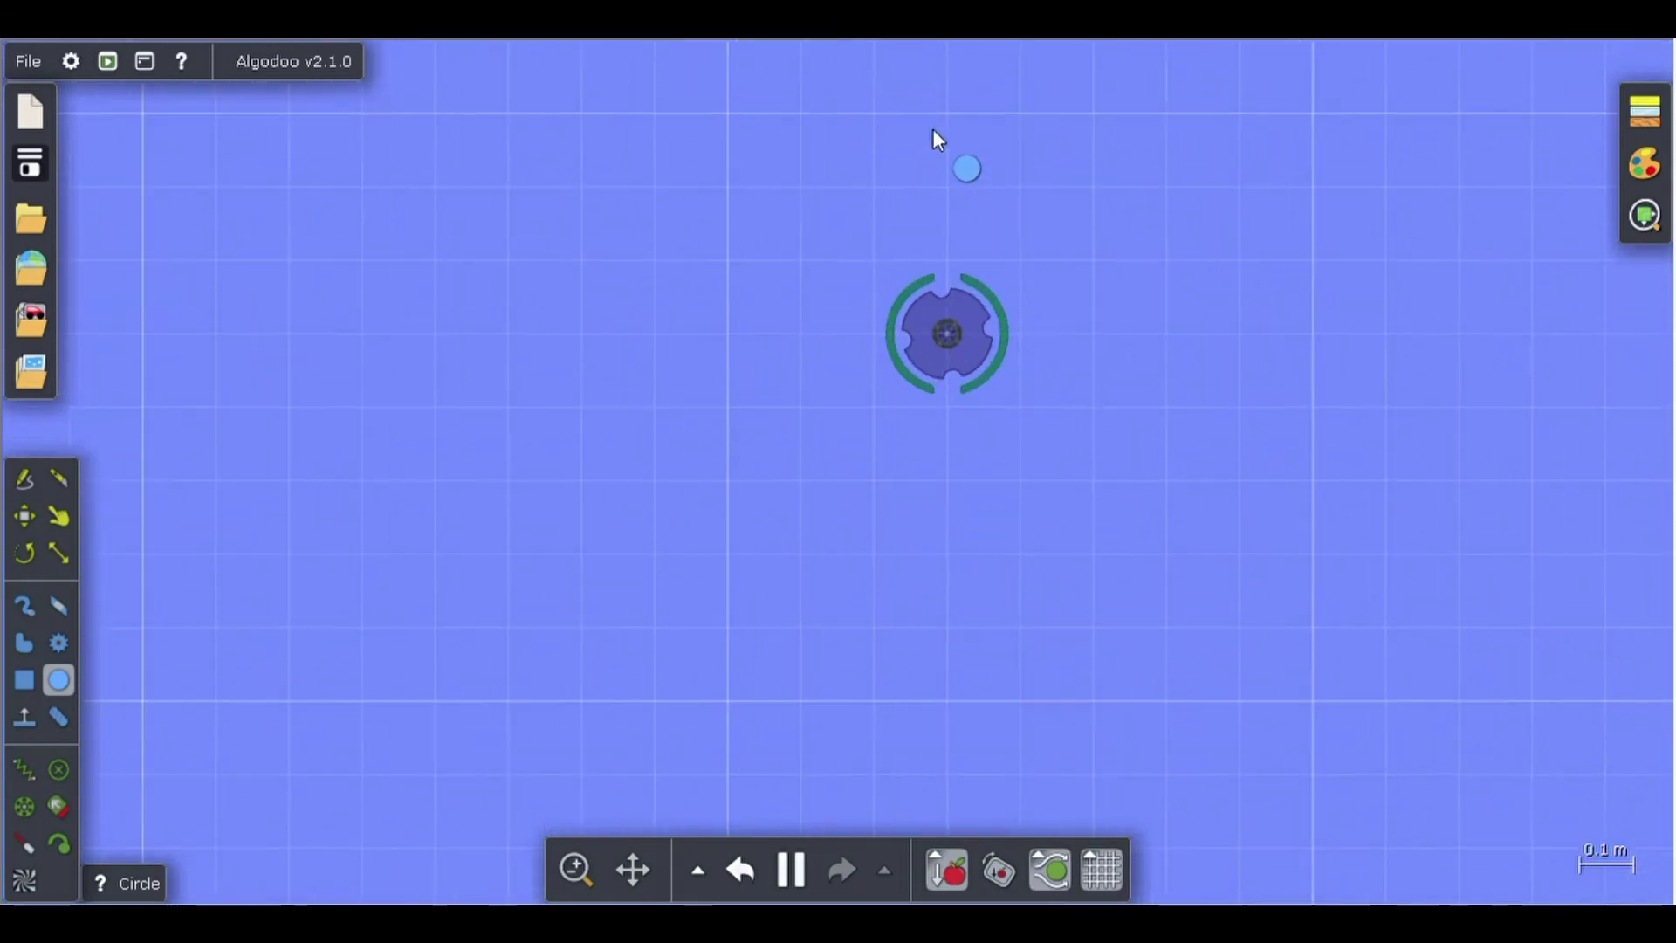
scroll(965, 201, up, 3)
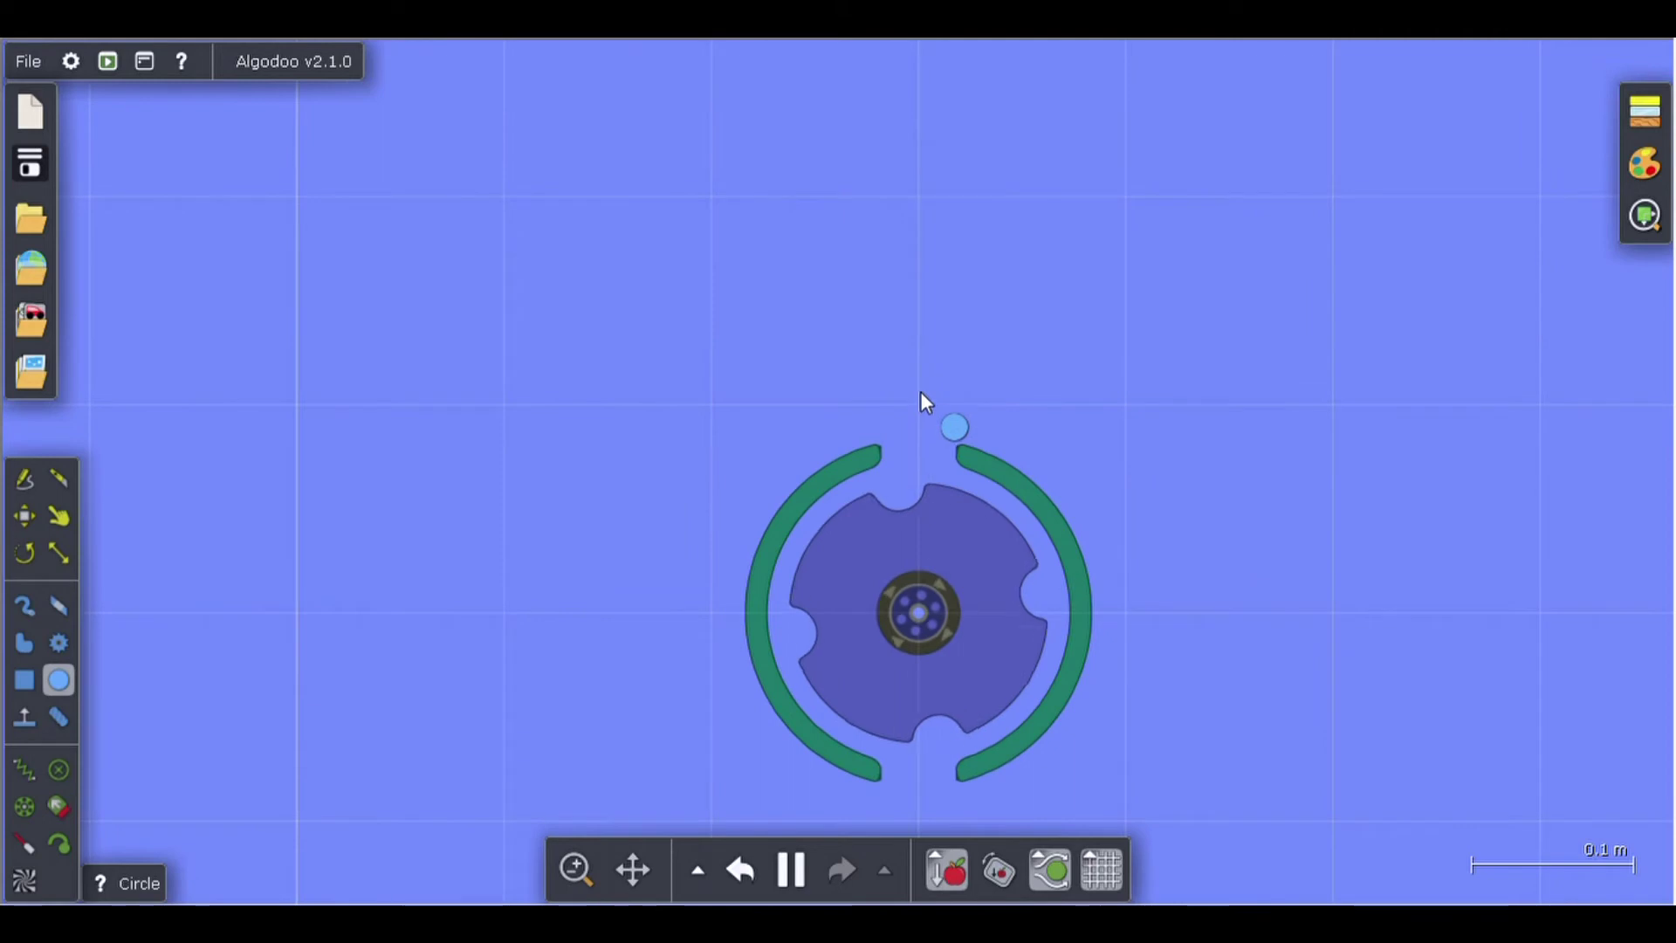
scroll(922, 396, down, 2)
scroll(922, 396, up, 4)
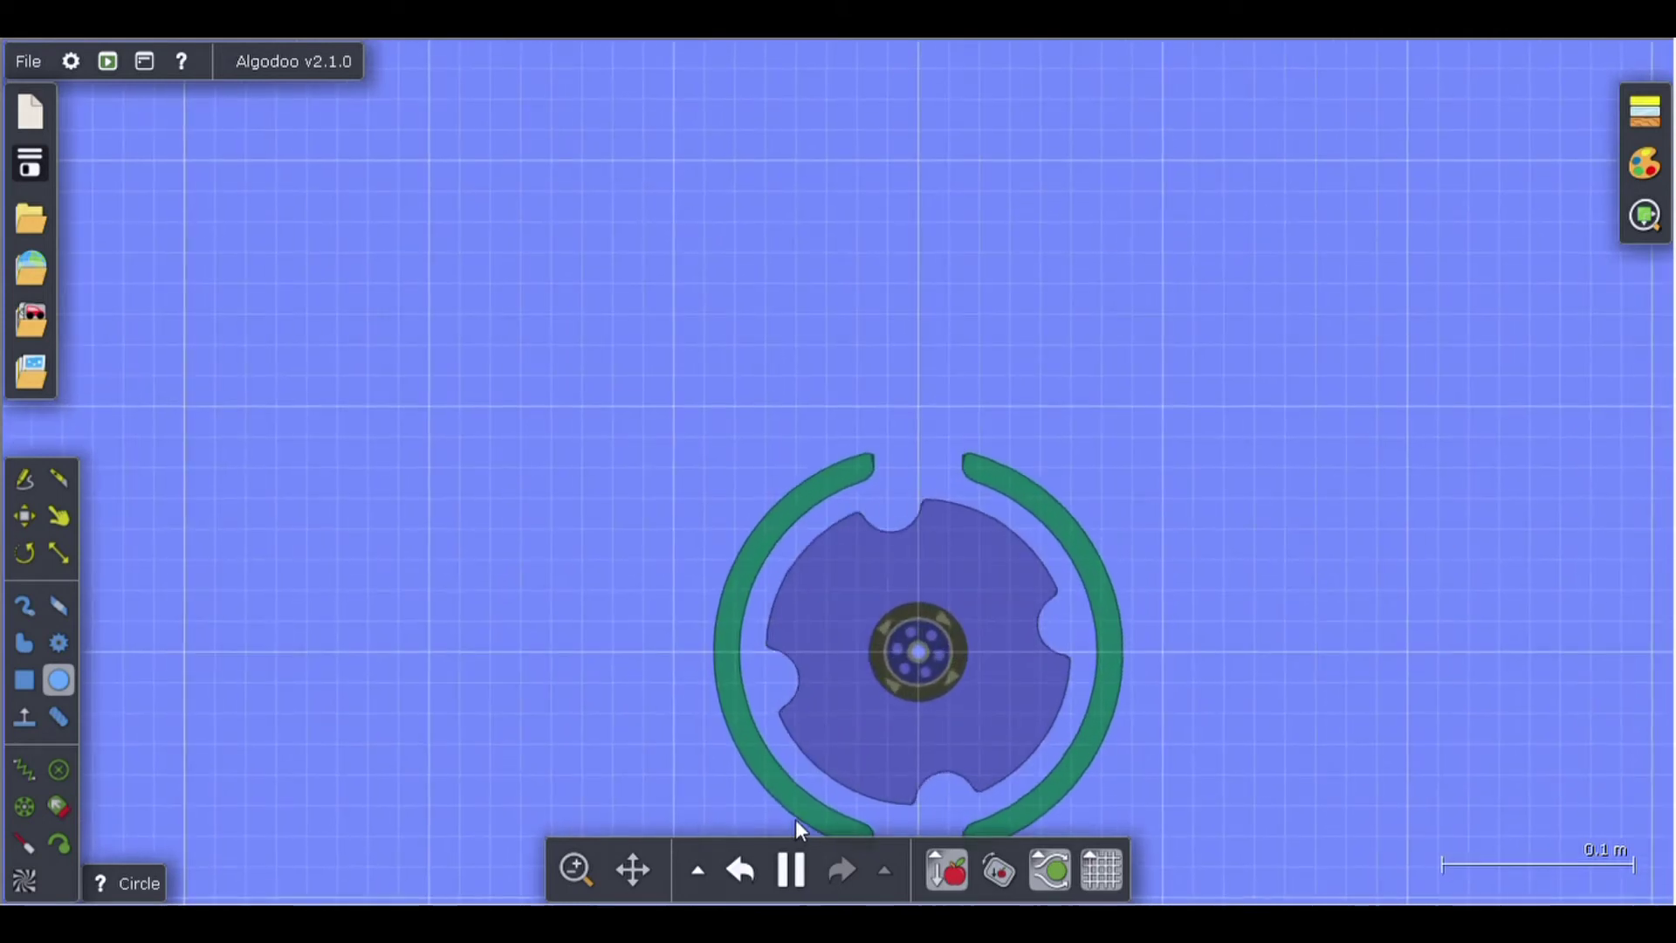
Pause the simulation and draw a small circle centered just above the ring's upper gap.
click(790, 870)
drag(918, 406, 928, 428)
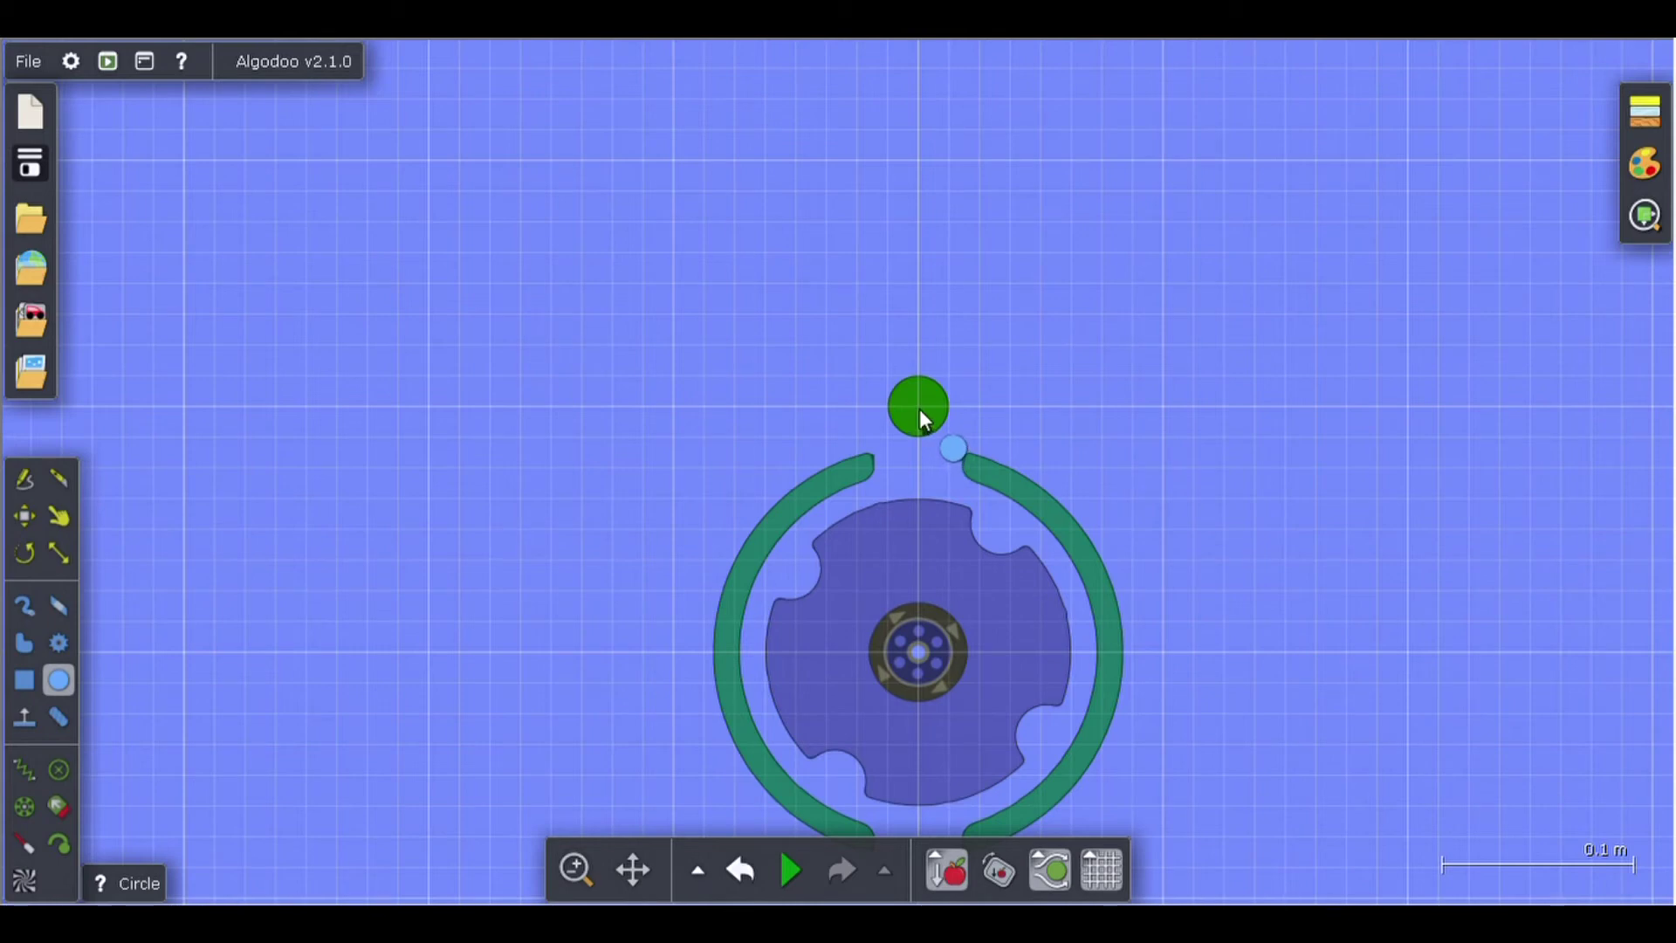
click(920, 409)
key(ctrl+c)
key(ctrl+v)
drag(947, 415, 935, 416)
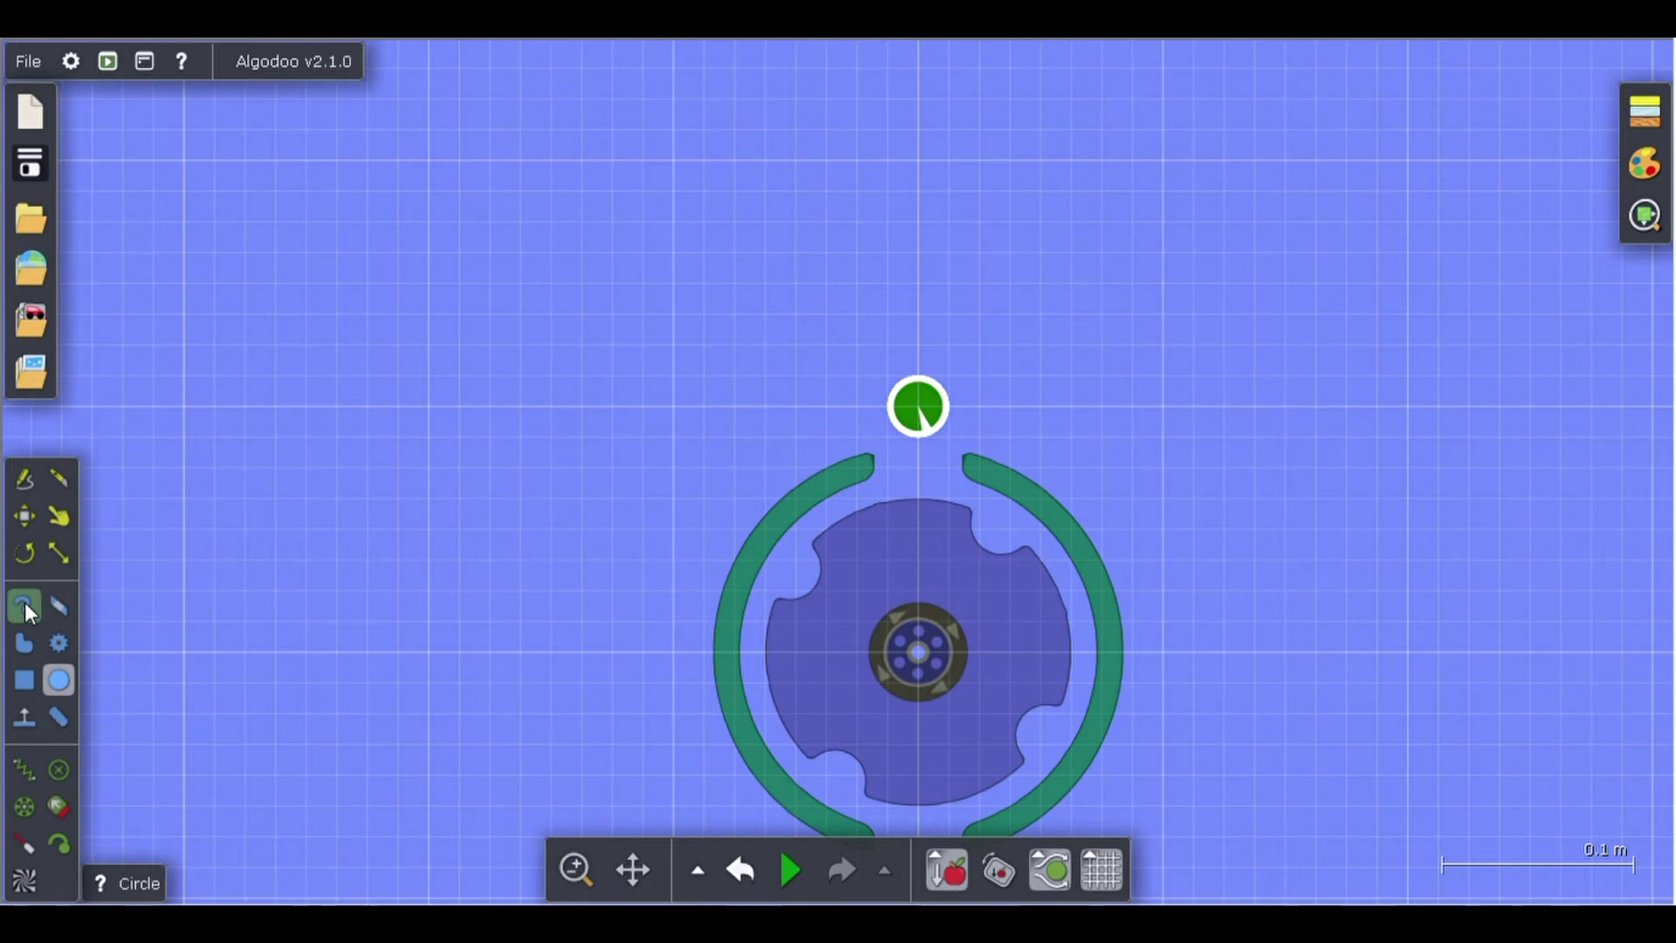
Brush a closed rectangular channel onto the ring's upper gap, enclosing the green circle, with a 0.020 m merging brush.
click(24, 605)
mouse_move(983, 448)
mouse_down()
mouse_move(981, 344)
mouse_move(977, 449)
mouse_up()
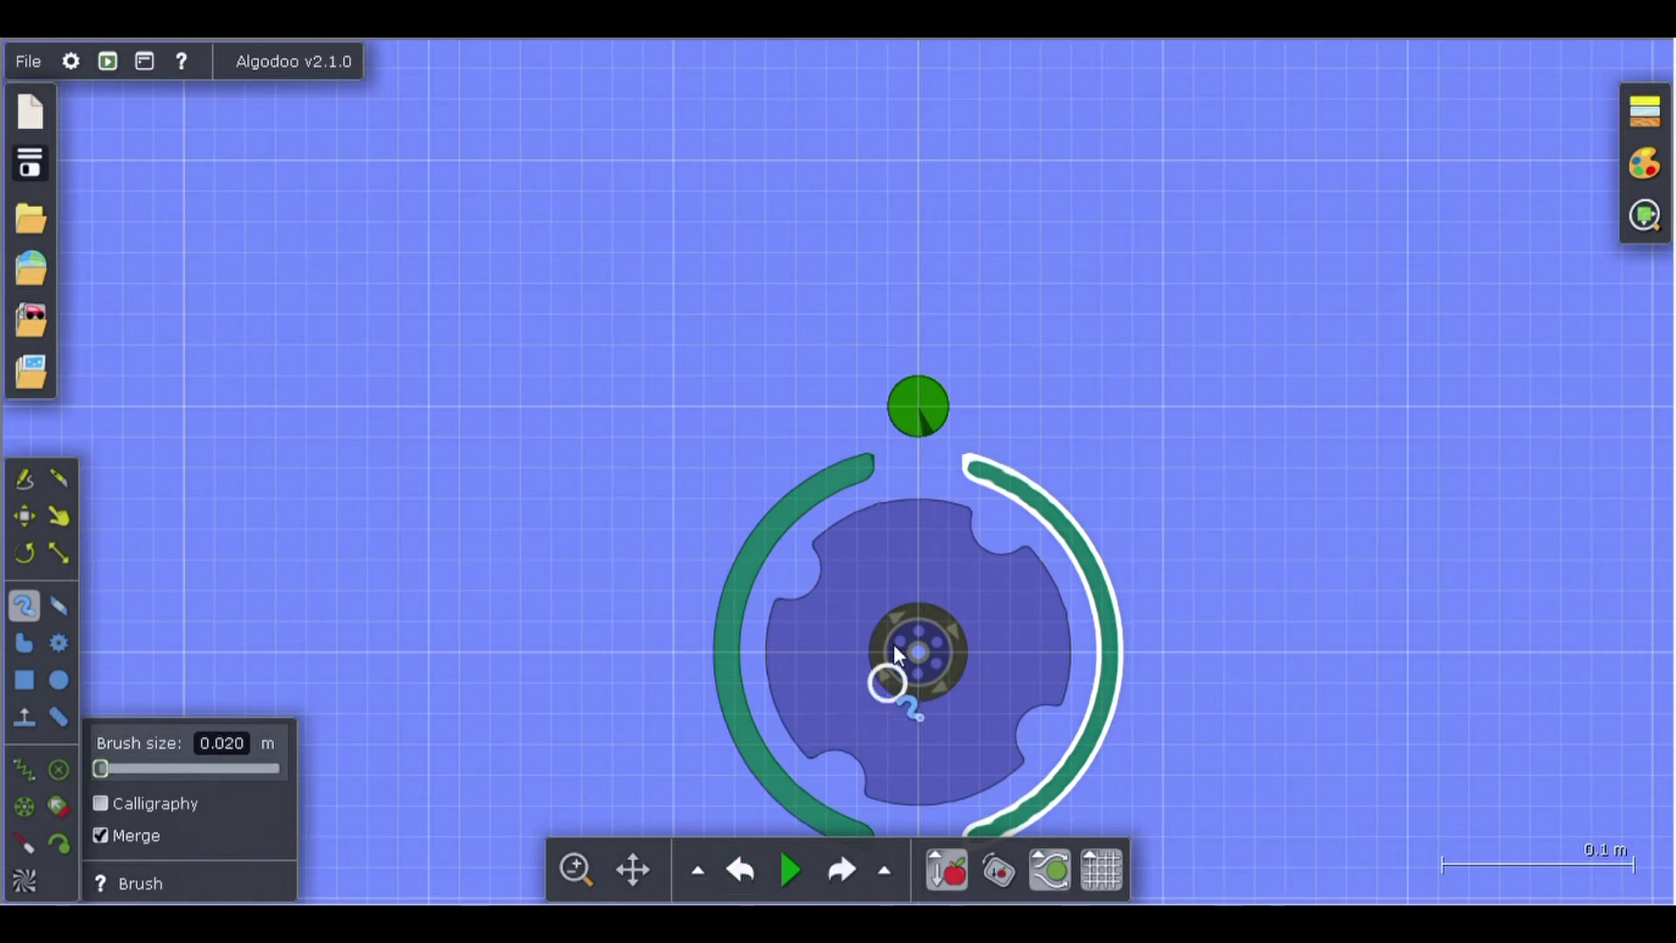
drag(953, 335, 982, 291)
mouse_move(858, 468)
mouse_down()
mouse_move(885, 372)
mouse_move(866, 294)
mouse_up()
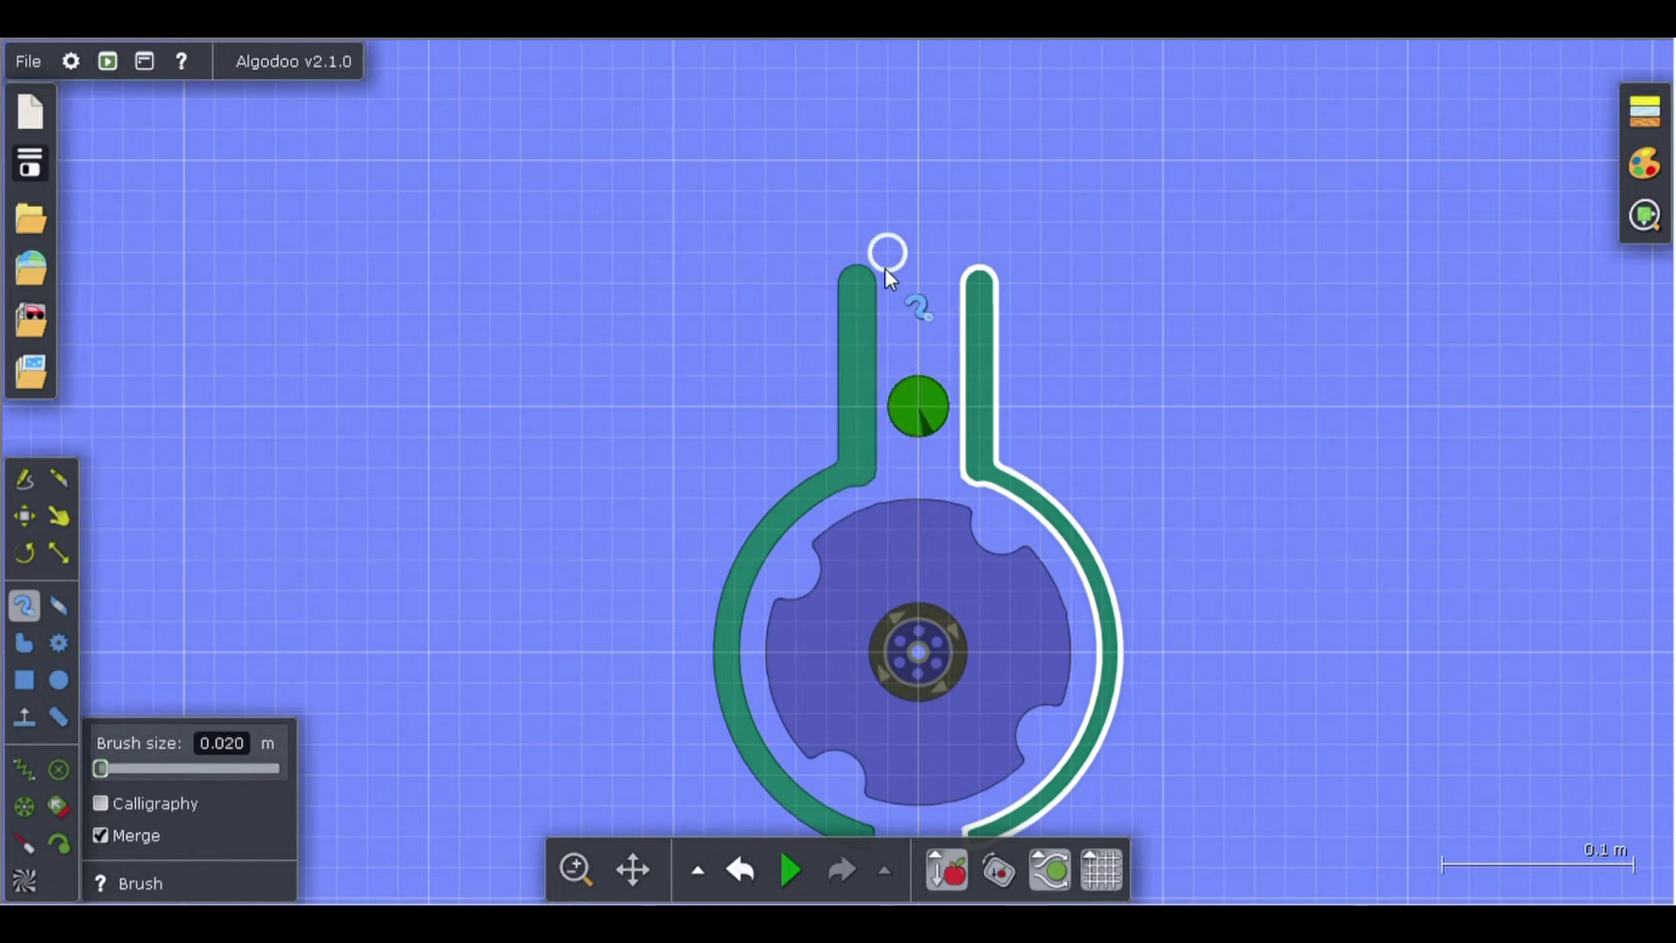
drag(967, 277, 981, 277)
Brush a longer closed rectangular channel below the ring's lower gap, joined to both arc ends.
scroll(977, 307, down, 6)
scroll(976, 546, up, 8)
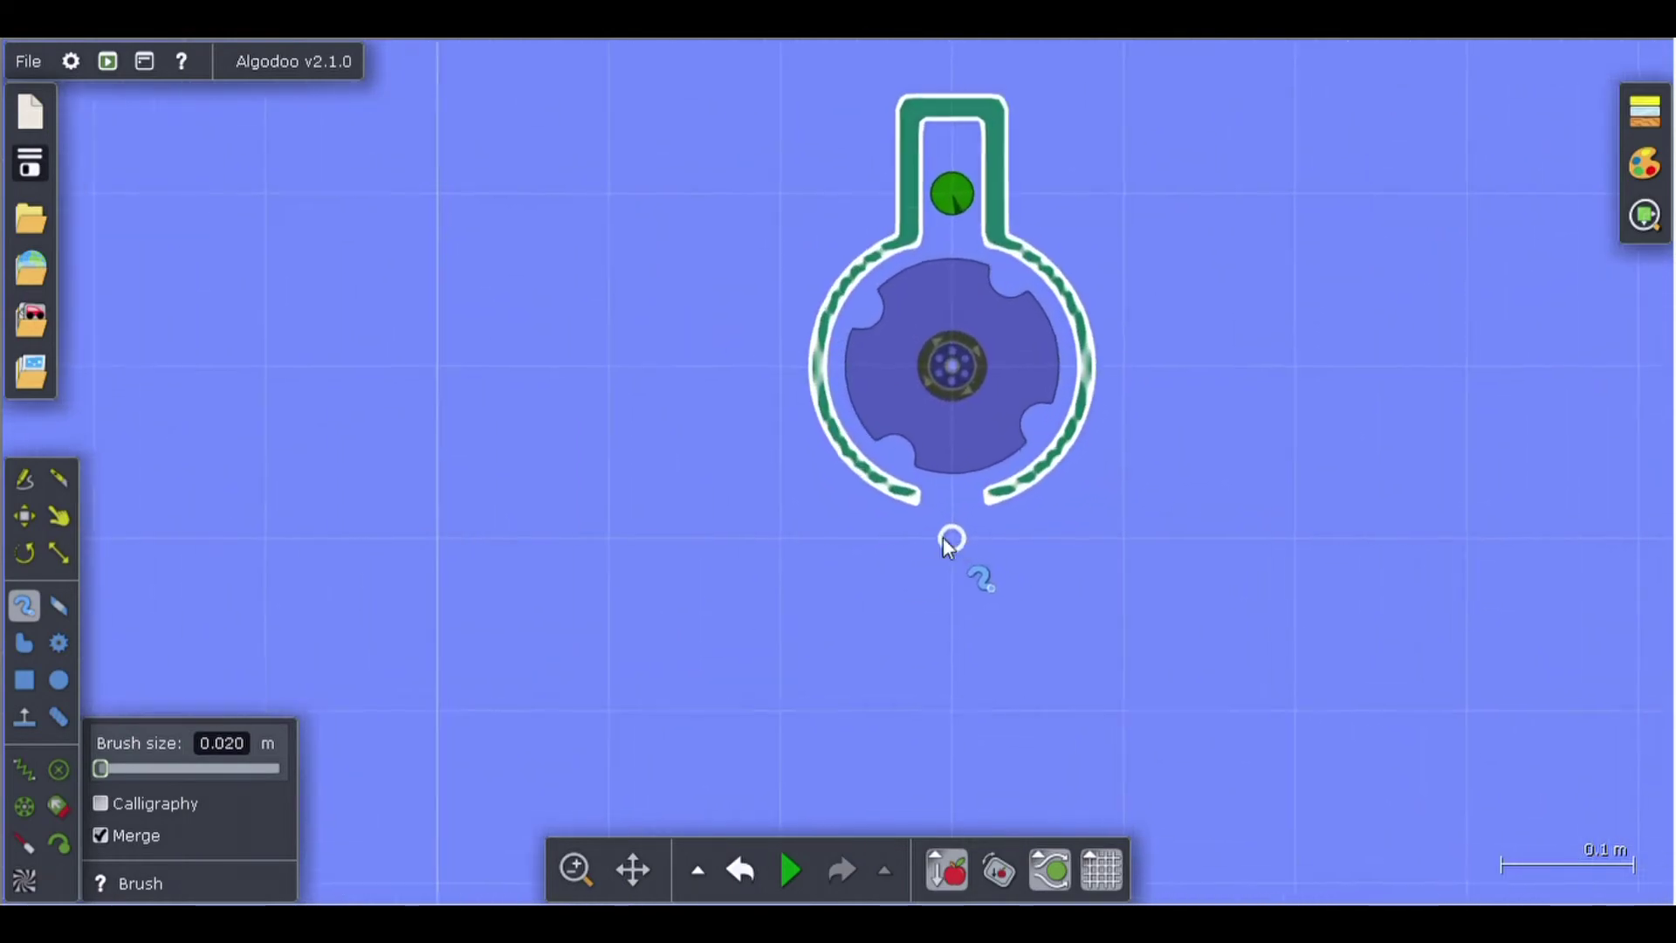
drag(911, 506, 904, 751)
mouse_move(899, 819)
mouse_down()
mouse_move(1012, 843)
mouse_move(922, 854)
mouse_up()
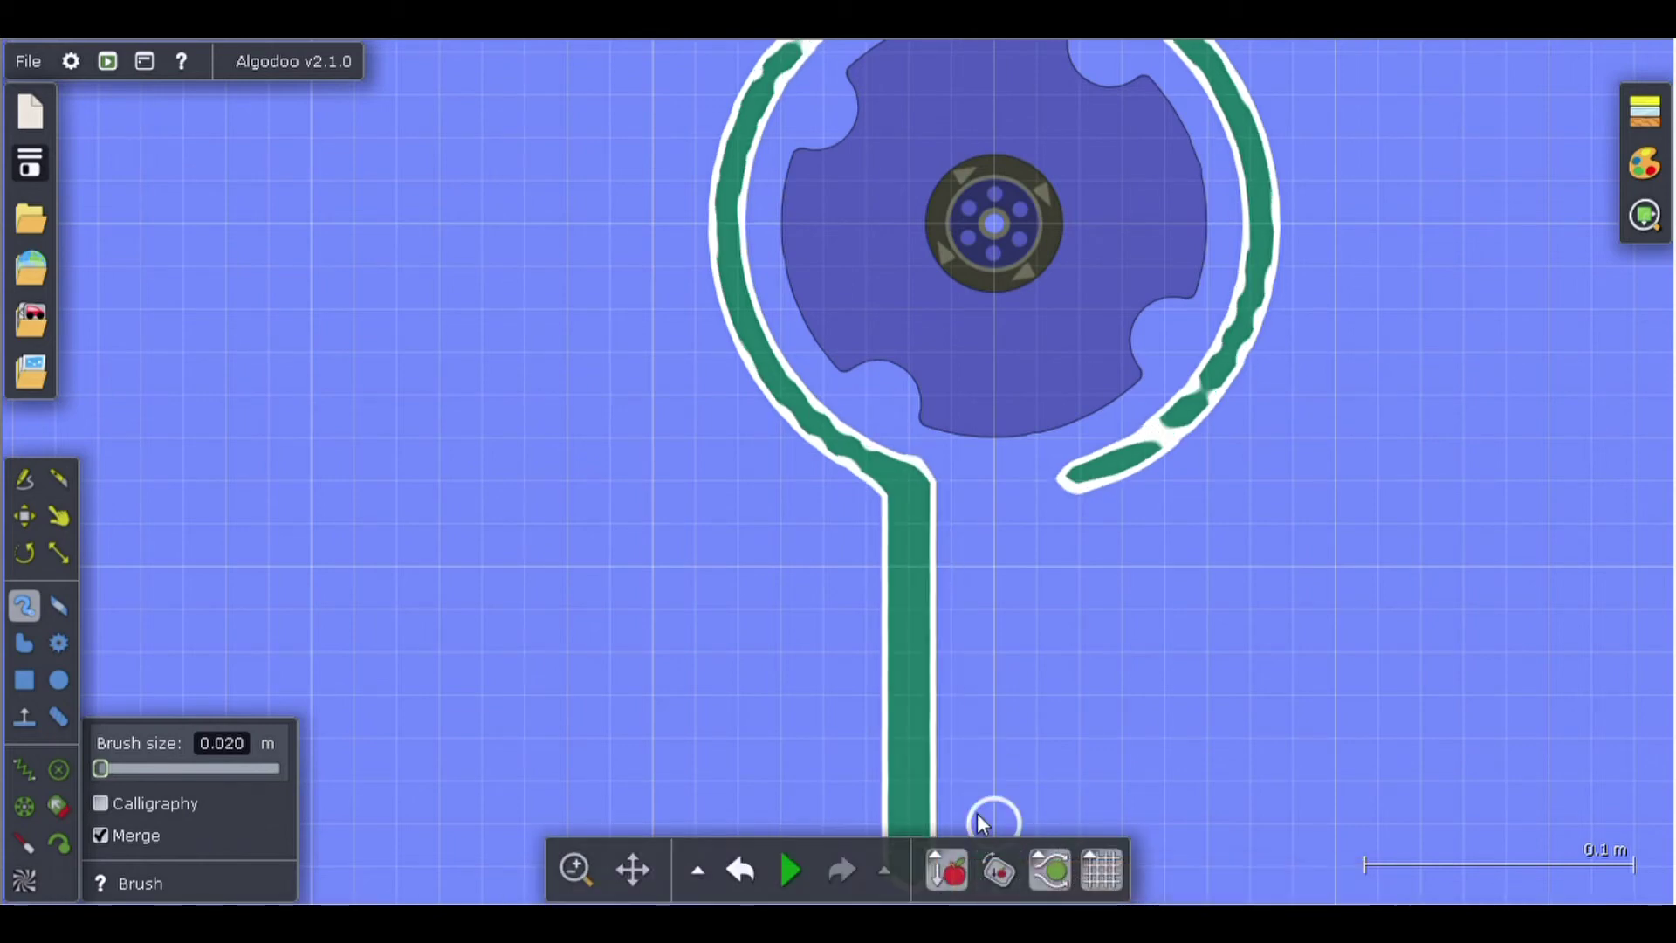
scroll(959, 750, down, 6)
scroll(958, 812, up, 5)
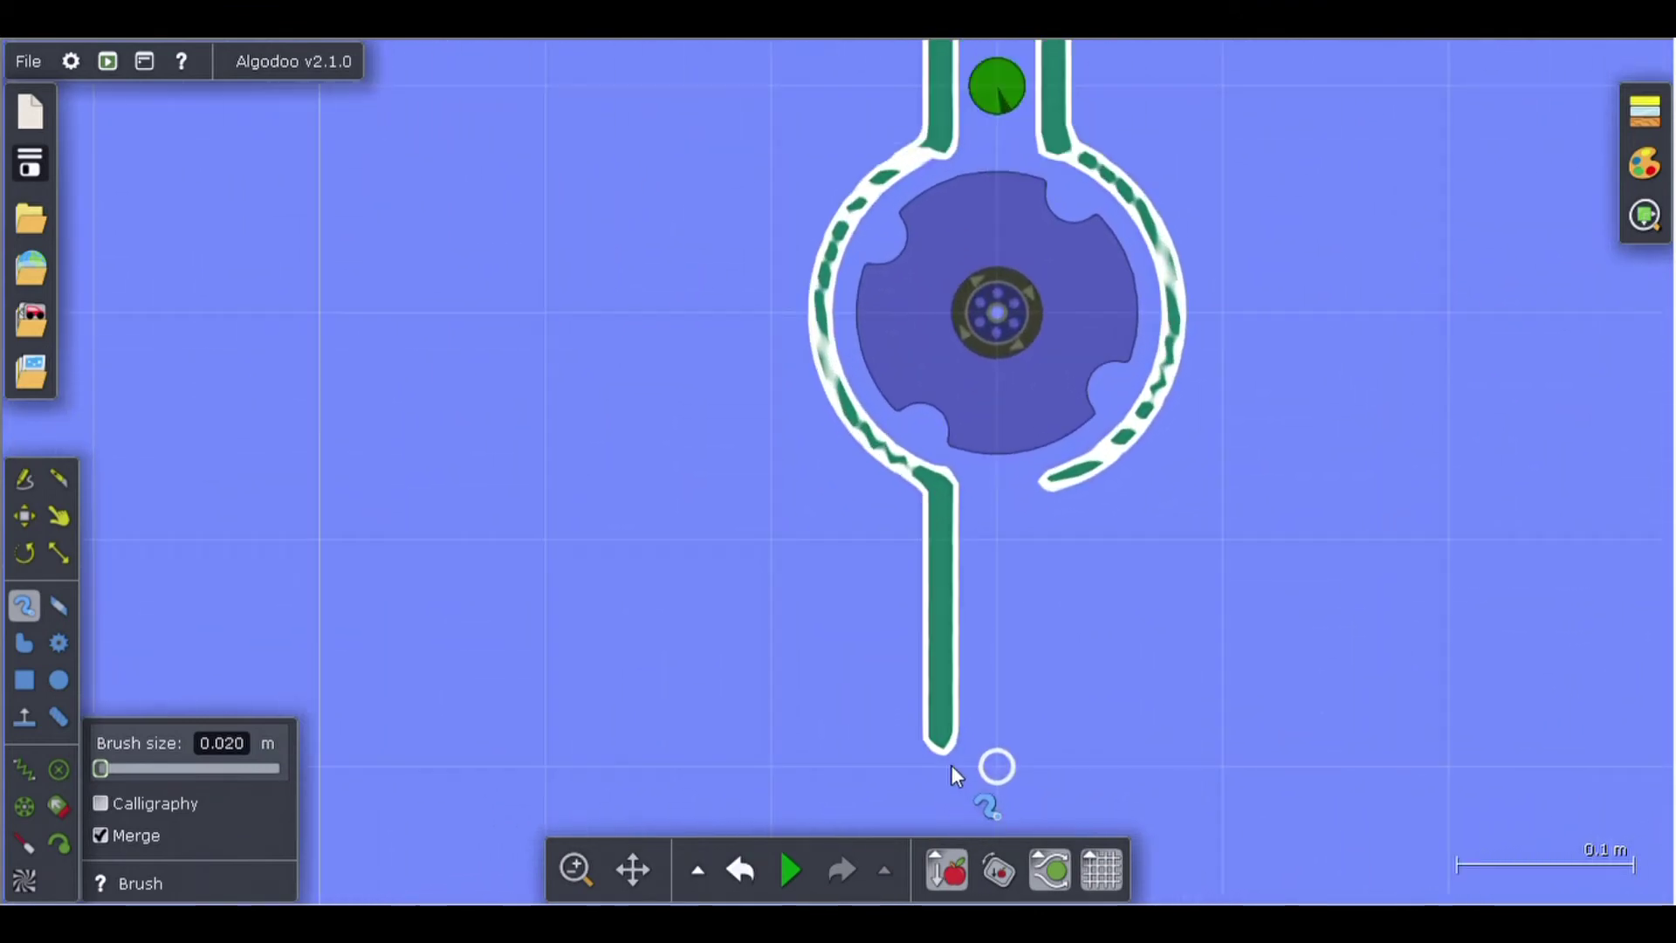
mouse_move(932, 712)
mouse_down()
mouse_move(1146, 714)
mouse_move(1107, 568)
mouse_move(1096, 284)
mouse_move(1119, 264)
mouse_up()
scroll(1118, 264, down, 4)
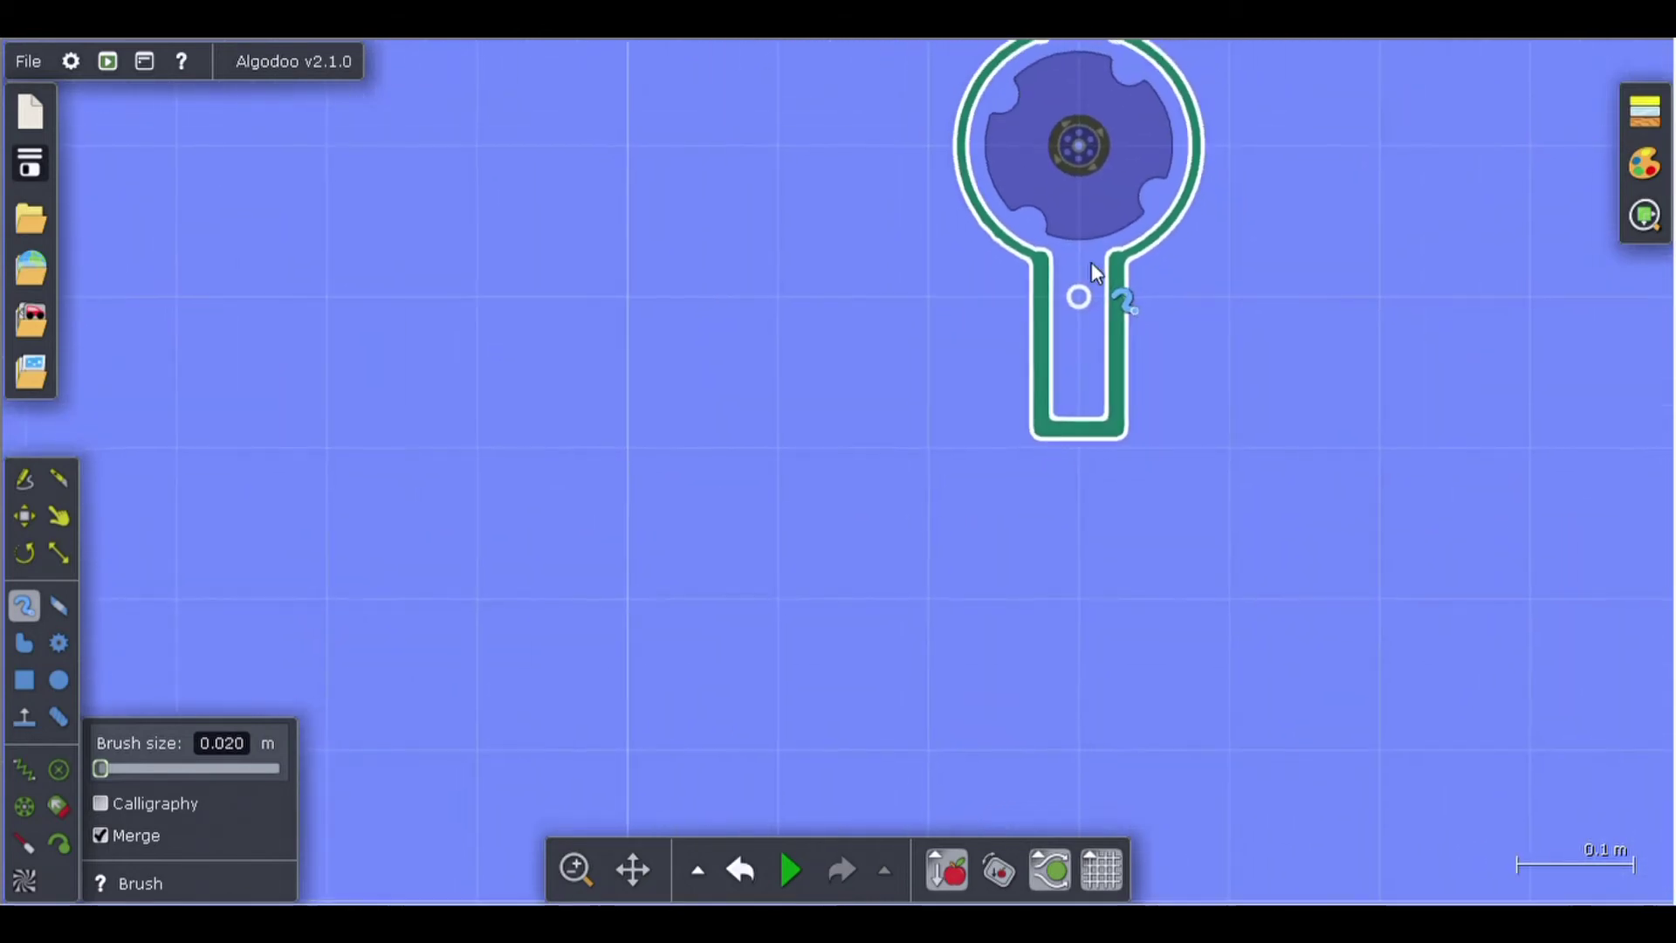
scroll(1092, 262, down, 2)
scroll(1083, 140, up, 5)
scroll(1090, 109, down, 3)
scroll(1085, 96, up, 3)
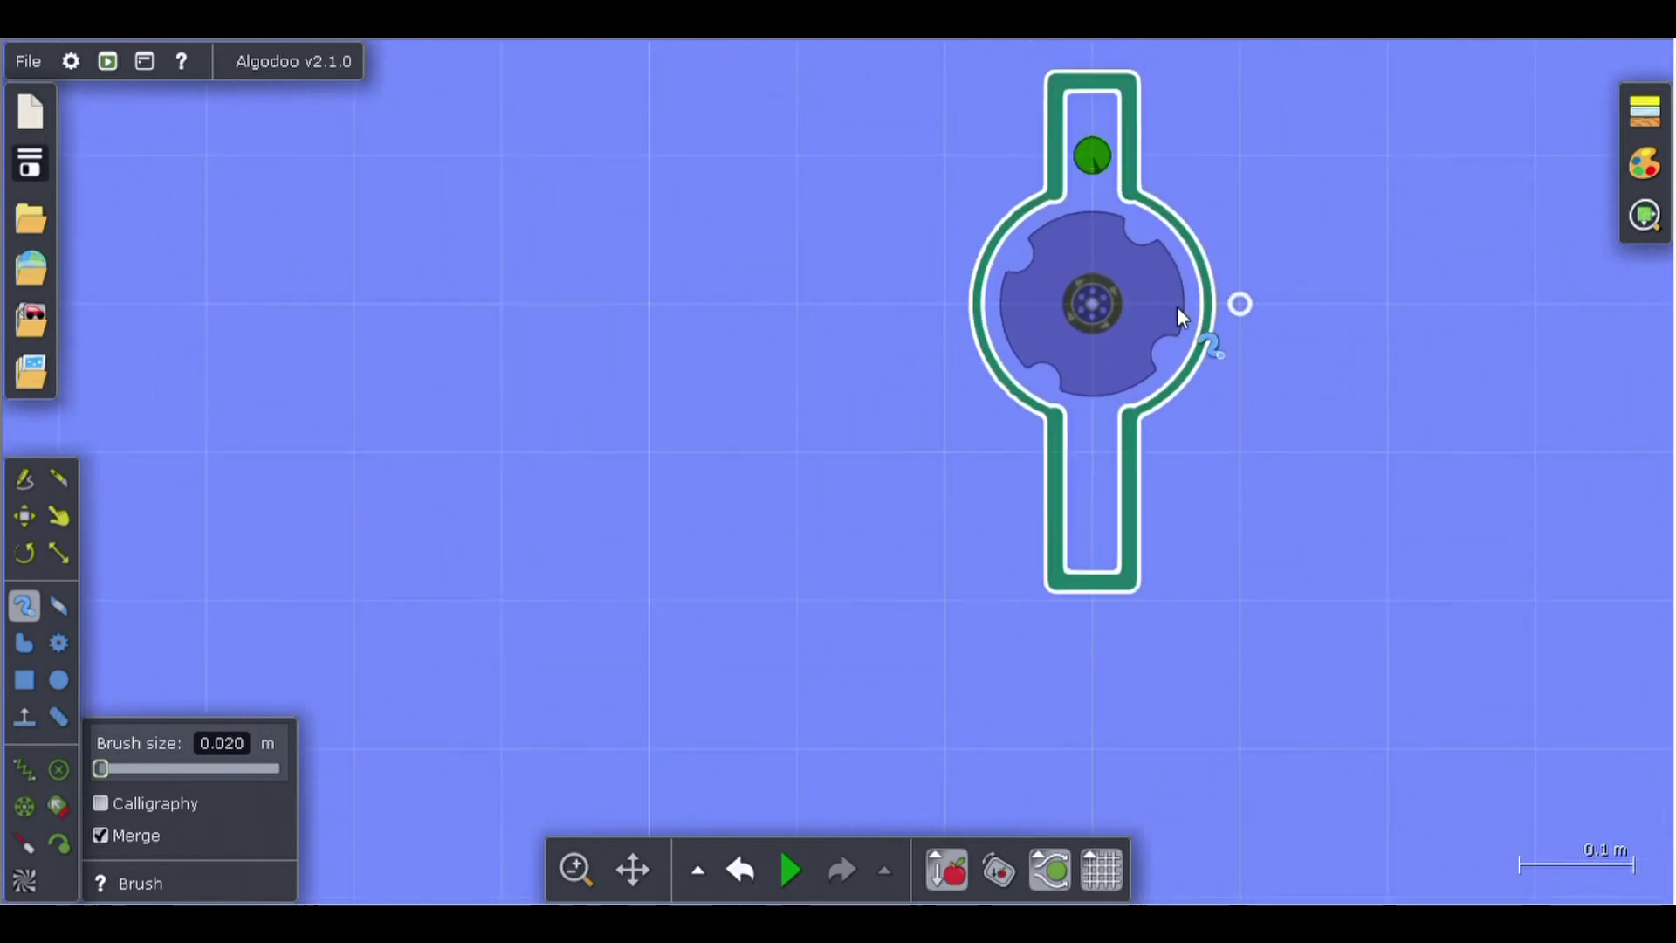
Run the simulation and watch the notched disc carry the green balls from the upper channel into the lower one.
scroll(1061, 130, up, 4)
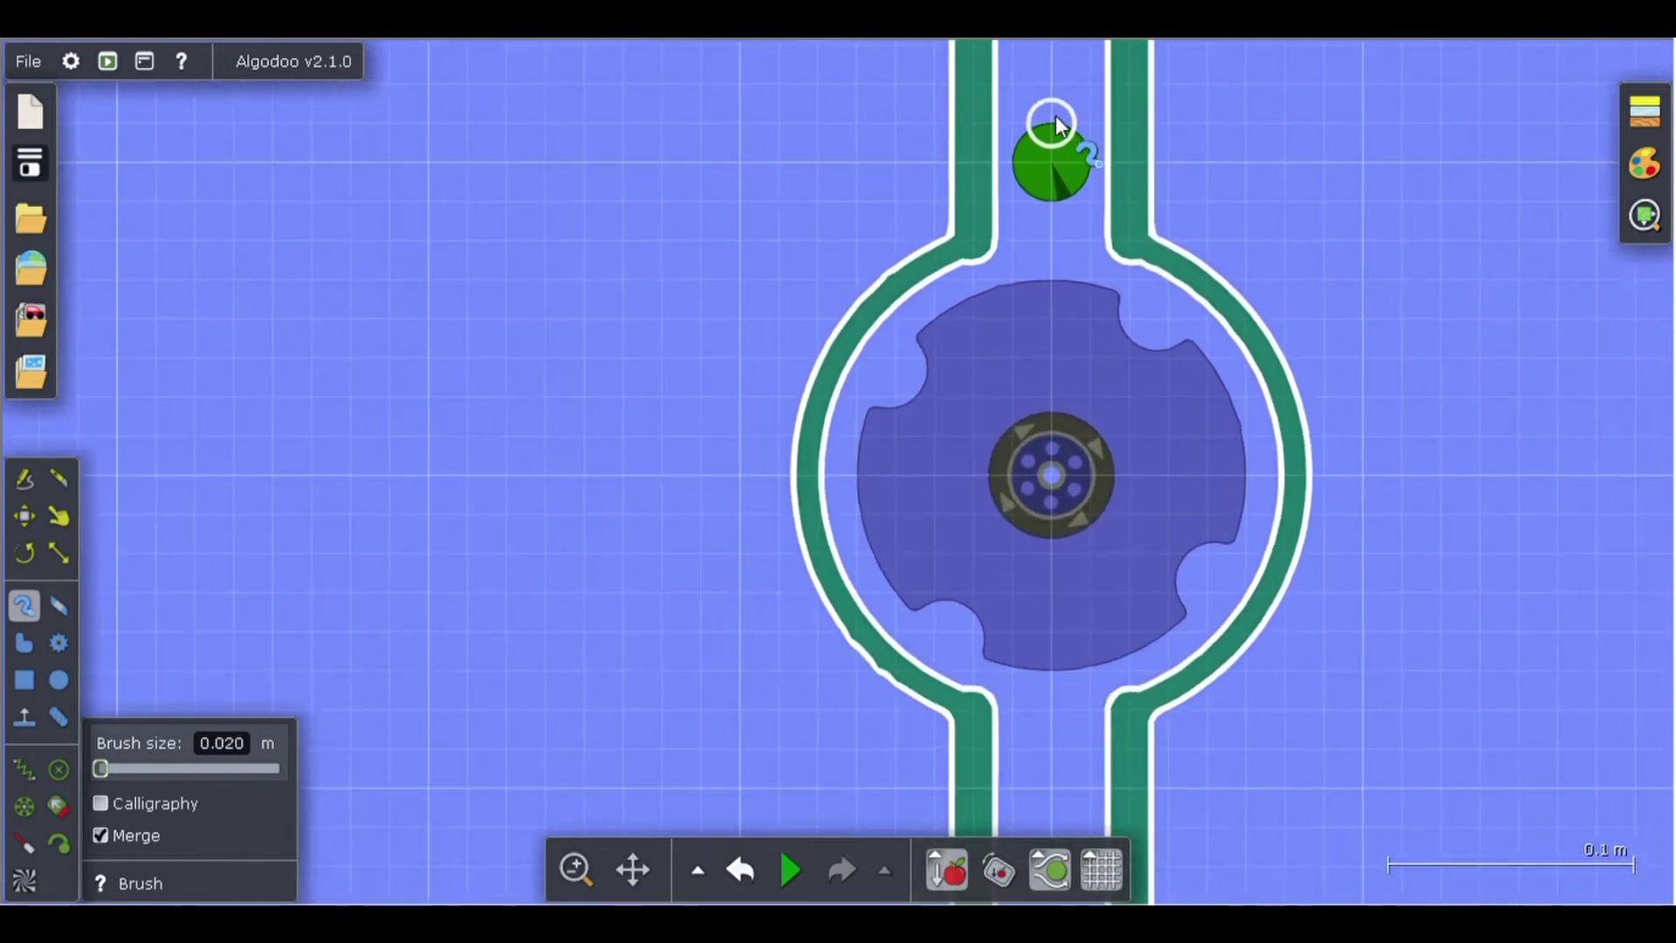
scroll(1057, 125, down, 1)
click(789, 869)
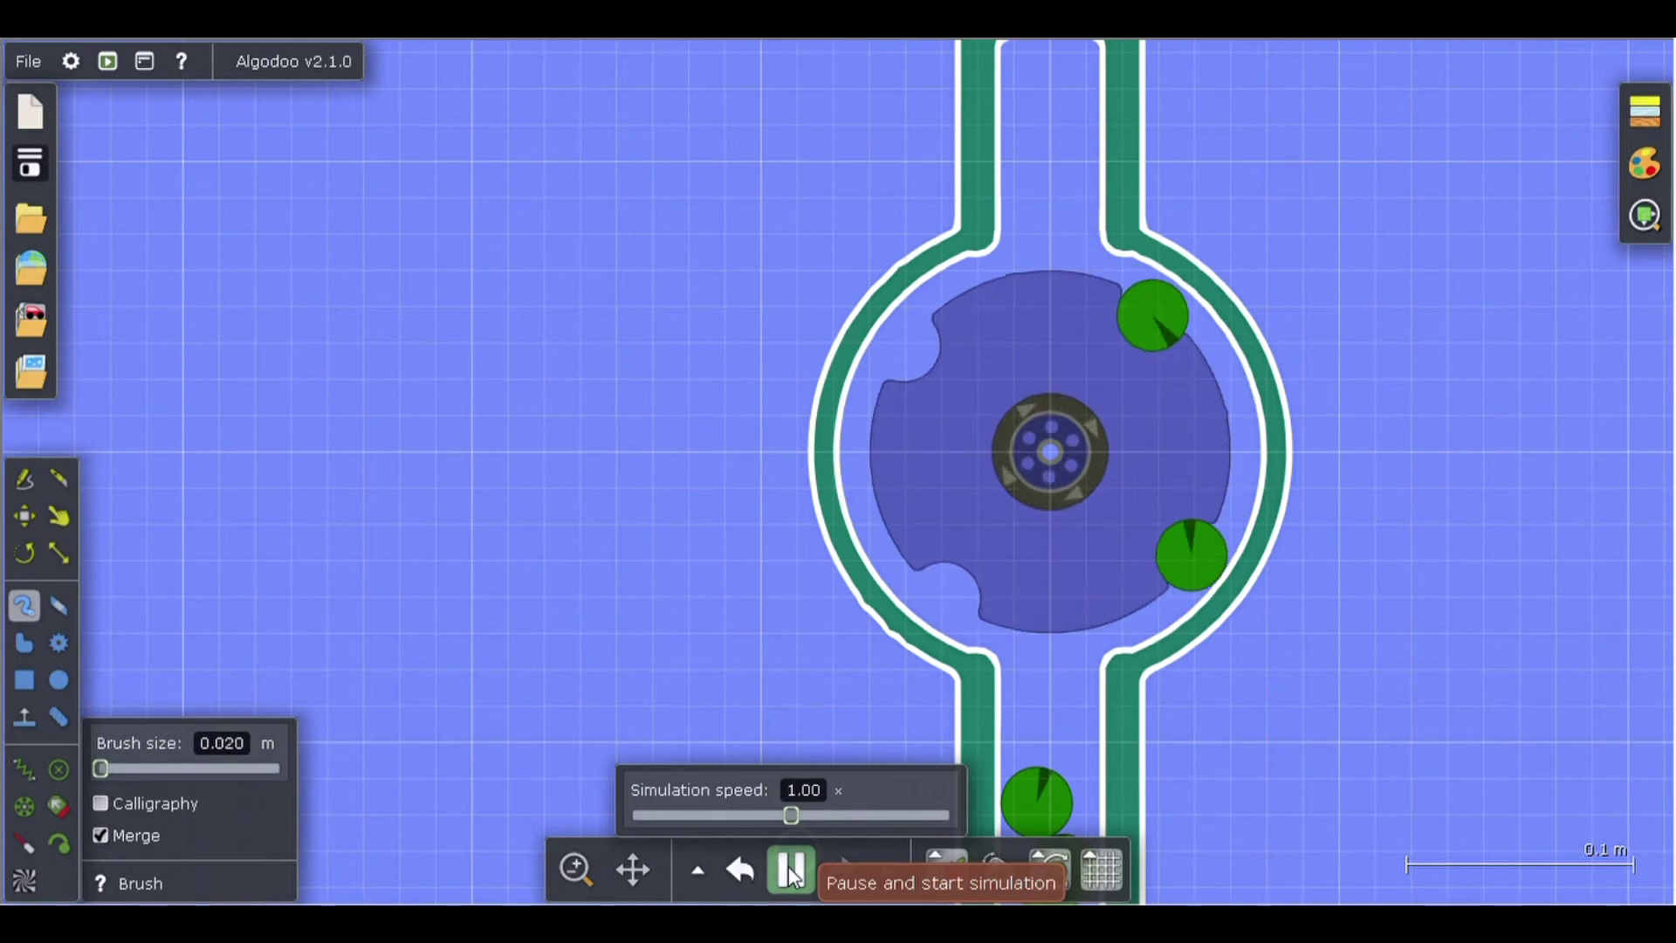
scroll(792, 873, down, 10)
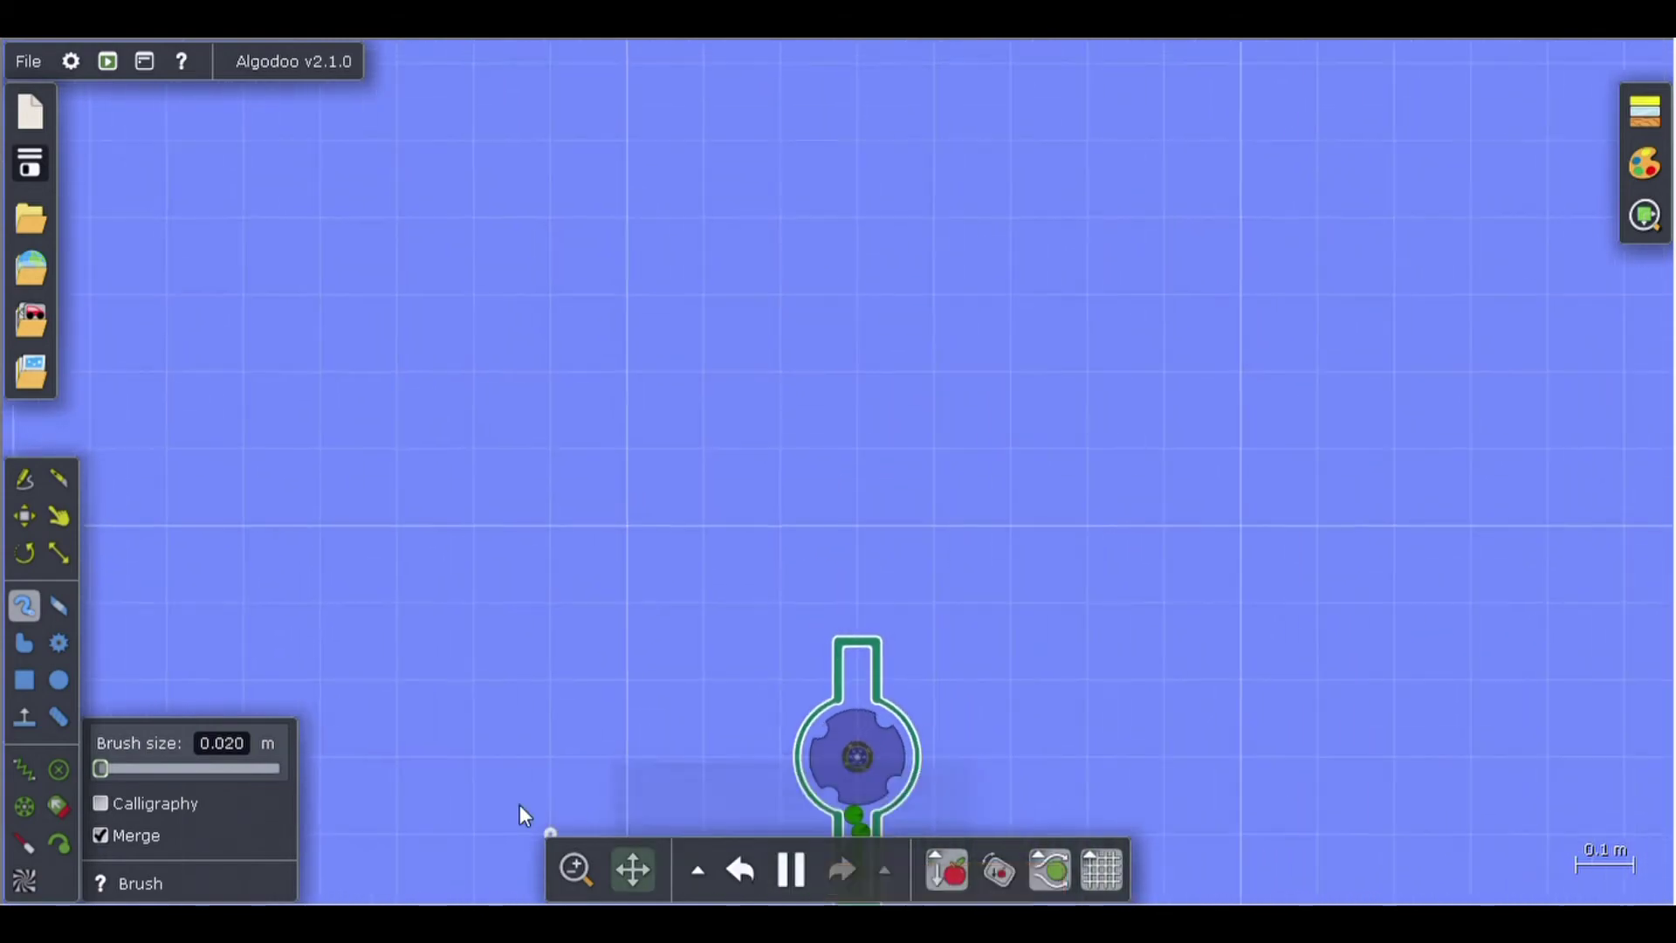
scroll(715, 756, up, 10)
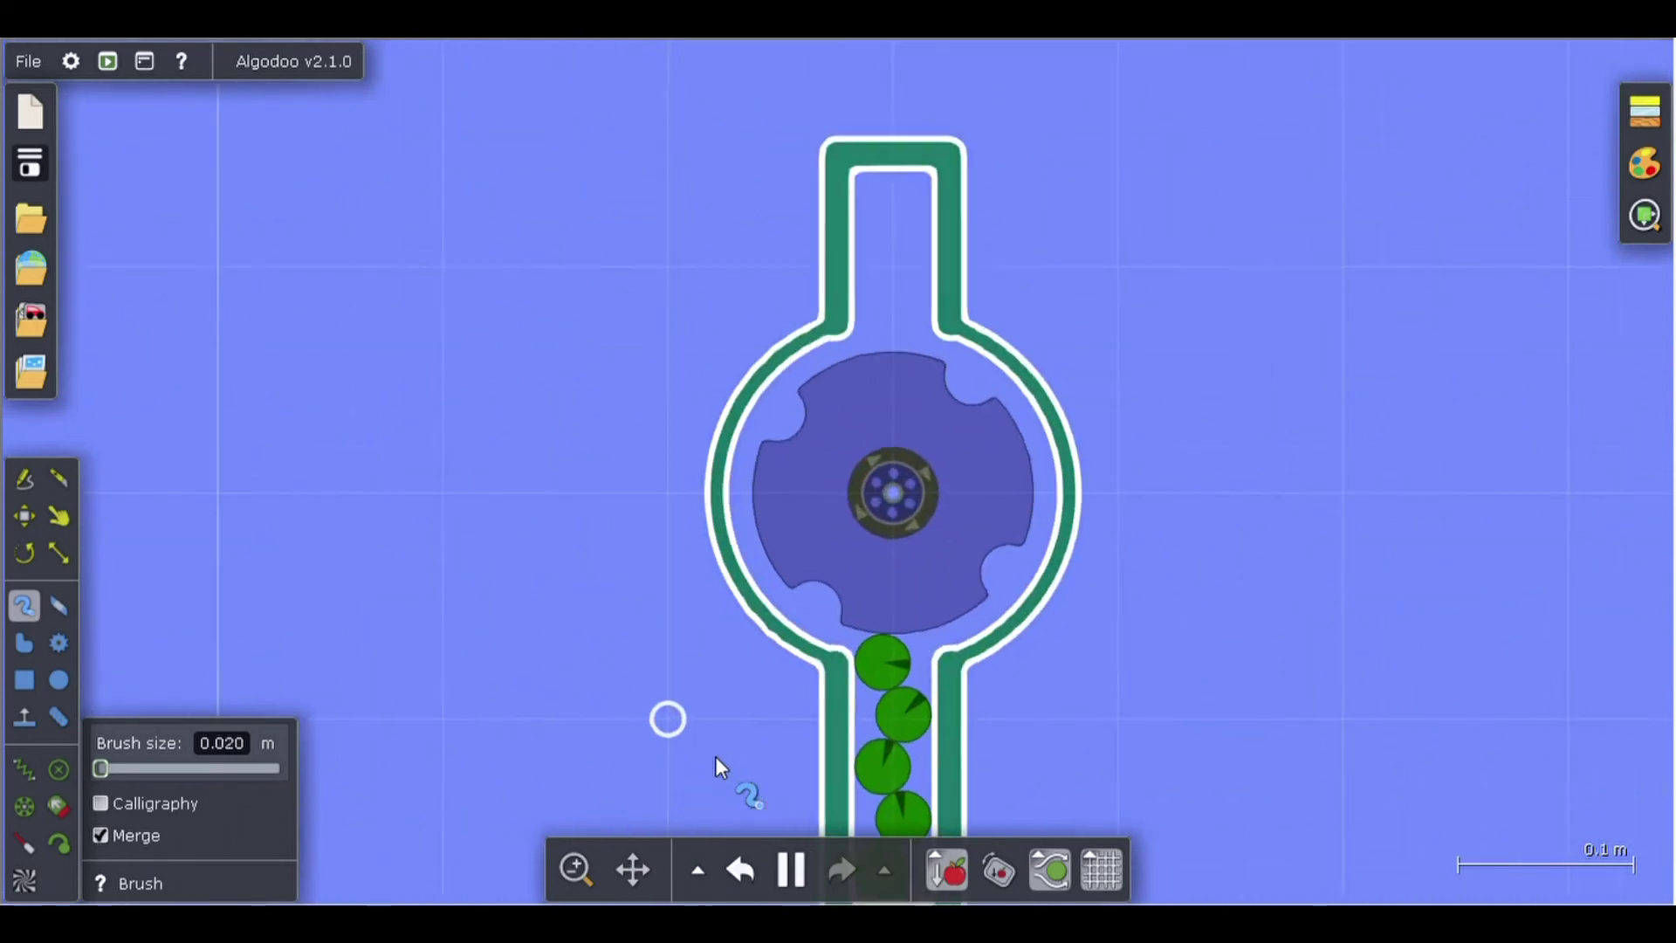
scroll(709, 764, down, 3)
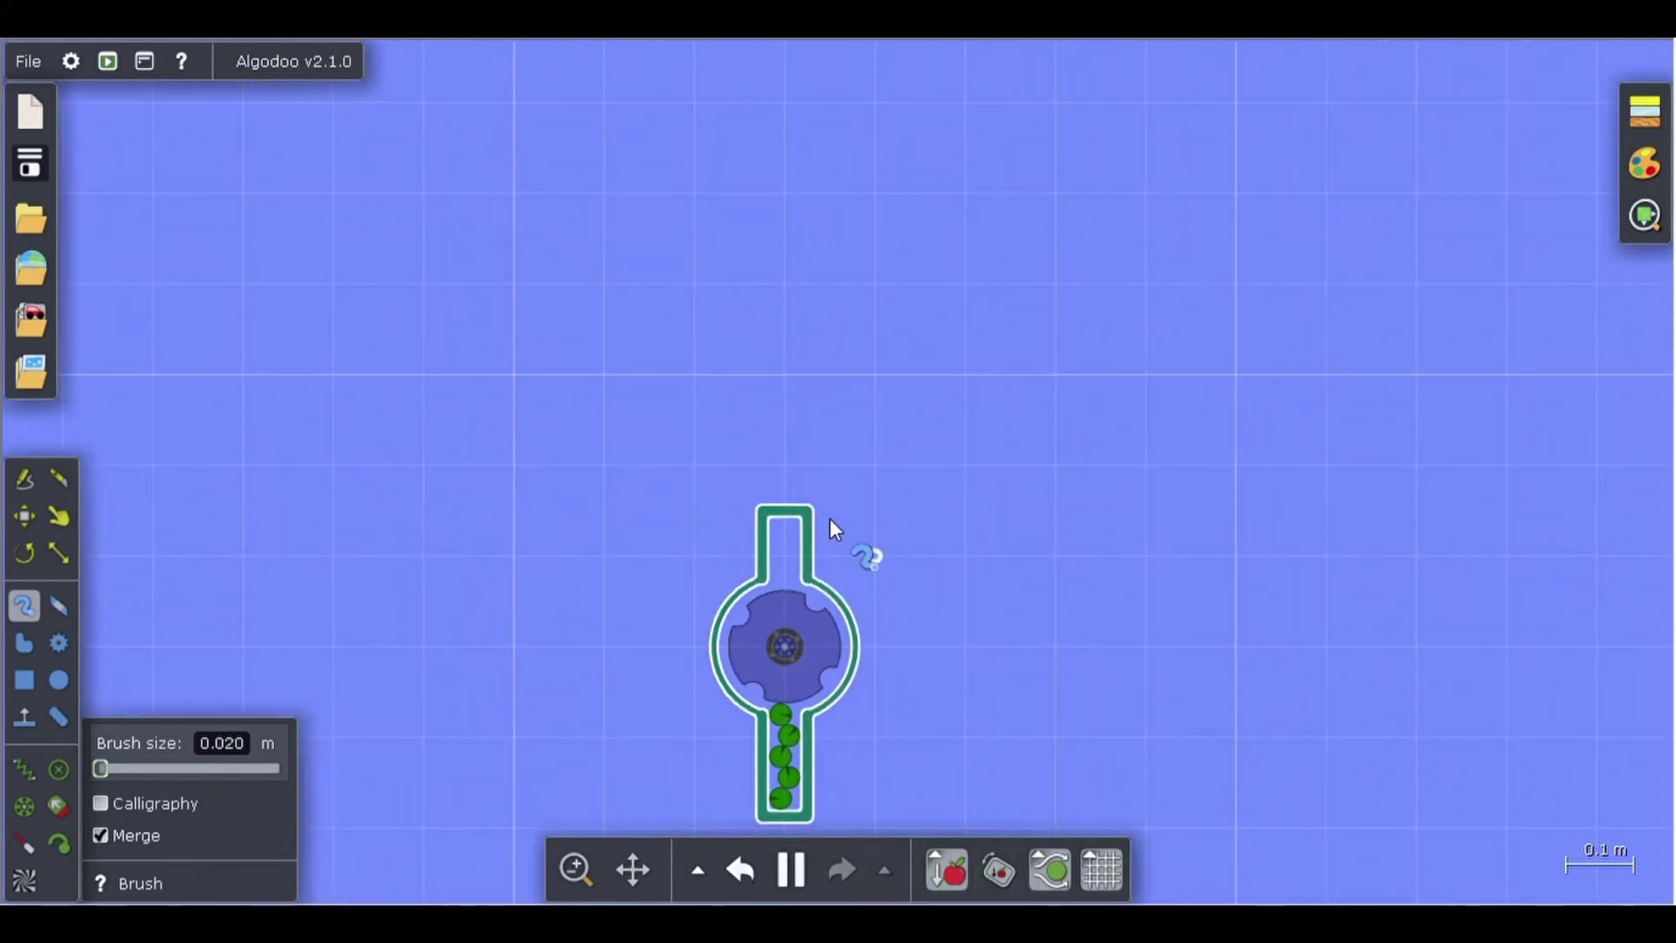
Select the whole mechanism, including ring, disc, channels and balls, and delete it.
click(24, 515)
drag(698, 464, 877, 825)
key(Delete)
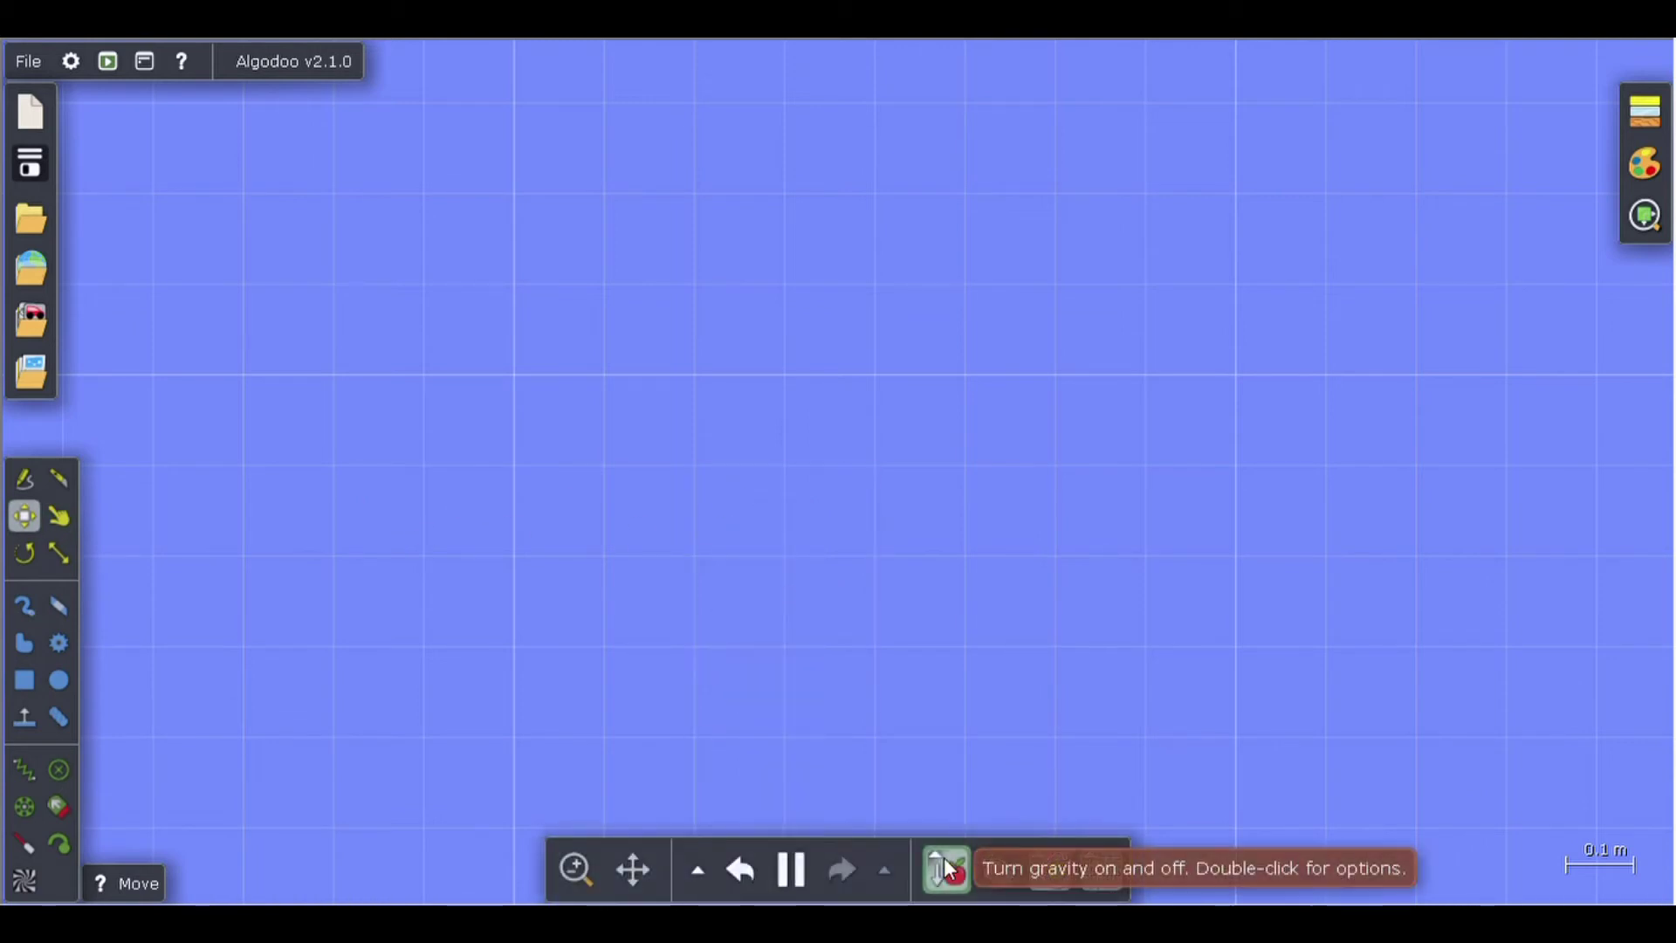
Draw a box 1.875 m wide and 1 m high, pause the simulation and undo the box's fall.
scroll(997, 716, down, 4)
scroll(996, 716, down, 5)
scroll(1007, 673, up, 3)
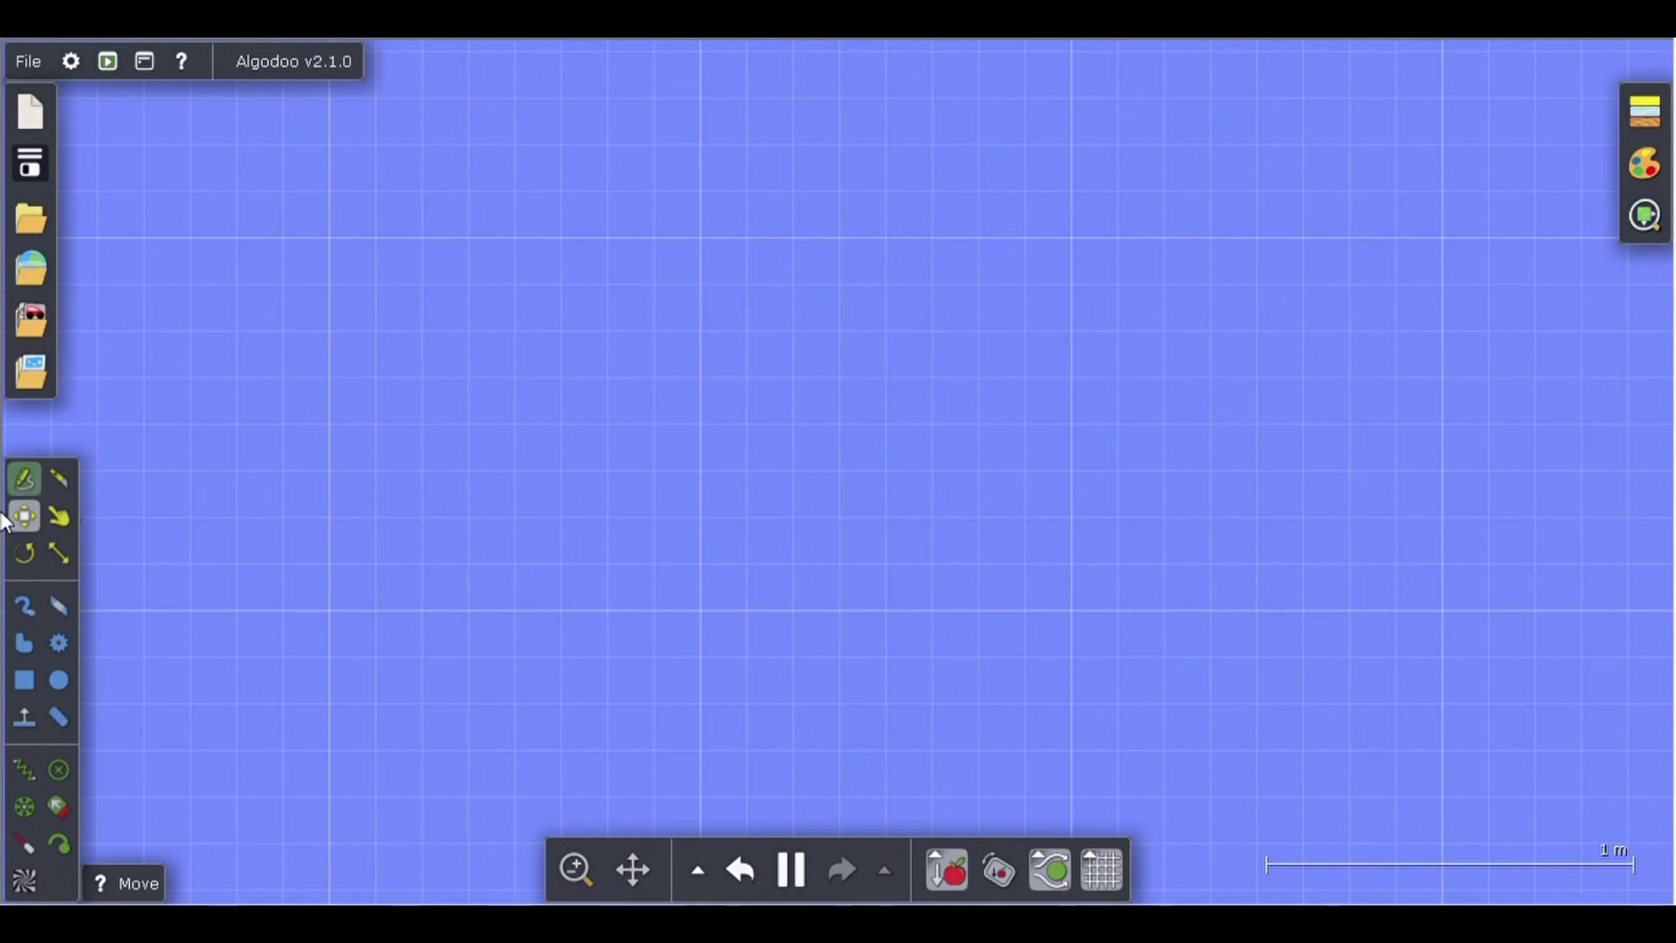
key(b)
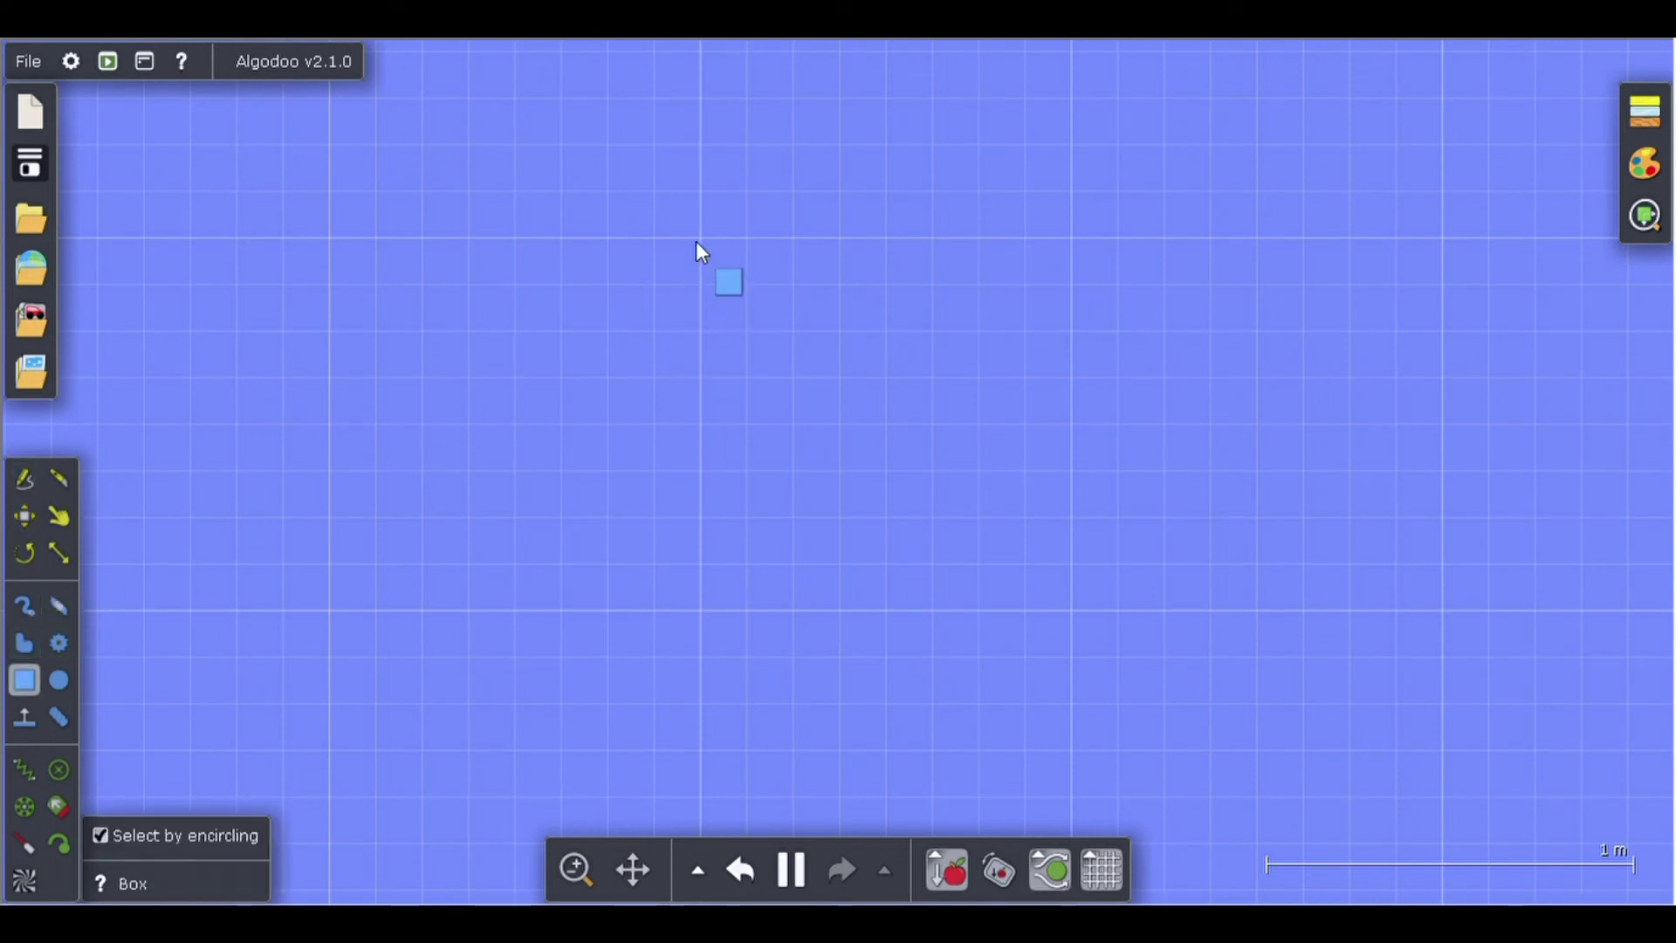
drag(701, 240, 1388, 613)
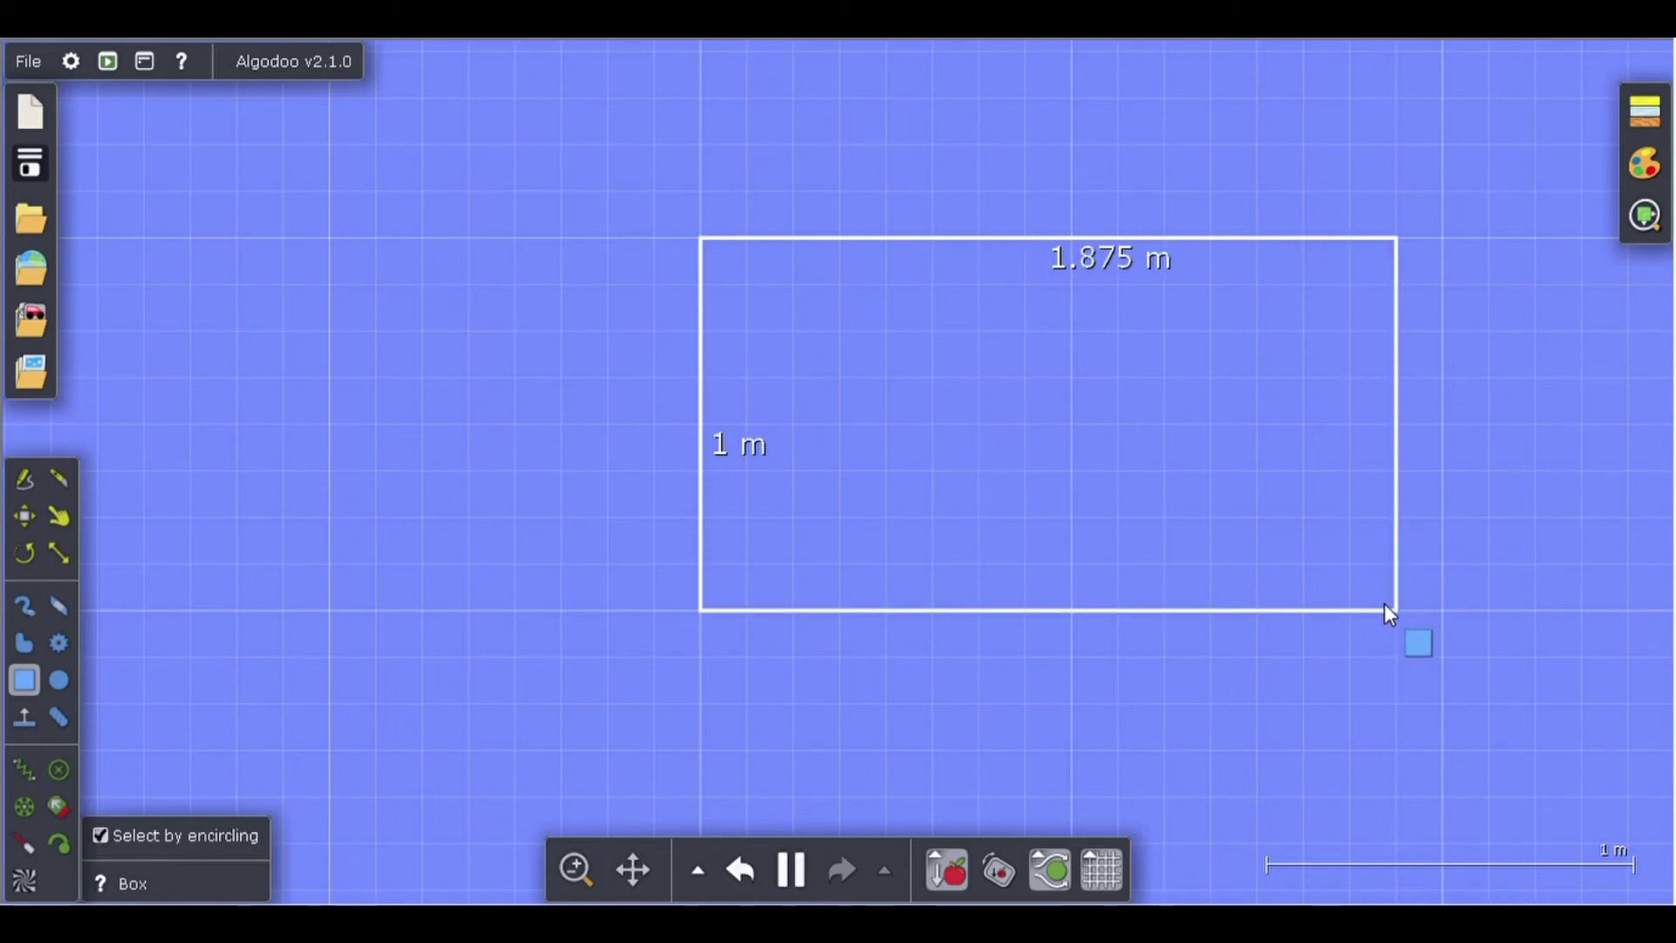
drag(1390, 605, 1430, 597)
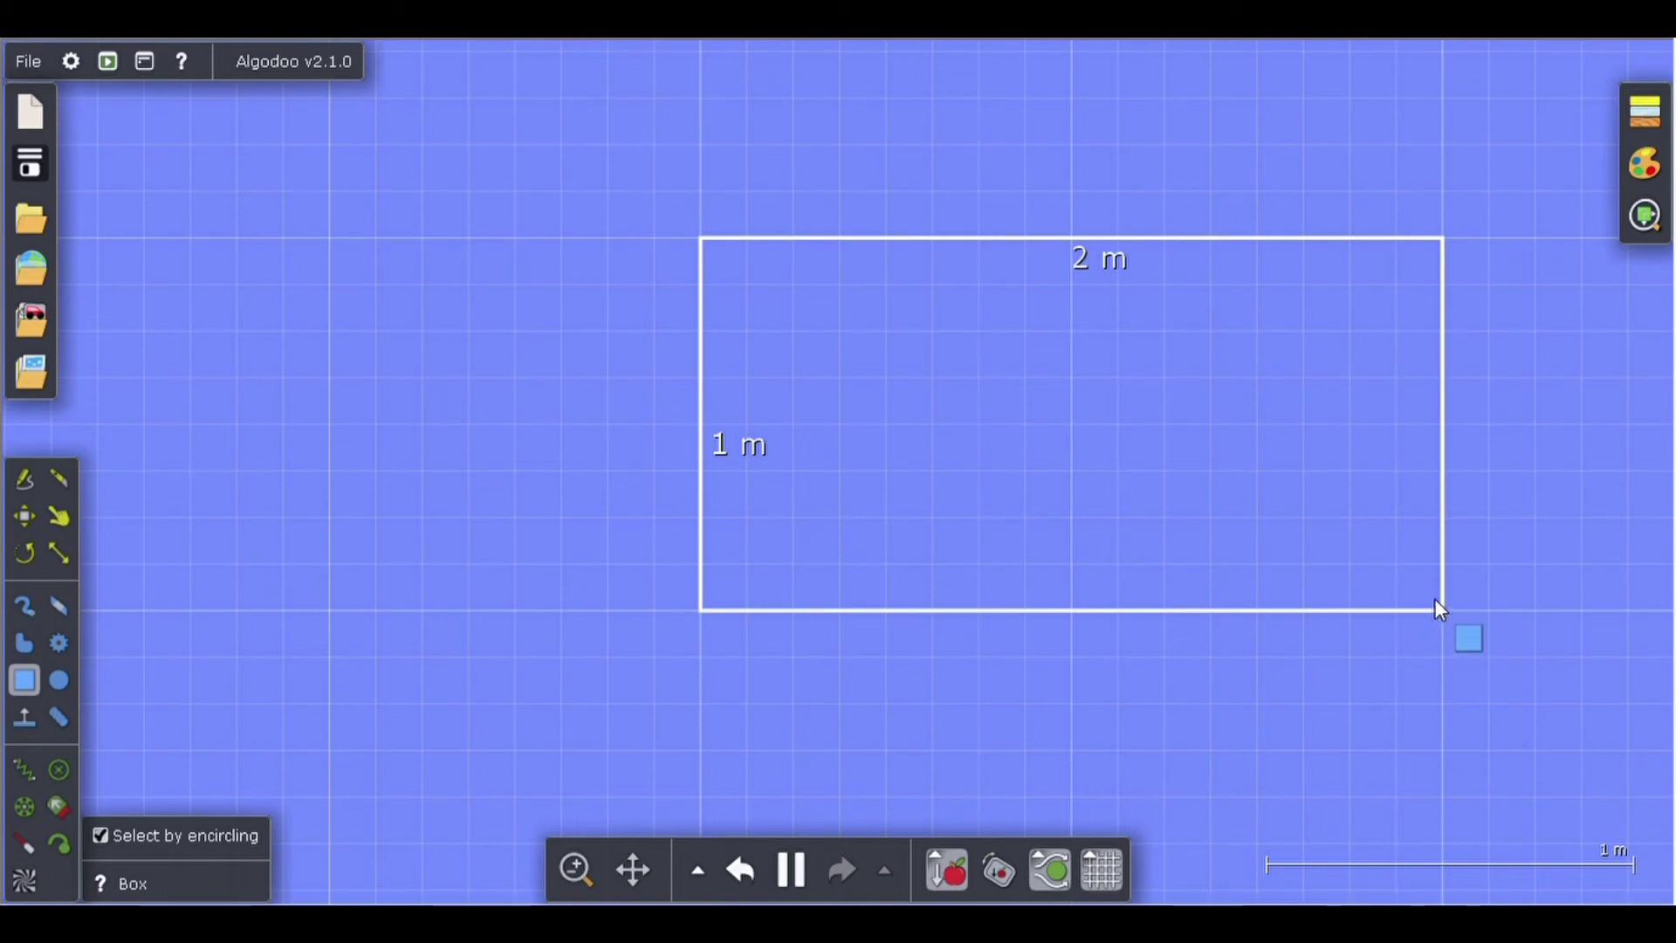
drag(1426, 600, 1417, 599)
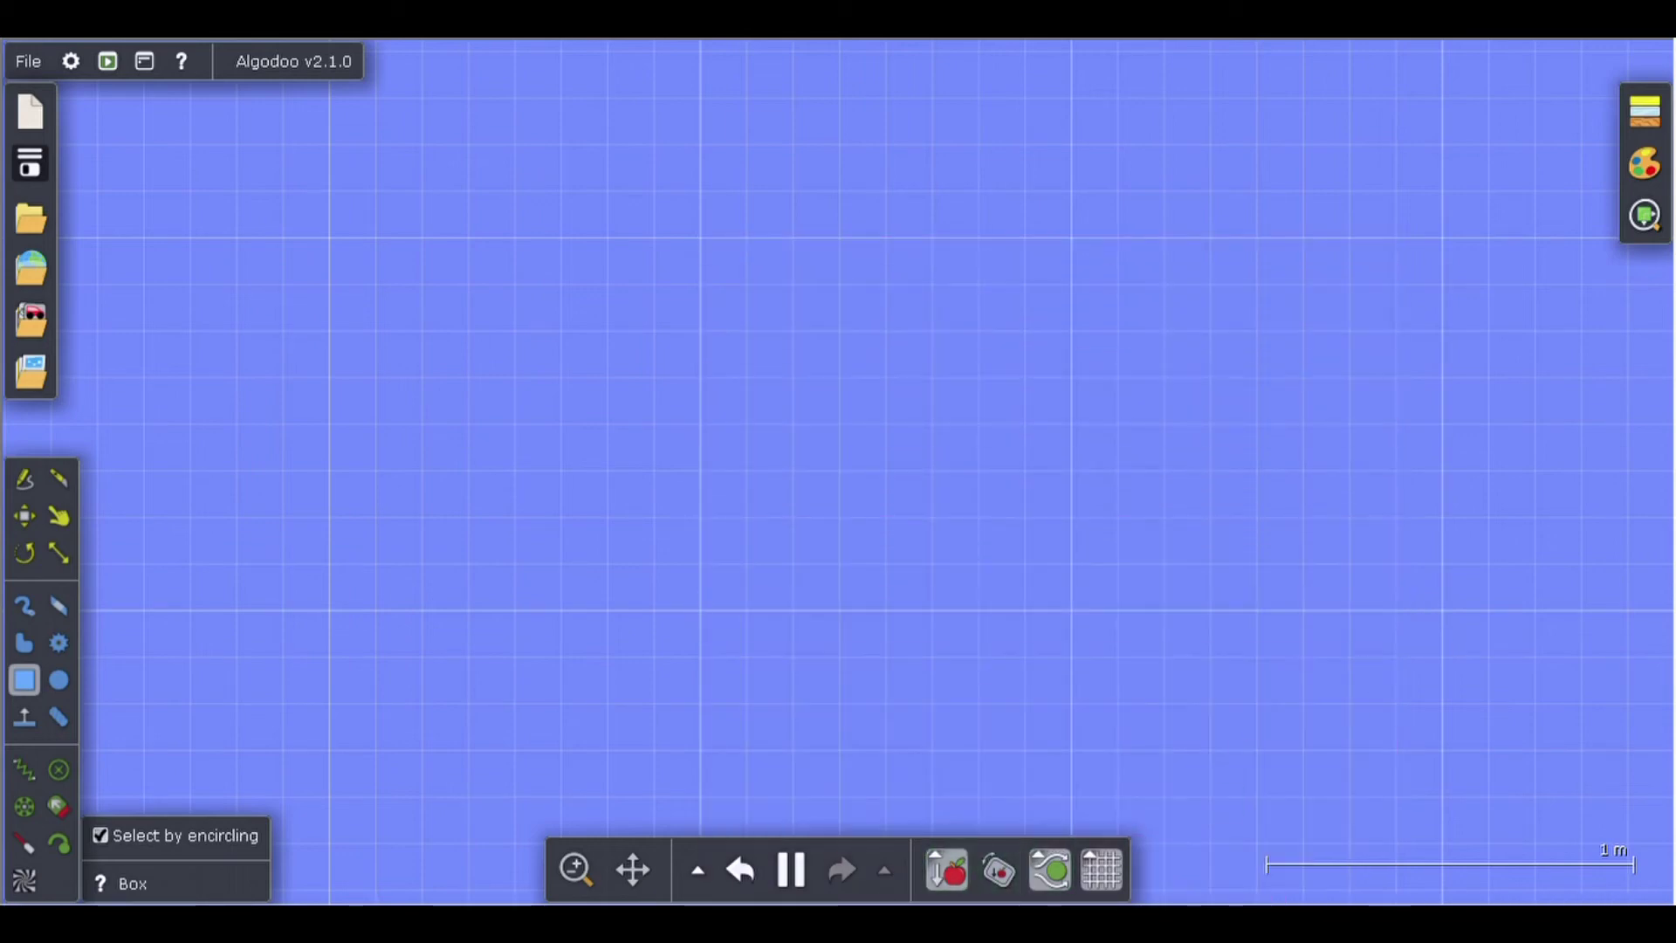
click(792, 869)
click(740, 869)
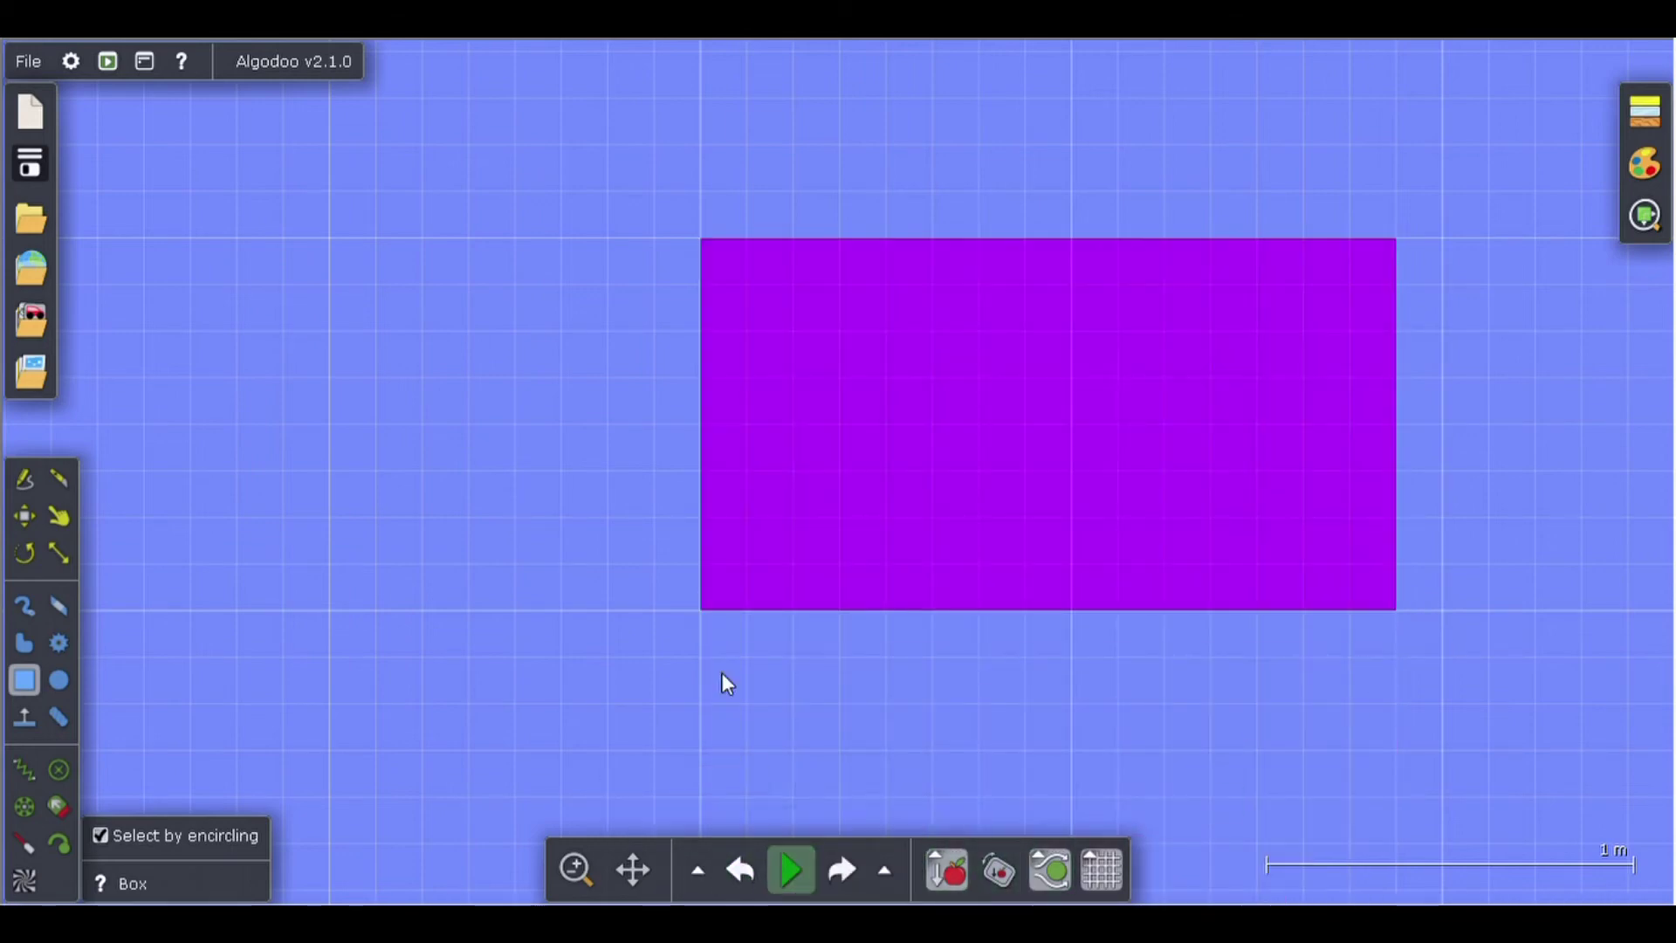
Draw a circle centred on the box's upper-left corner, reaching one grid cell short of the box's lower edge.
scroll(735, 450, down, 1)
scroll(732, 402, up, 1)
scroll(733, 376, down, 2)
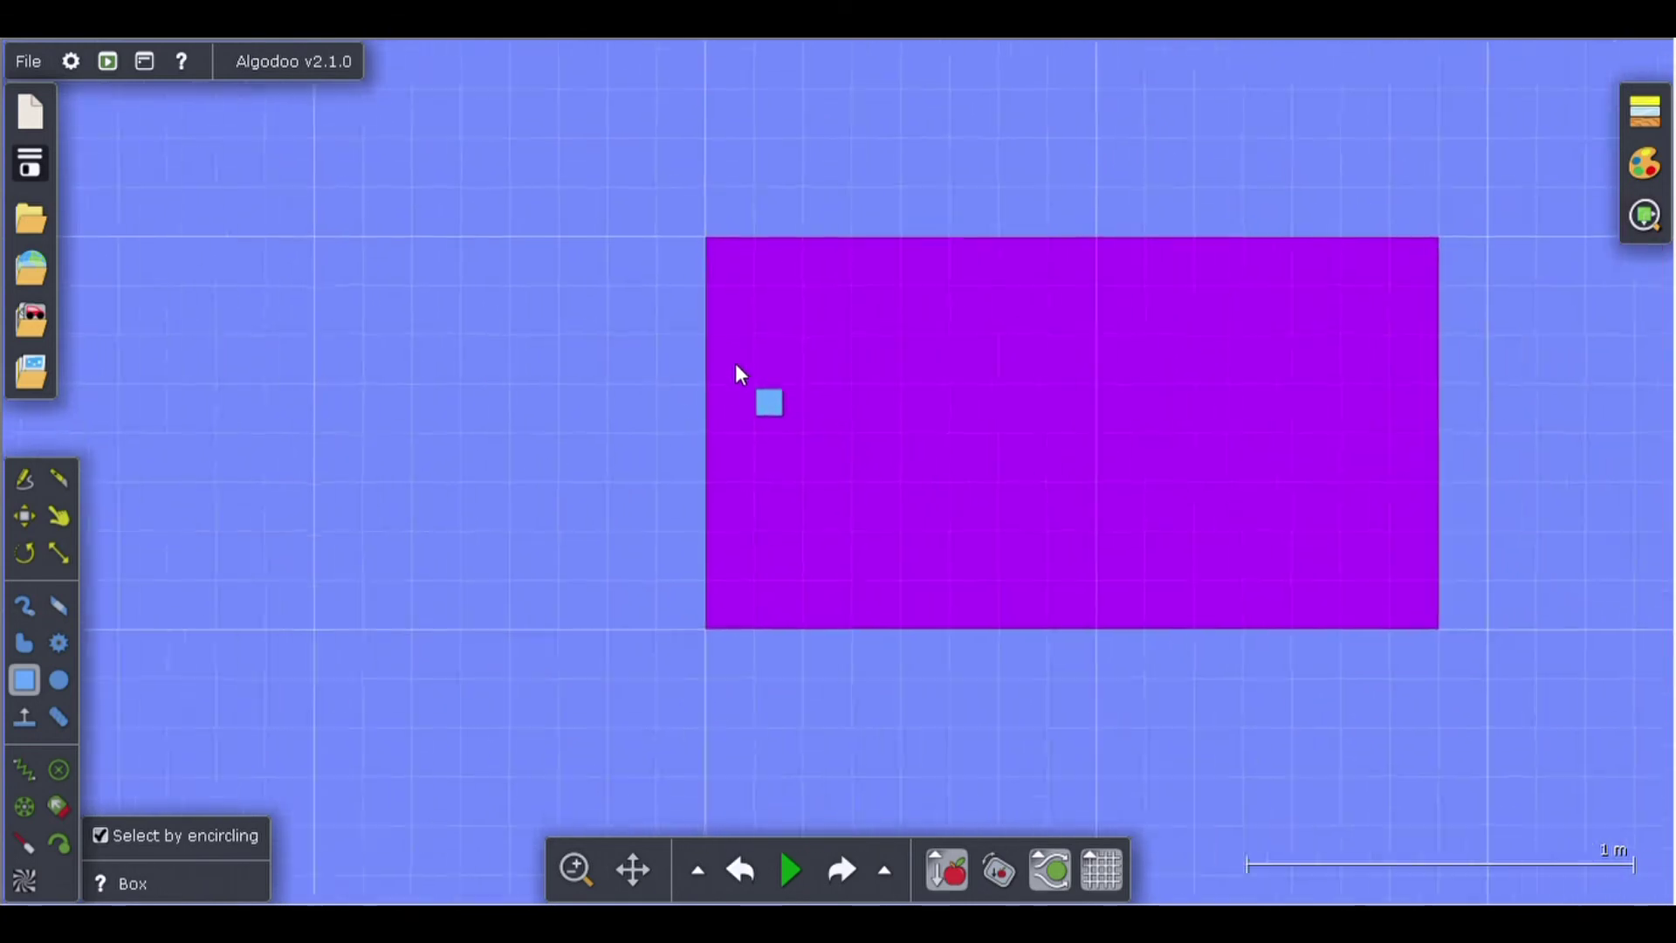
scroll(734, 365, up, 2)
scroll(738, 335, down, 1)
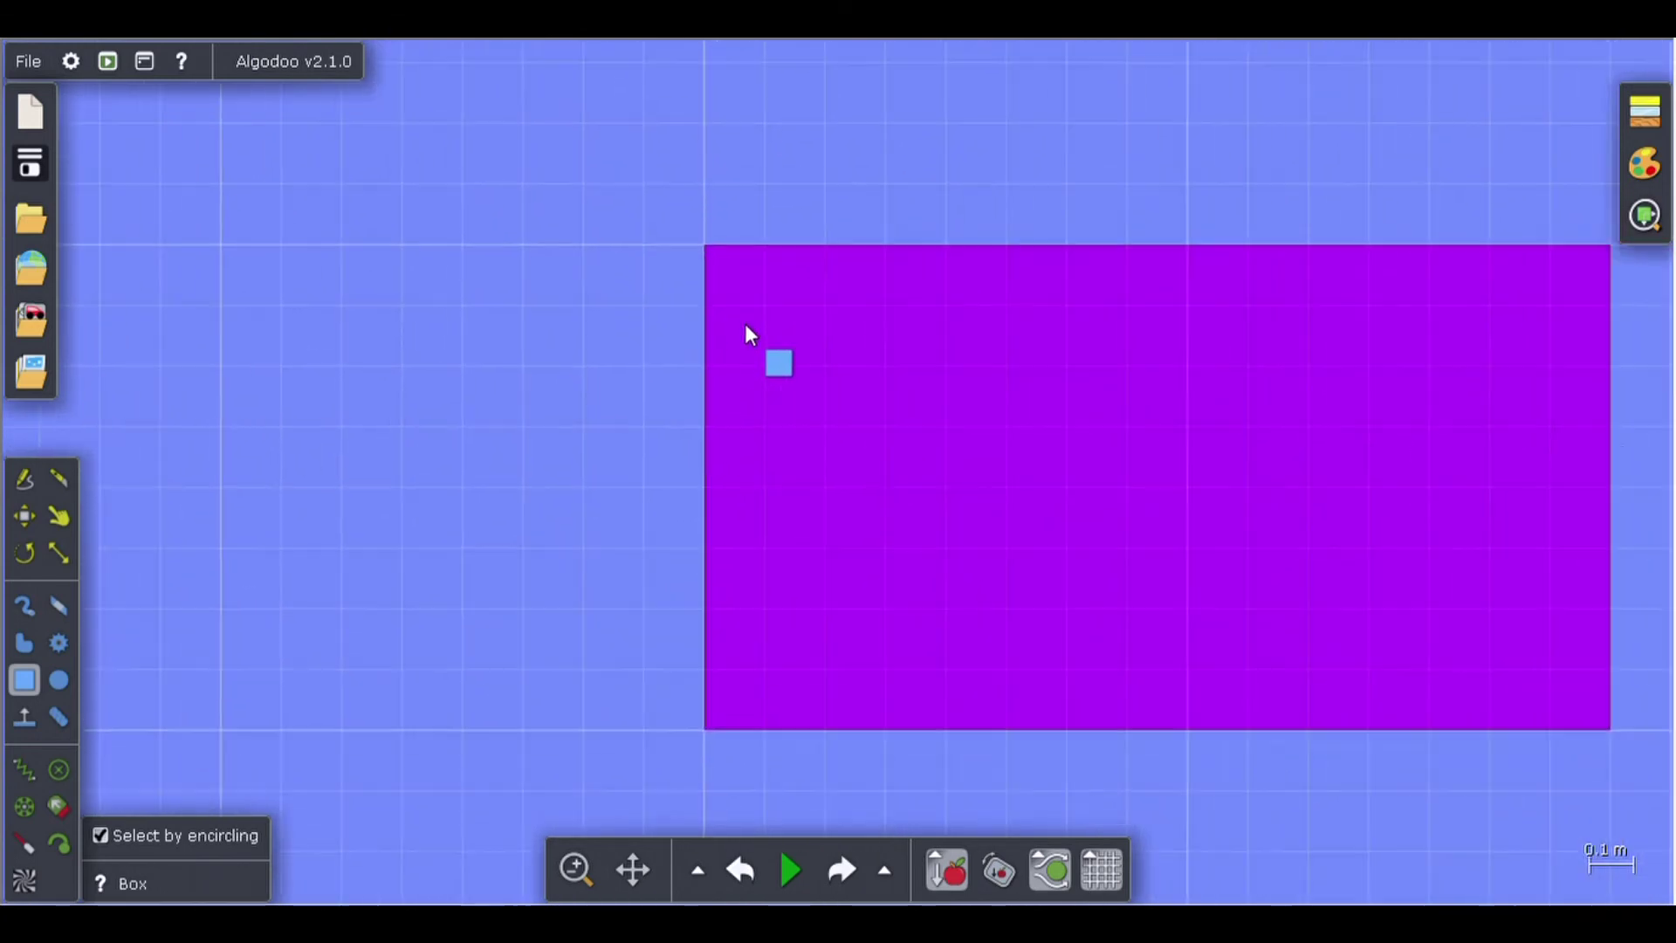
scroll(749, 336, down, 1)
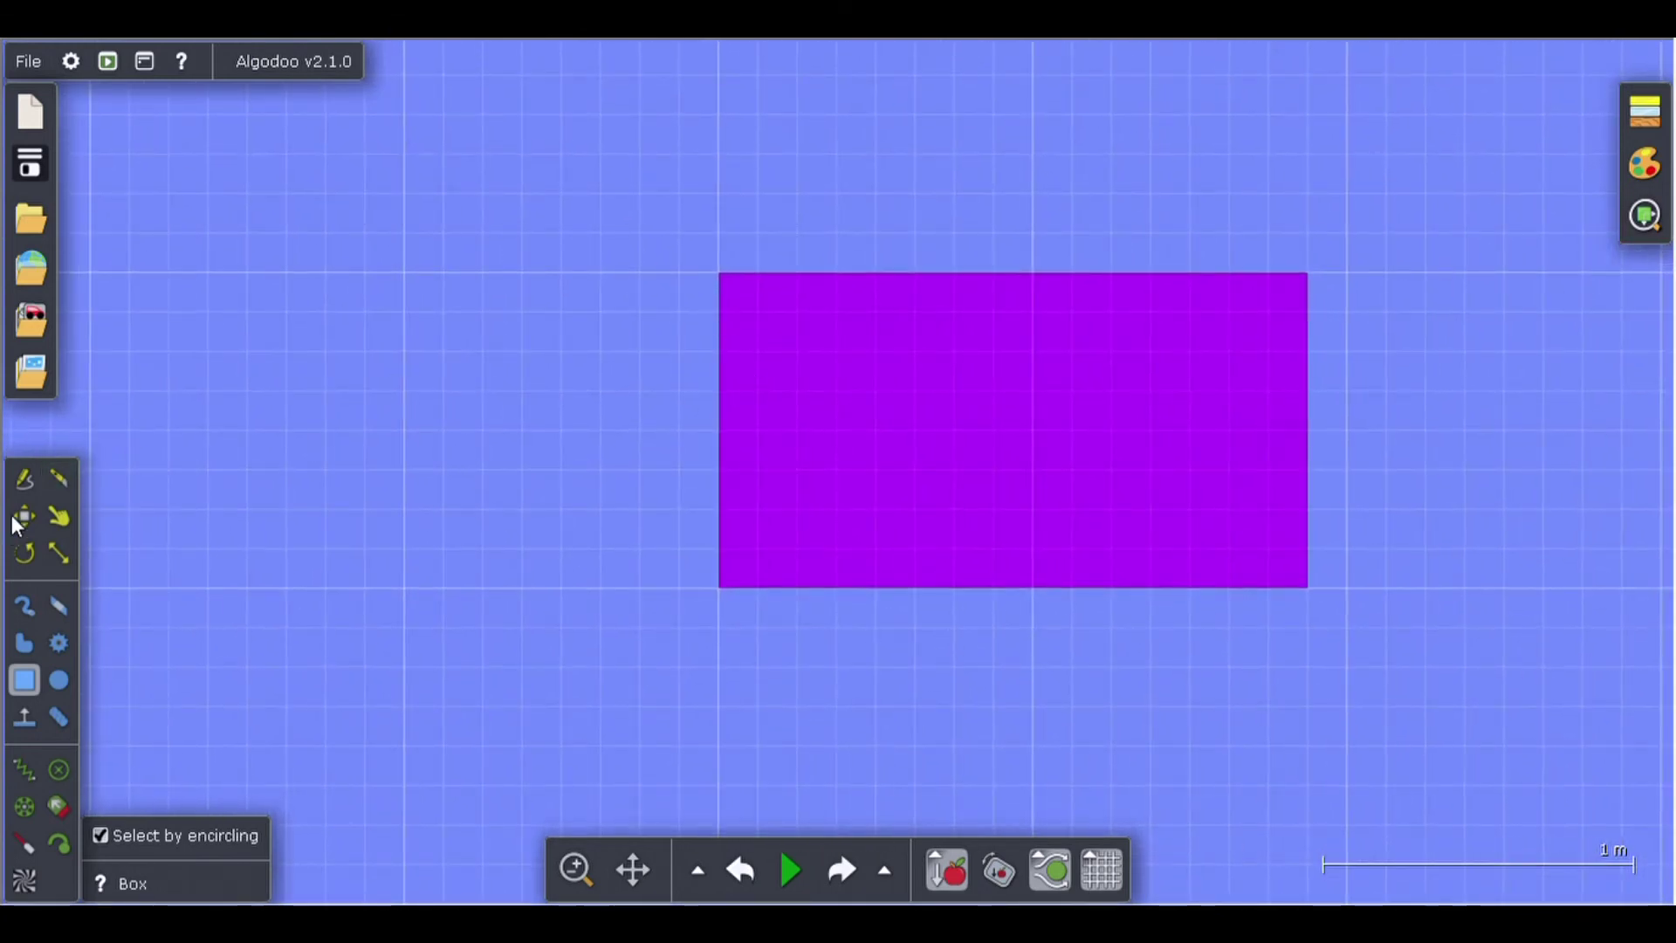
click(70, 681)
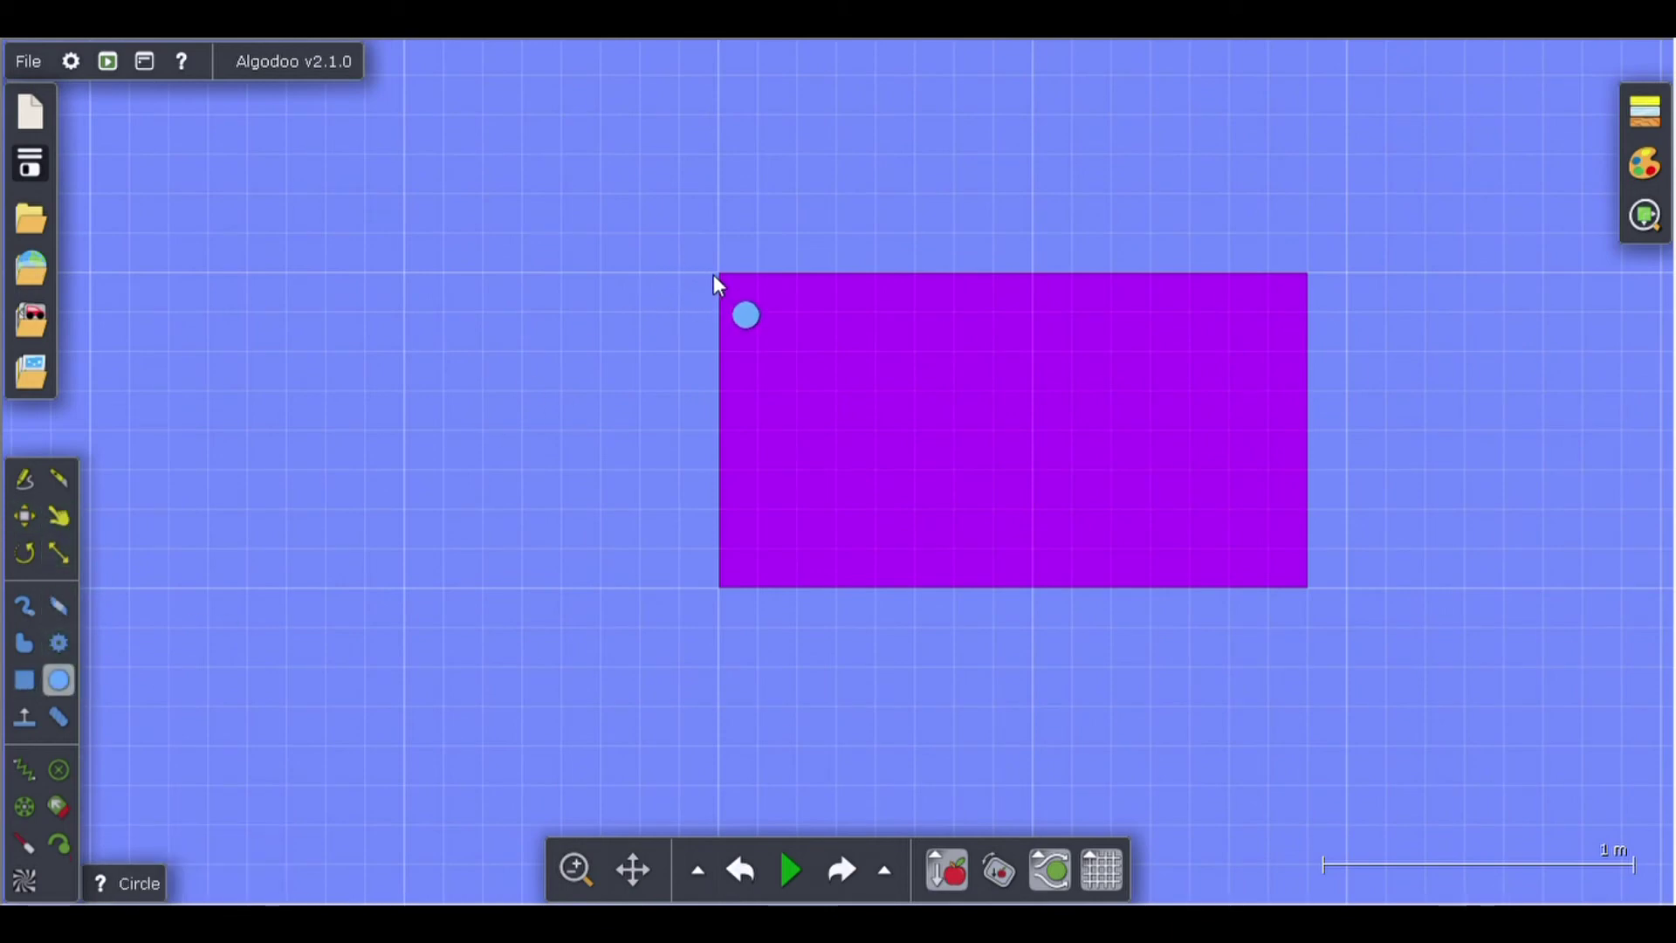
drag(719, 274, 914, 454)
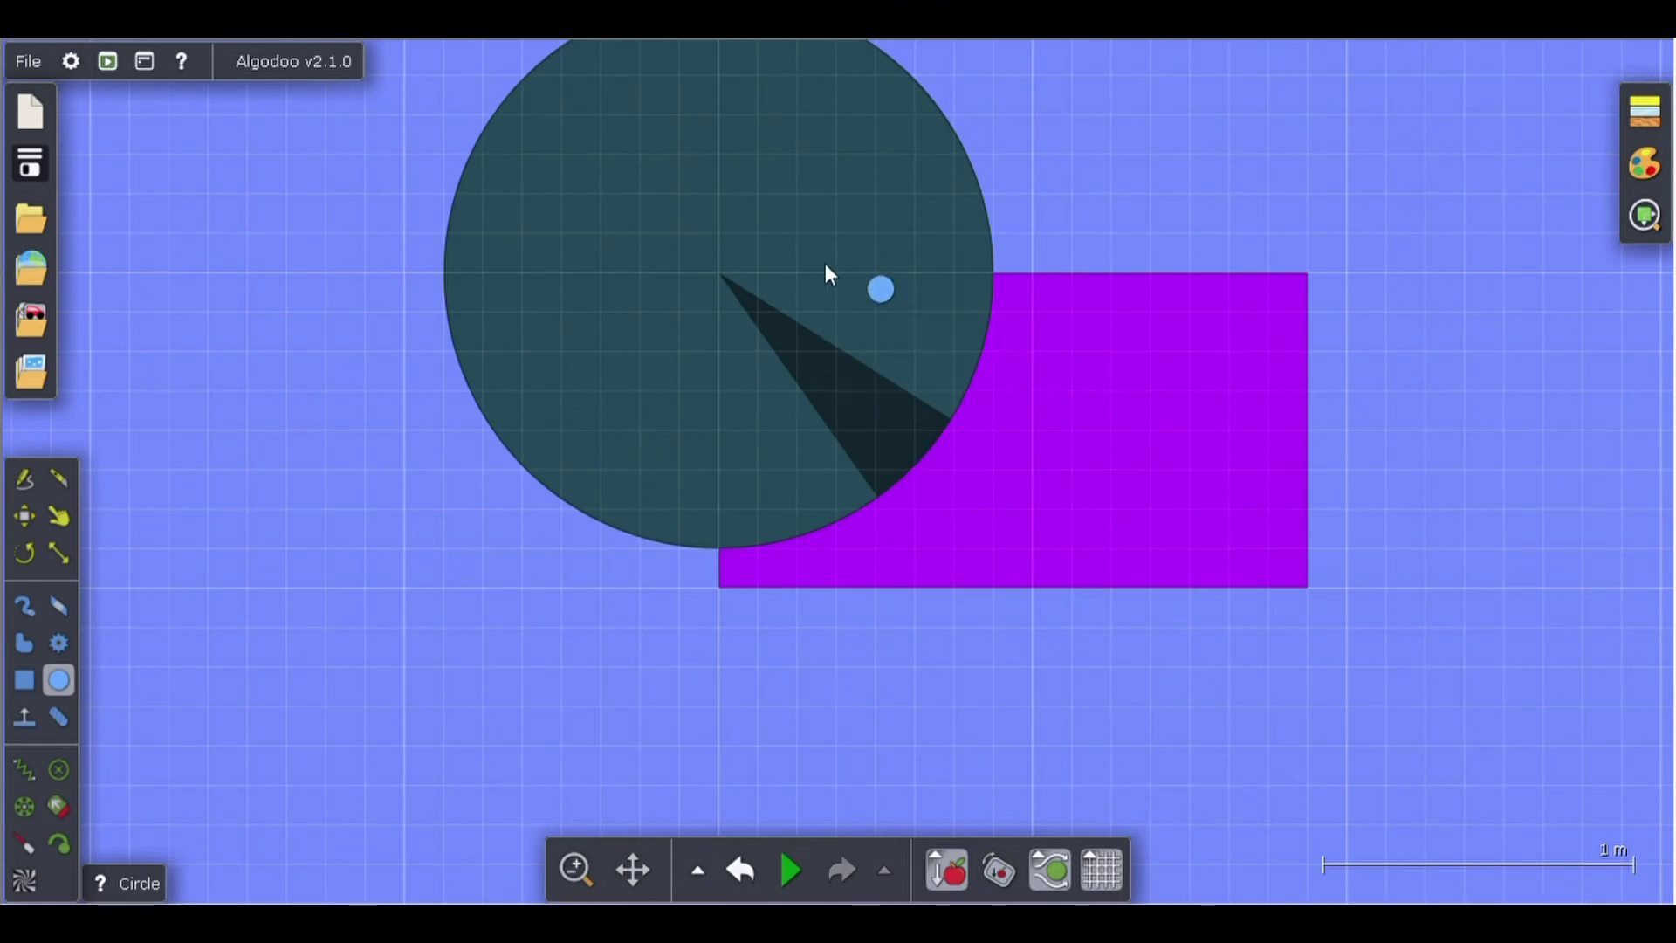
Clone the circle and place the copy beside the original over the other end of the purple box.
scroll(1007, 279, up, 10)
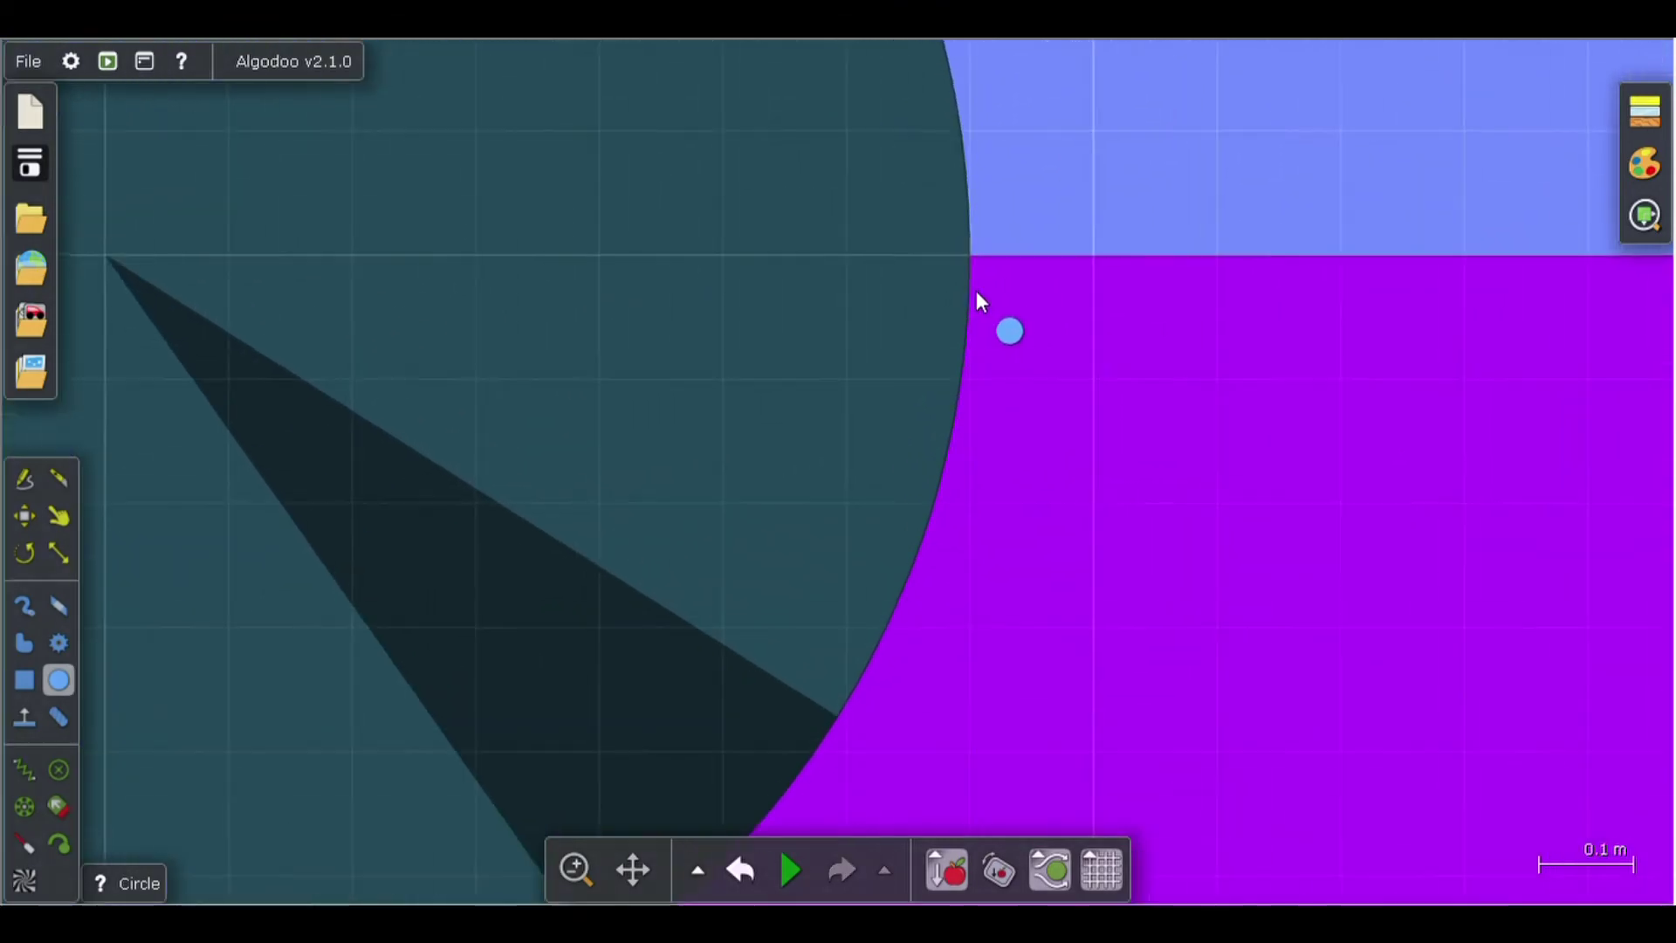
scroll(969, 228, up, 2)
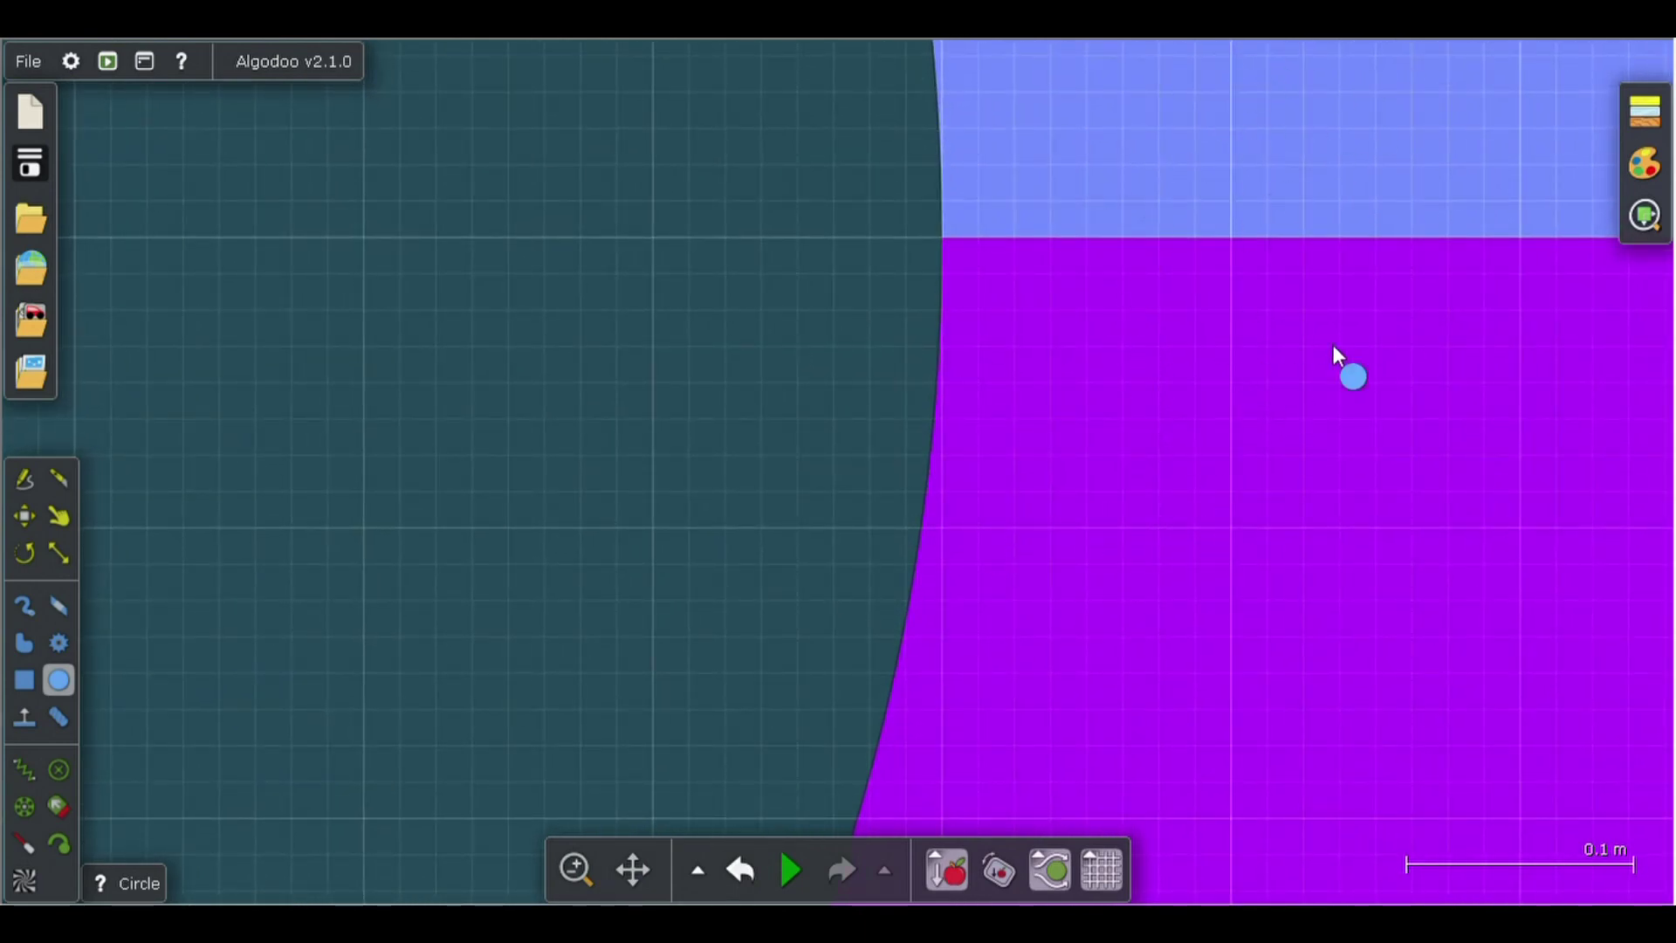
scroll(1318, 337, down, 8)
scroll(1459, 248, up, 2)
click(889, 328)
key(ctrl+v)
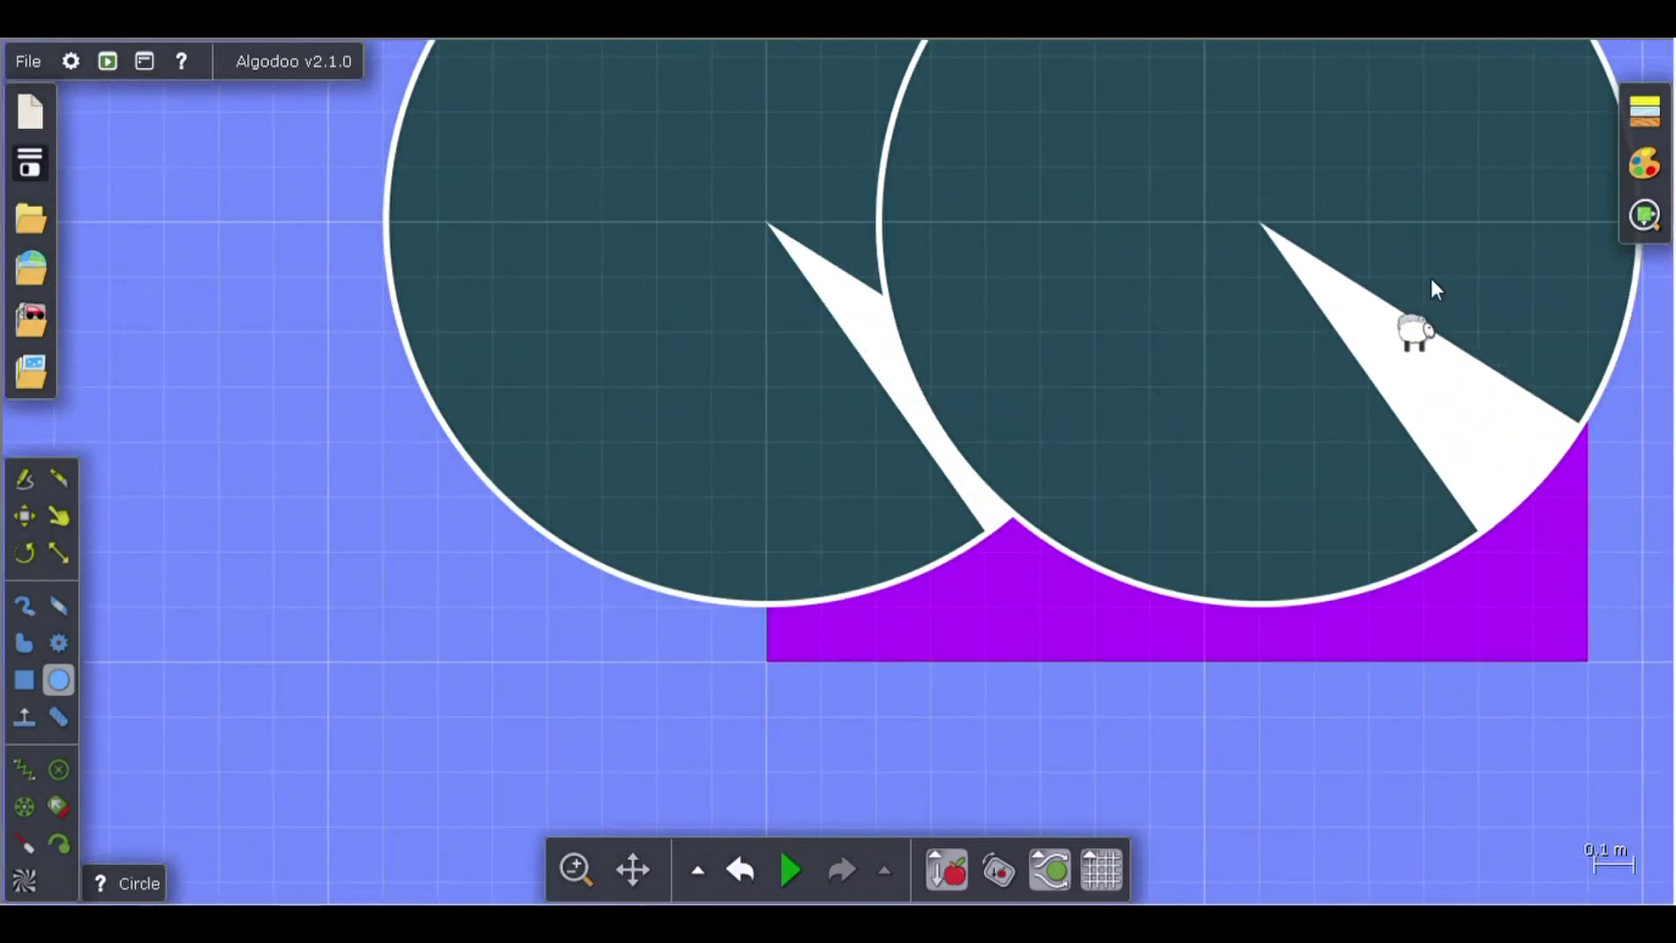
scroll(1583, 450, down, 8)
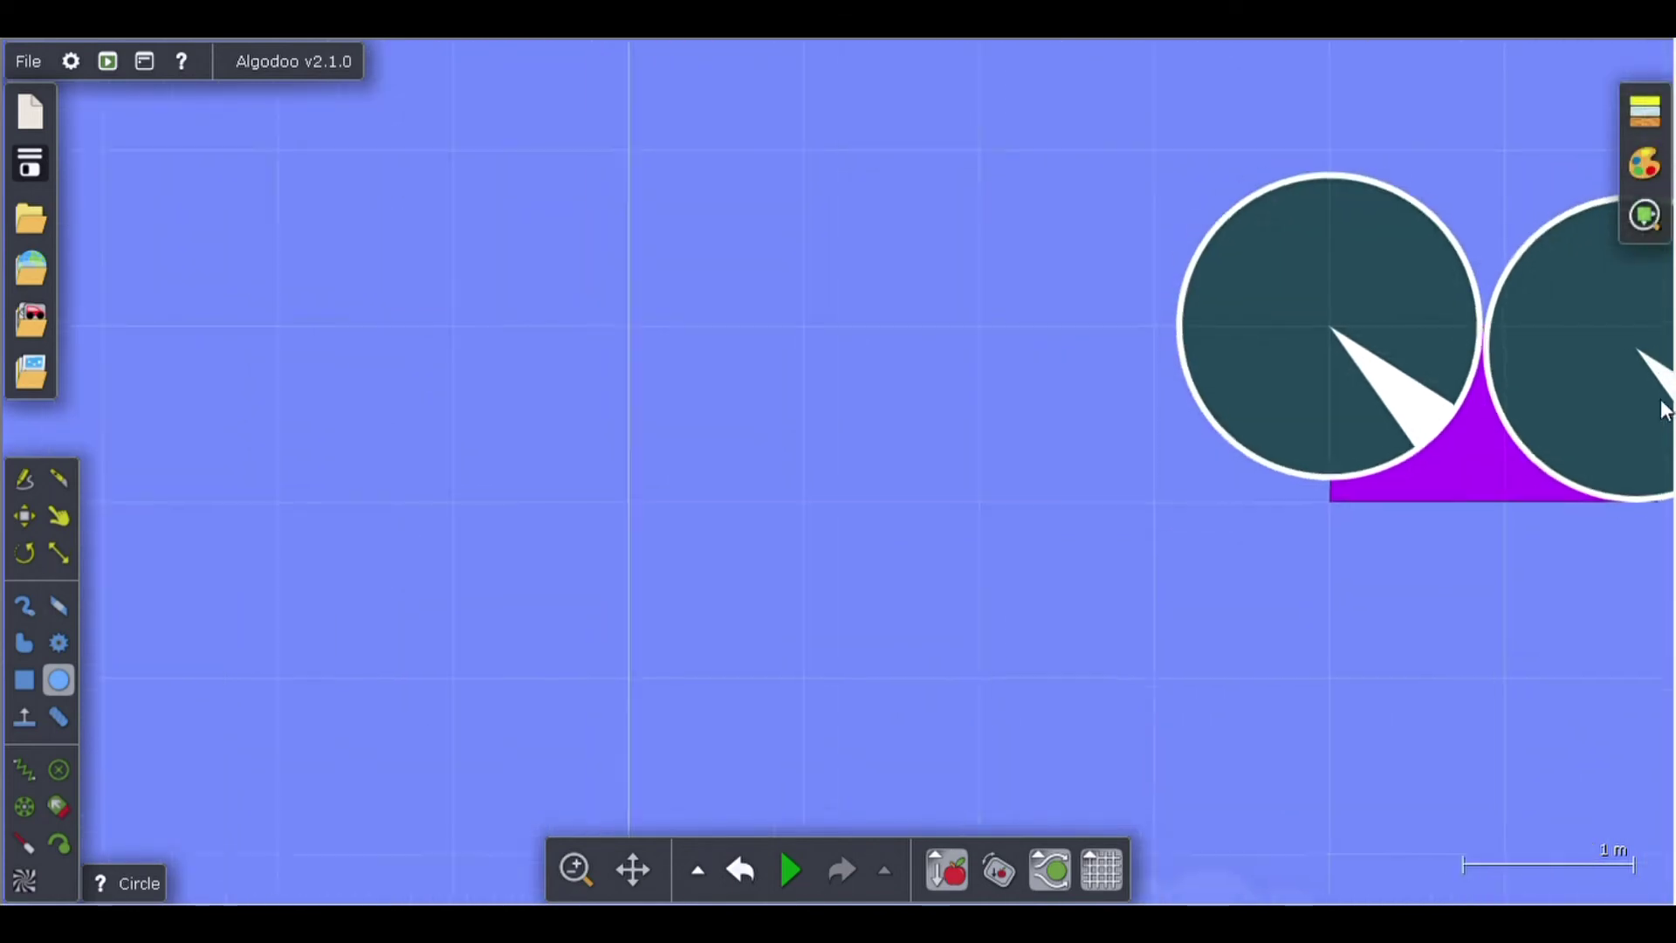
scroll(1629, 450, up, 6)
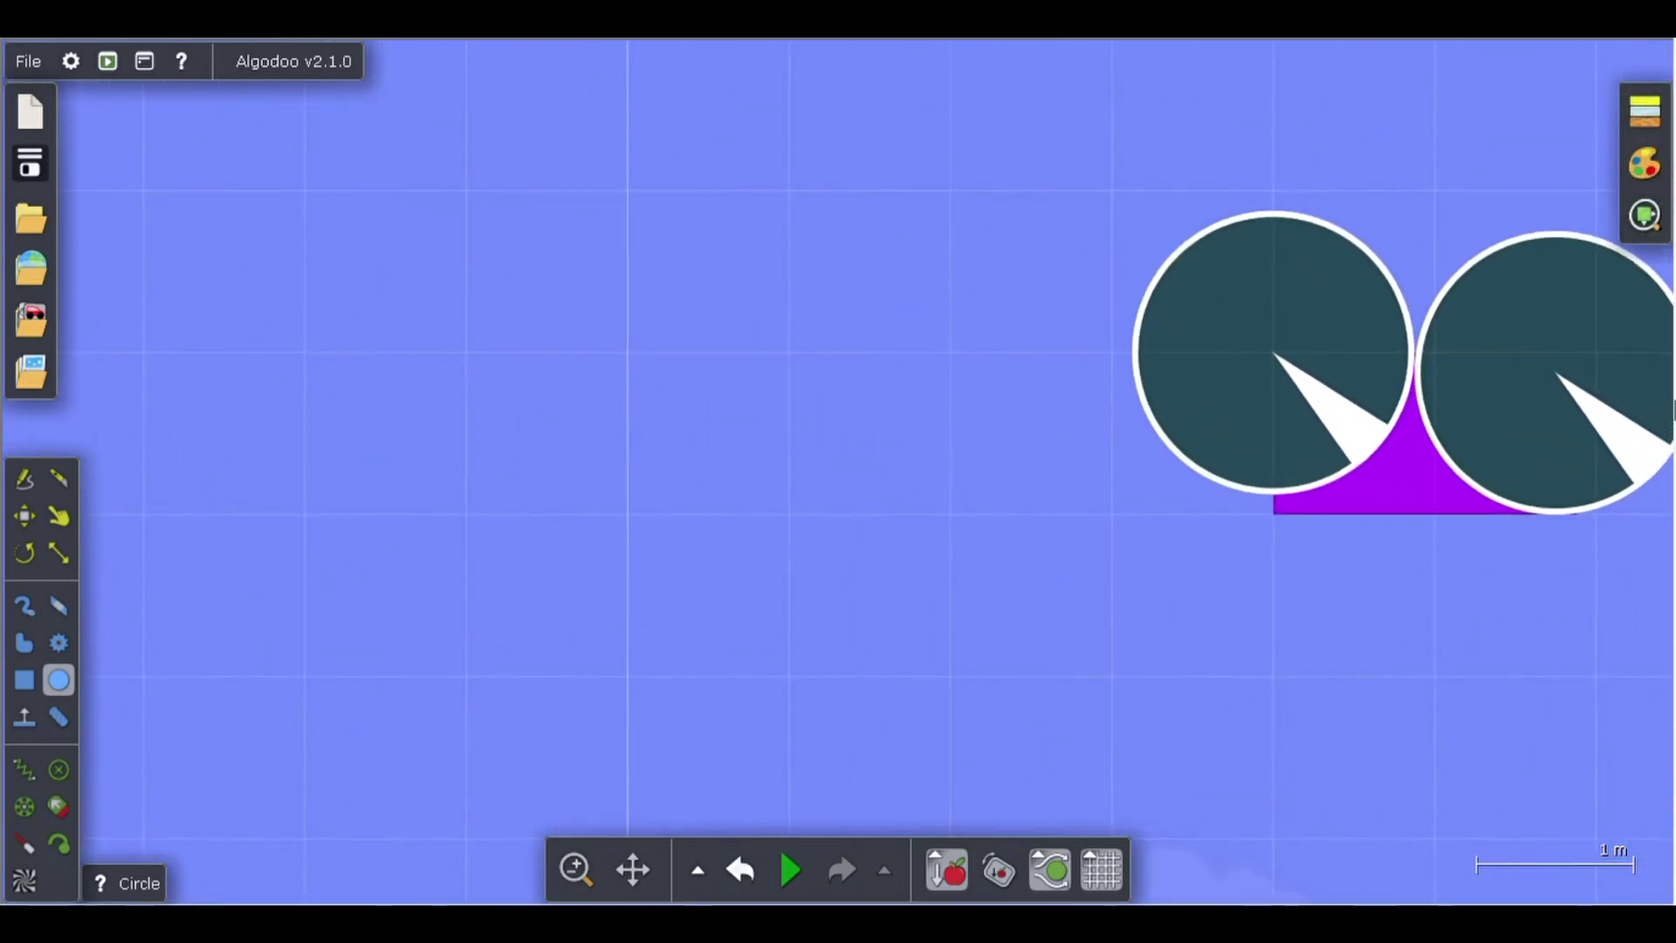
drag(1443, 395, 1476, 373)
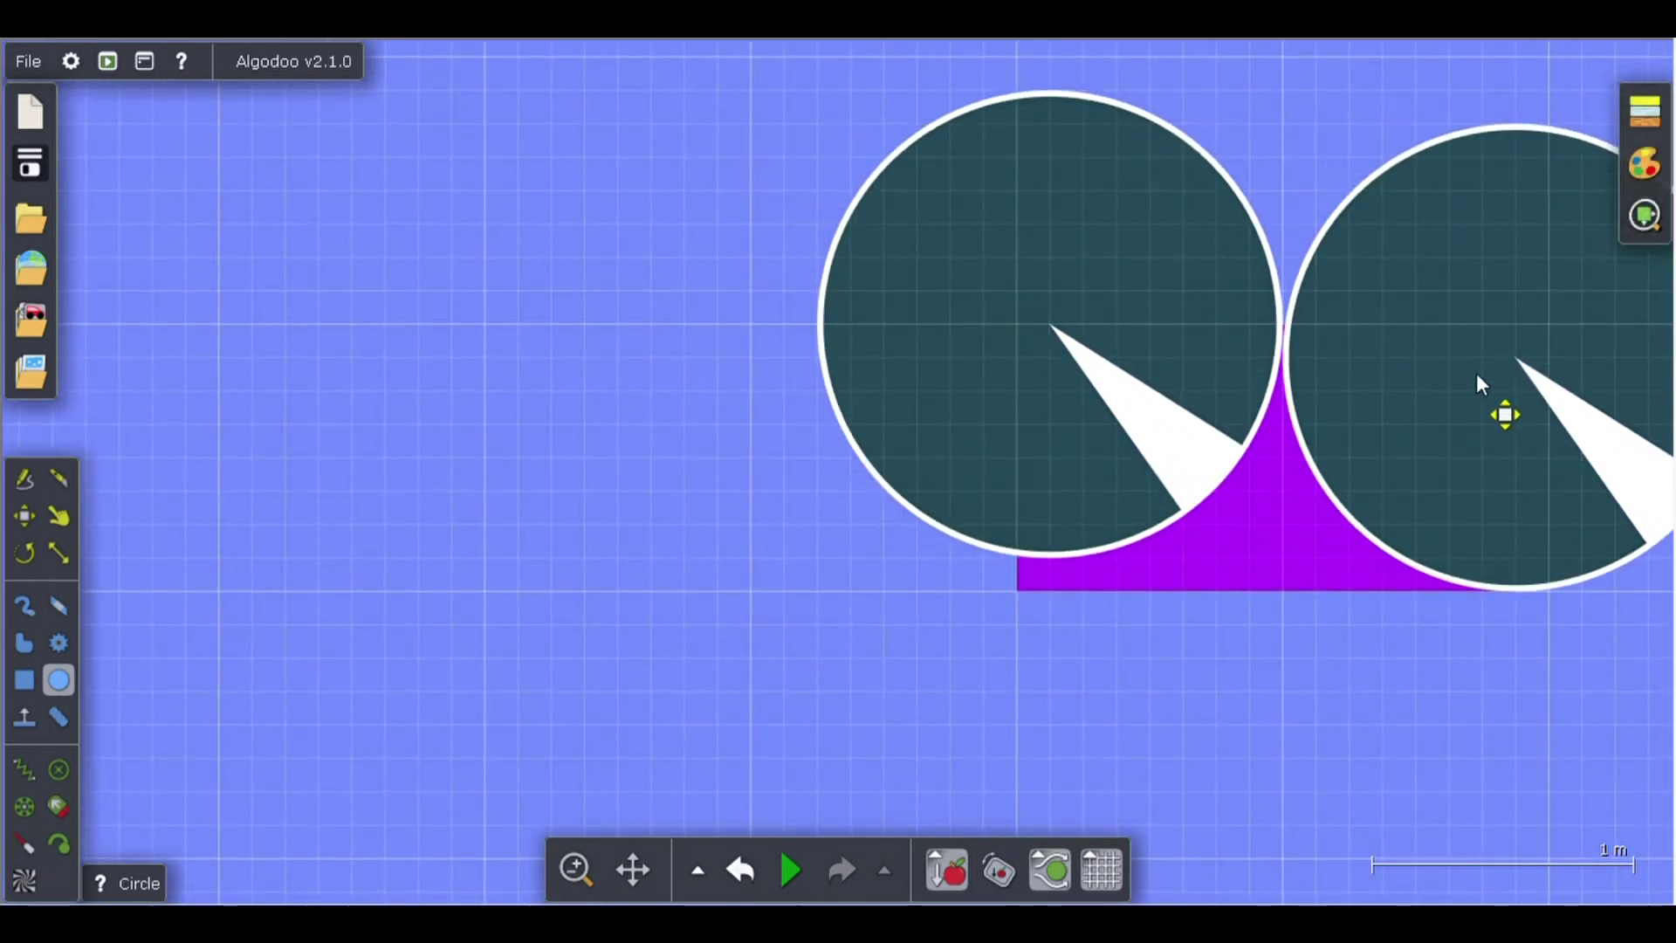
key(ctrl+z)
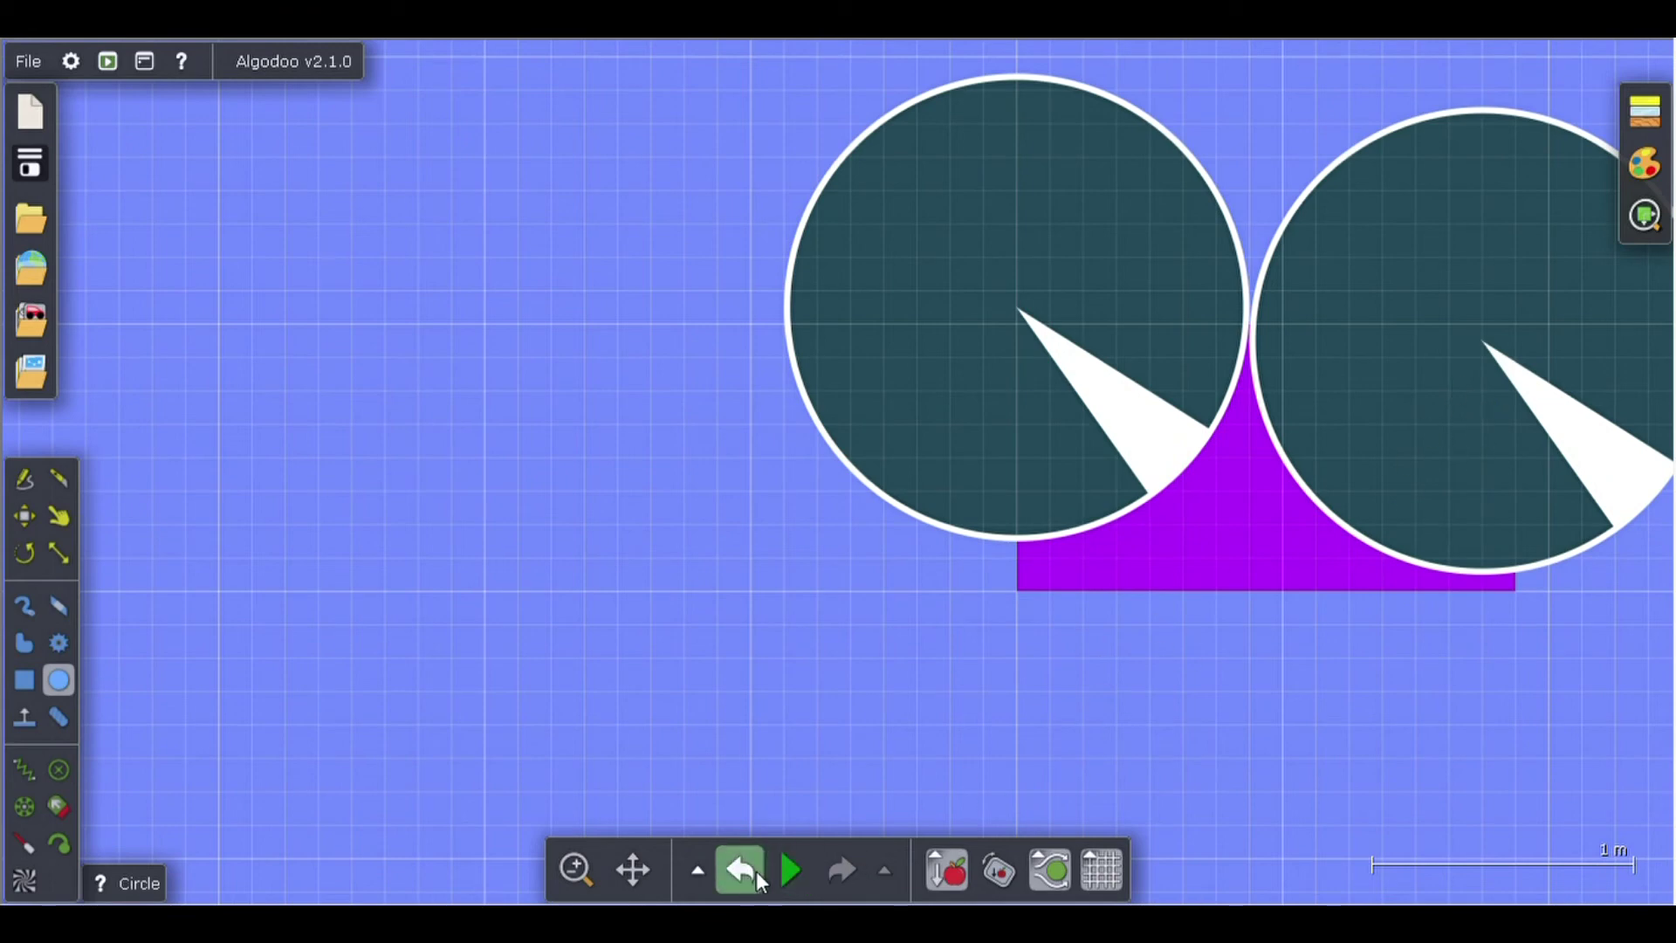
click(756, 878)
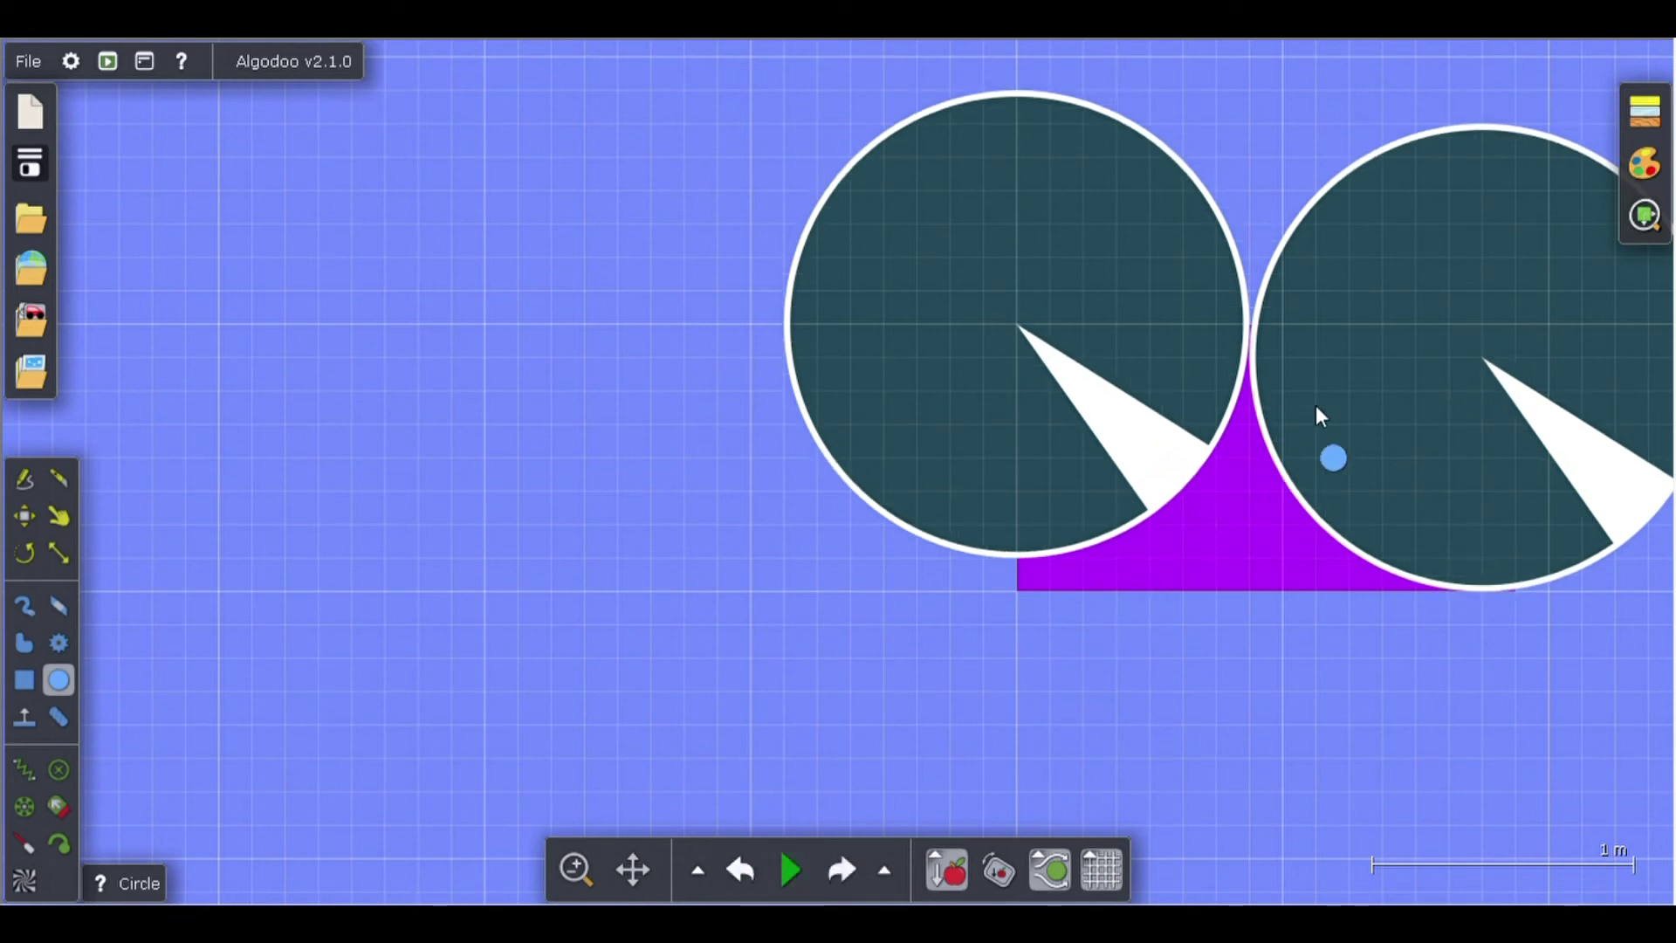
Deselect both circles and move only the cloned one until it is centred on the box's upper-right corner.
click(1275, 609)
drag(1358, 423, 1412, 371)
key(ctrl+z)
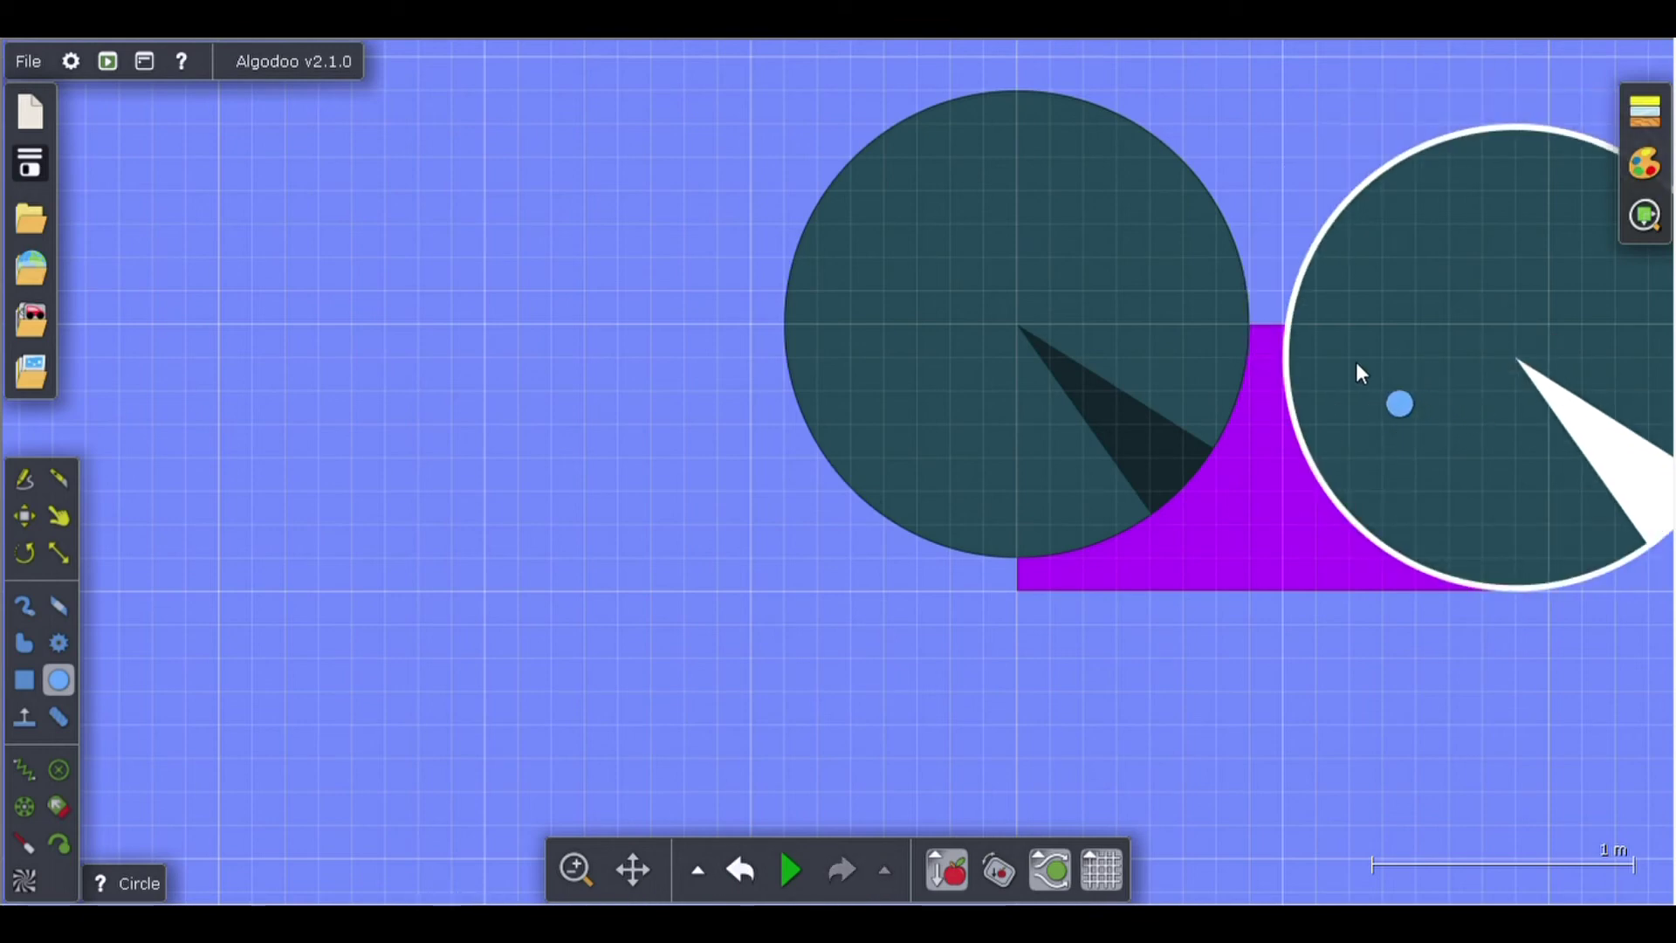
scroll(1272, 324, up, 6)
scroll(1283, 325, down, 7)
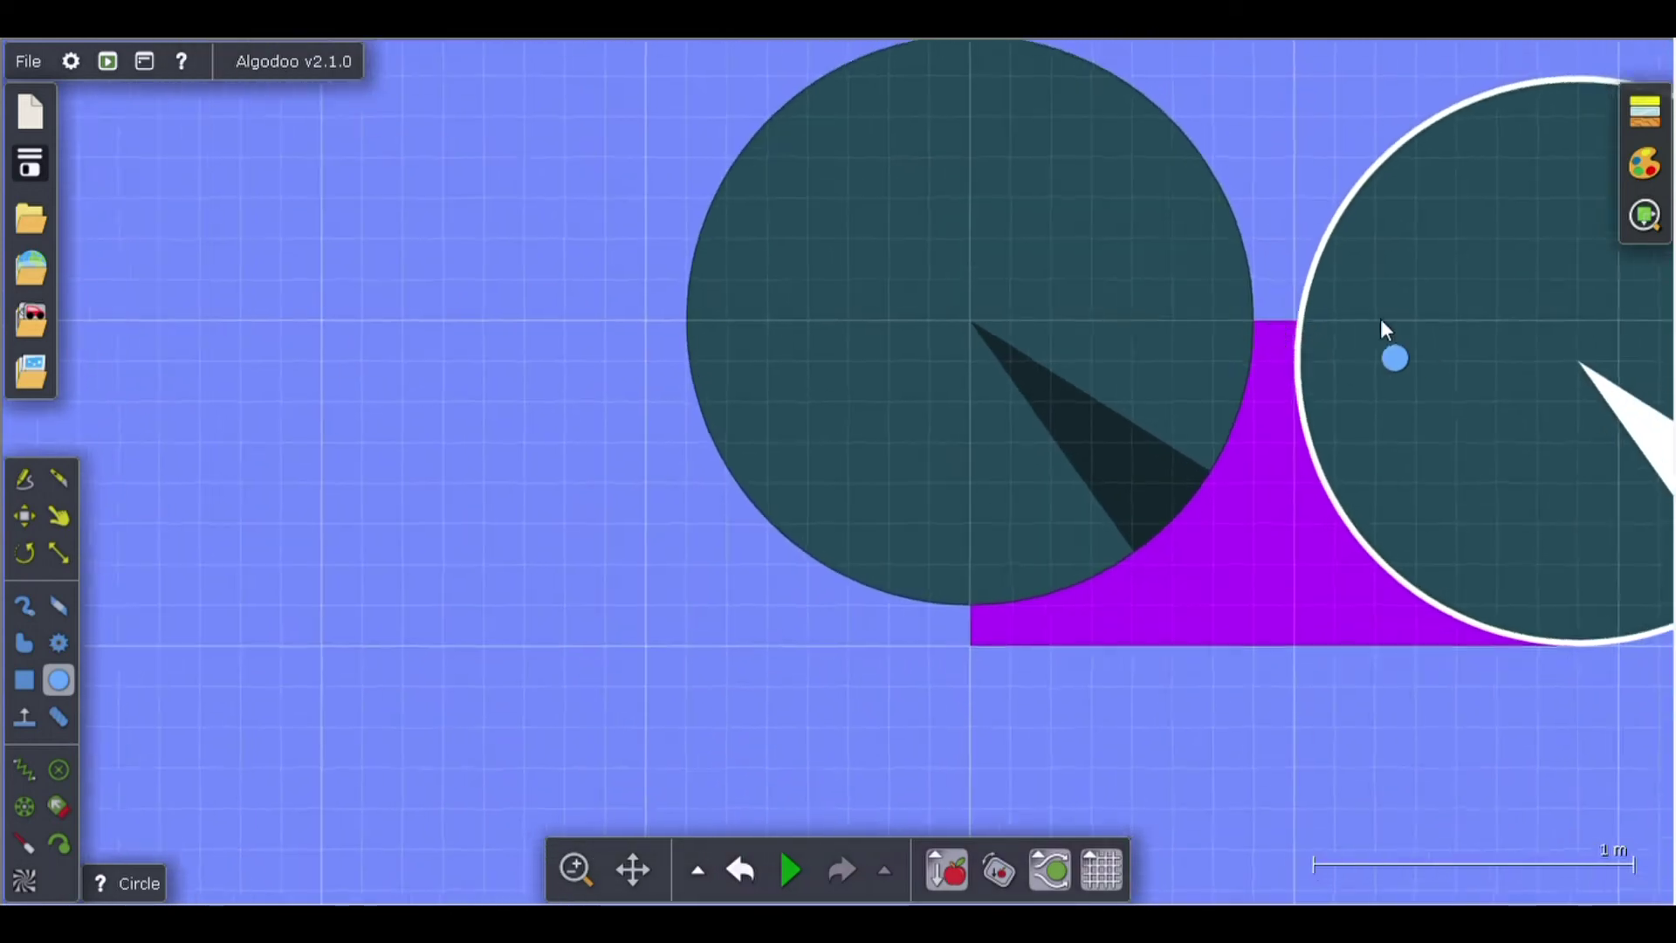
drag(1483, 320, 1479, 292)
scroll(1479, 305, up, 2)
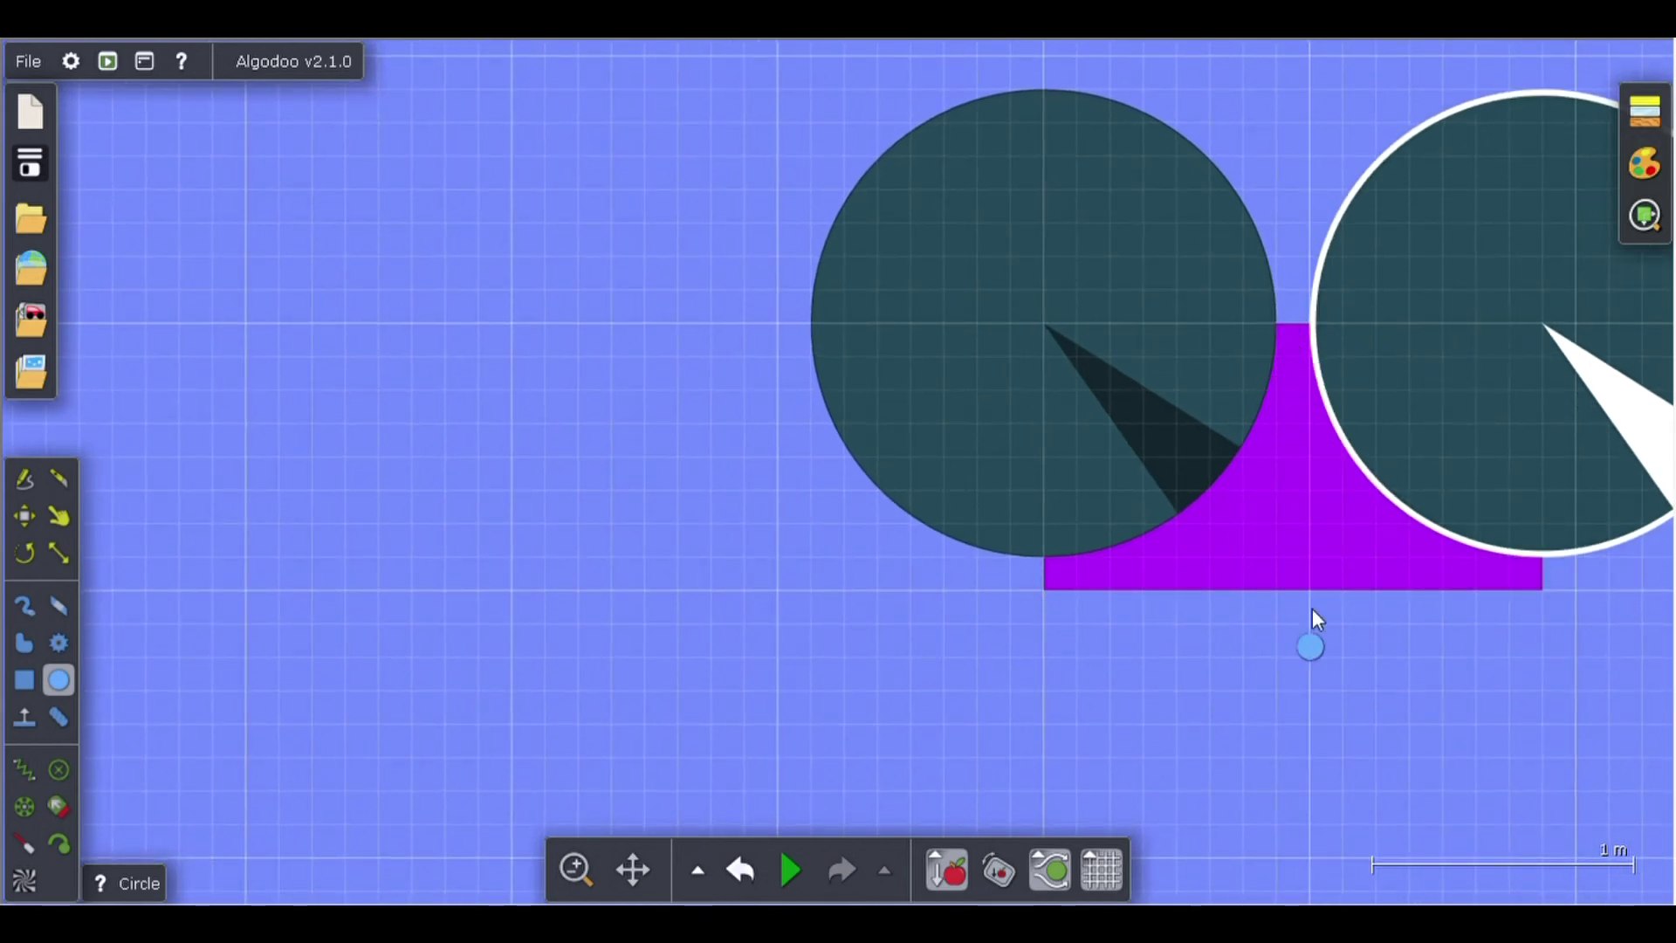
Subtract both circles from the purple box with the Subtract shape operation.
right_click(1343, 337)
mouse_move(1494, 836)
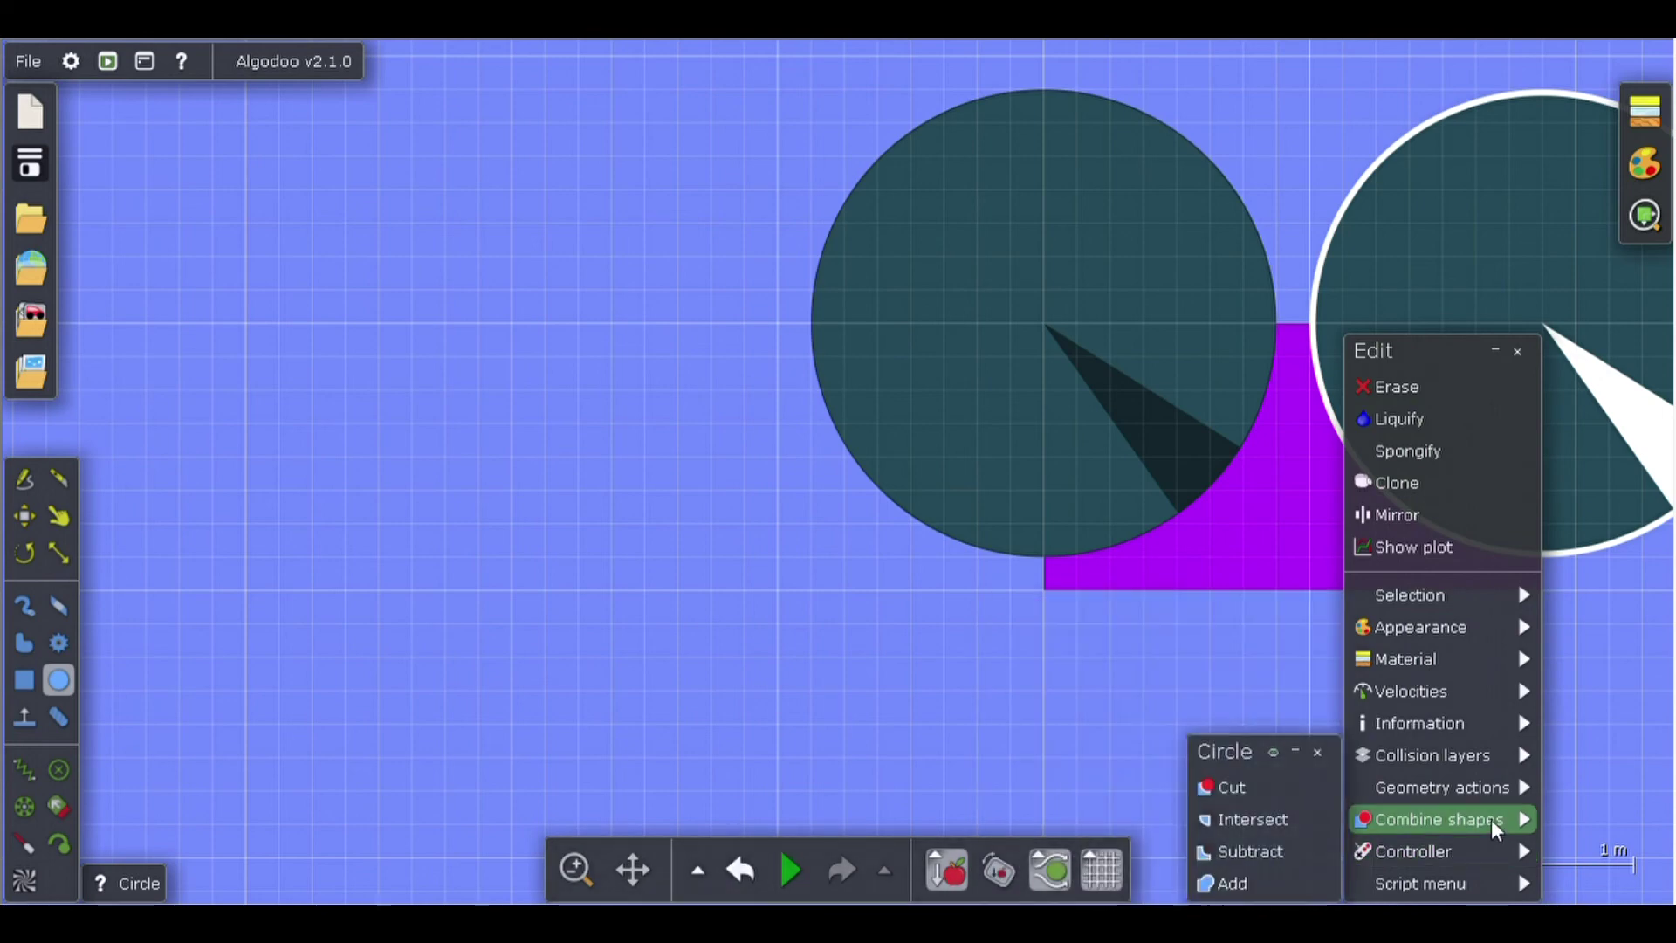
click(1296, 847)
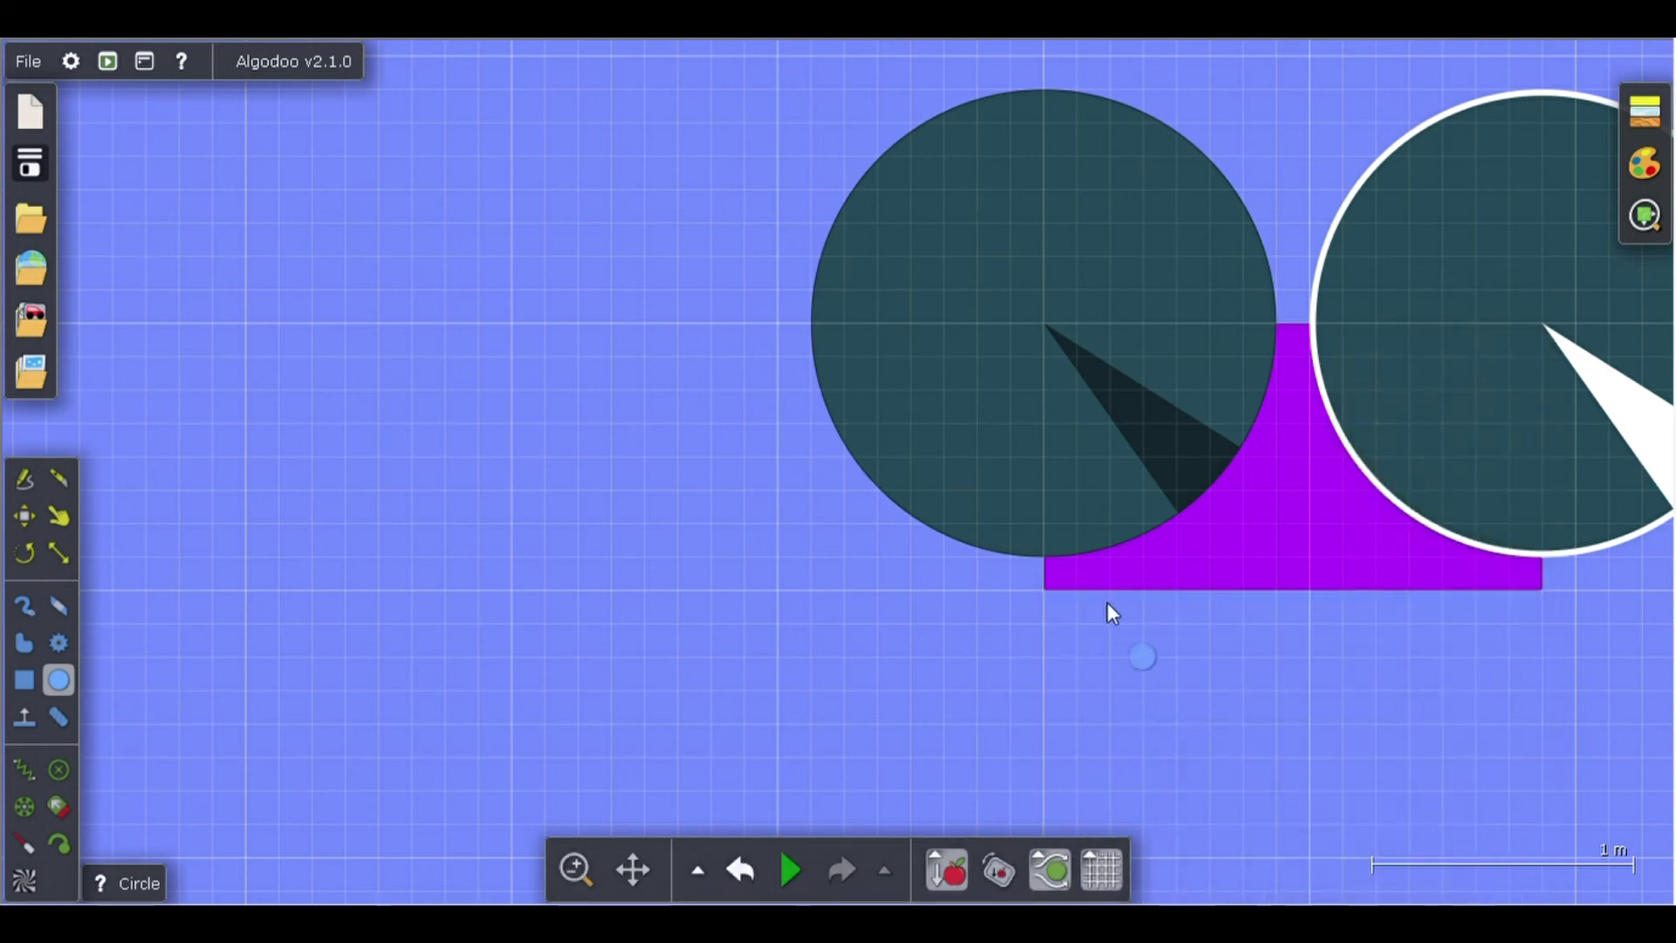
right_click(1090, 411)
mouse_move(1182, 821)
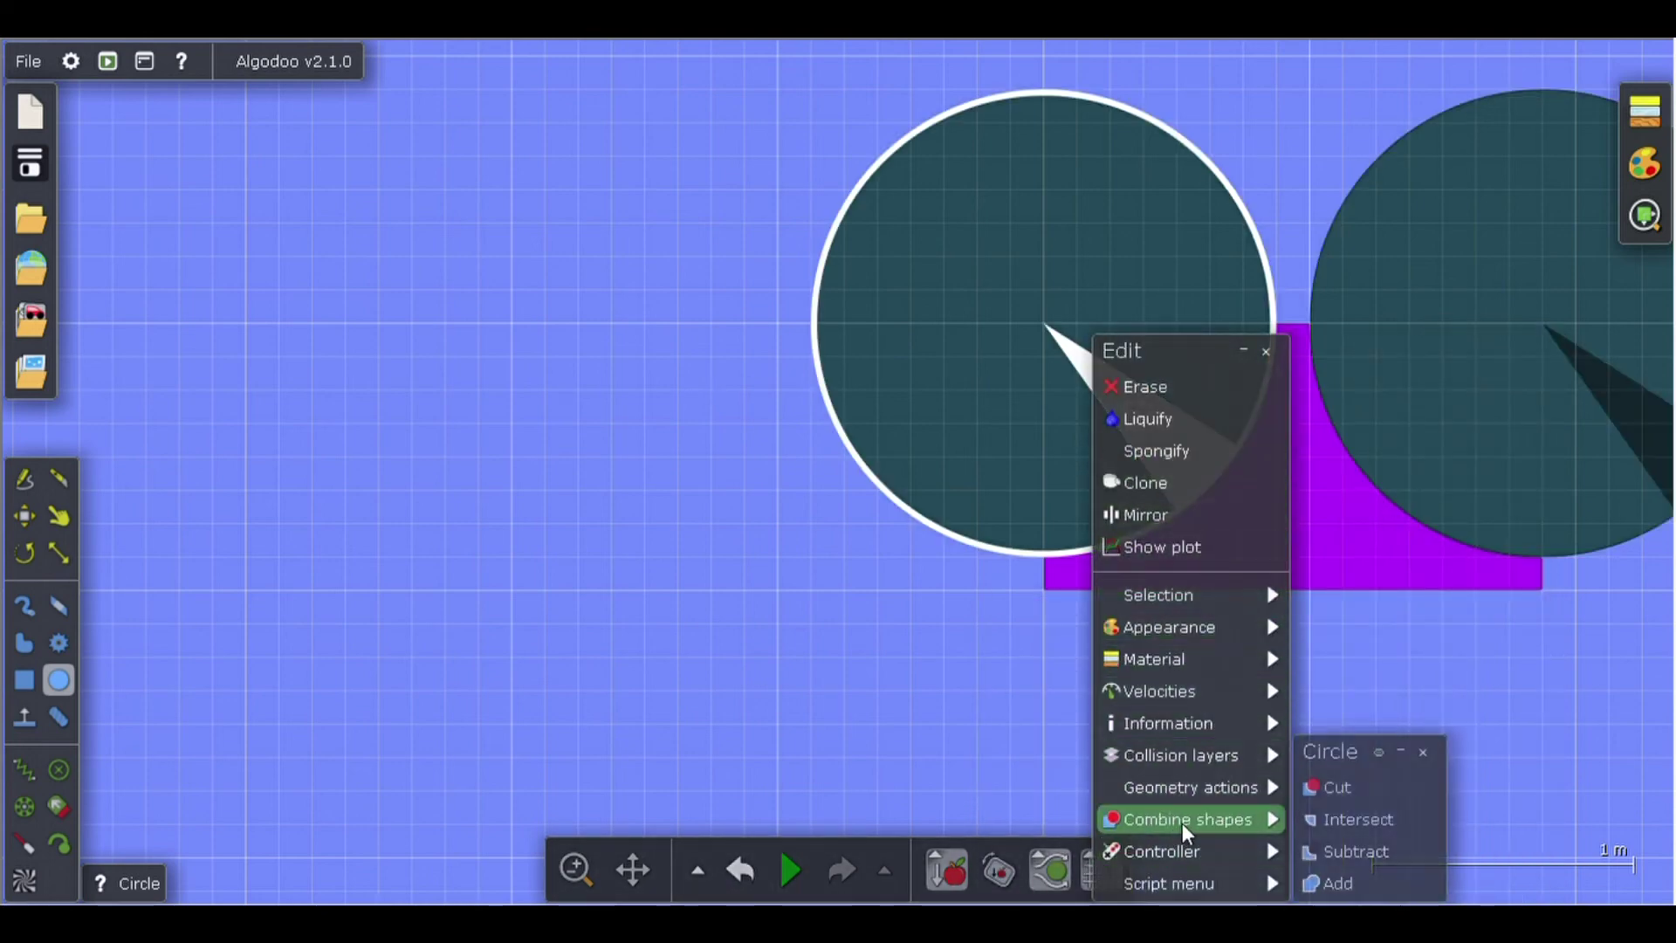
click(1304, 847)
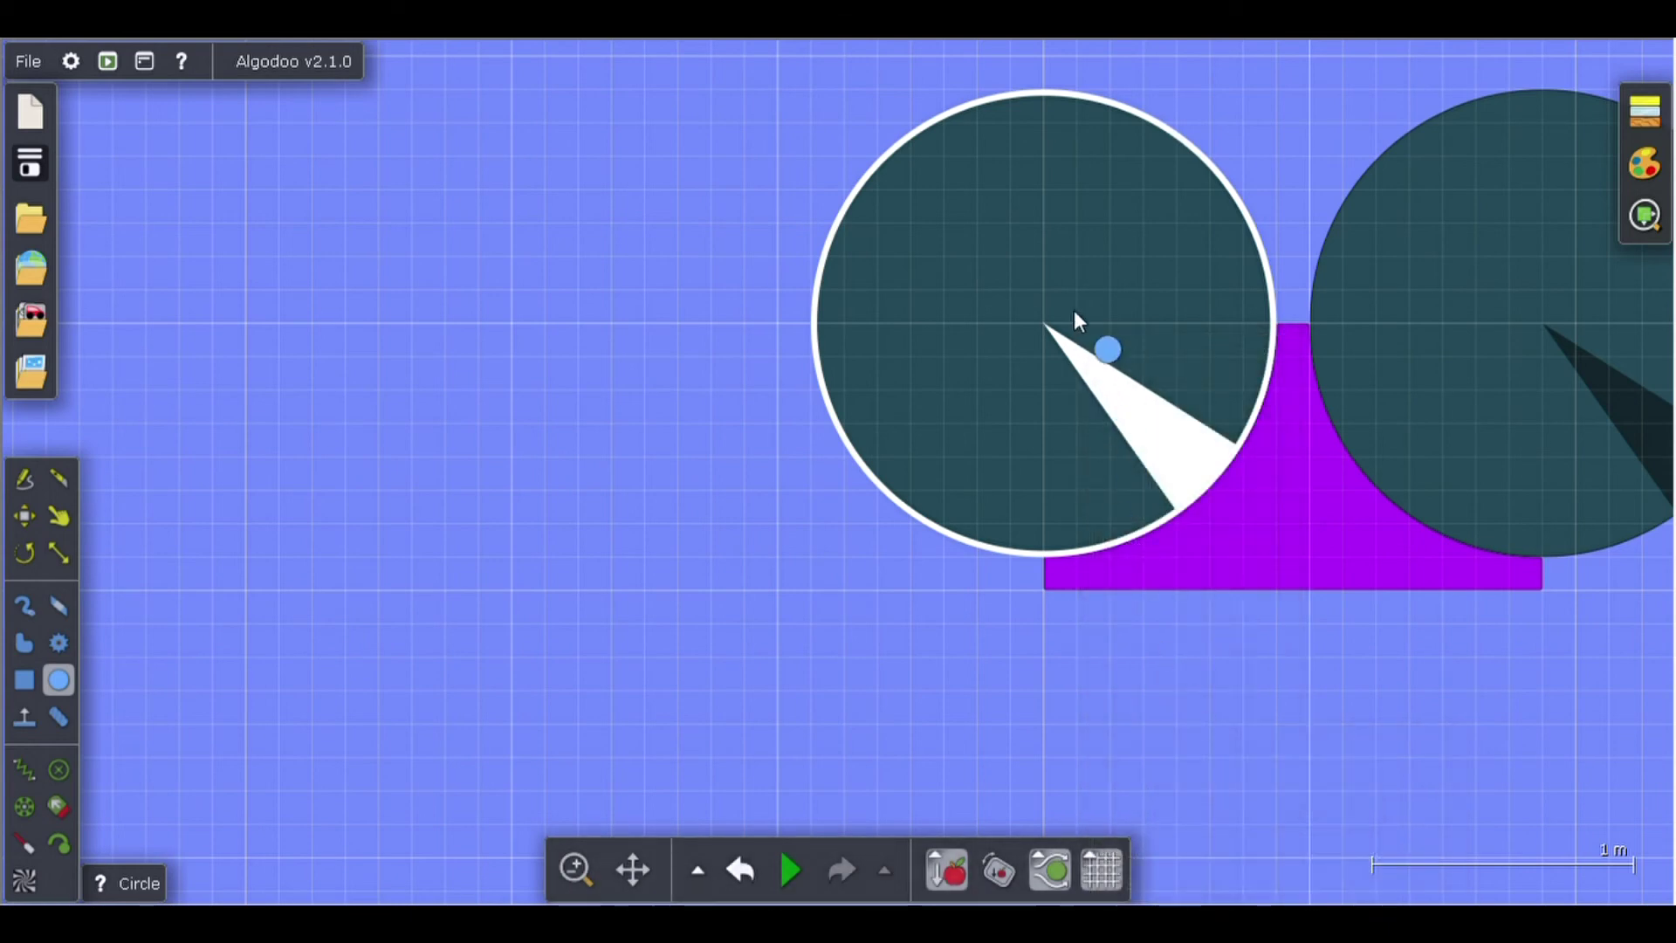
Erase both circles, leaving only the purple shape with its two concave sides.
right_click(1079, 303)
click(1109, 358)
right_click(1451, 340)
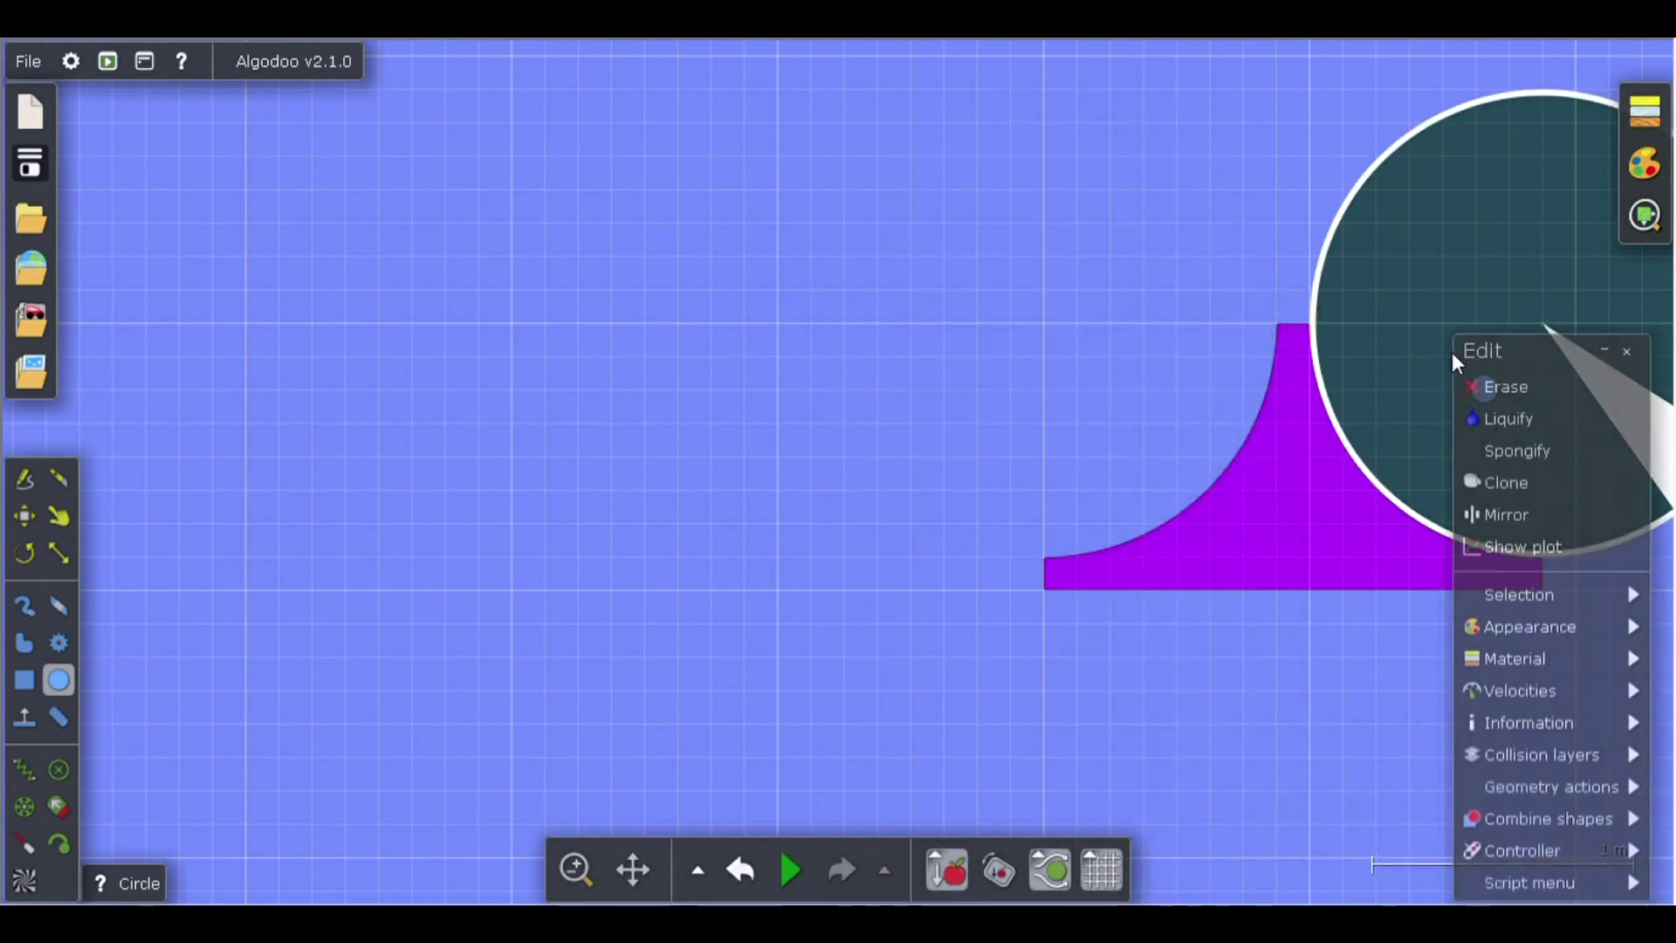
click(1482, 393)
scroll(1484, 384, down, 3)
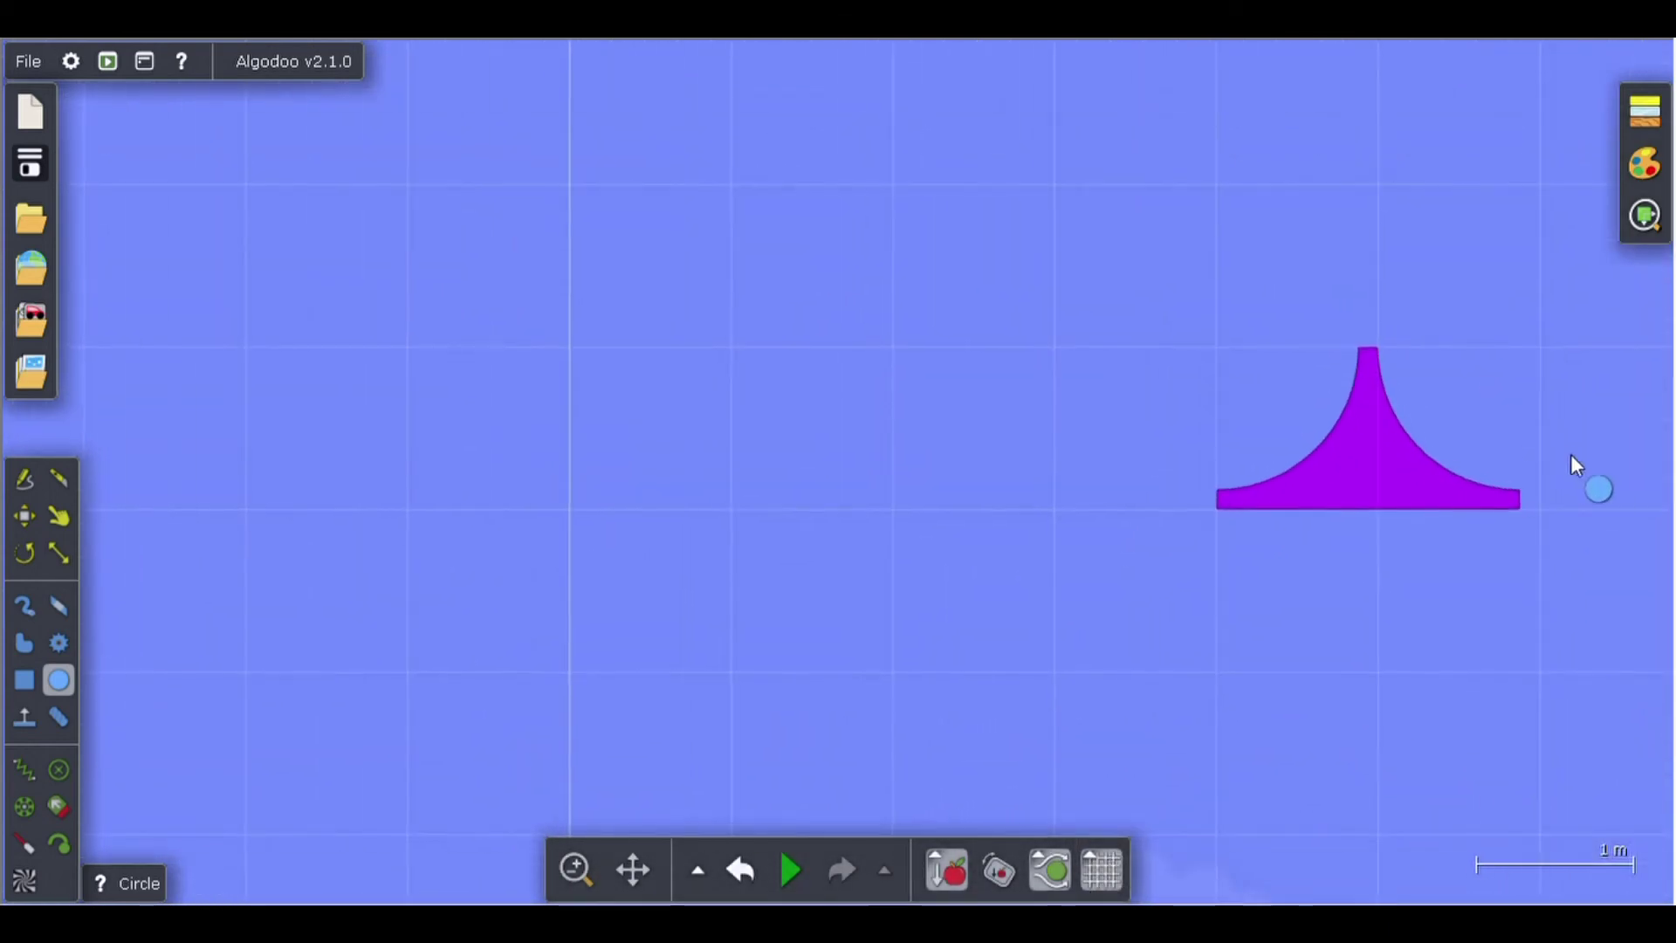
scroll(1585, 468, up, 3)
scroll(1585, 468, up, 2)
scroll(1586, 468, down, 1)
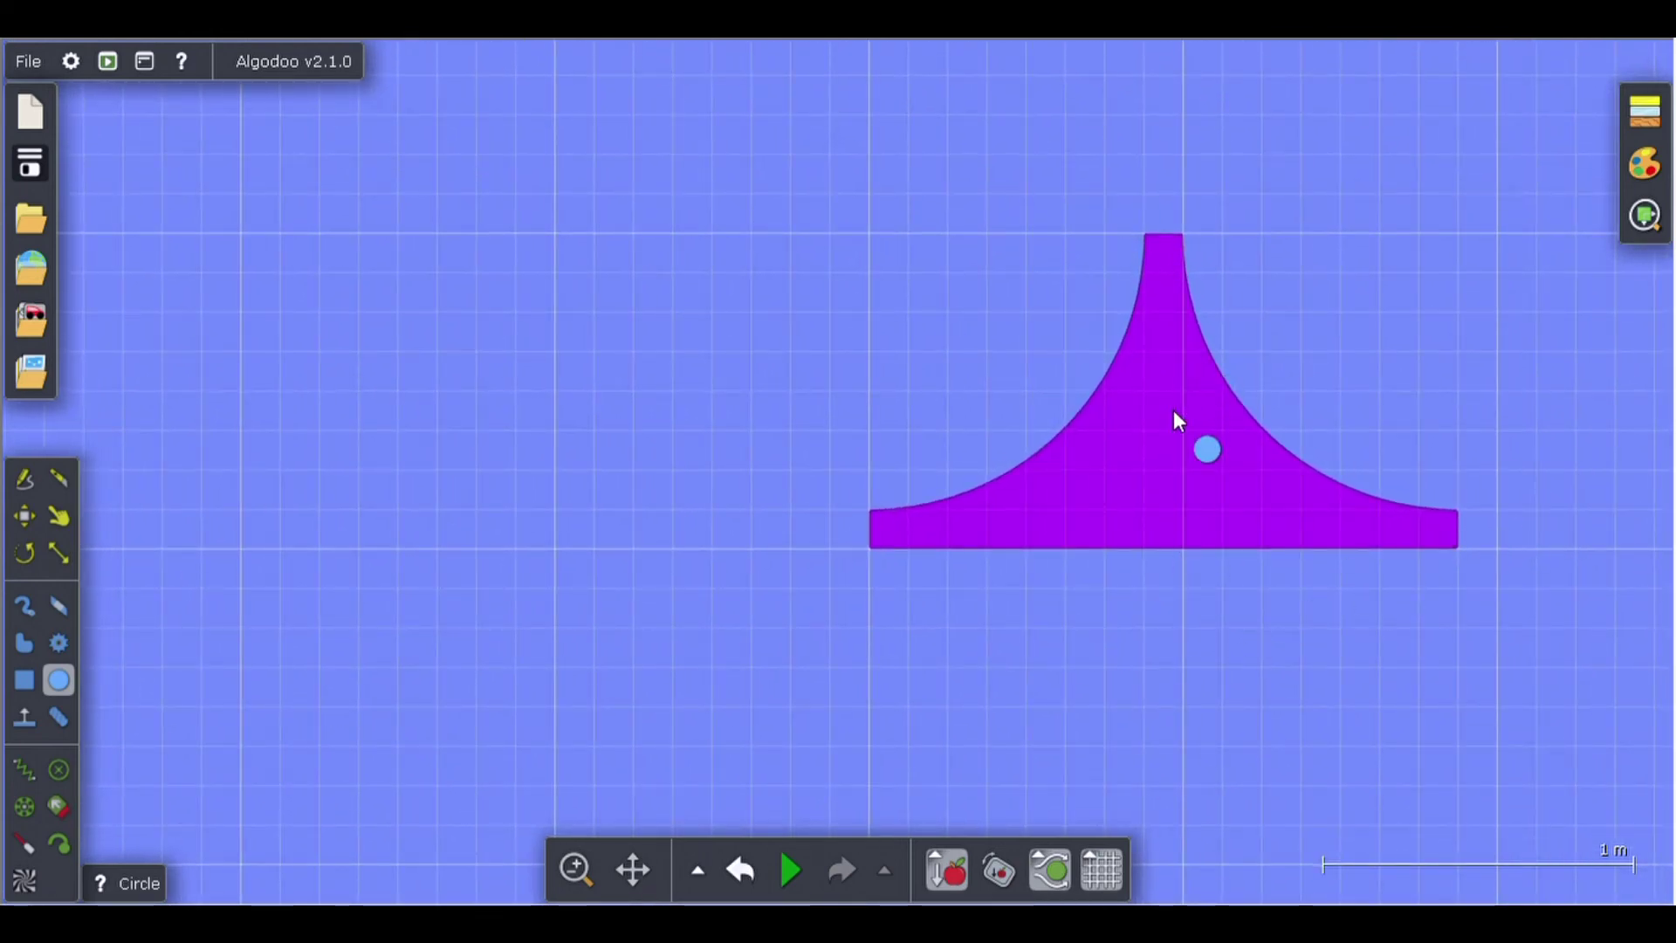
Set the purple shape's material to infinite friction and a restitution of 0.
right_click(1166, 468)
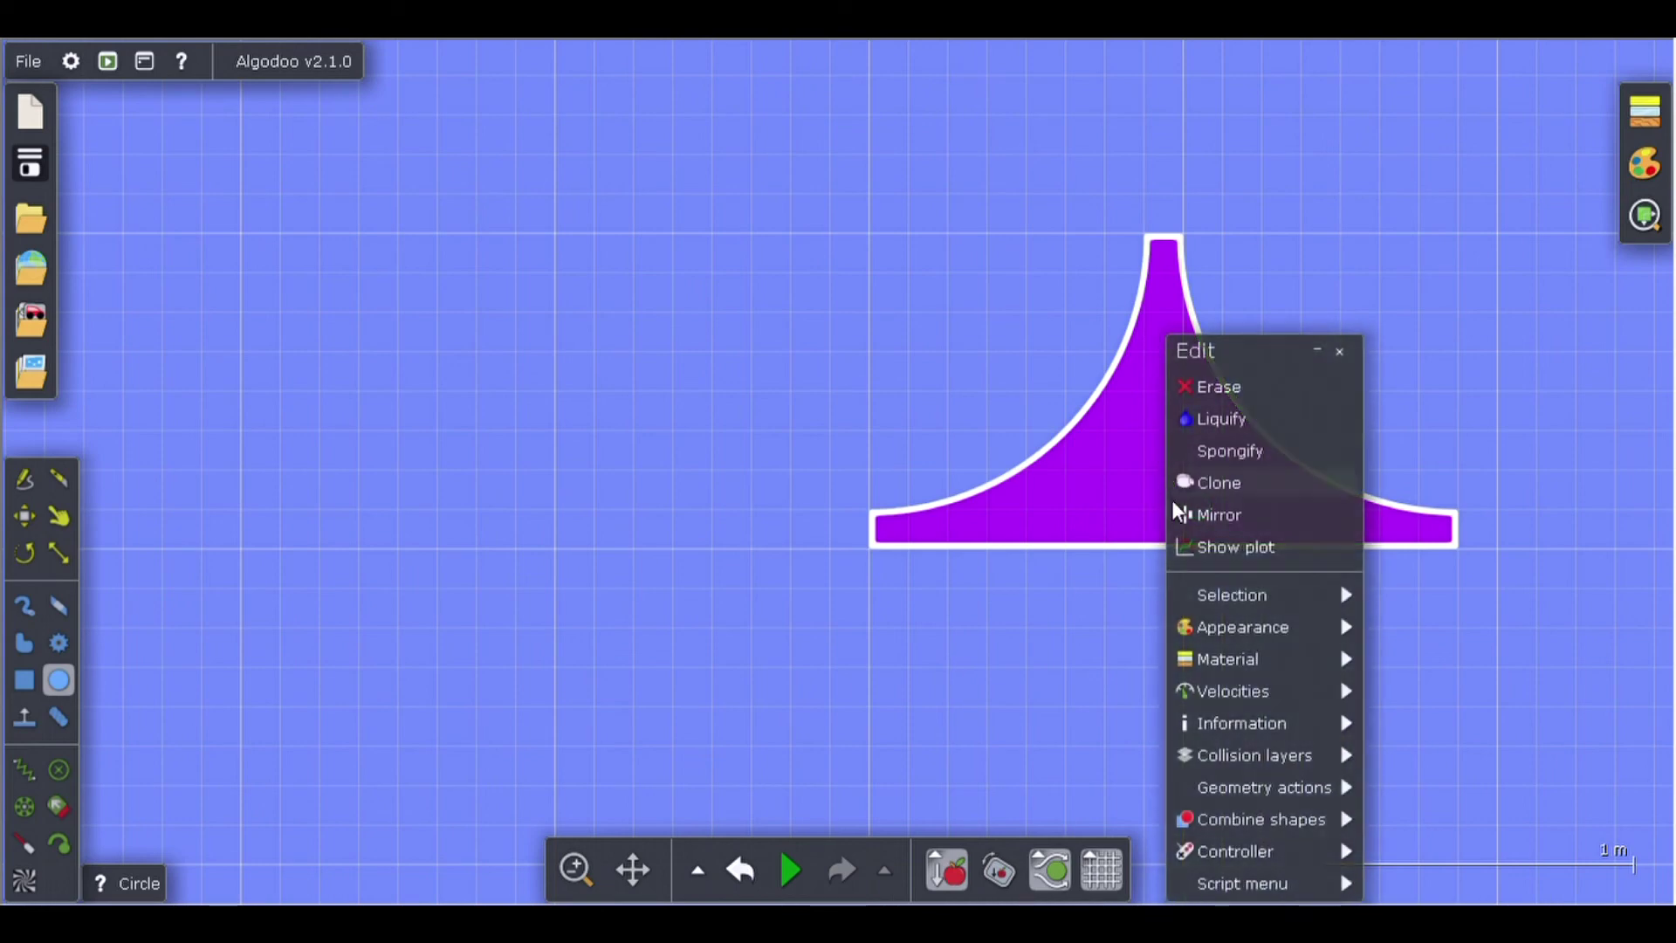
mouse_move(1272, 661)
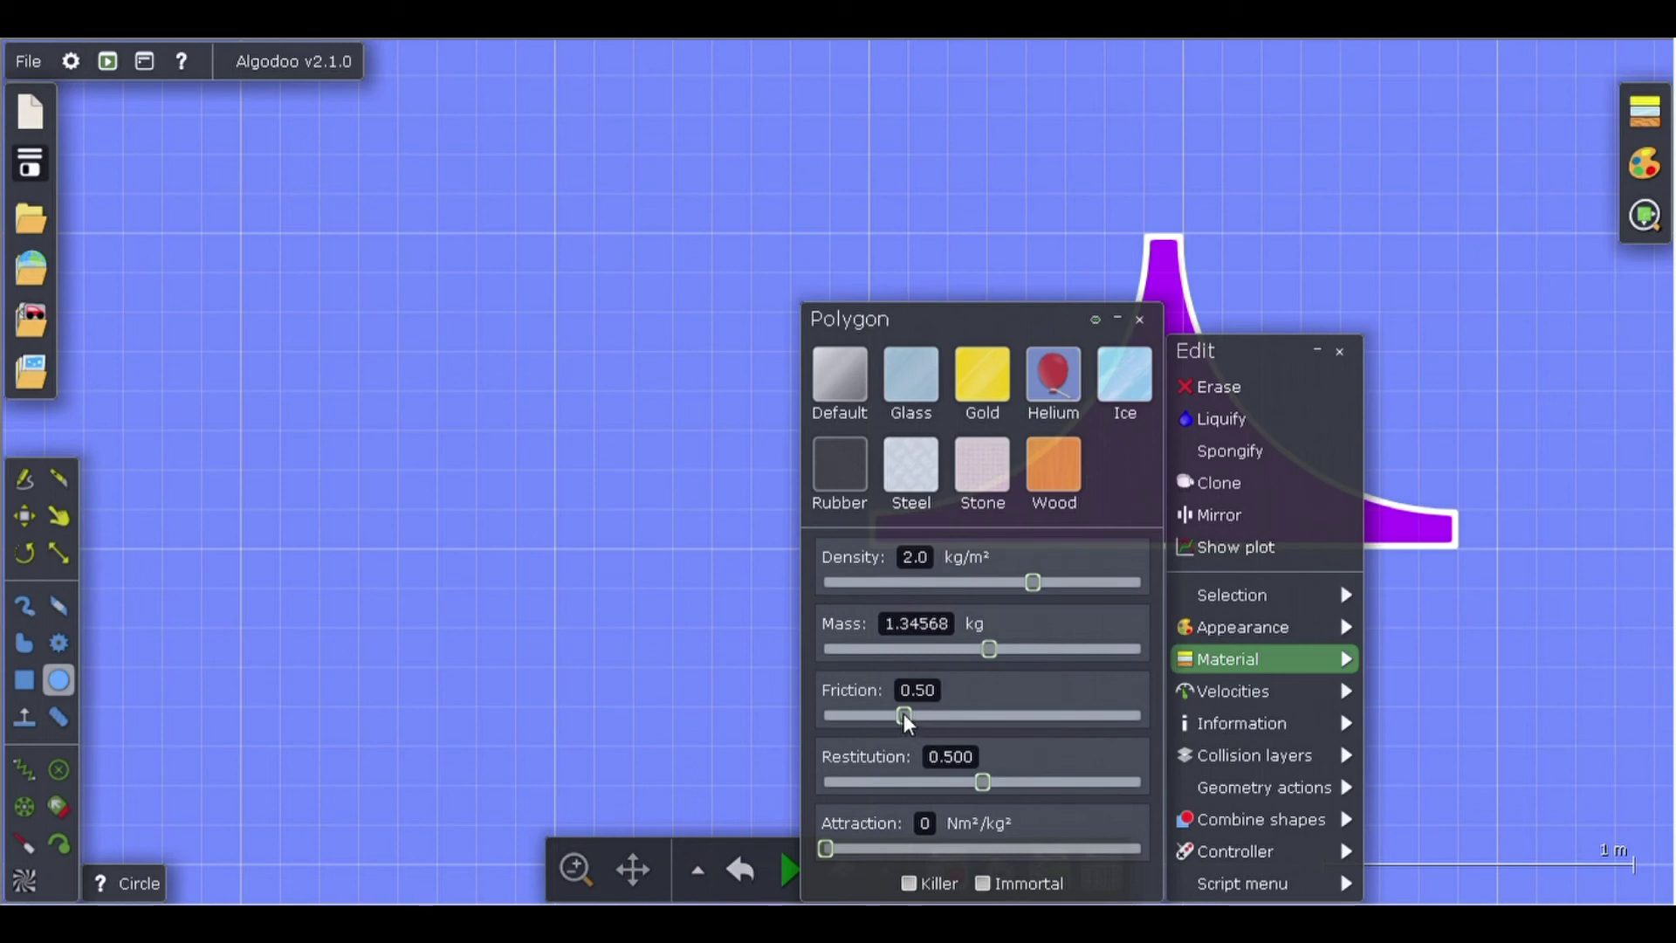
drag(905, 716, 1407, 776)
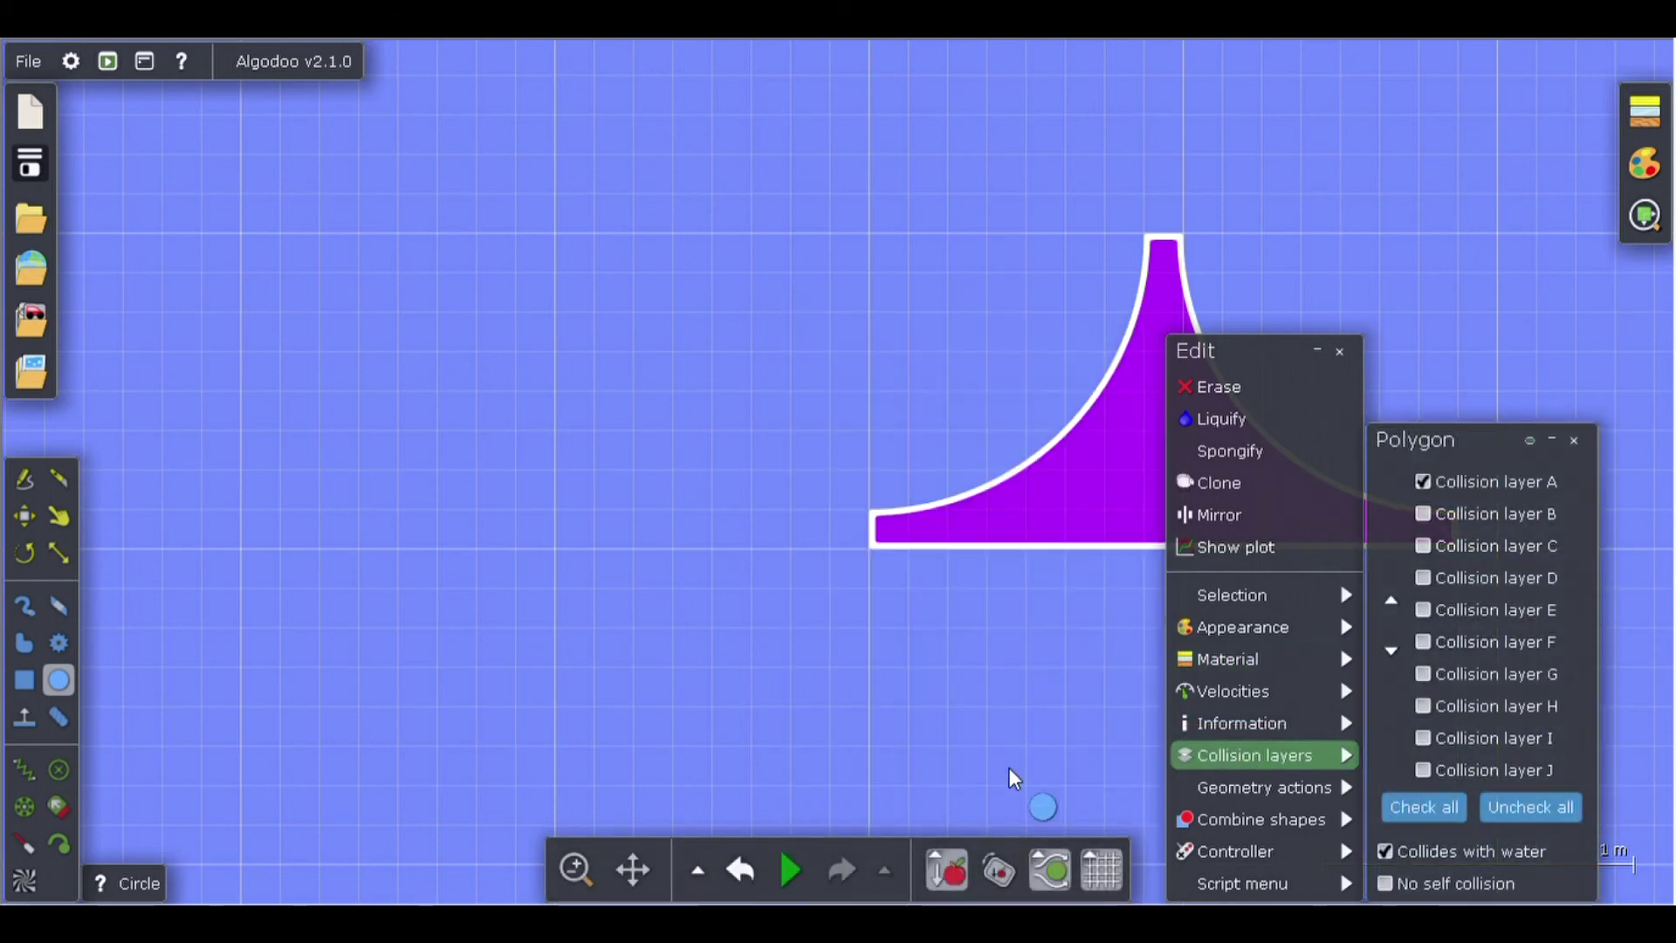
mouse_move(1260, 661)
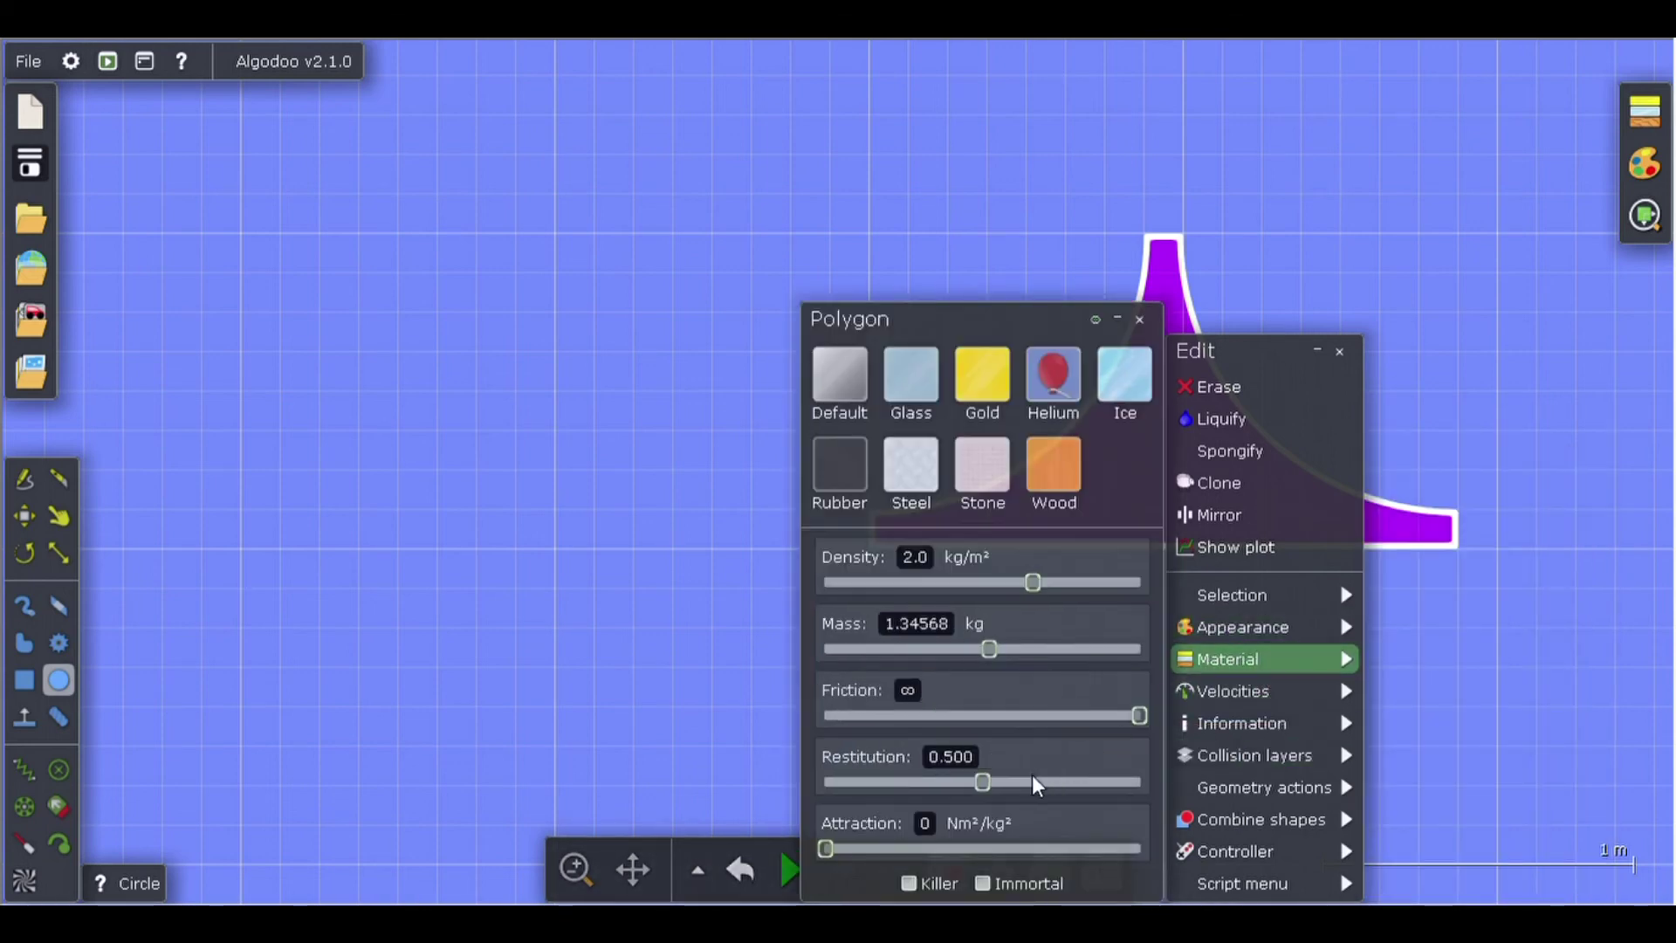
drag(979, 797, 757, 816)
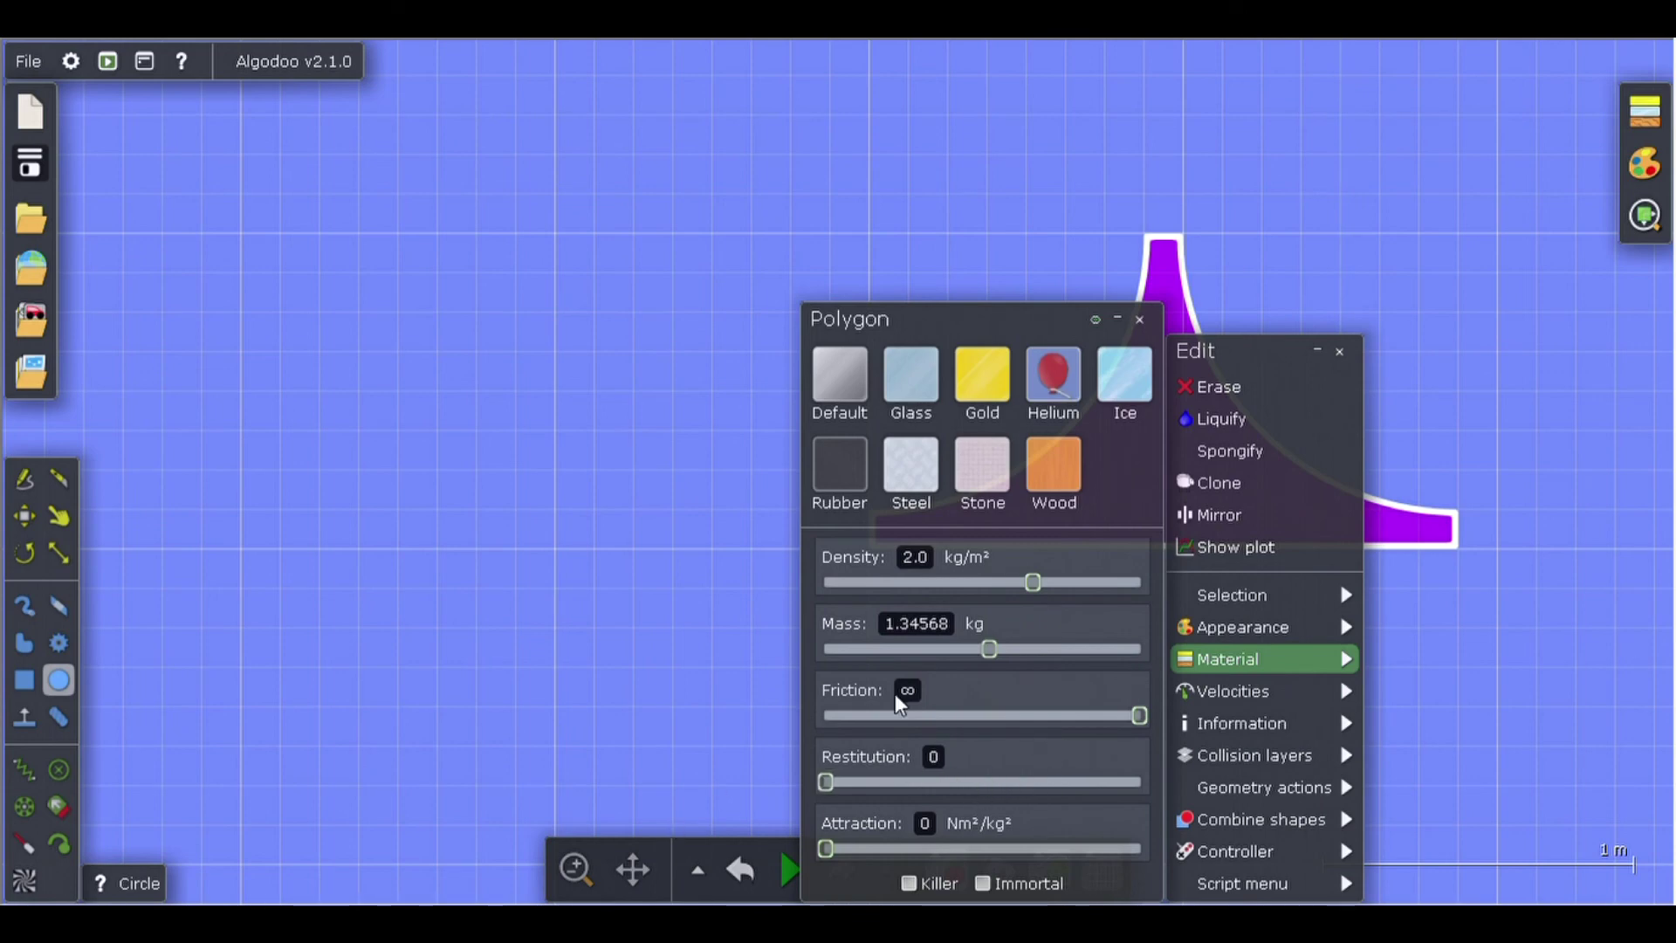
Add a center axle to the purple shape and make the axle fully transparent.
mouse_move(1293, 763)
mouse_move(1278, 791)
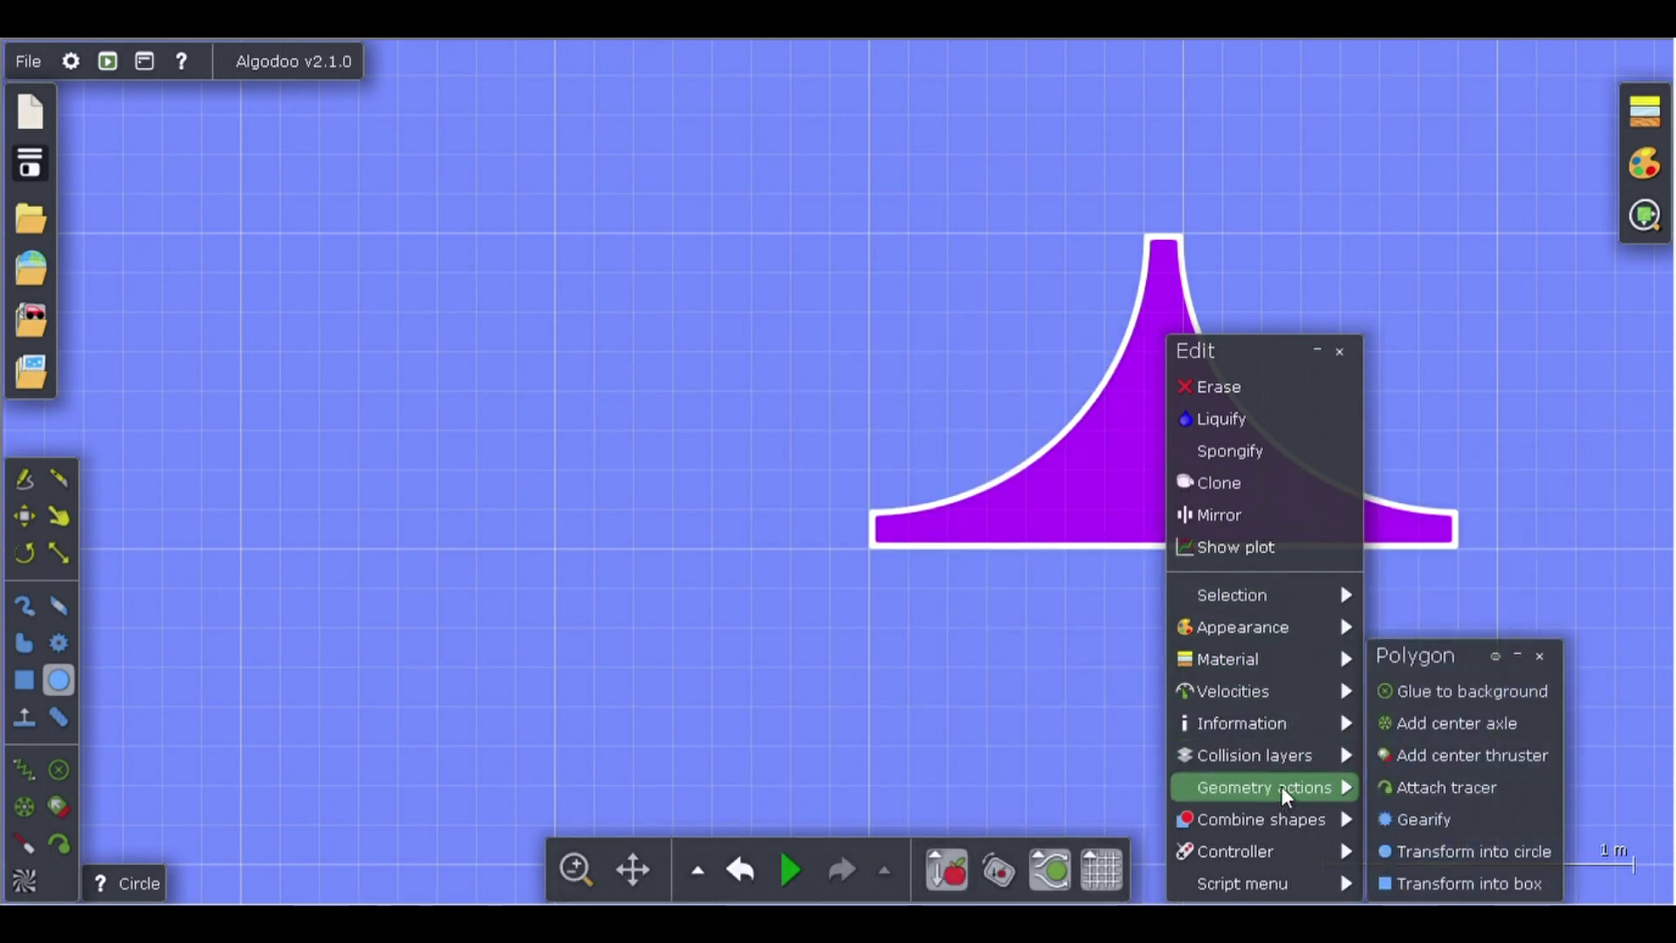
click(1428, 724)
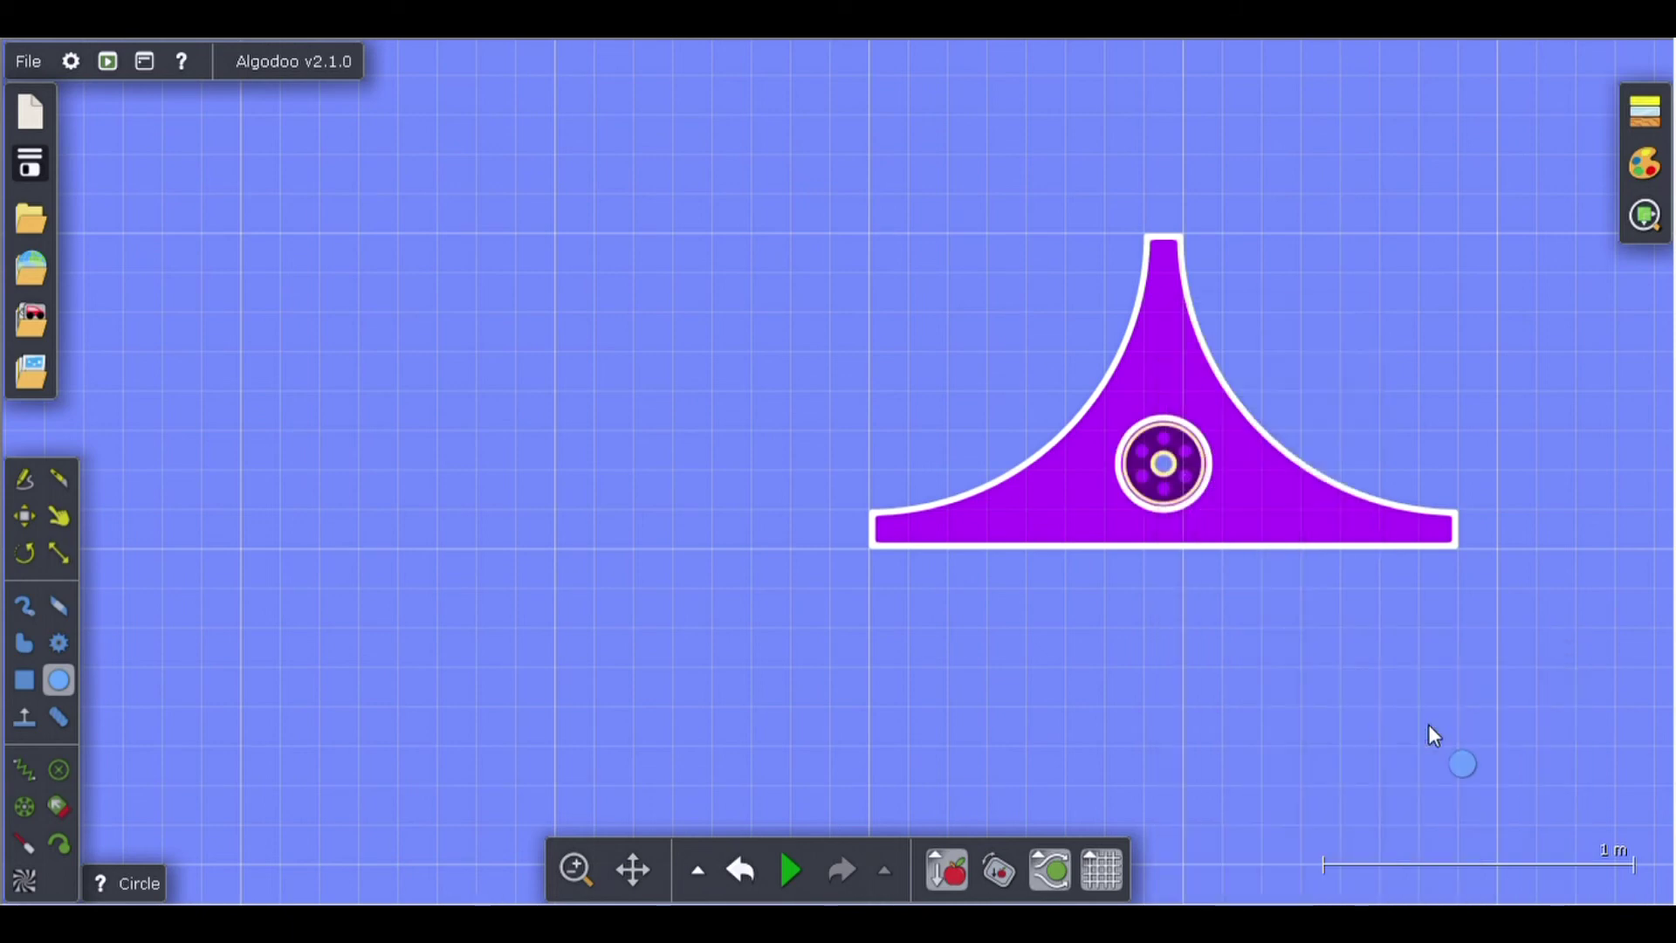
click(1153, 552)
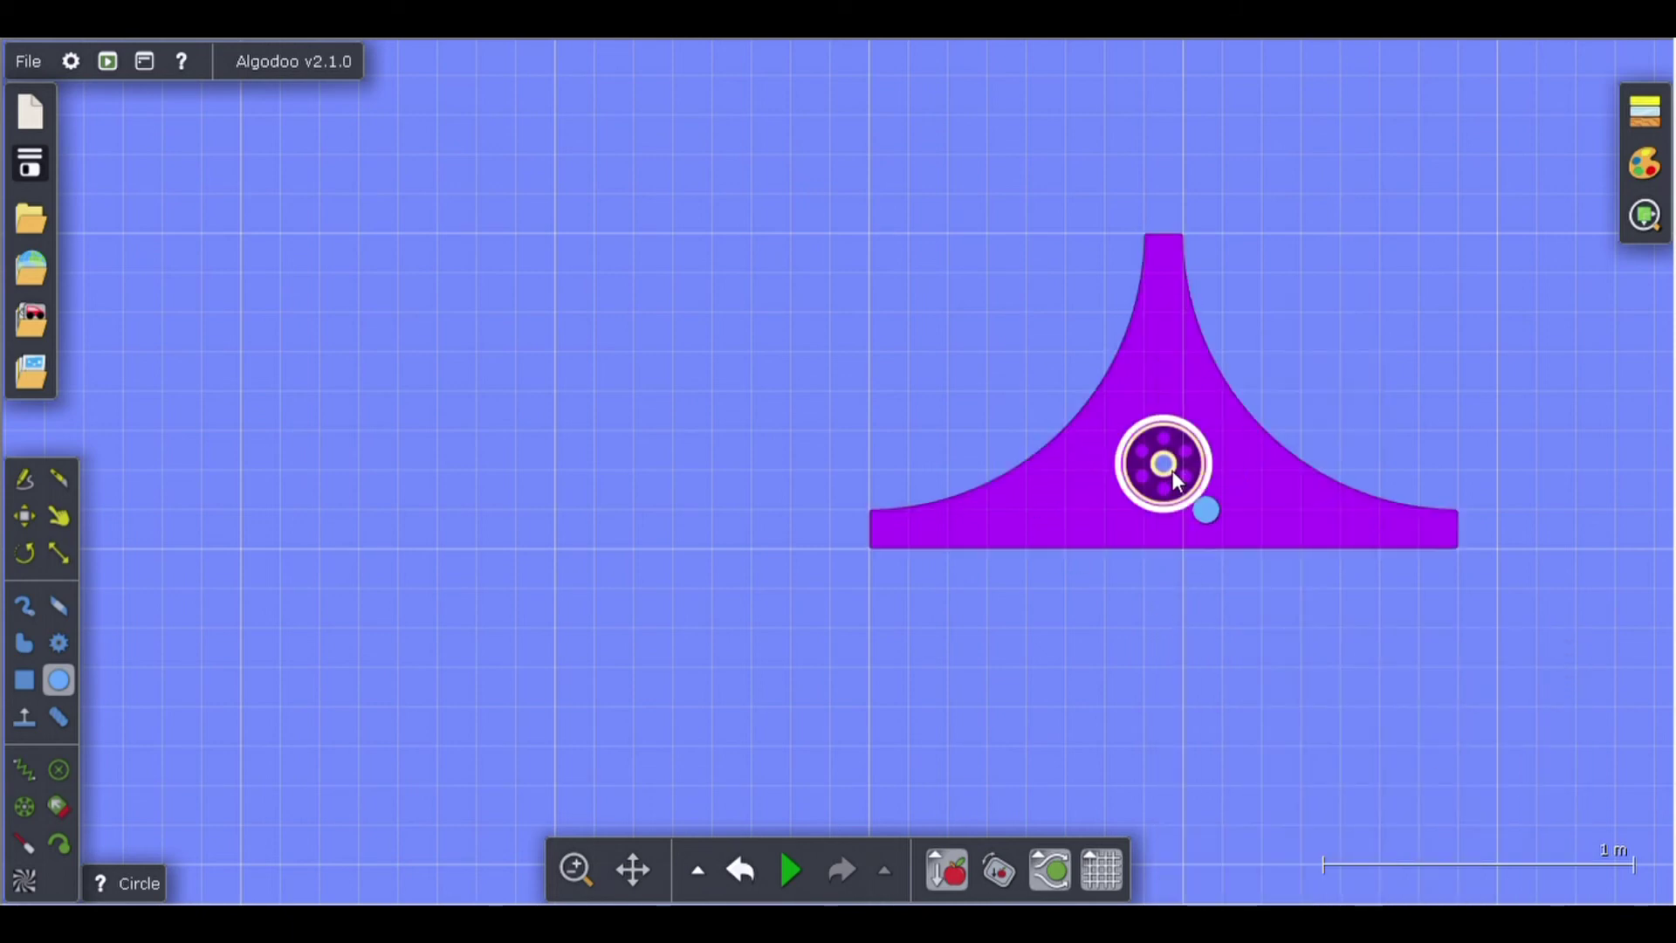
right_click(1171, 469)
mouse_move(1227, 671)
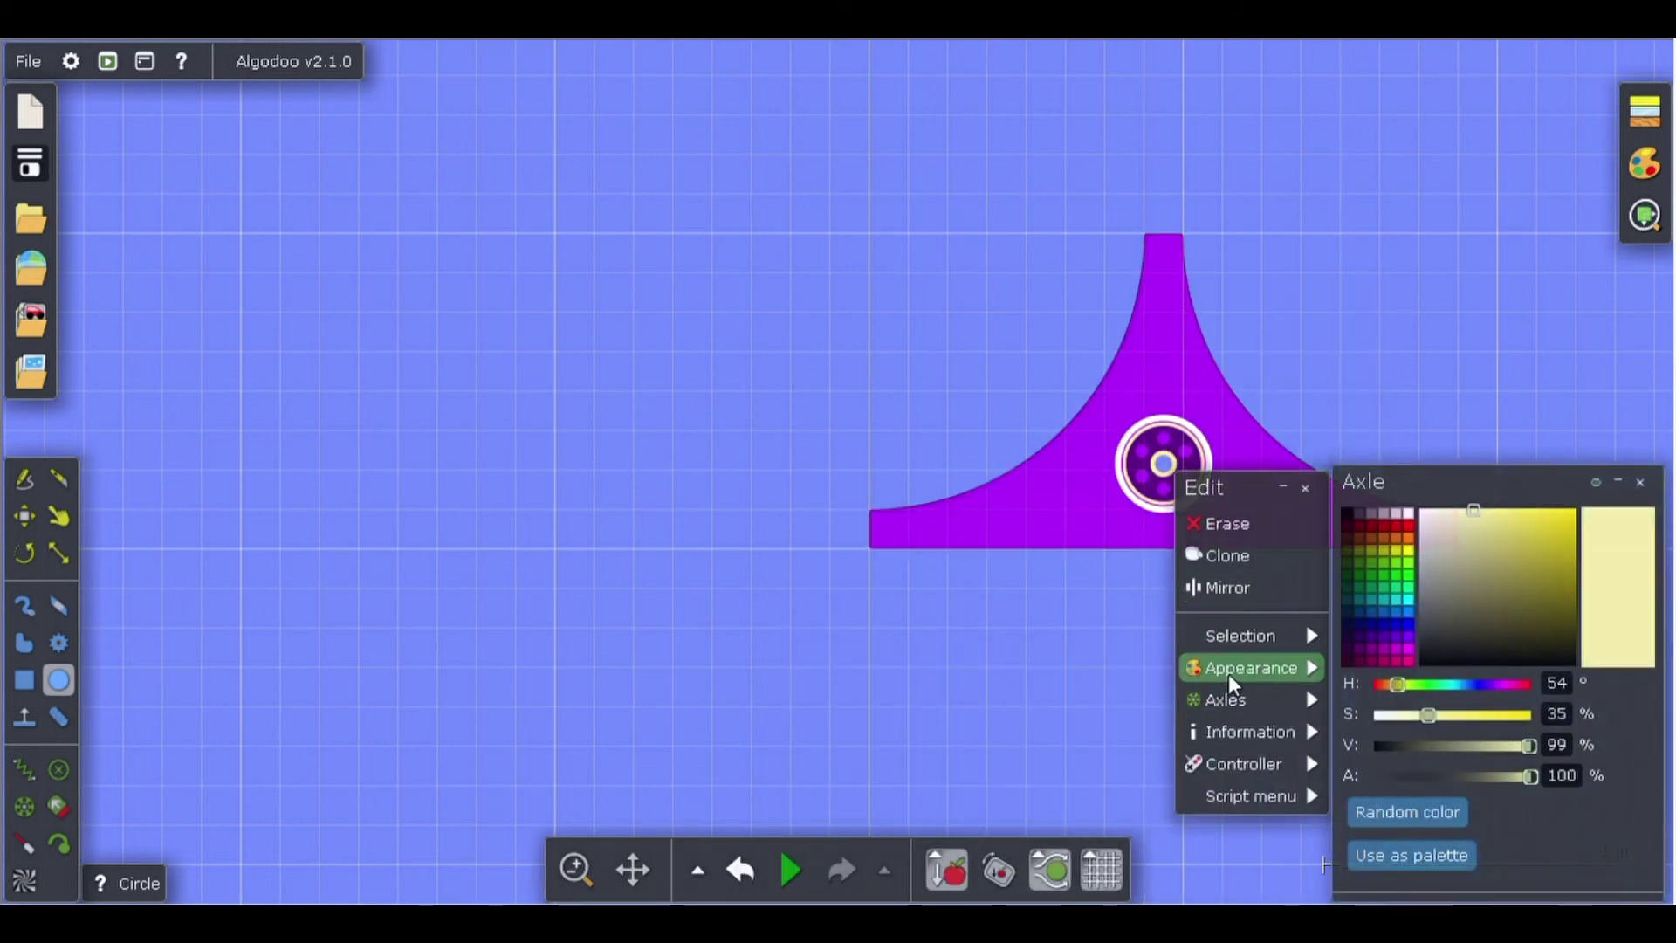
drag(1530, 776, 1207, 836)
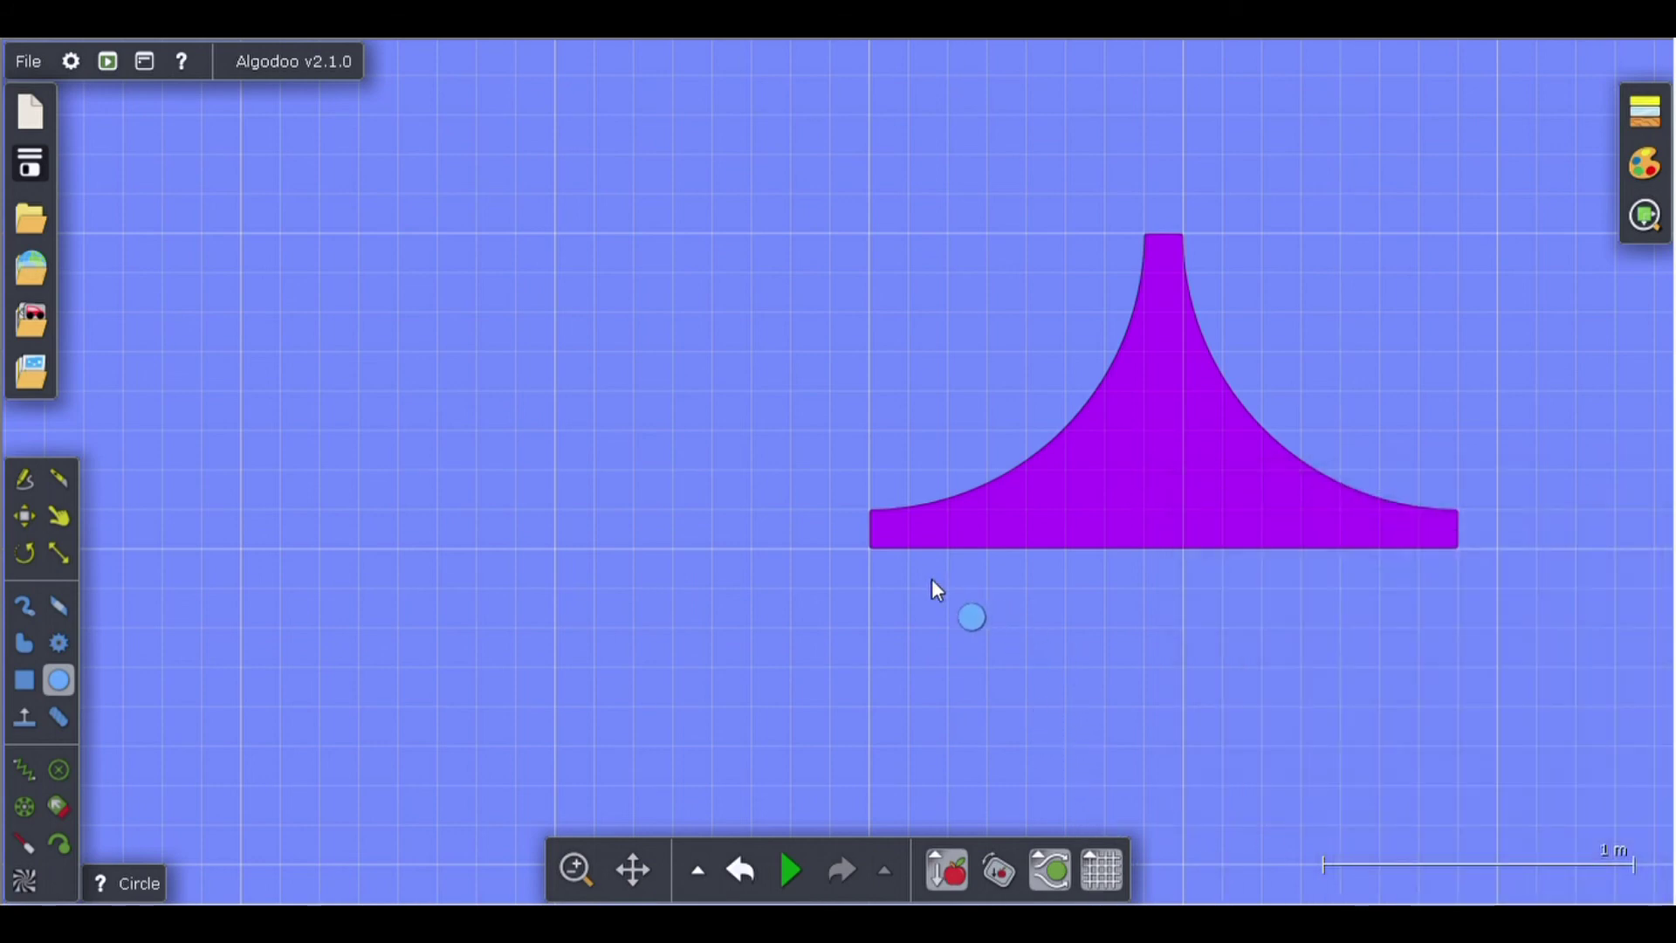
Draw two boxes of one grid cell each, one cell below the purple shape's lower left and lower right corners.
scroll(899, 609, up, 3)
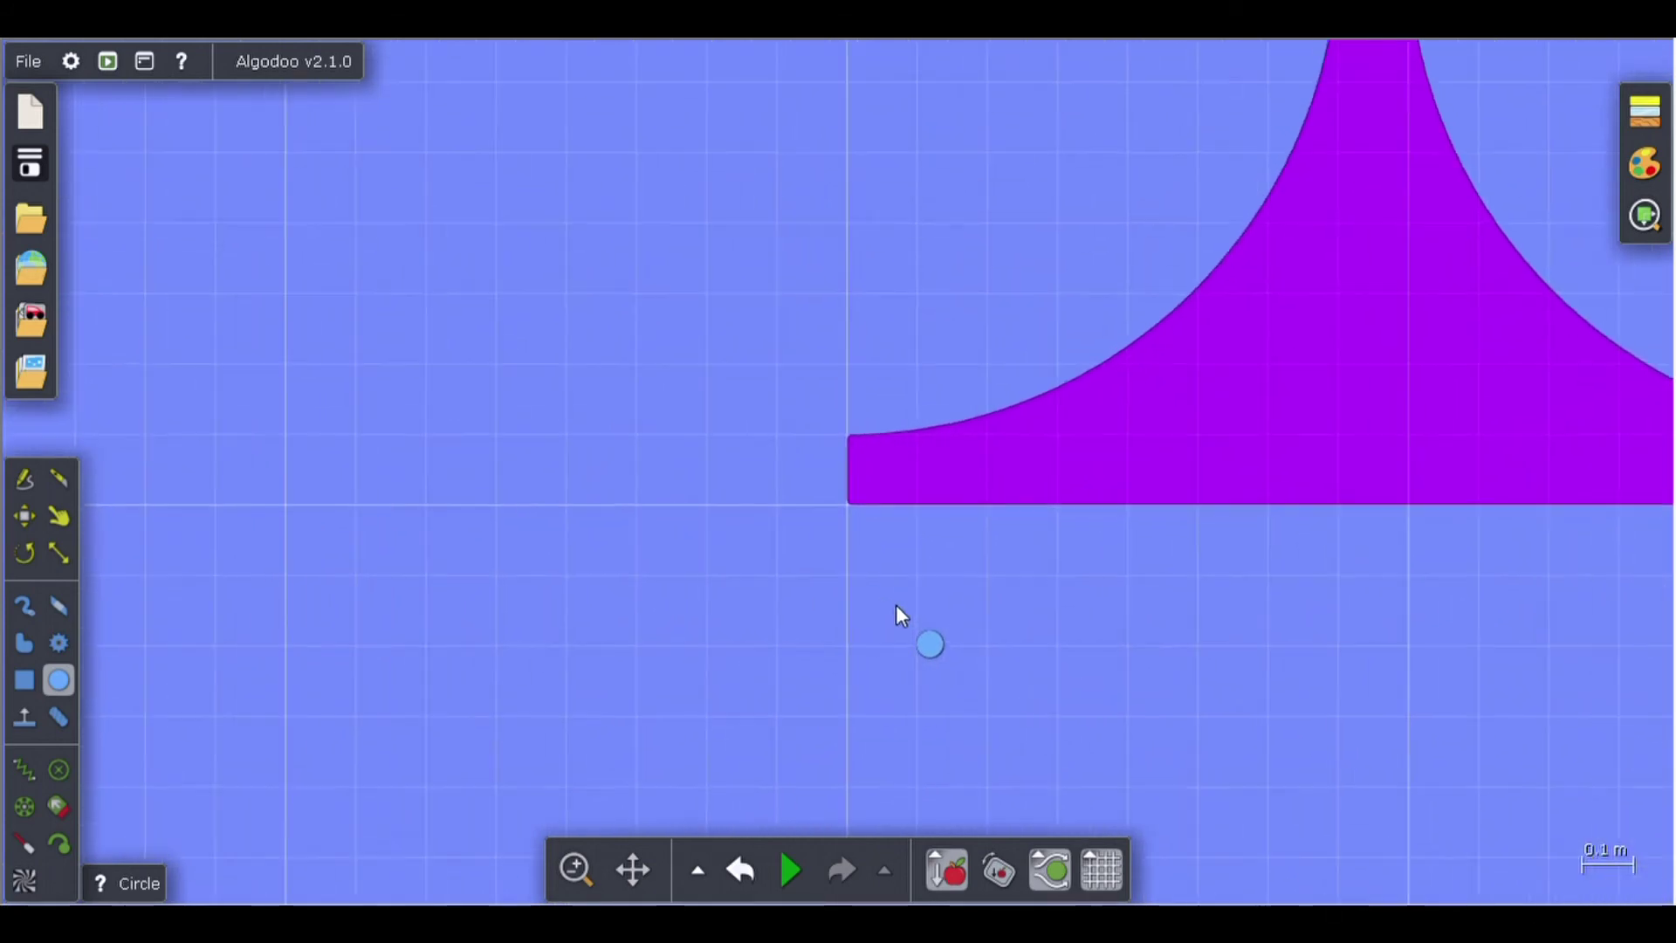
click(24, 680)
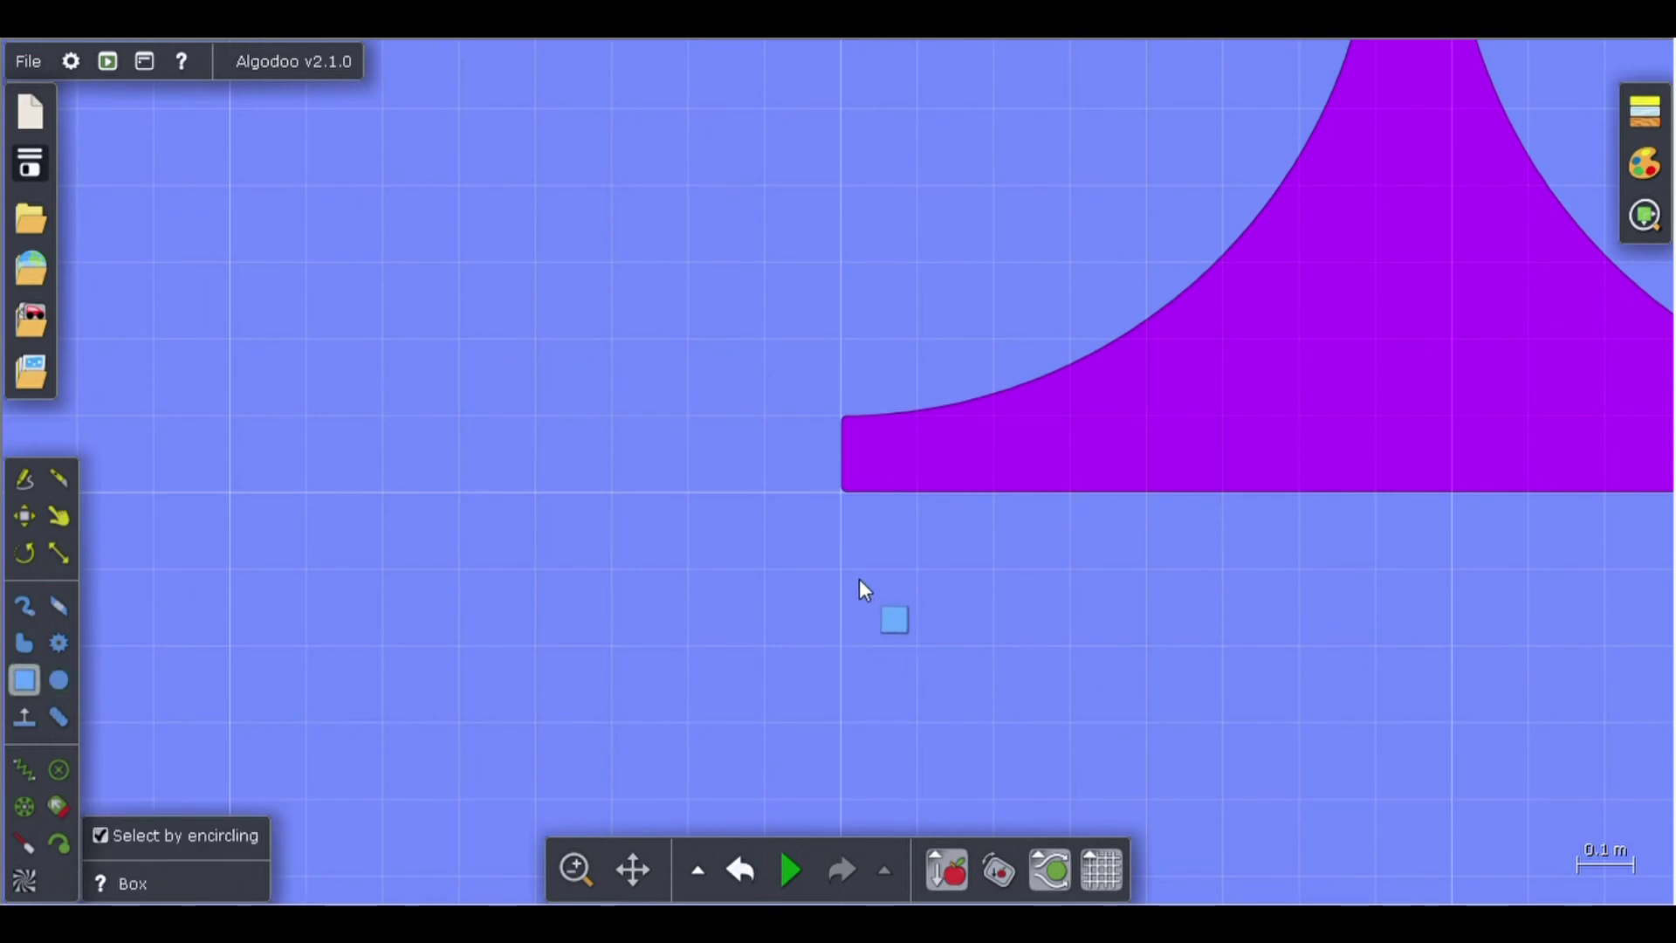
drag(846, 573, 882, 635)
scroll(881, 631, down, 3)
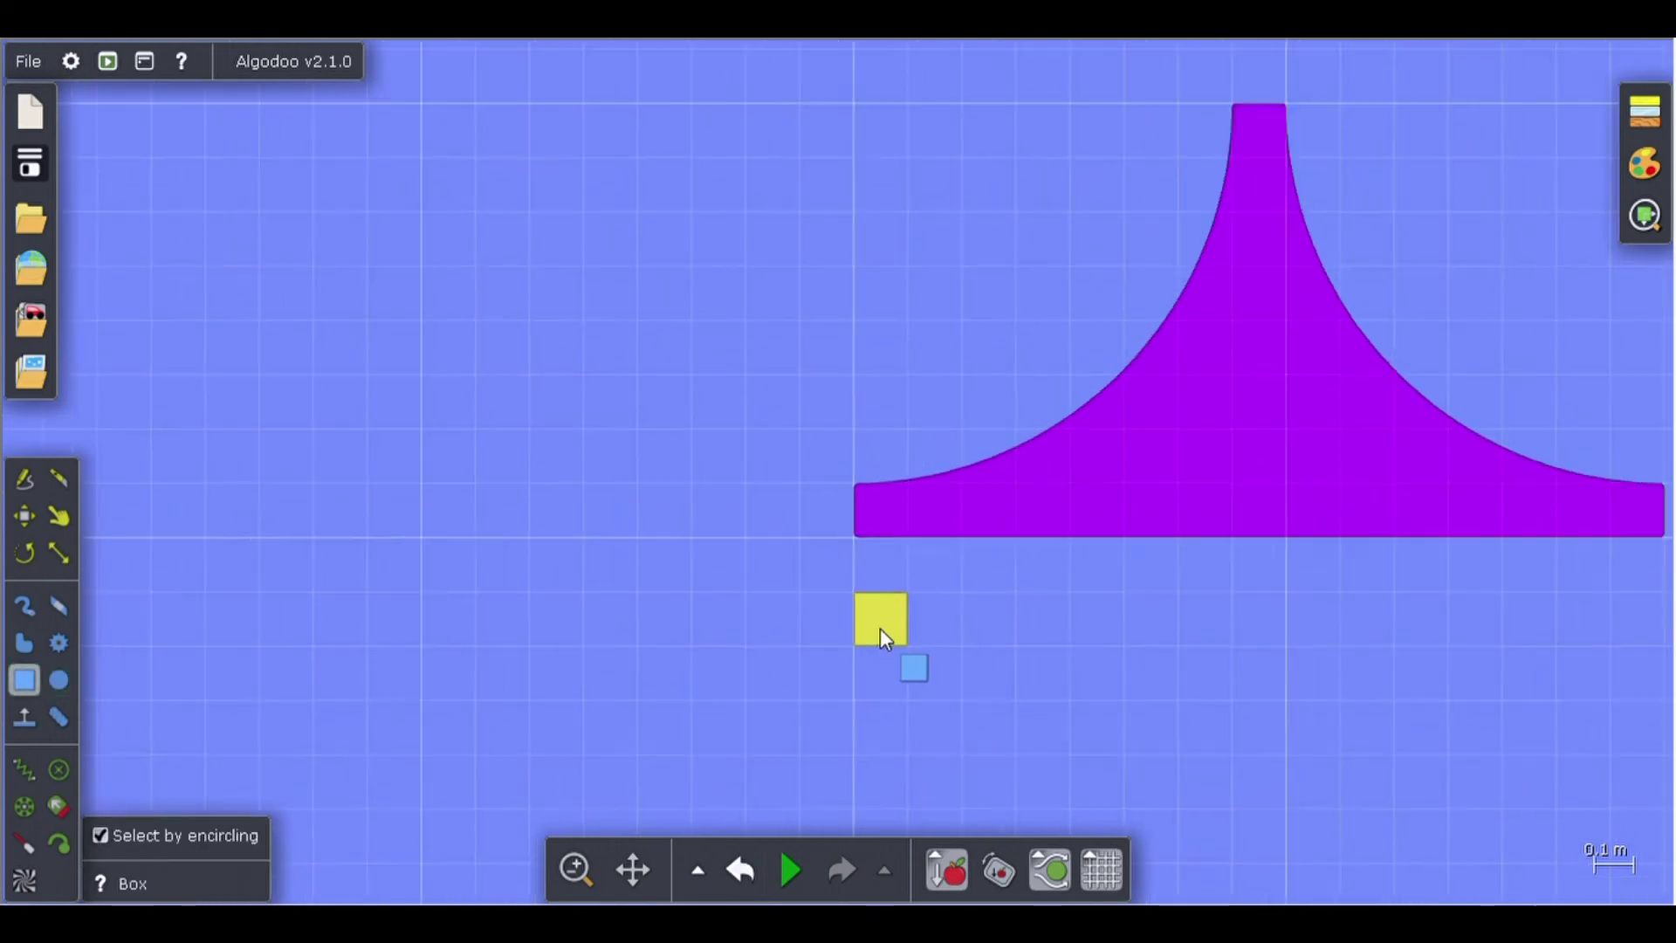
scroll(1264, 621, up, 3)
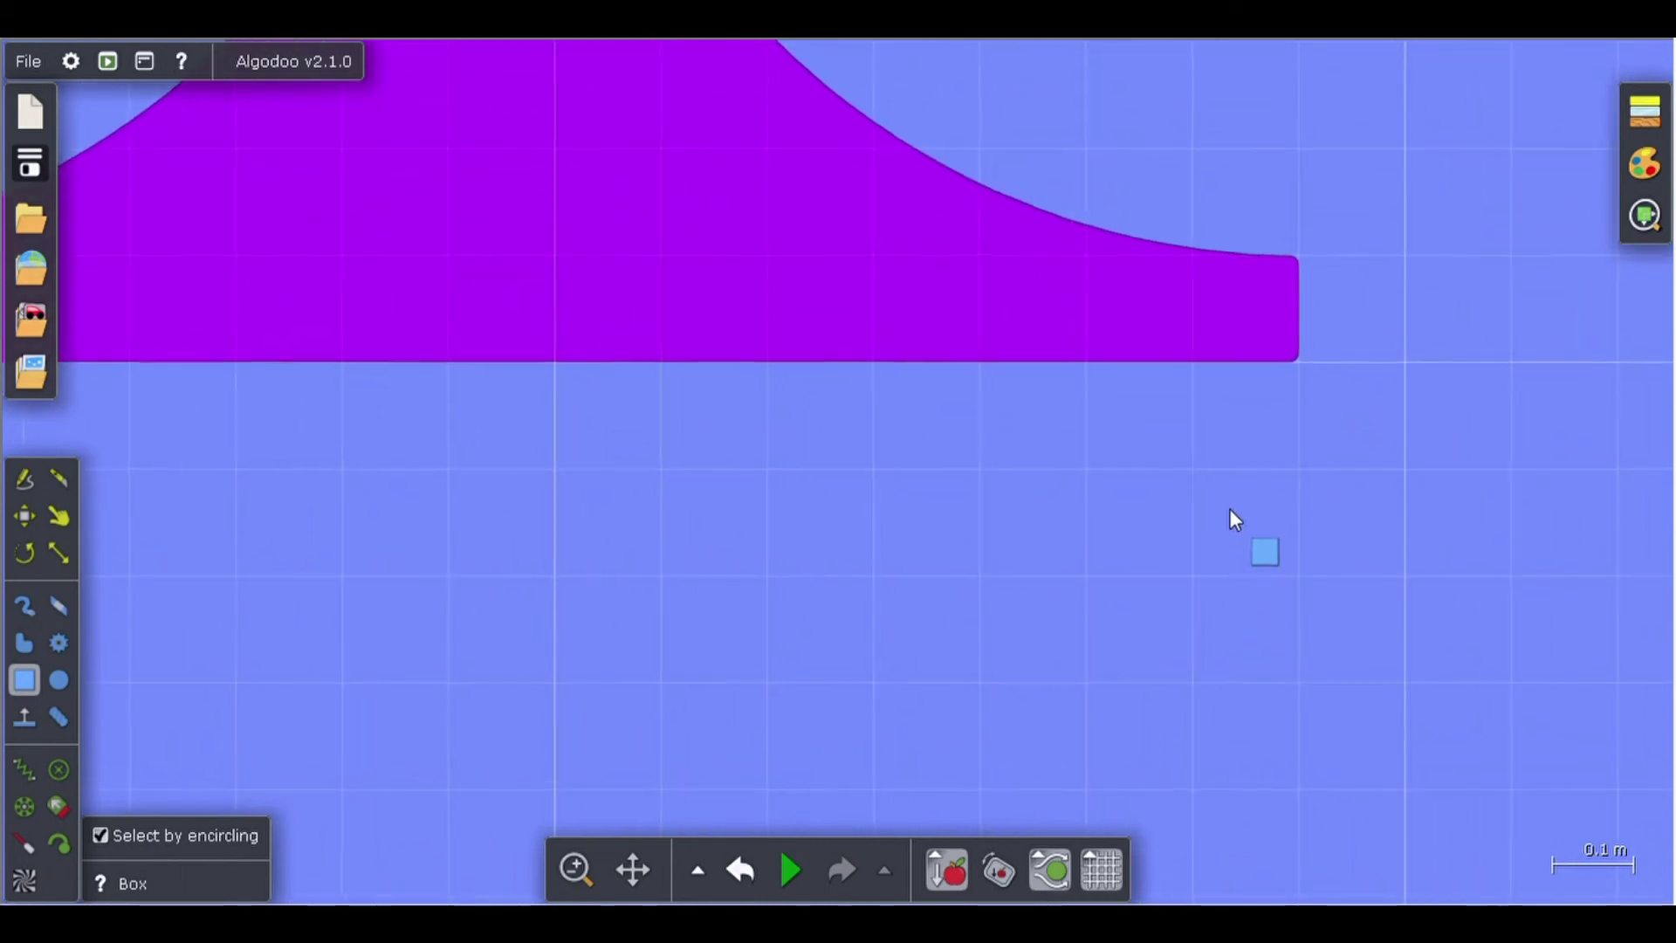
drag(1194, 468, 1294, 572)
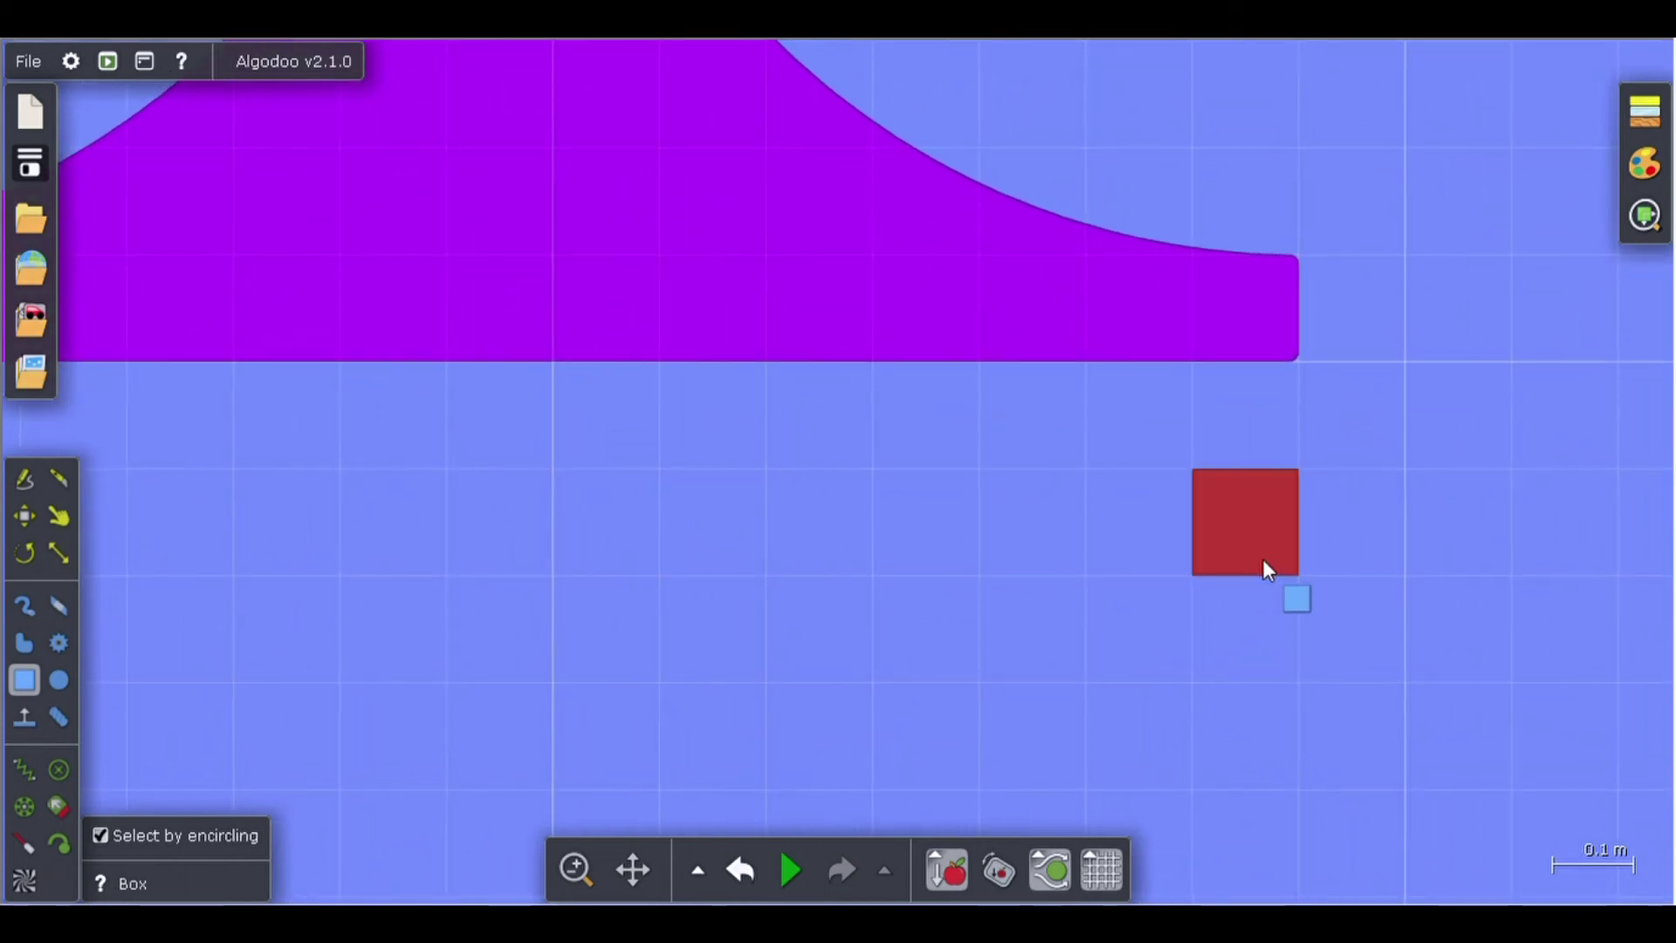
scroll(1273, 566, down, 3)
scroll(1272, 566, down, 3)
scroll(1222, 563, up, 4)
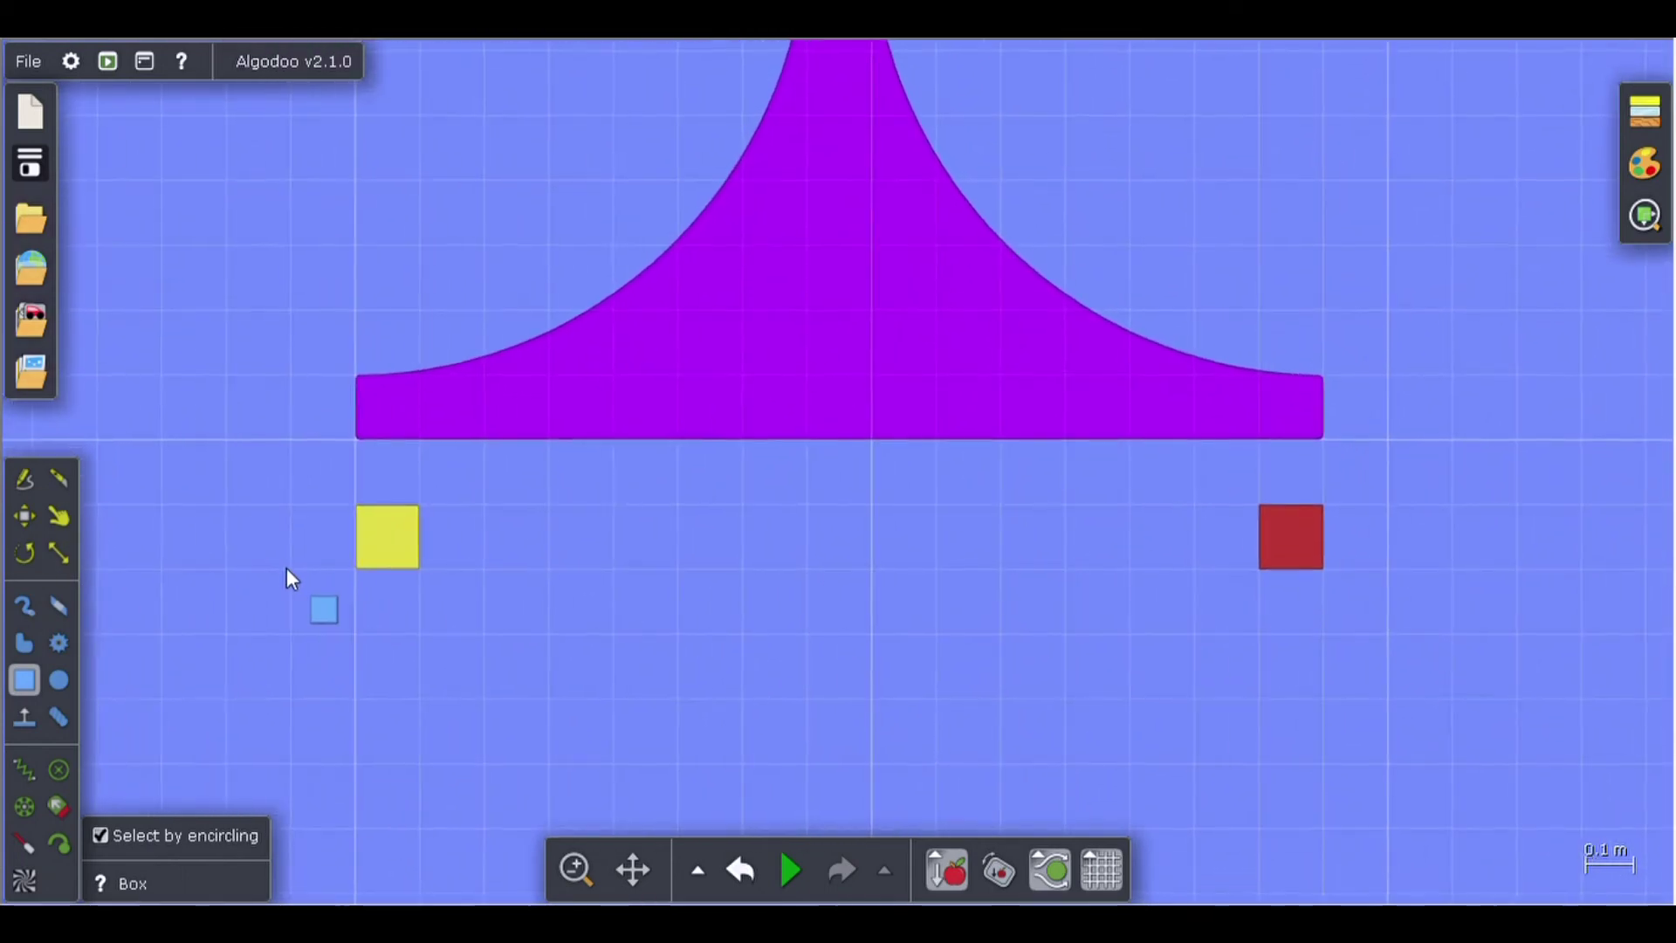
Glue the yellow and the red box to the background.
right_click(401, 550)
mouse_move(538, 796)
click(1309, 542)
right_click(1312, 543)
mouse_move(1422, 791)
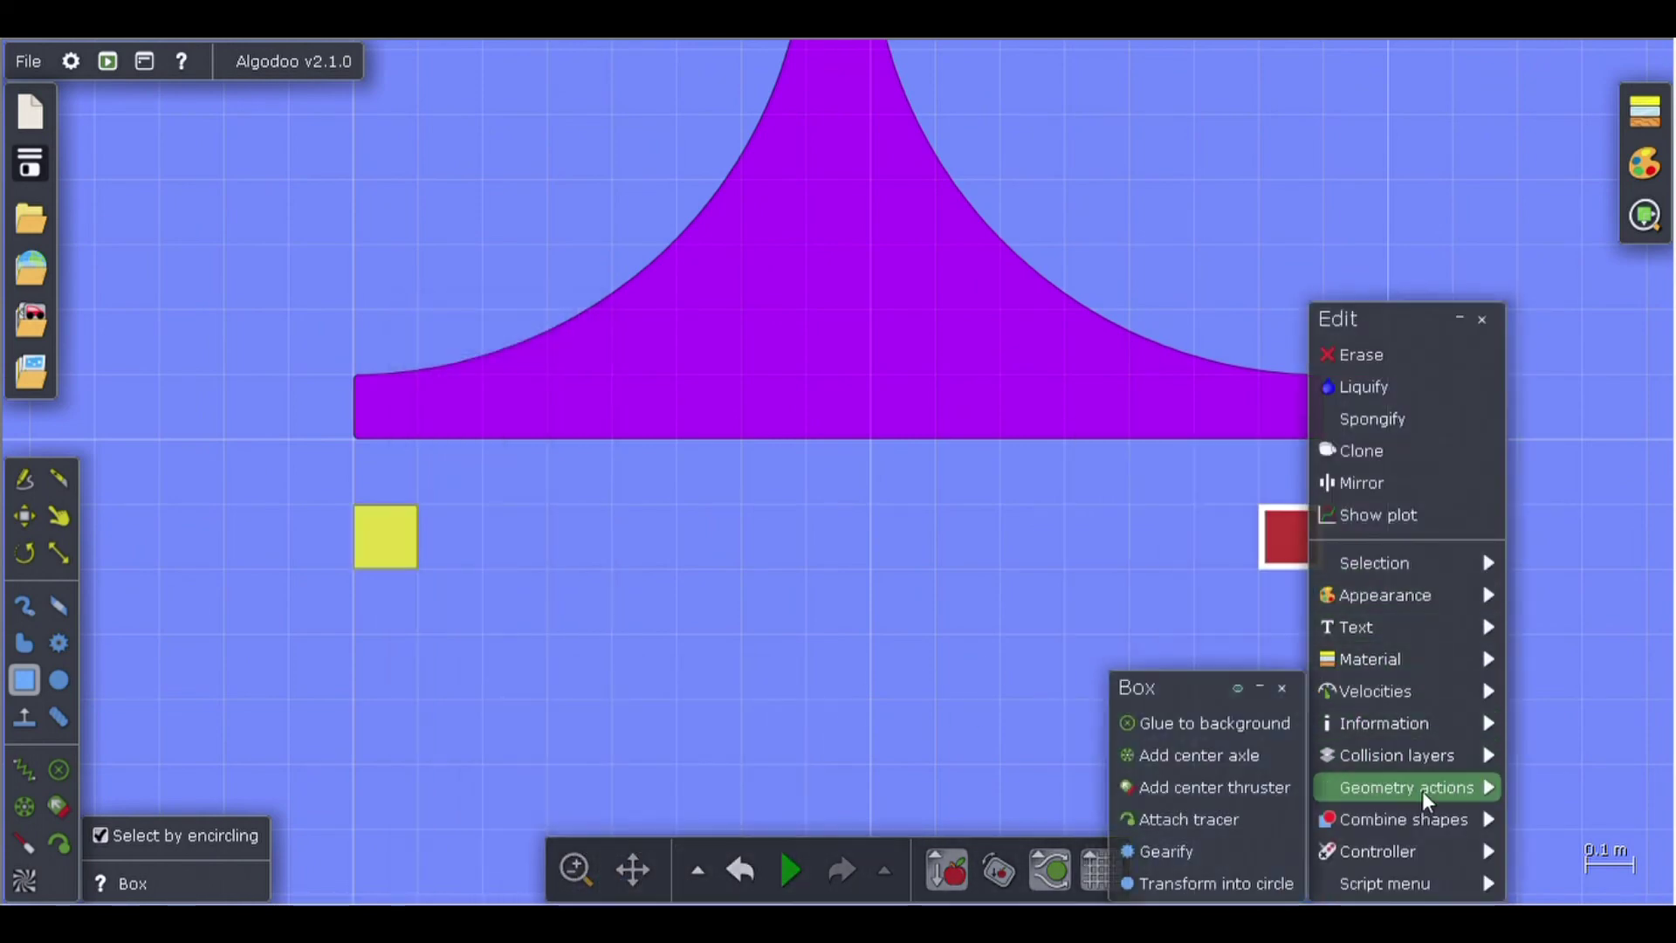
click(1260, 727)
Turn off the grid to allow freehand drawing at the purple shape's narrow tip.
scroll(1261, 720, down, 3)
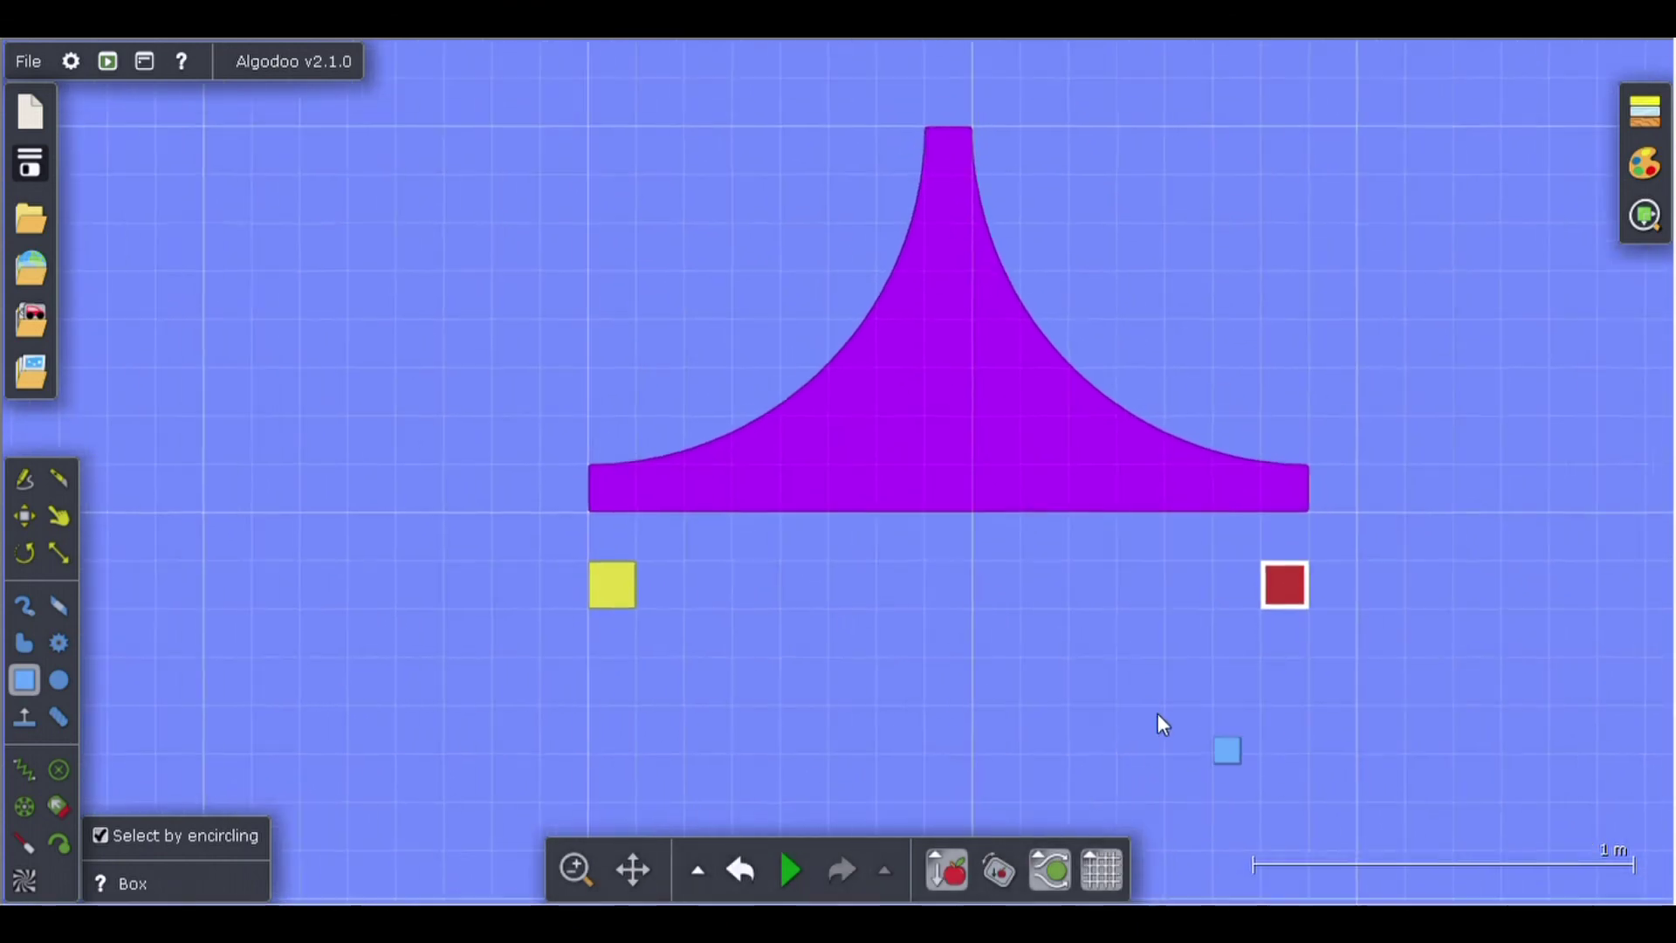
scroll(1102, 720, down, 3)
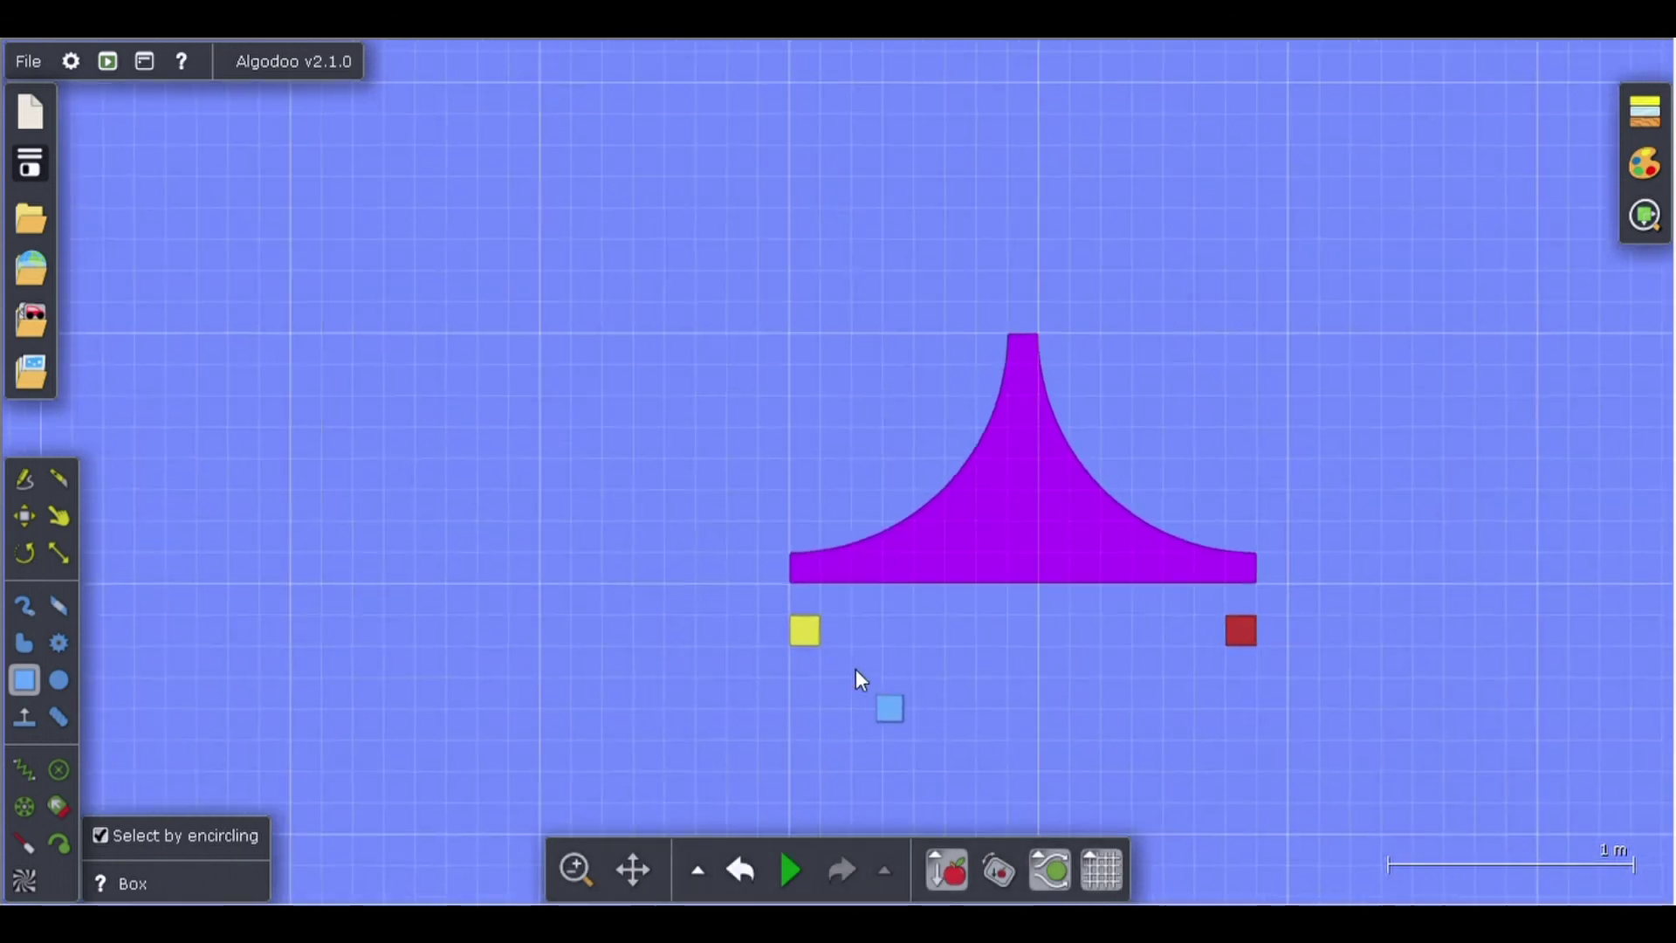
scroll(796, 644, down, 2)
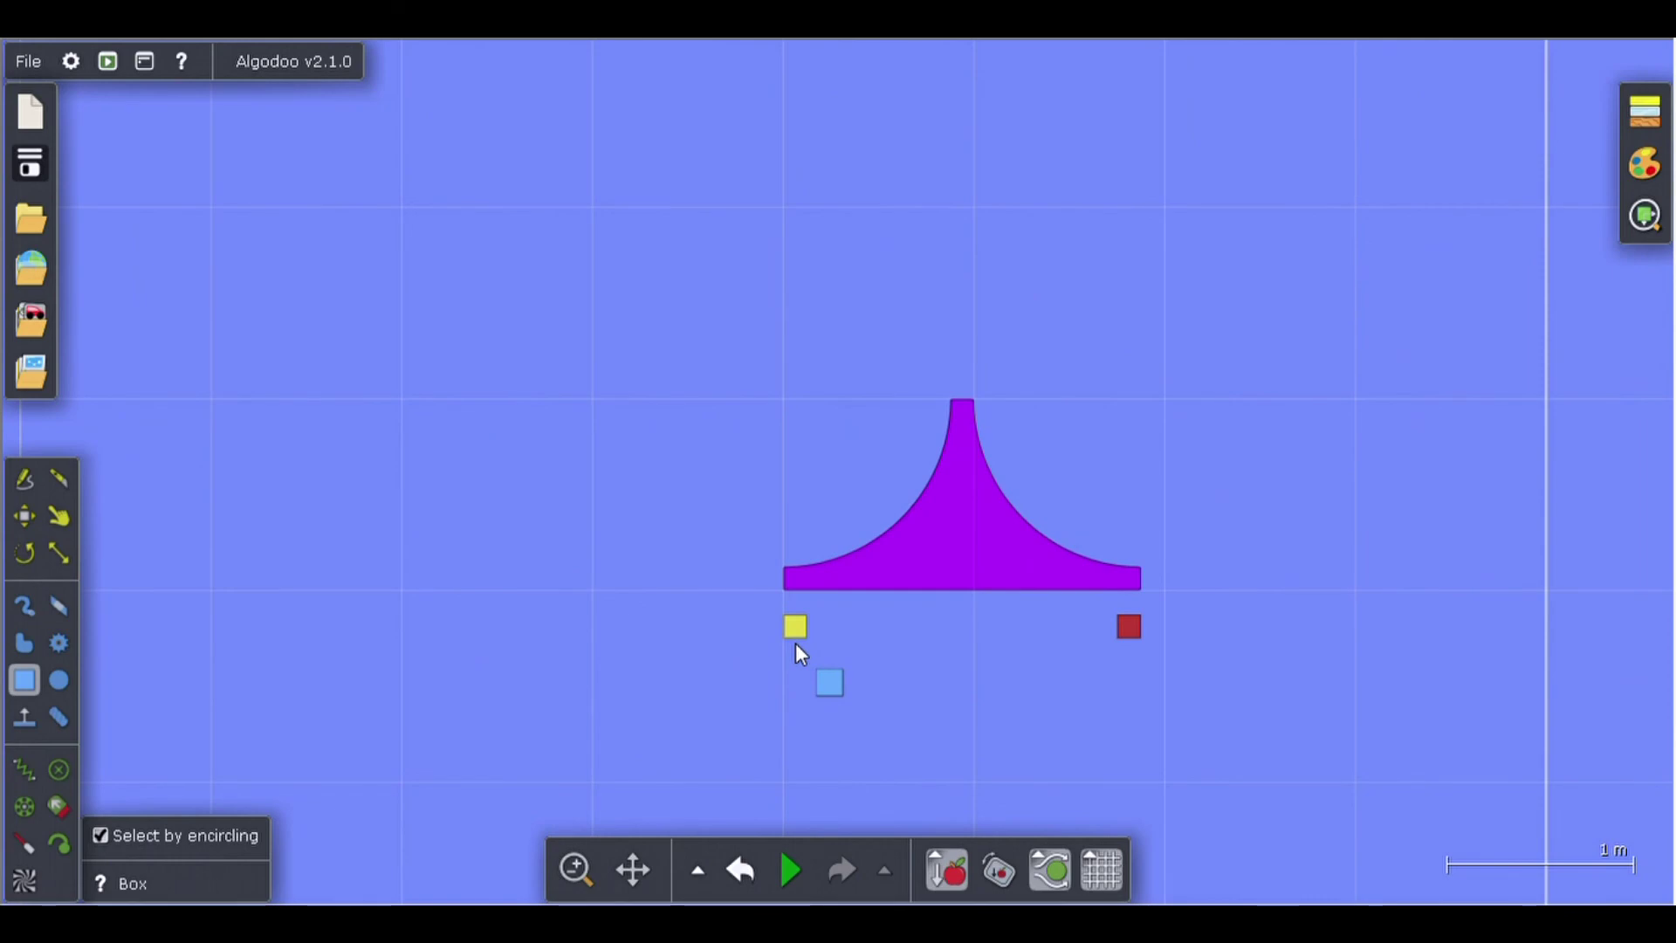
drag(833, 676, 952, 419)
scroll(939, 401, up, 1)
scroll(941, 402, up, 8)
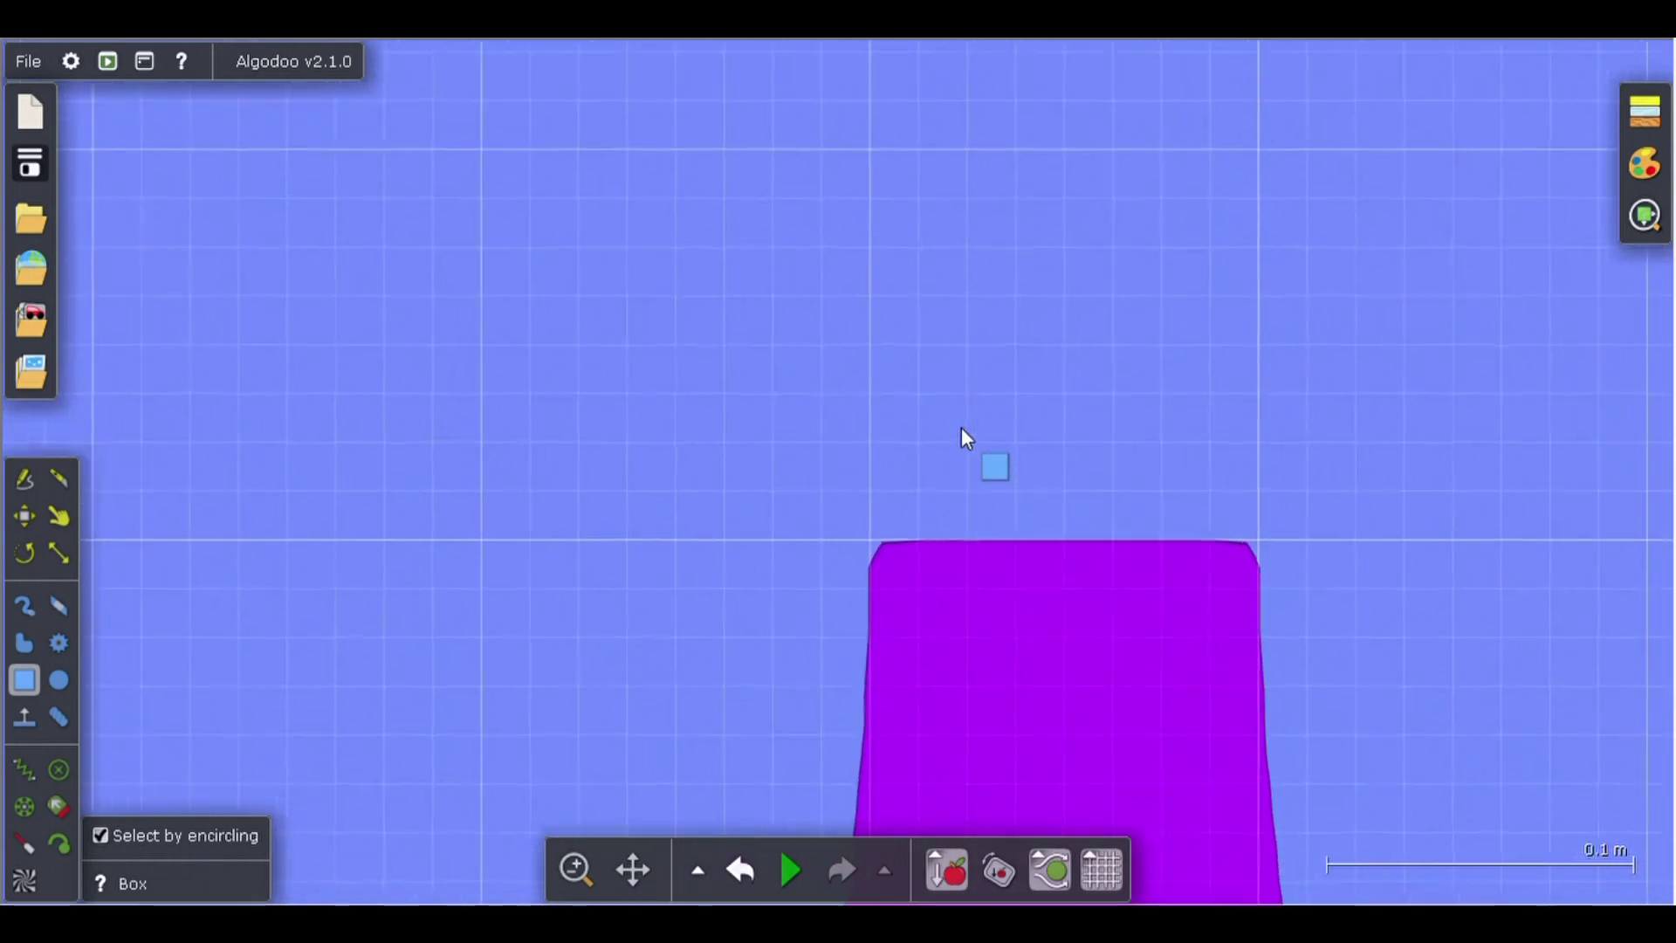
drag(908, 563, 74, 669)
scroll(1227, 378, down, 3)
scroll(1202, 326, up, 3)
click(1101, 866)
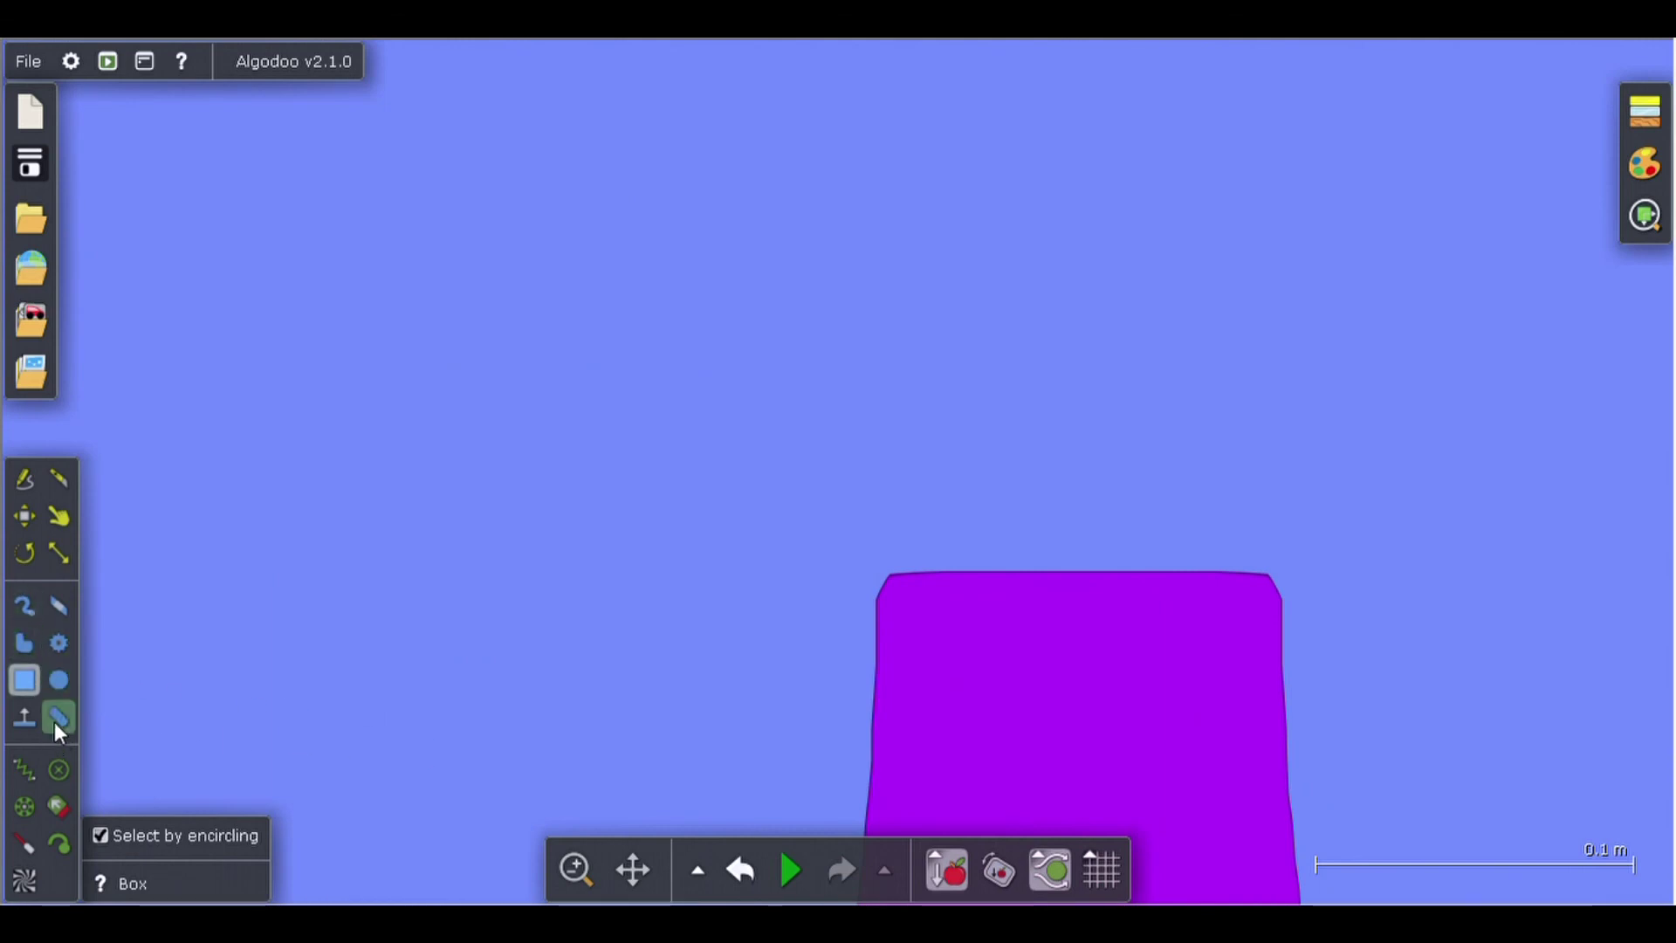
Sketch a triangle above the purple shape's flat tip and move it down slightly until its base overlaps the tip.
click(24, 479)
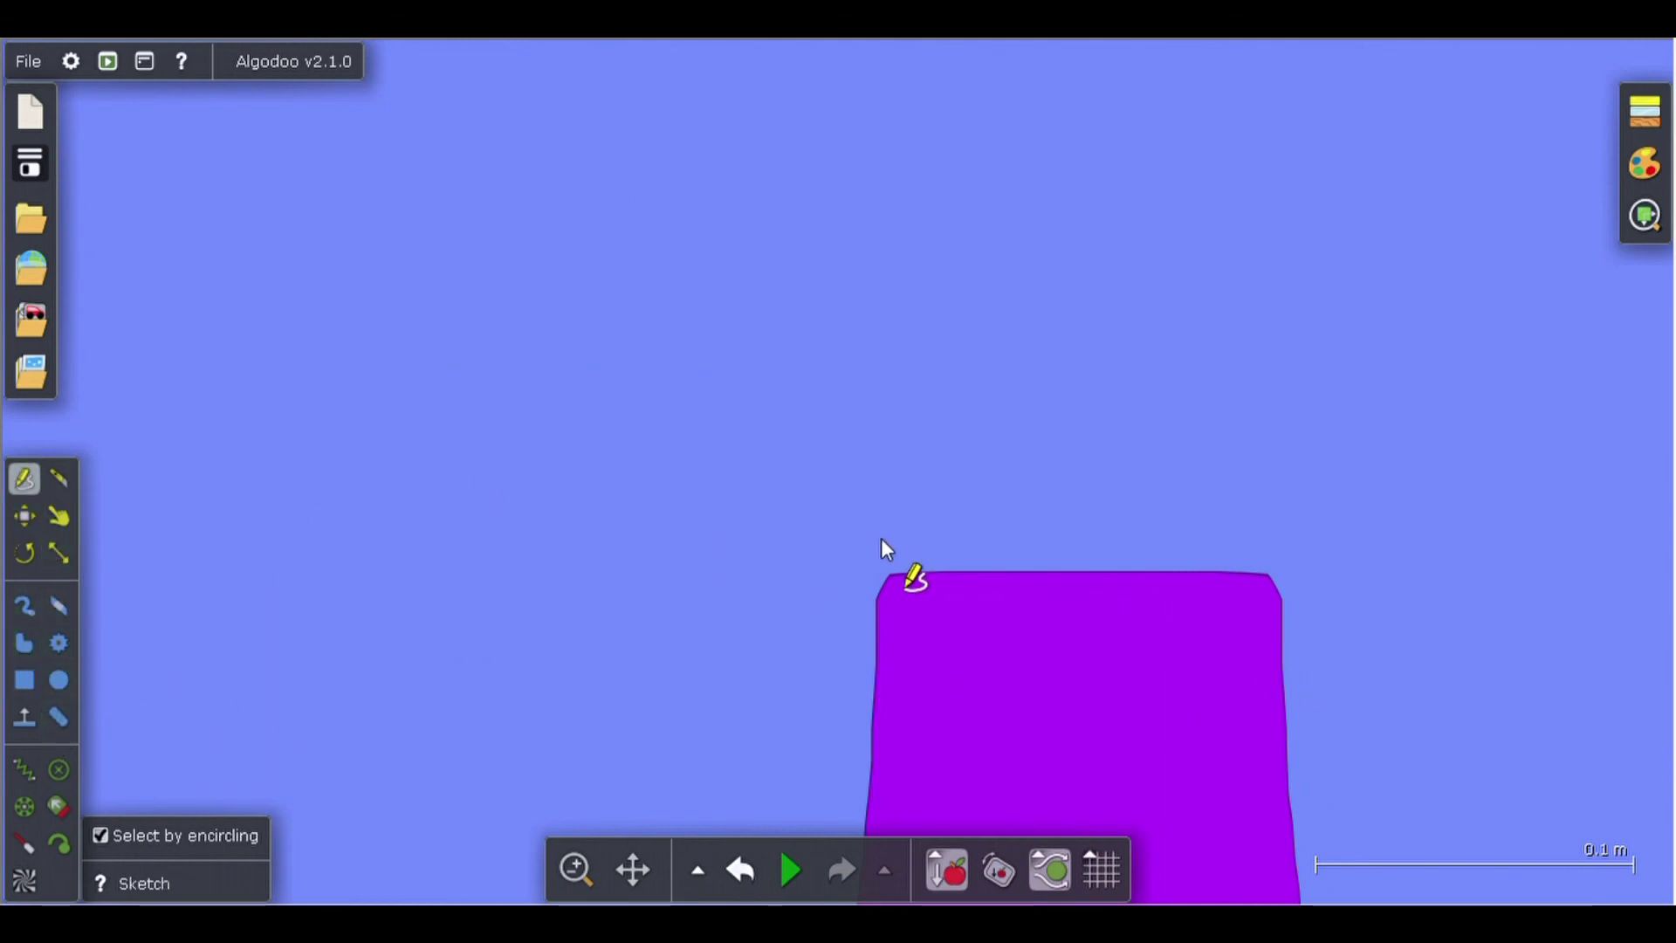
drag(892, 574, 1009, 322)
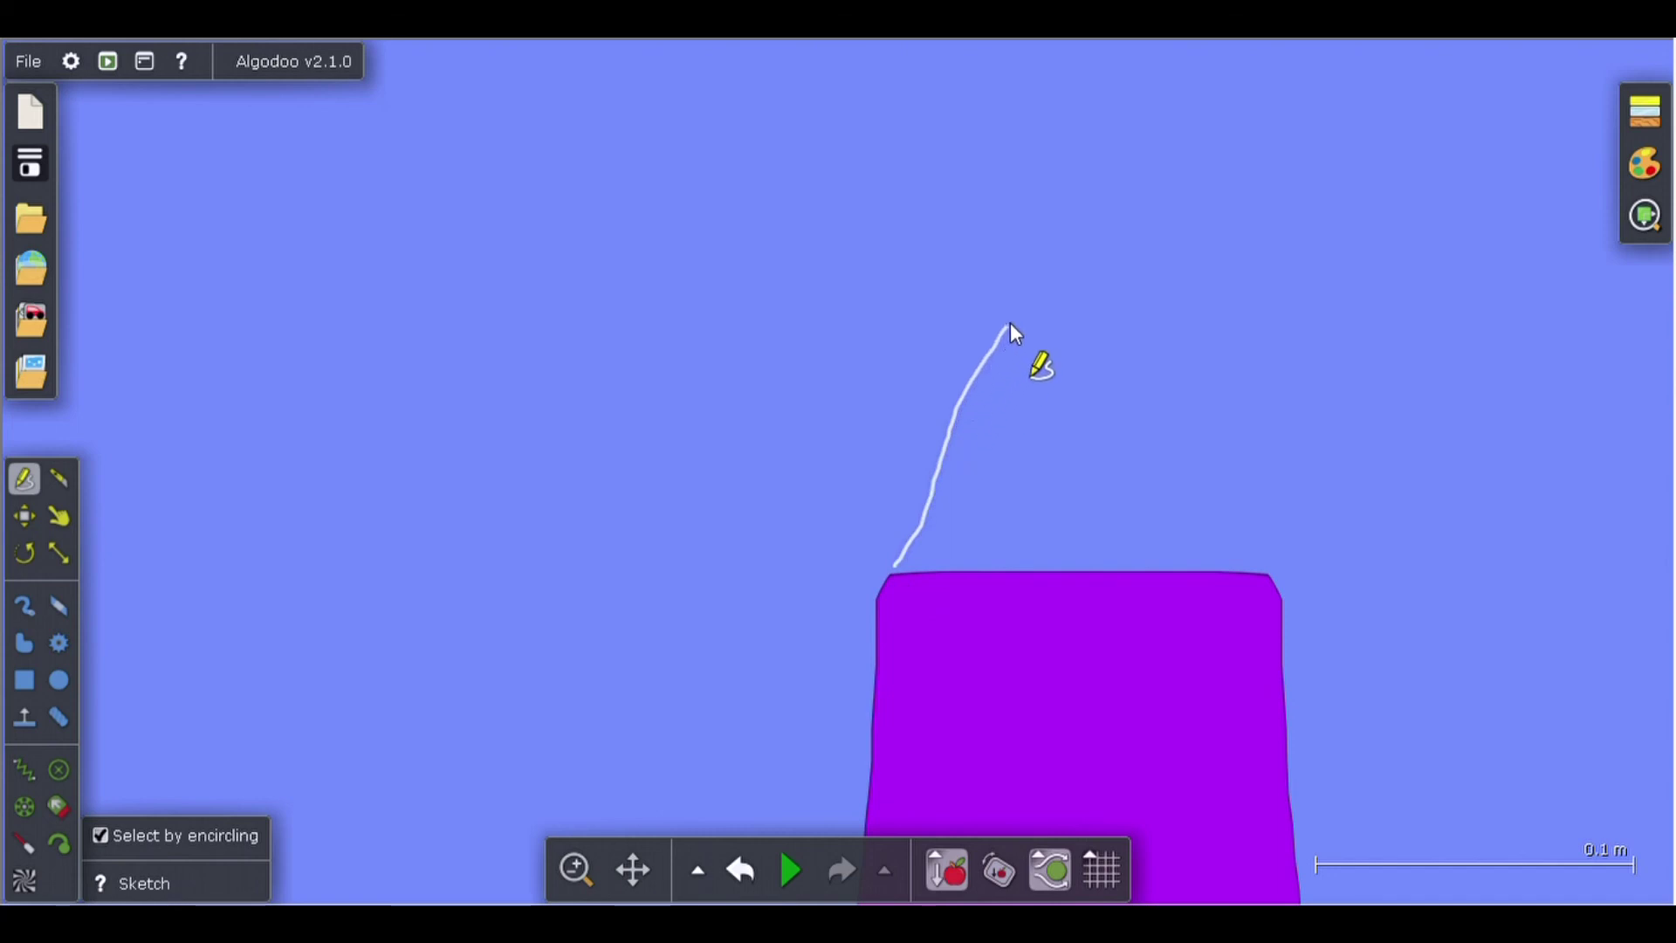
drag(1071, 228, 1175, 452)
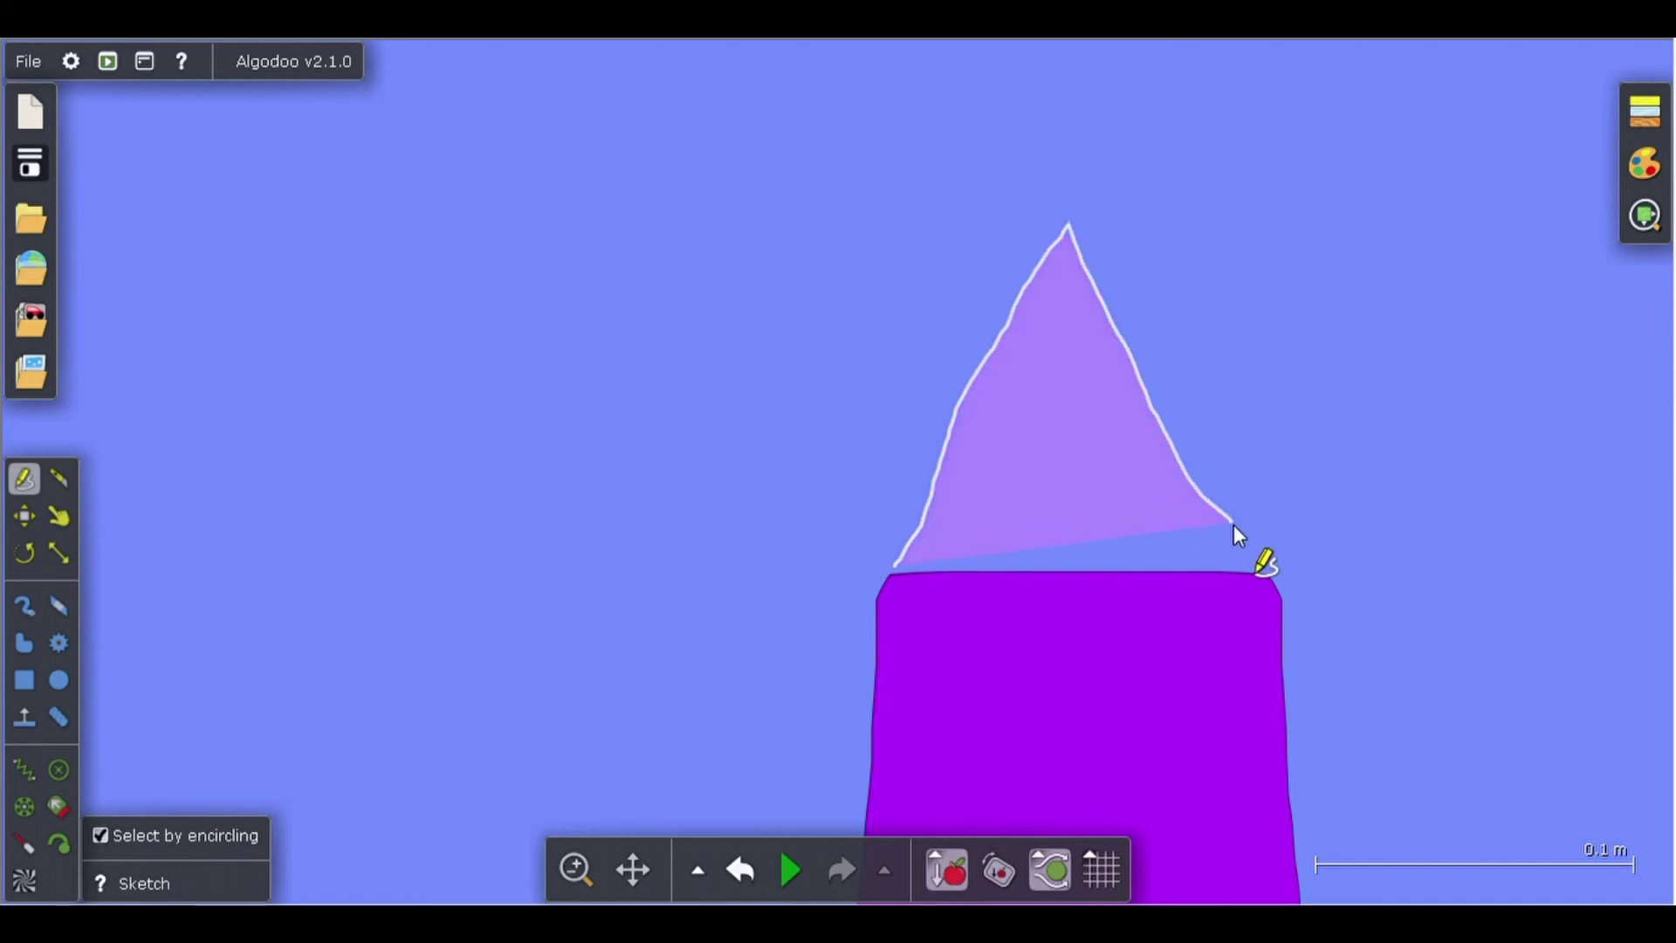
drag(1255, 560, 1260, 564)
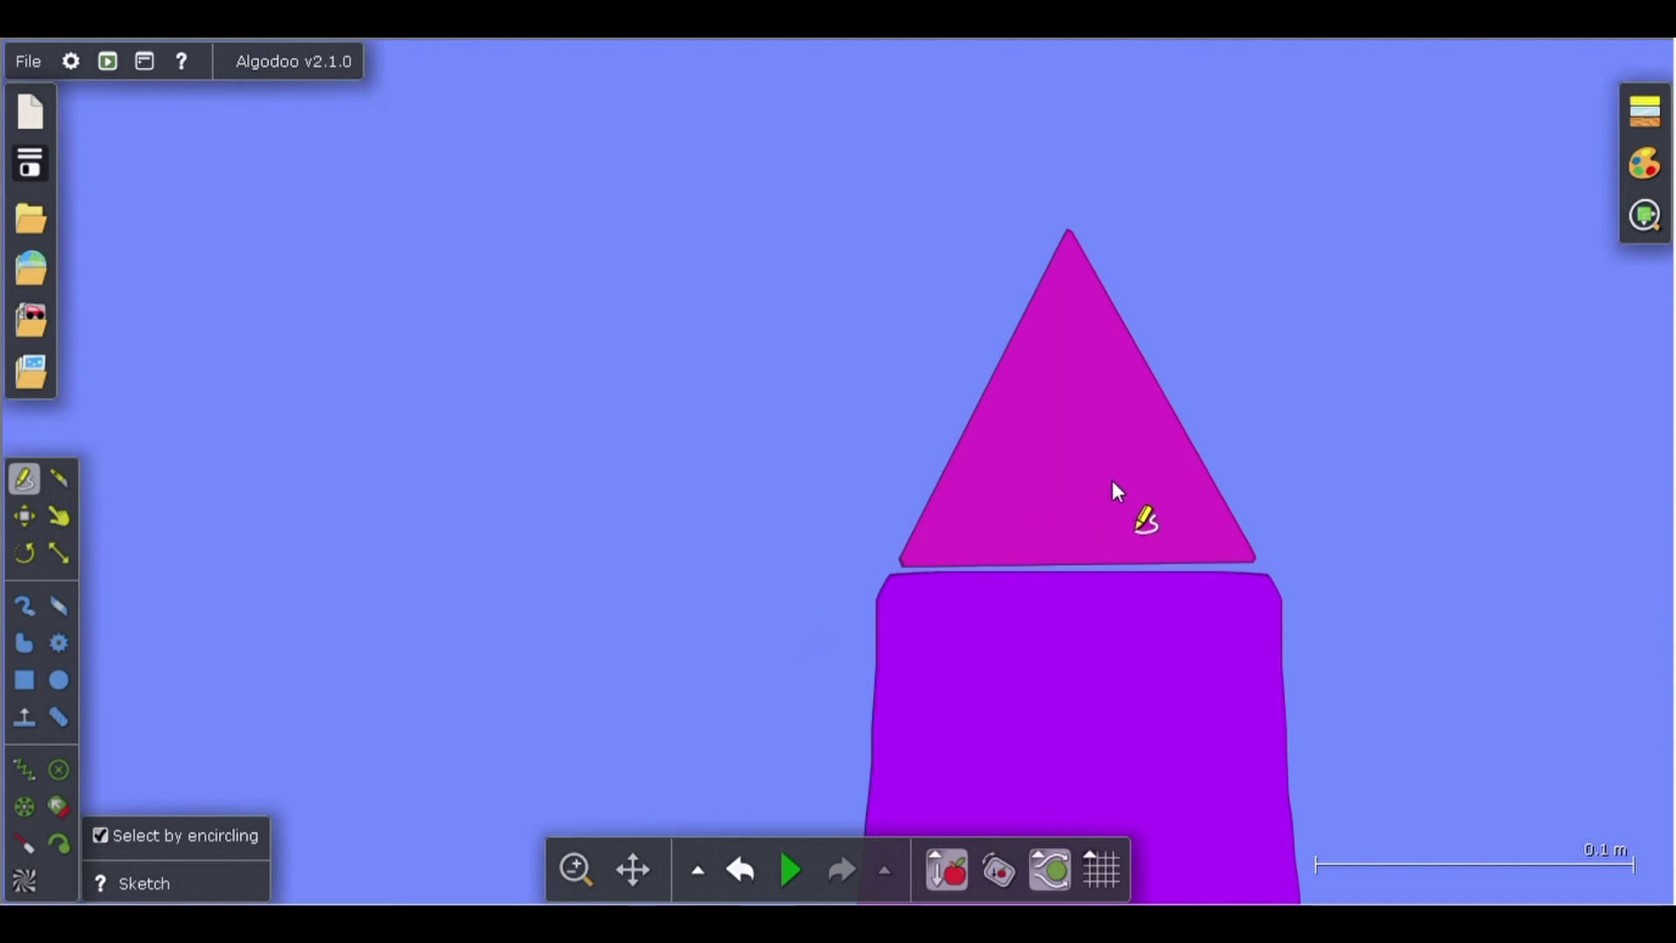
click(28, 516)
drag(1064, 489, 1065, 506)
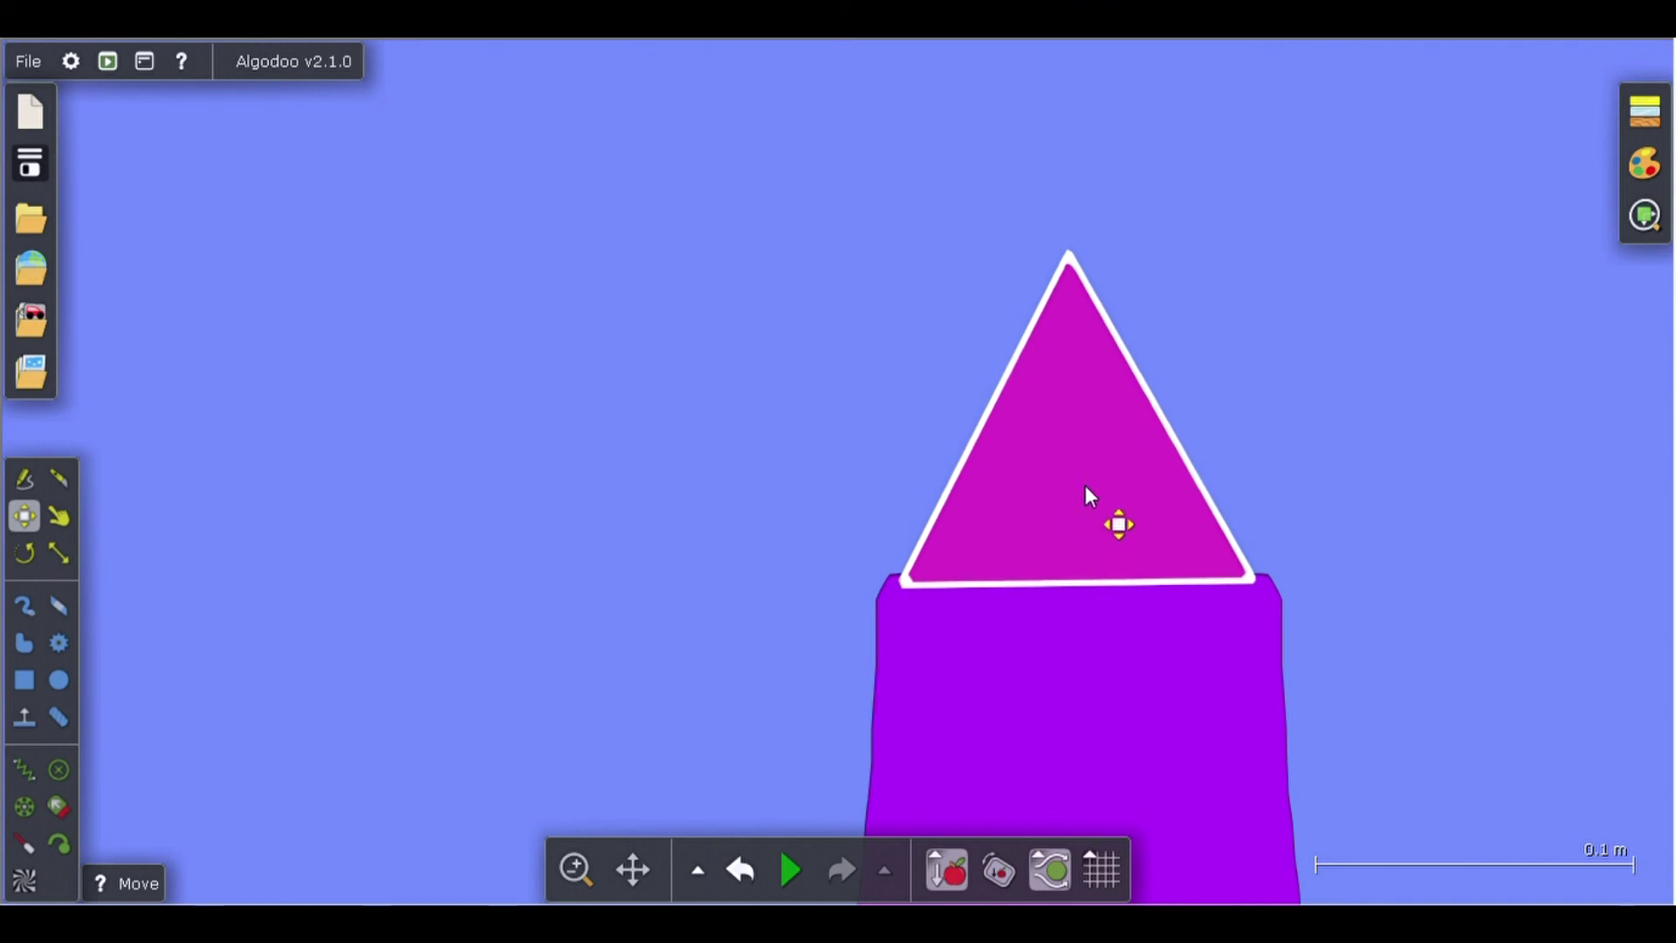
Merge the triangle into the purple shape with the Add shape operation and erase the leftover triangle.
right_click(1082, 487)
mouse_move(1231, 817)
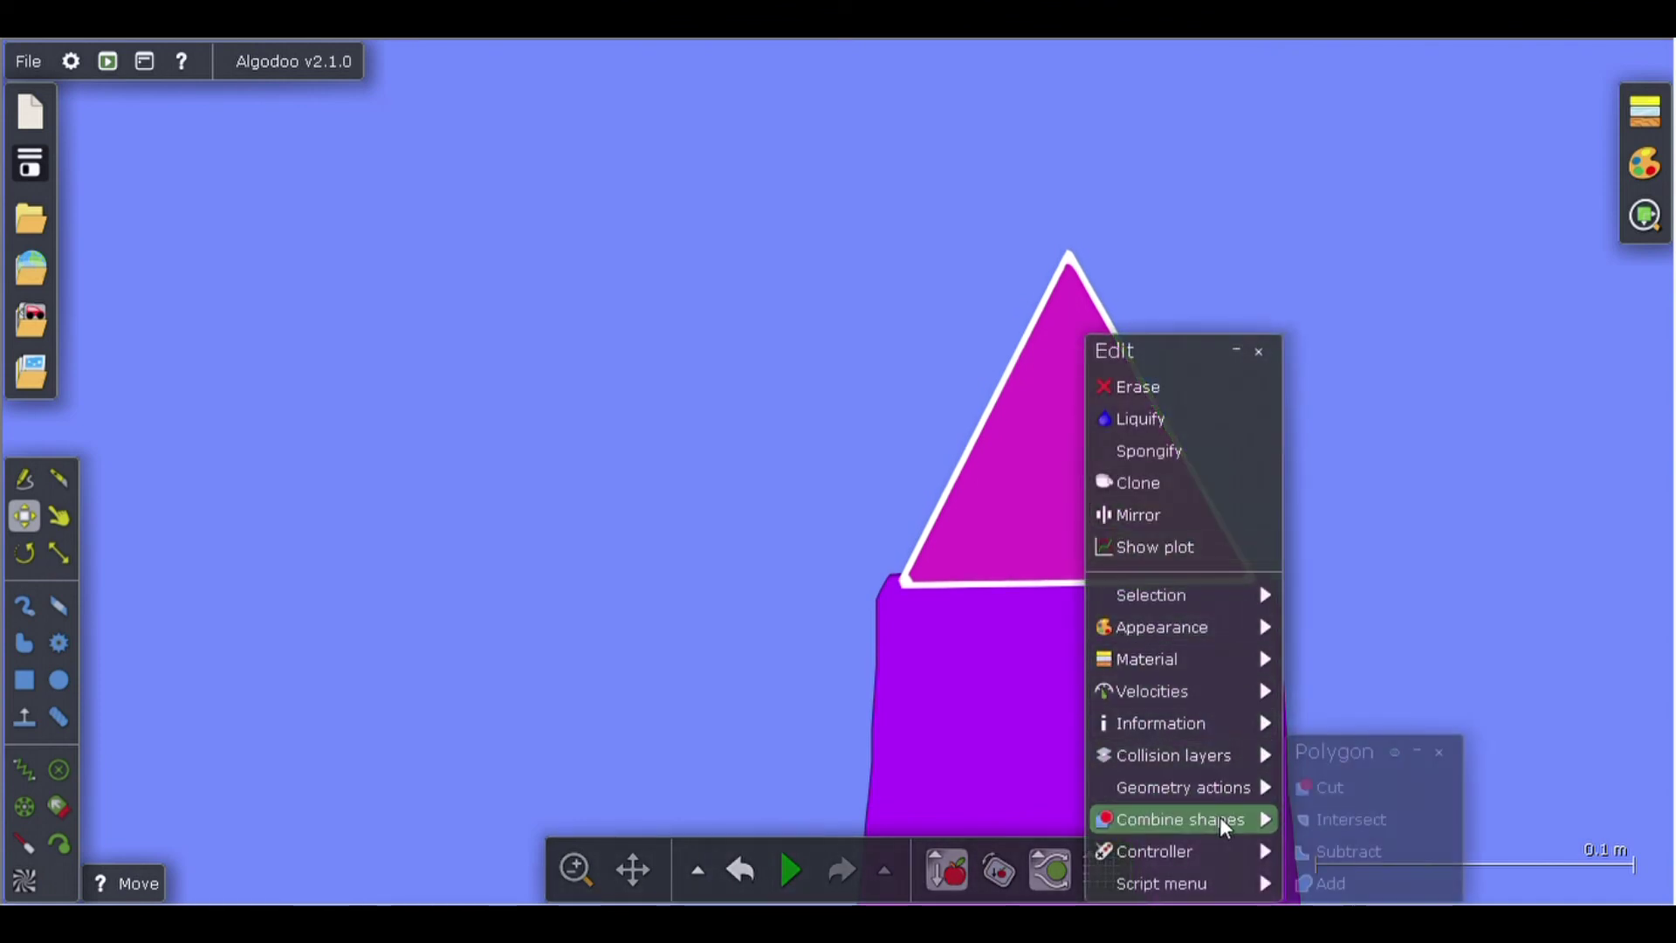
click(1328, 882)
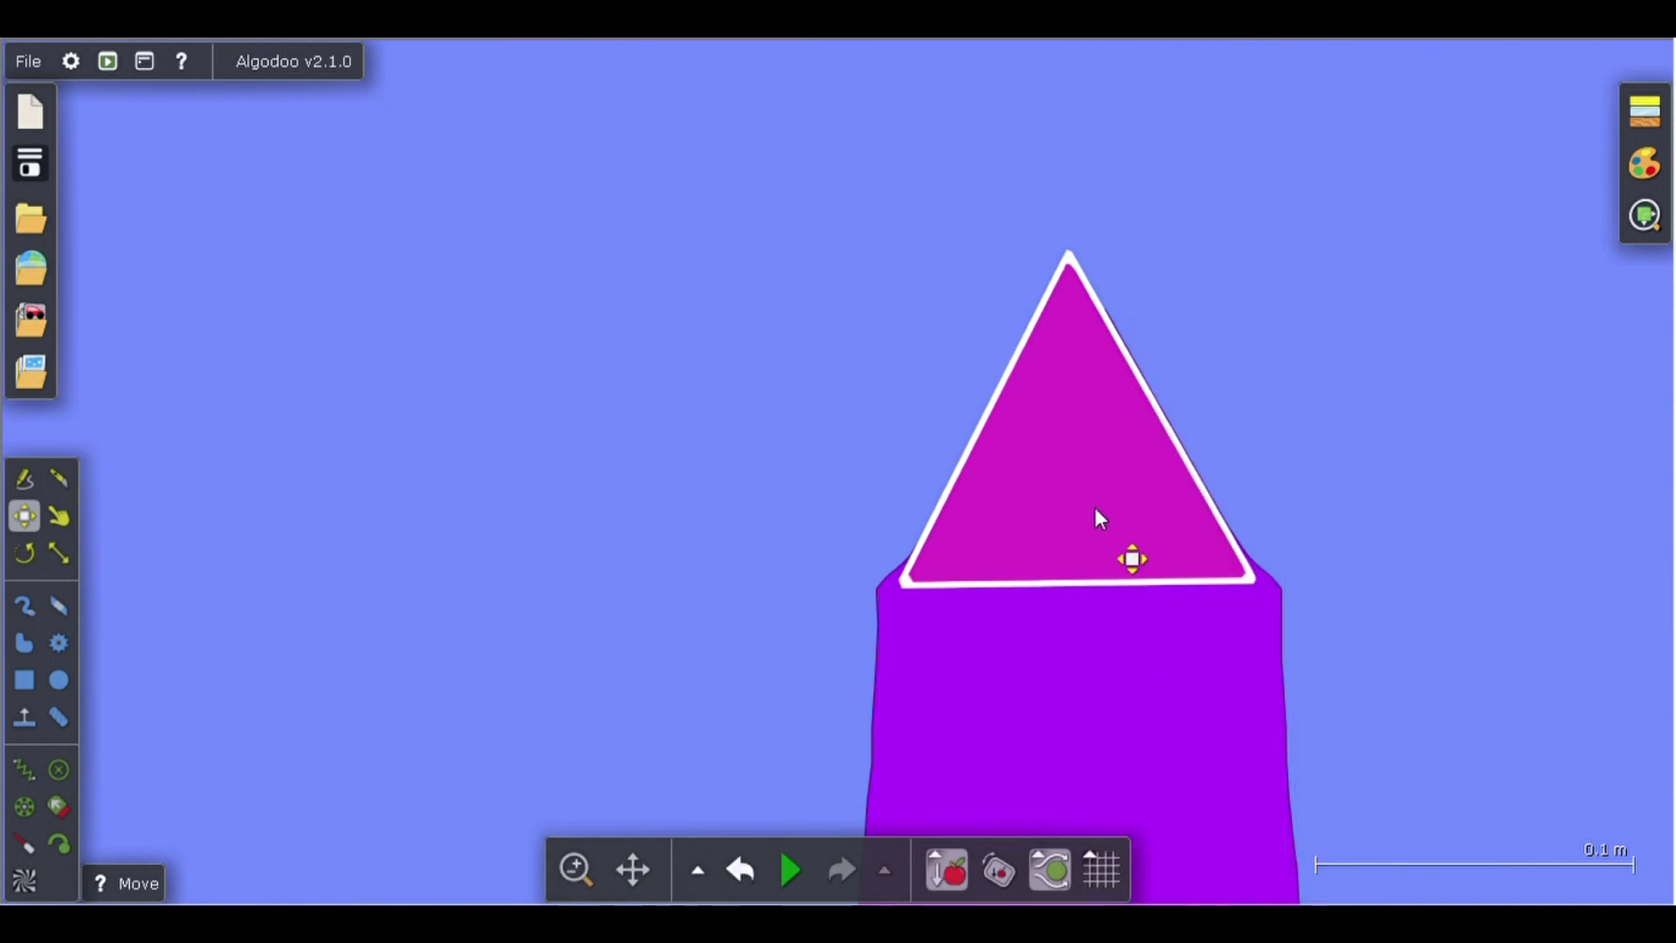
click(1134, 371)
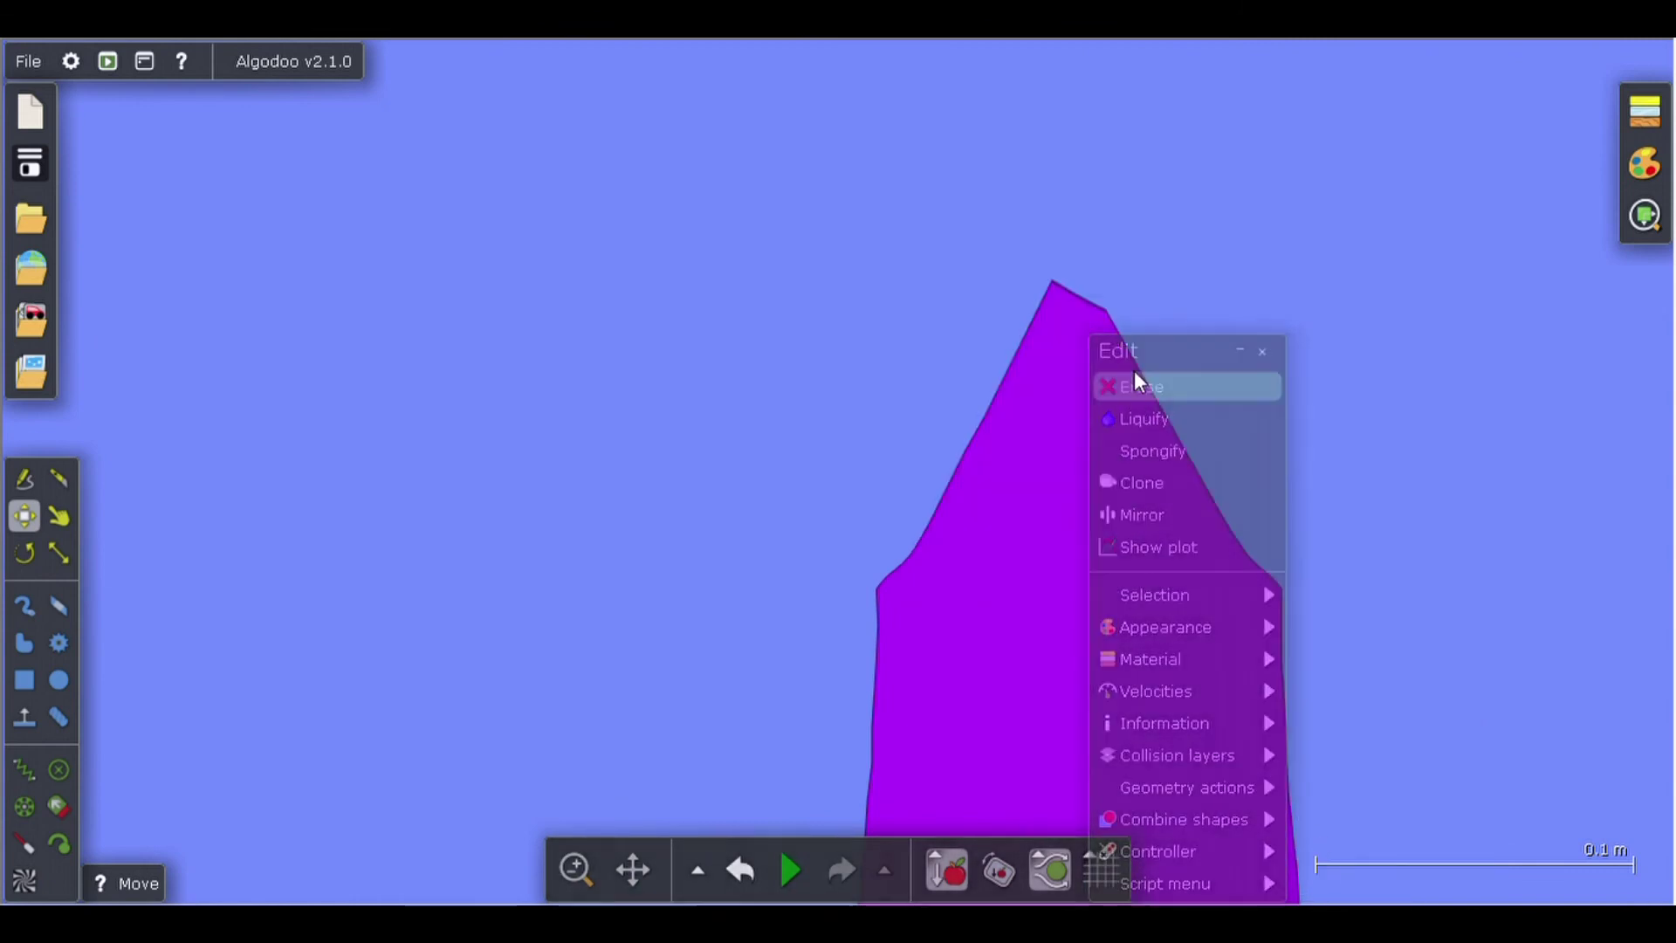
Choose the Circle tool and start the simulation at normal speed.
scroll(1139, 360, down, 2)
scroll(1143, 358, down, 5)
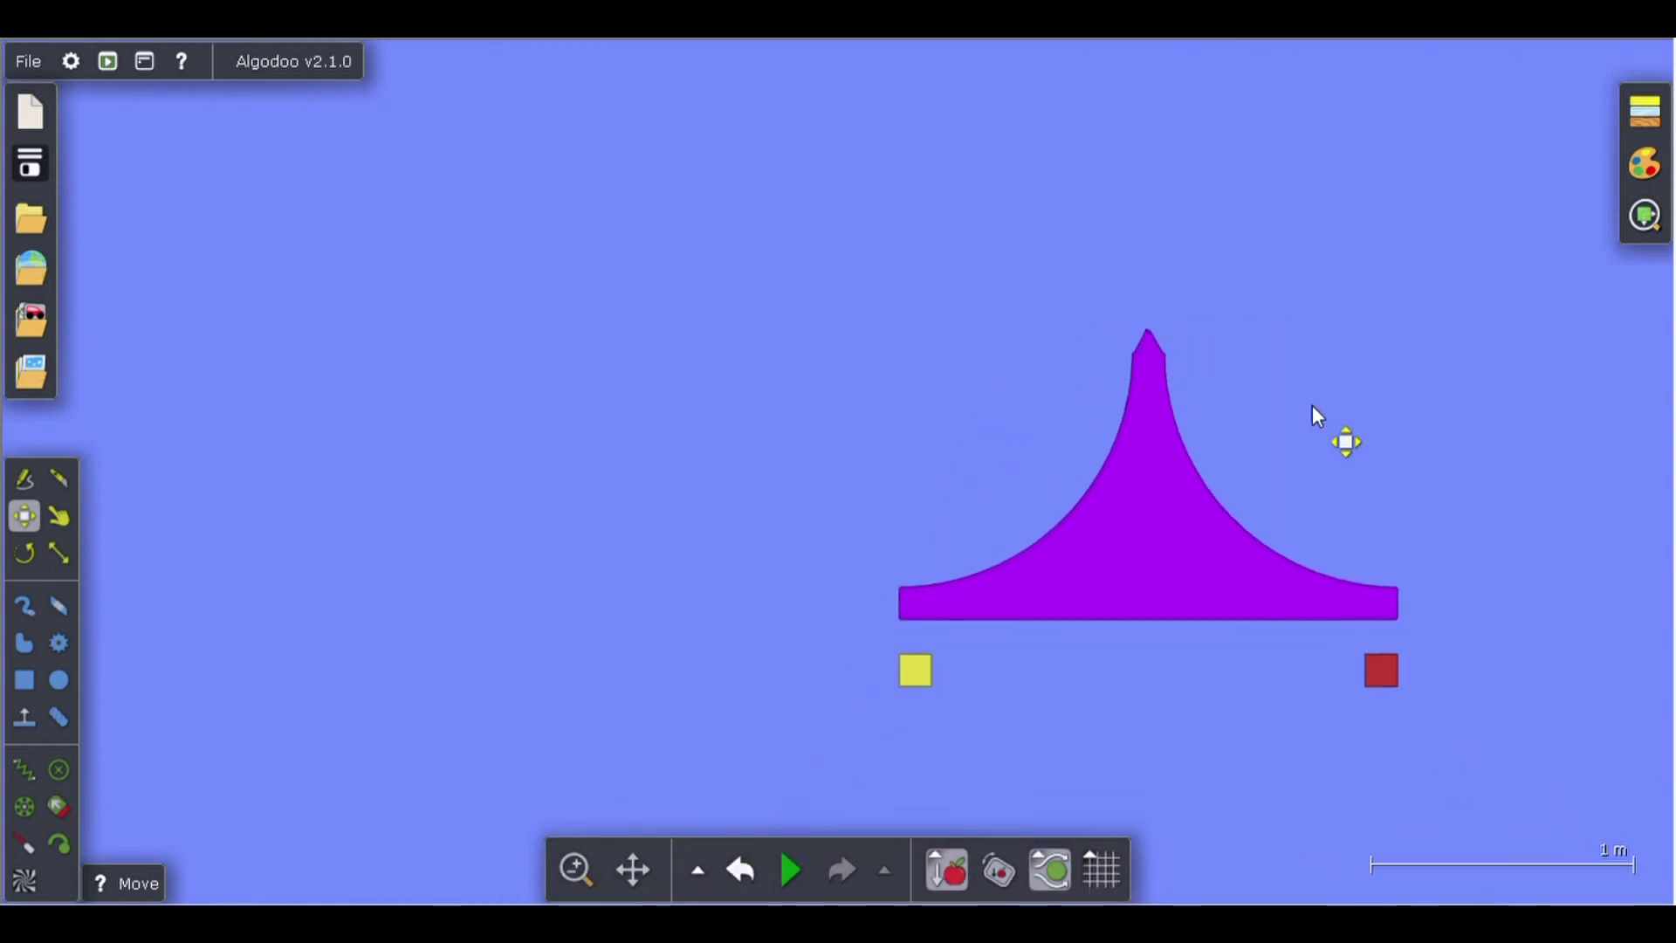
scroll(1337, 461, down, 2)
scroll(1406, 482, up, 2)
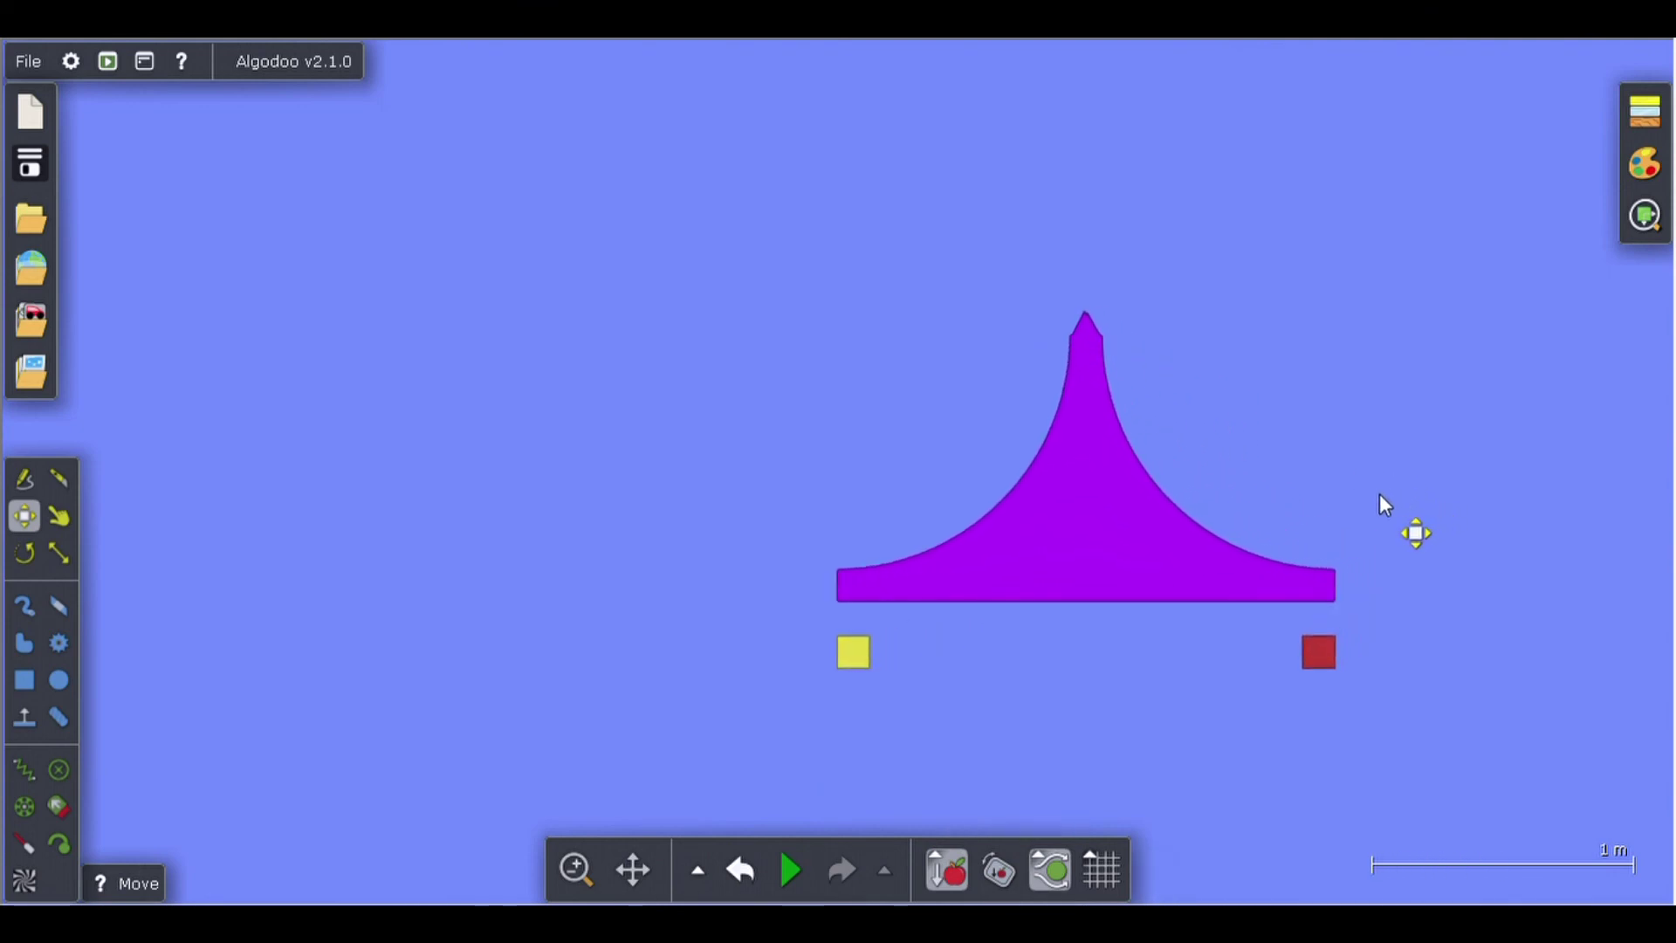
scroll(1113, 427, down, 2)
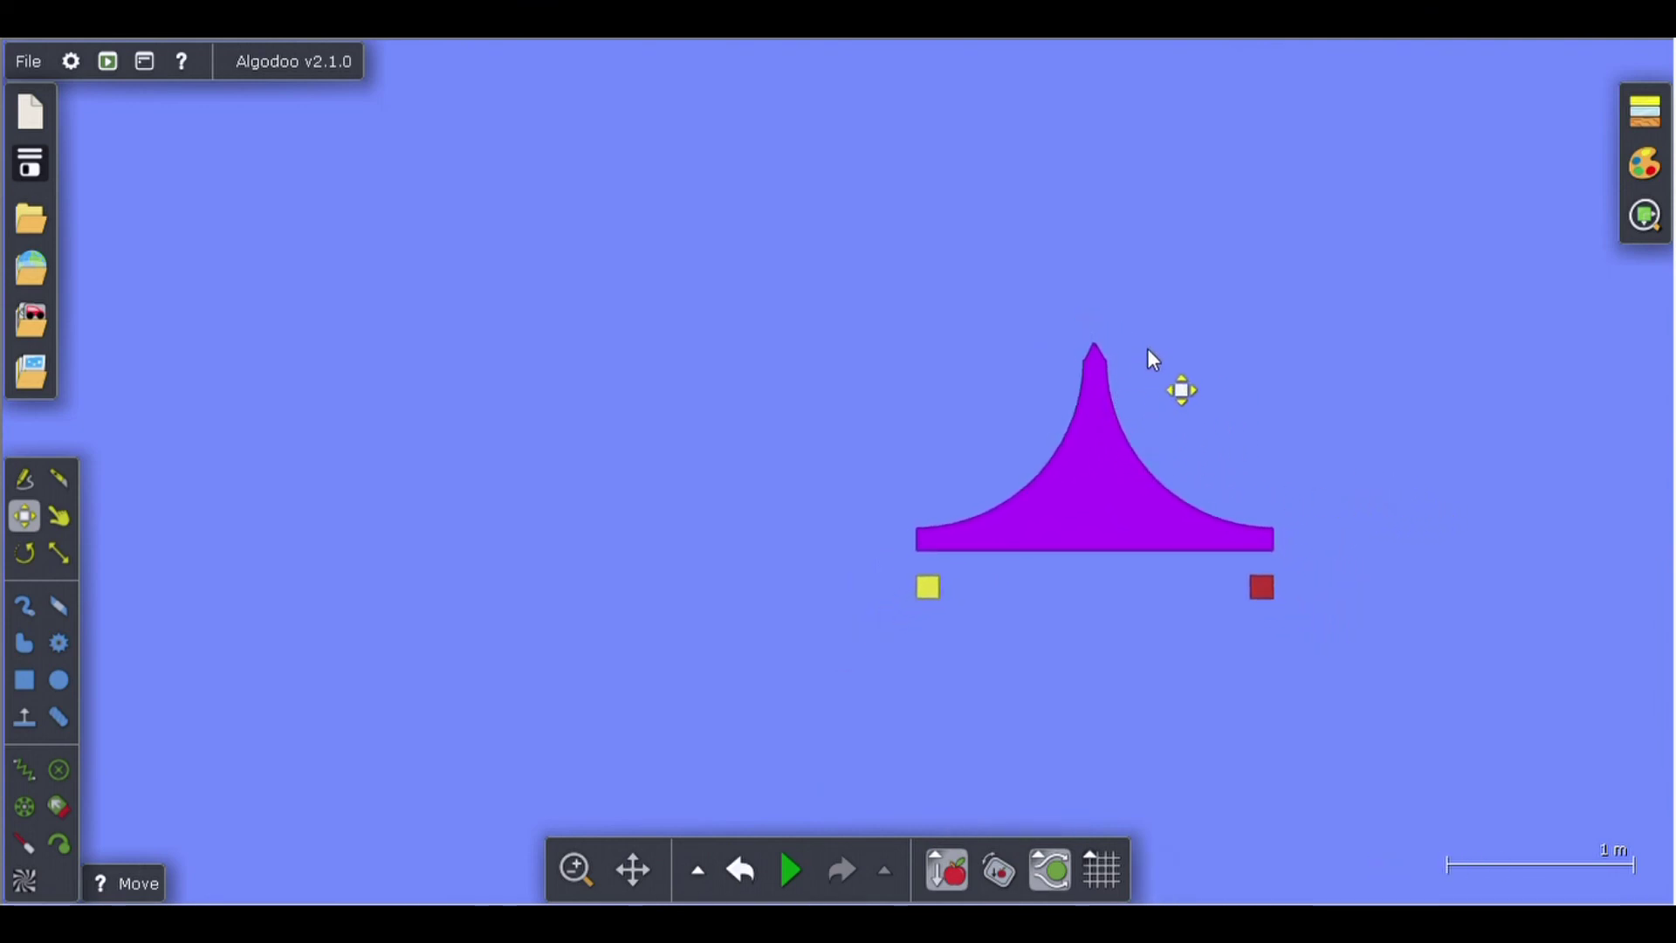
scroll(1075, 323, up, 3)
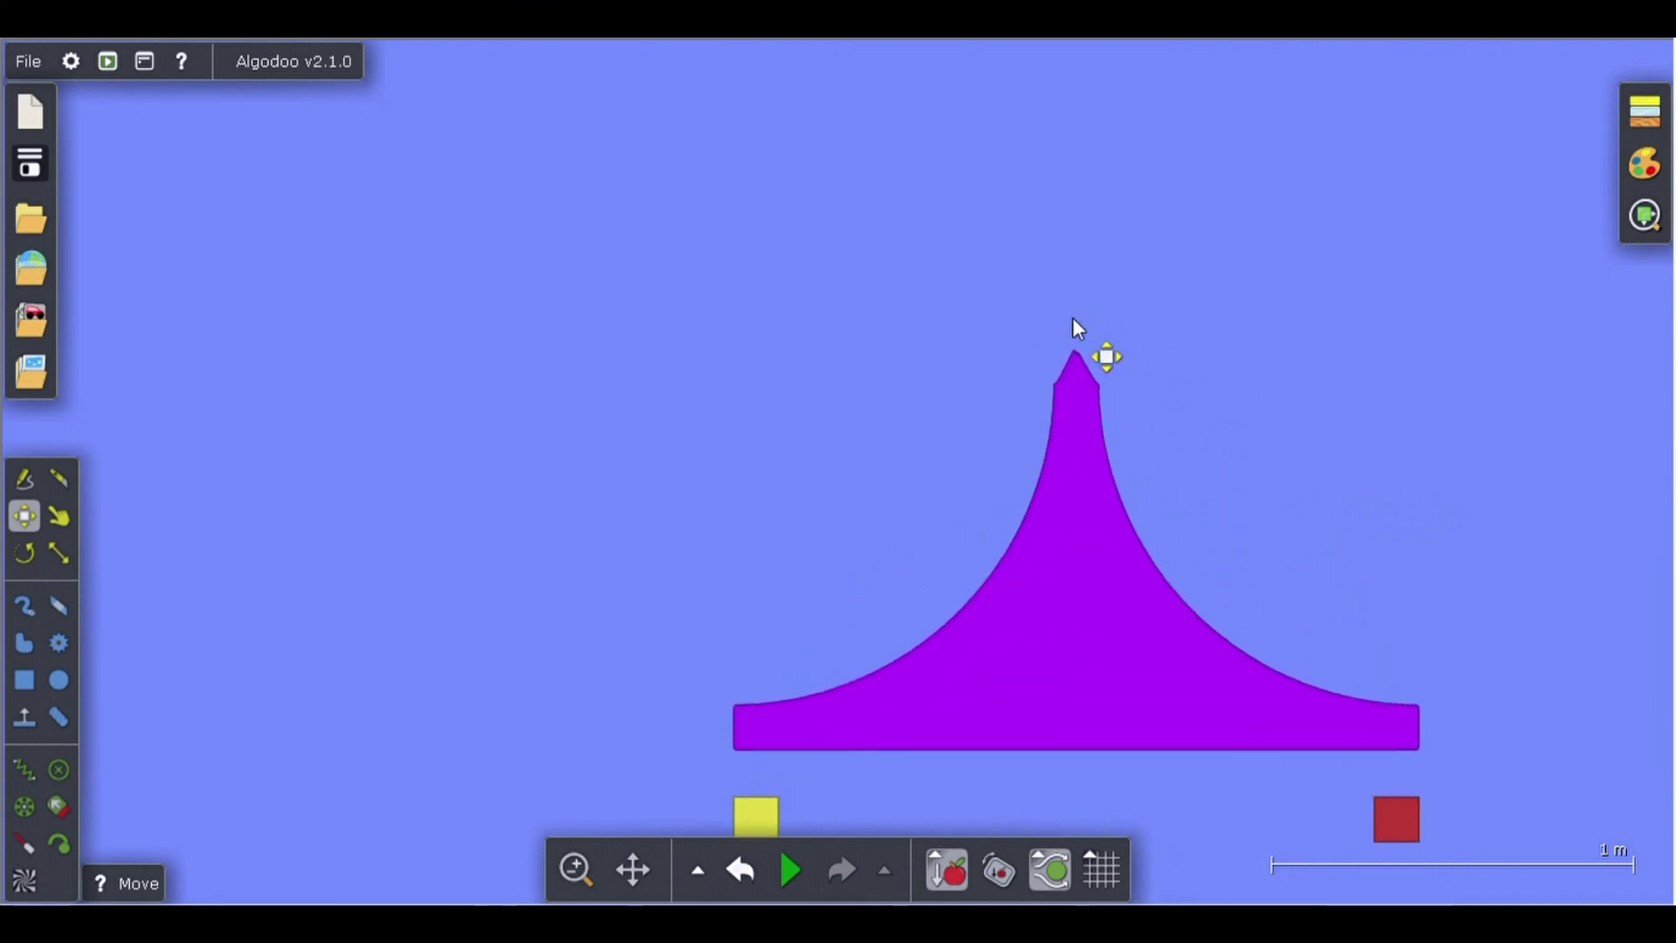
click(58, 680)
click(955, 314)
click(791, 871)
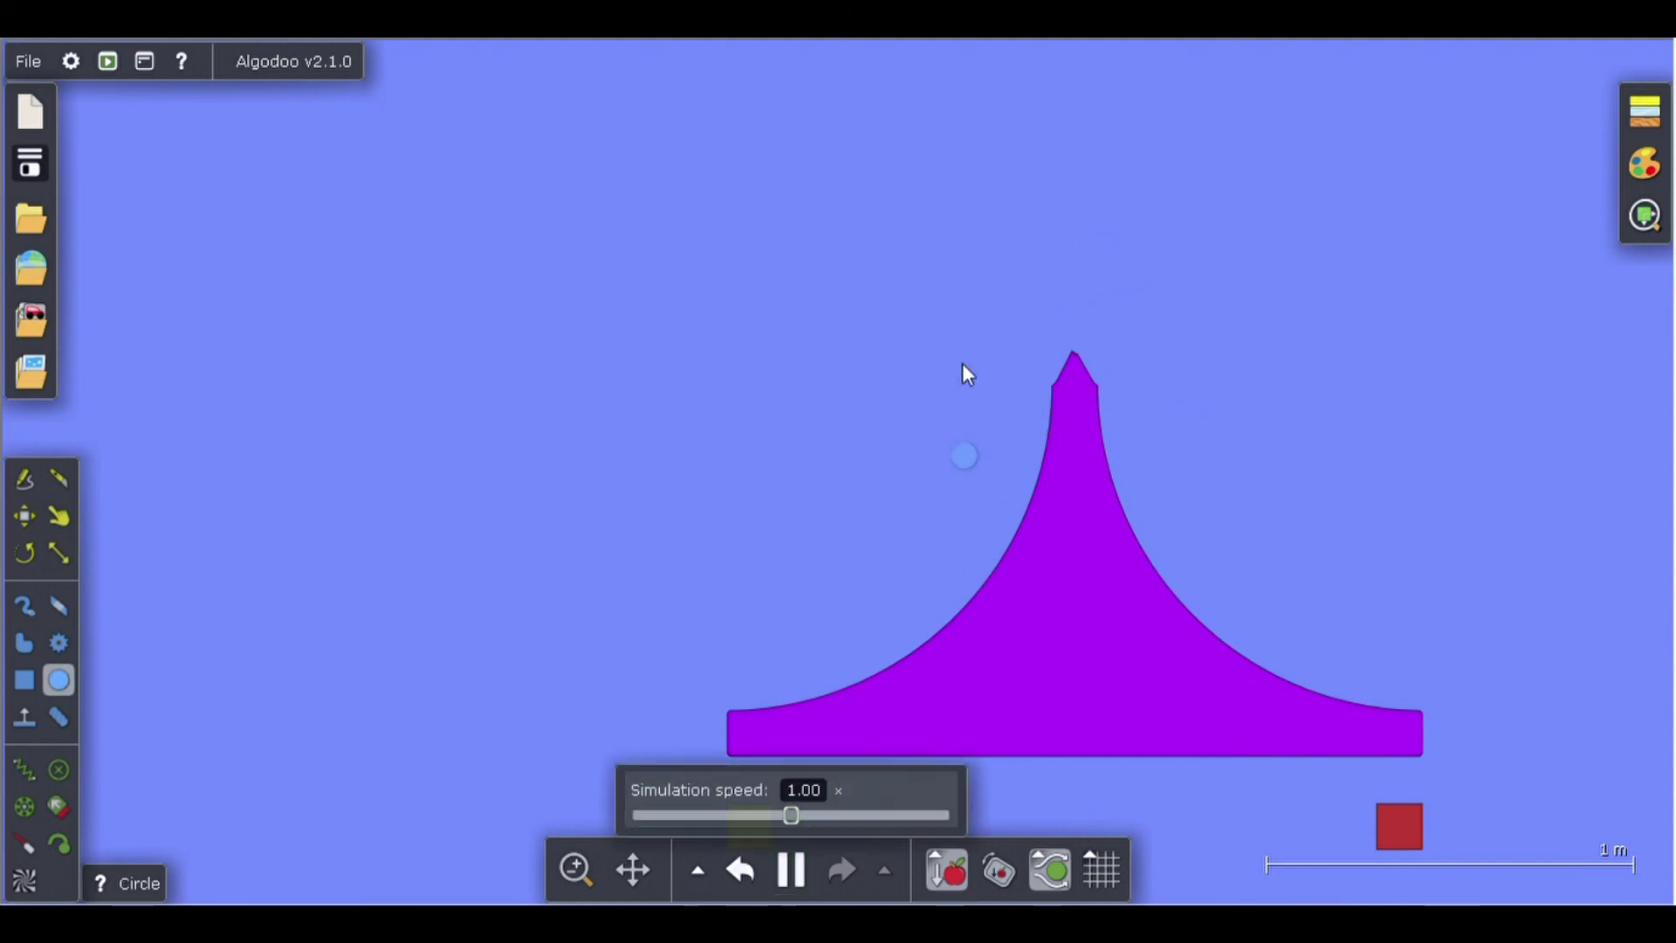
Draw three circles one after another above the purple shape's peak to test how the falling balls tip it.
mouse_move(1077, 203)
mouse_down()
mouse_move(1091, 247)
mouse_move(1112, 212)
mouse_move(1131, 253)
mouse_up()
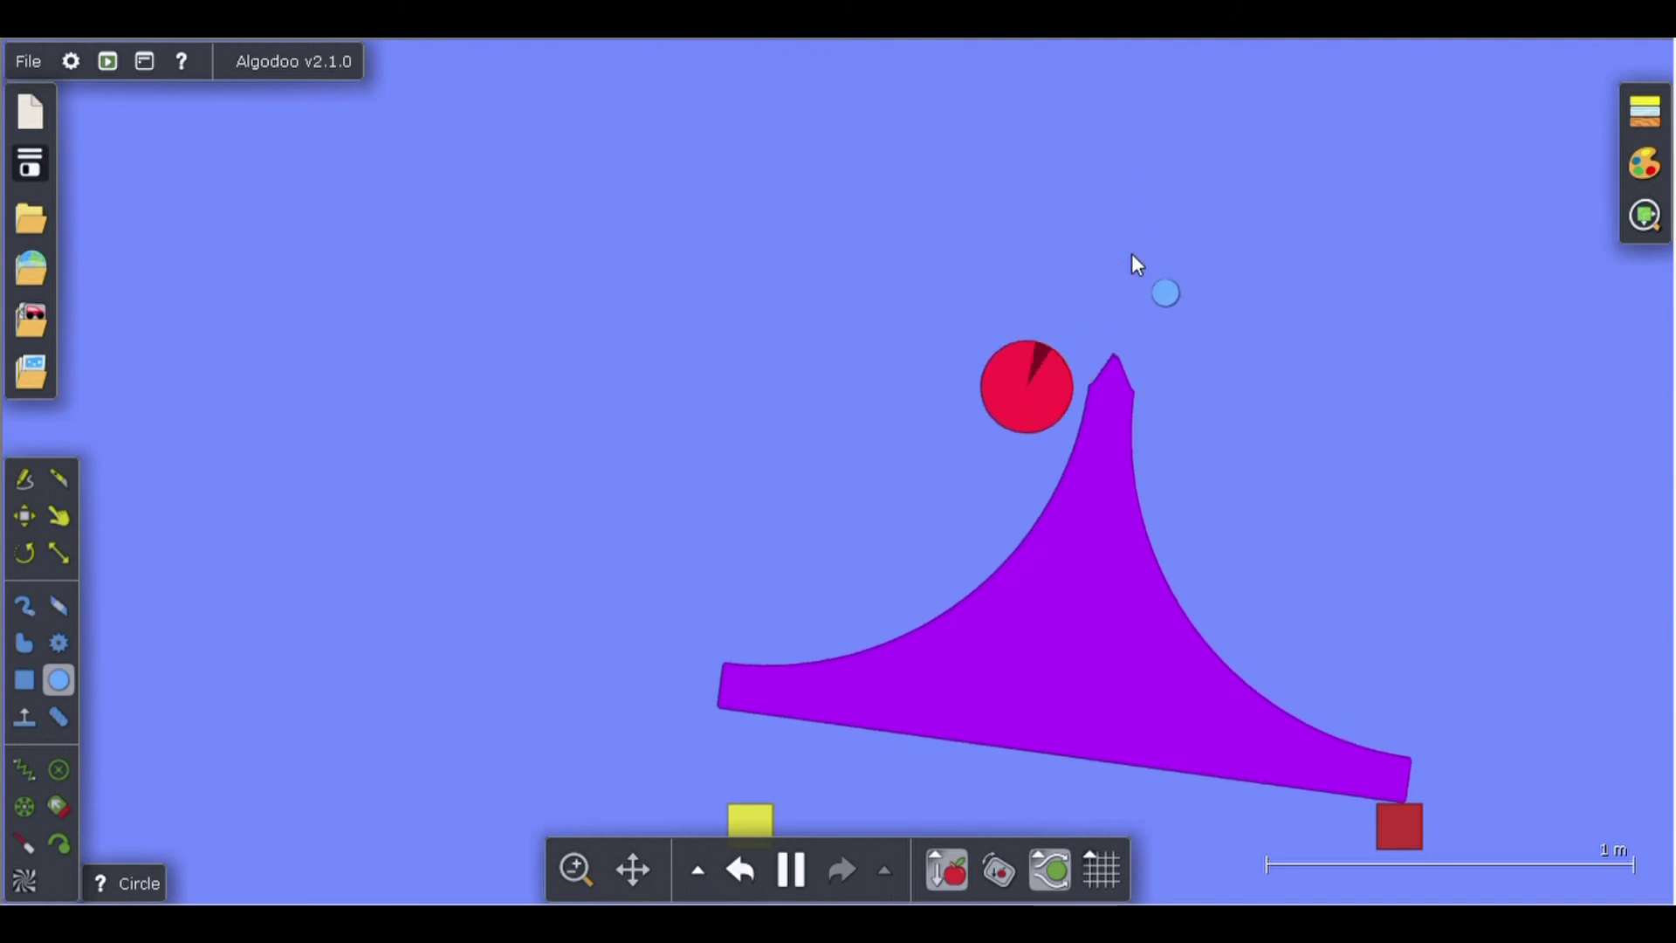
drag(1066, 161, 1097, 199)
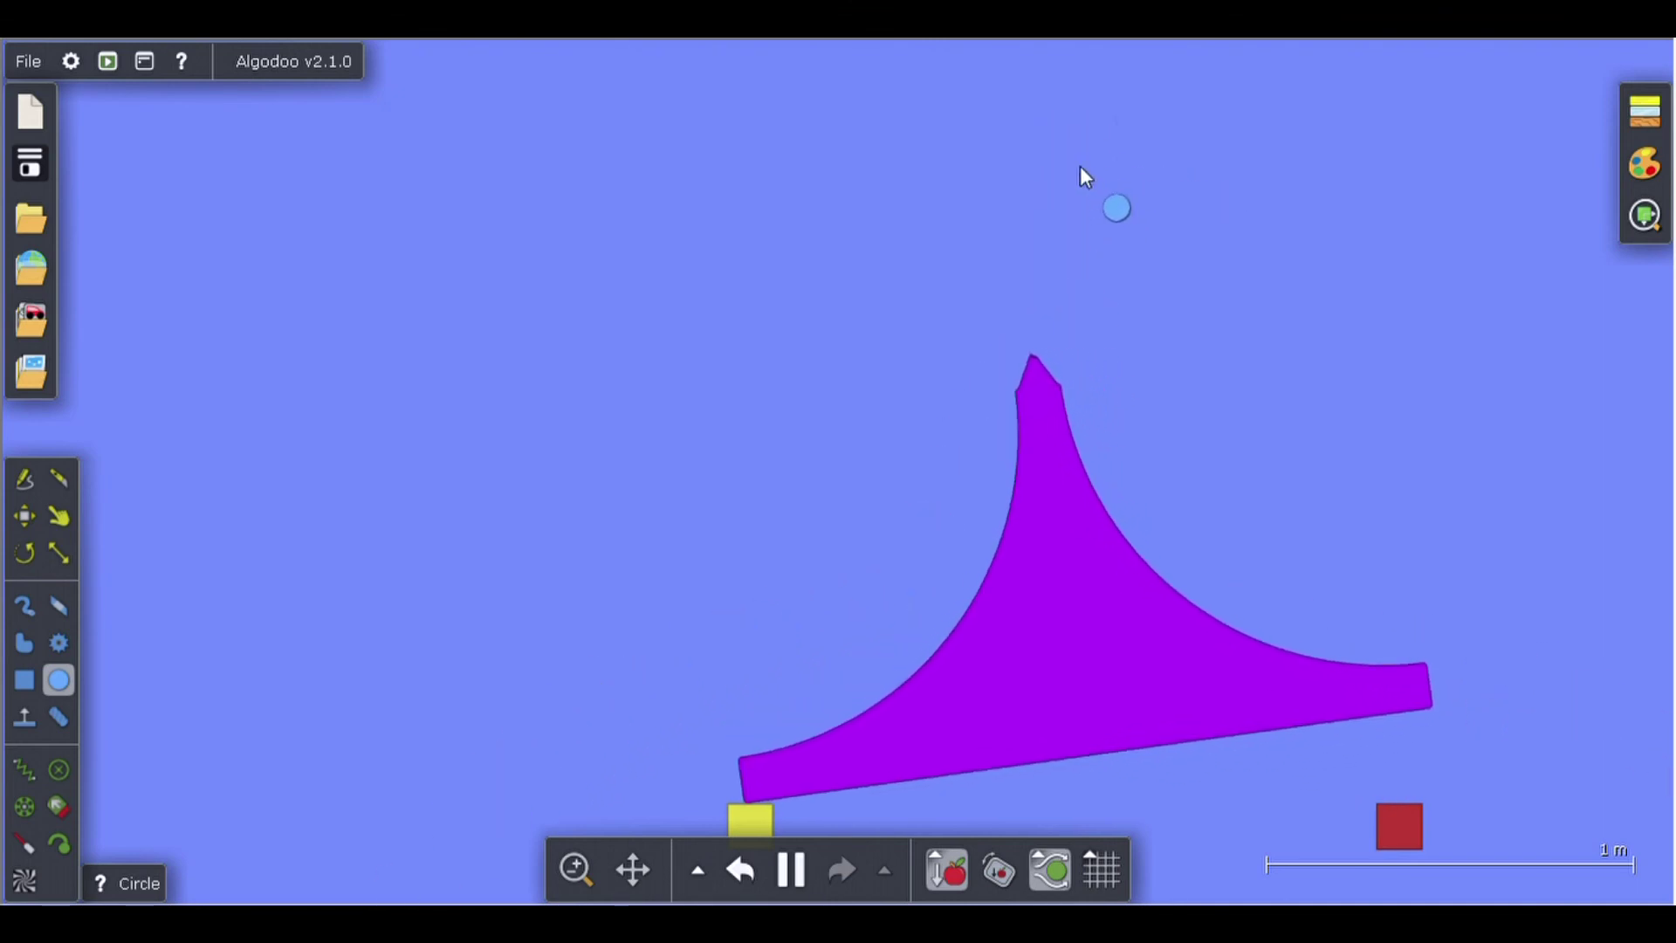
mouse_move(1019, 144)
mouse_down()
mouse_move(1034, 169)
mouse_move(1055, 162)
mouse_move(1092, 241)
mouse_move(1123, 251)
mouse_up()
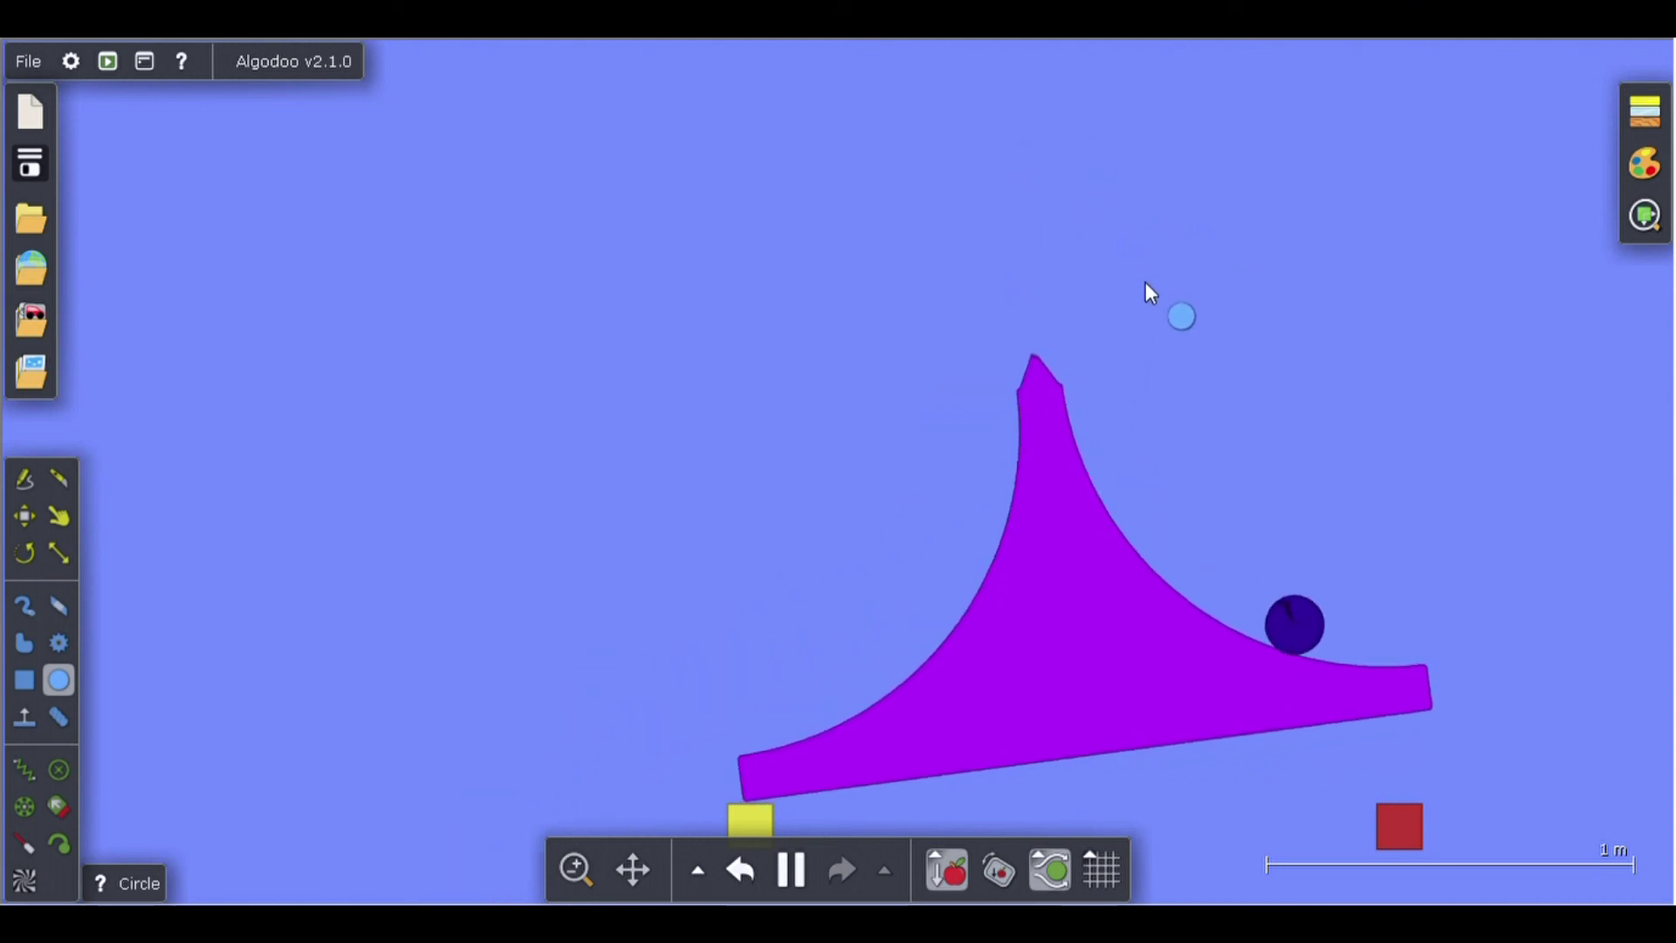
scroll(1353, 511, down, 5)
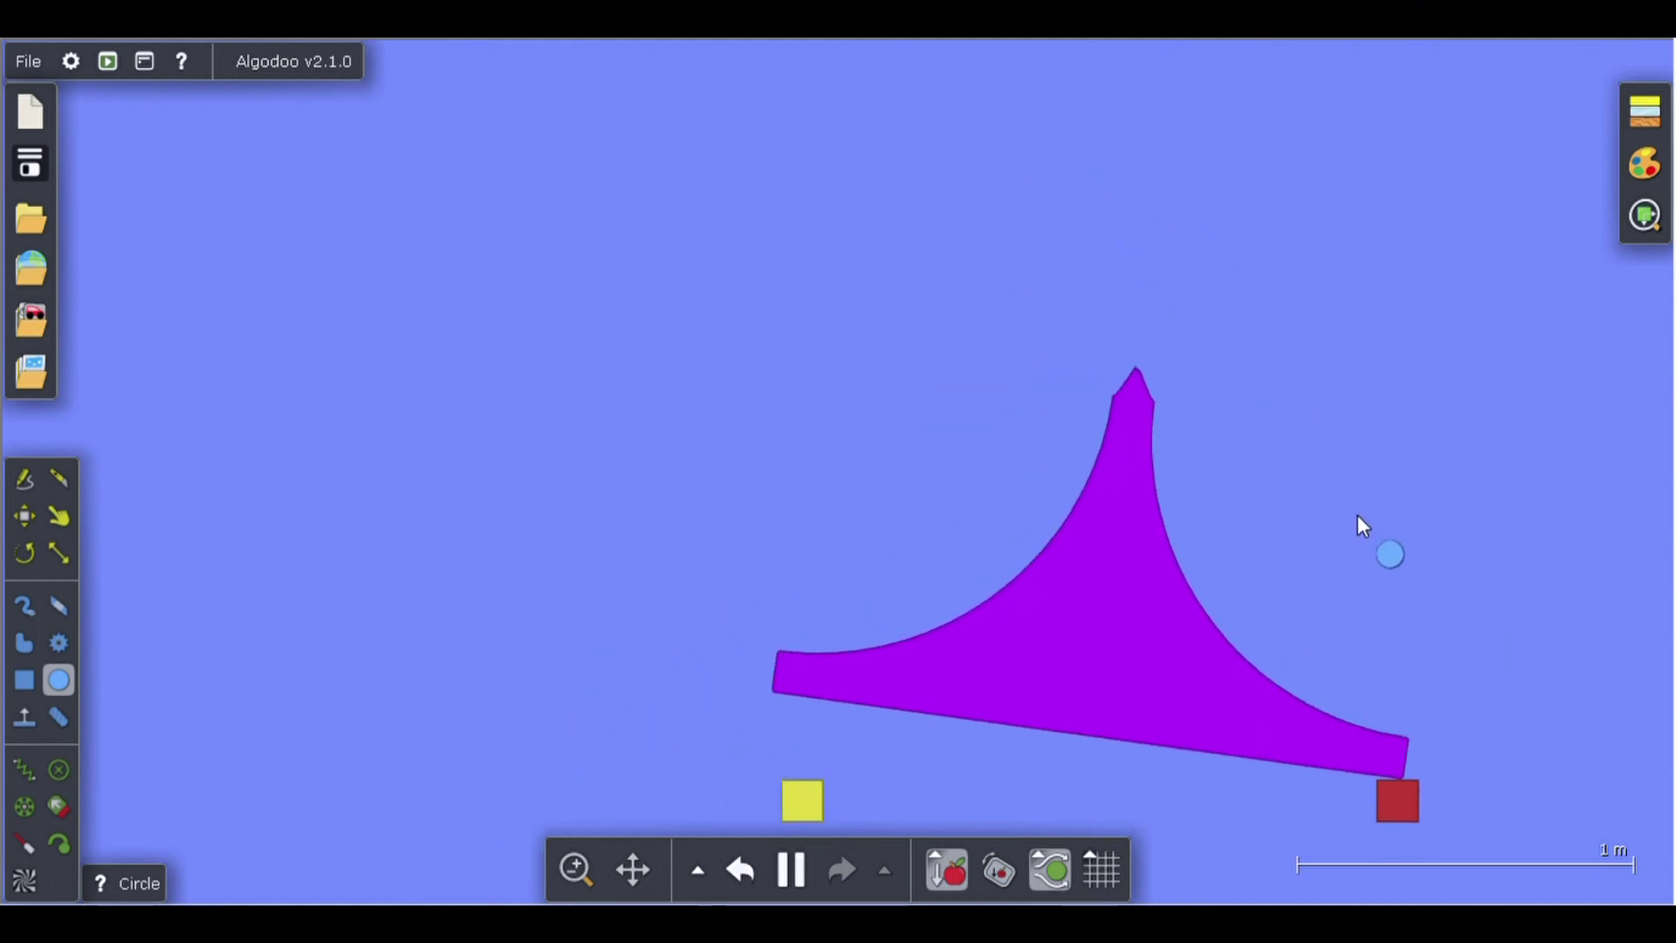
scroll(1344, 641, up, 4)
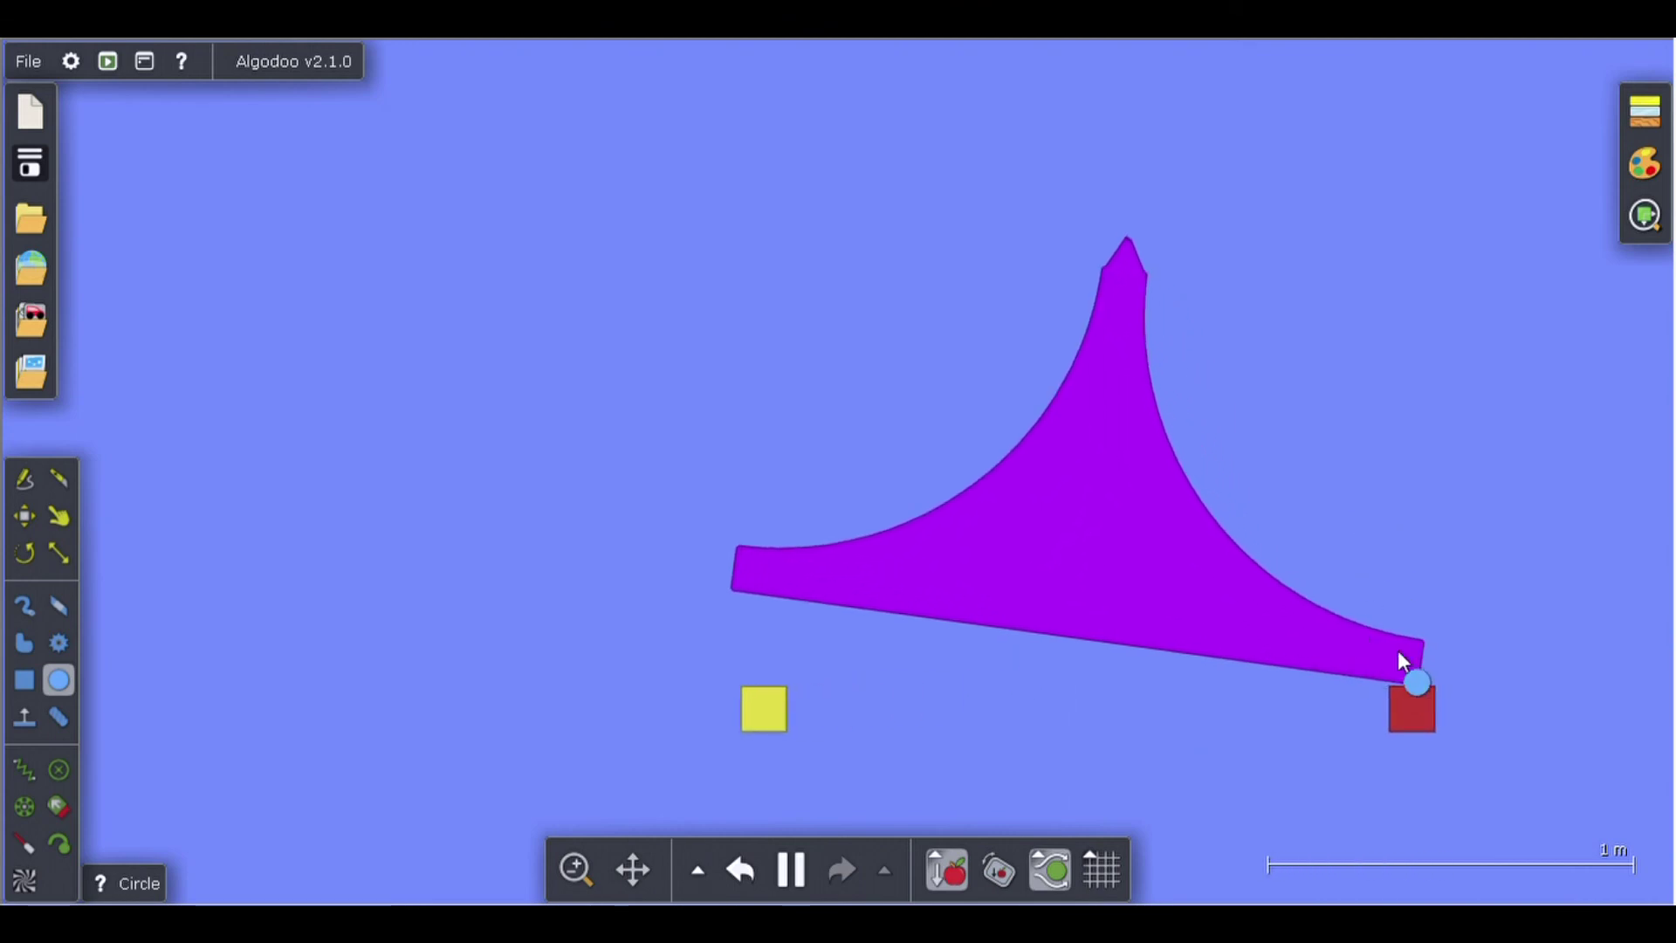